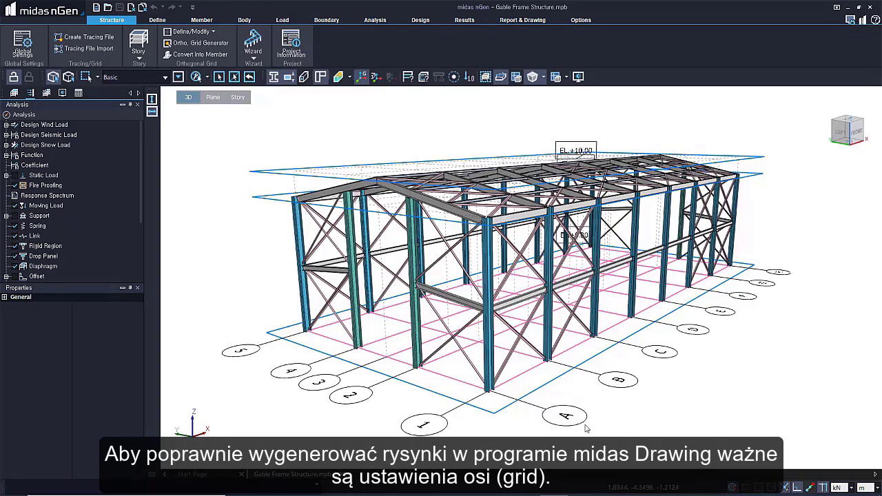
Examine the gable frame's grid lines, level planes and member layout from the back, left and right sides and in perspective
middle_drag(758, 331, 808, 271)
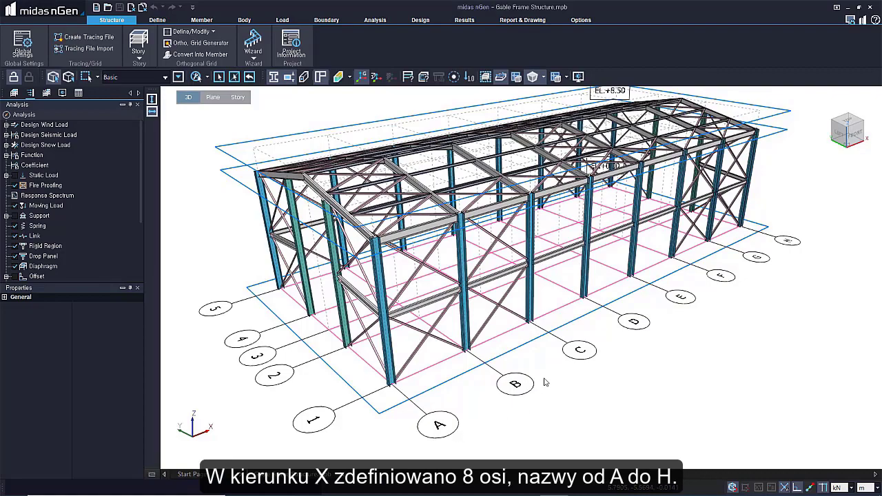
scroll(544, 382, down, 2)
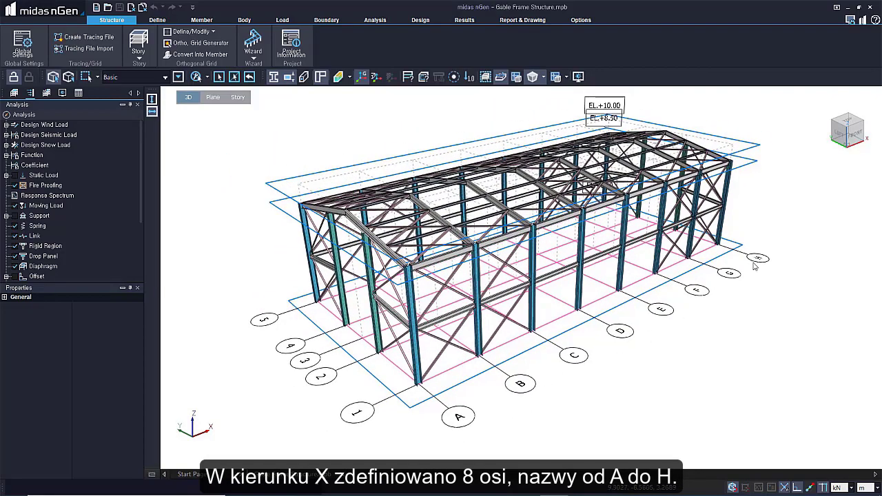
middle_drag(784, 224, 840, 306)
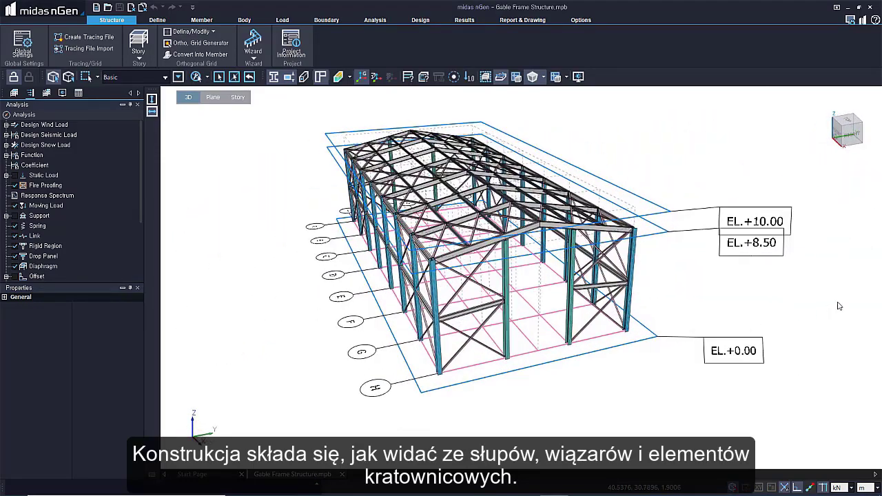
middle_click(709, 376)
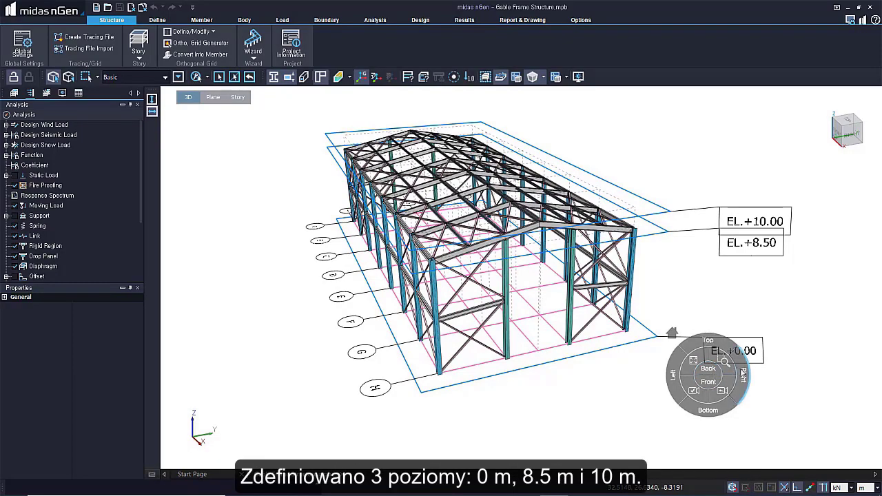
click(712, 372)
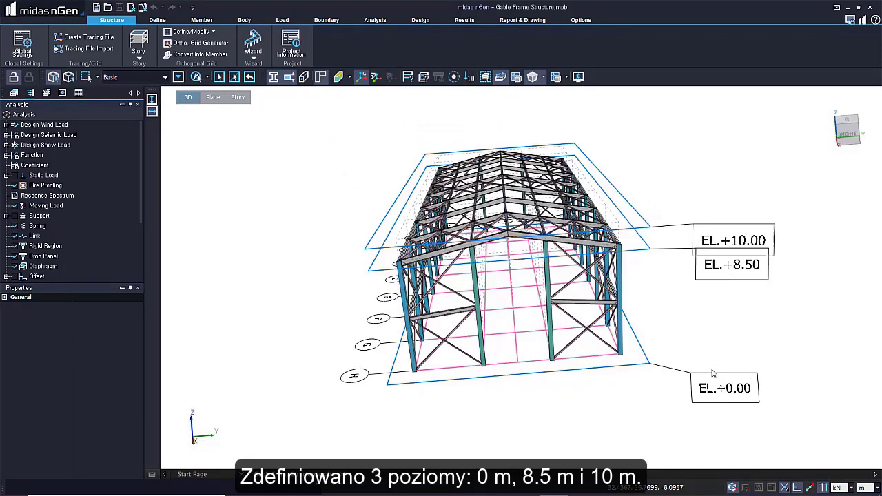
right_click(688, 385)
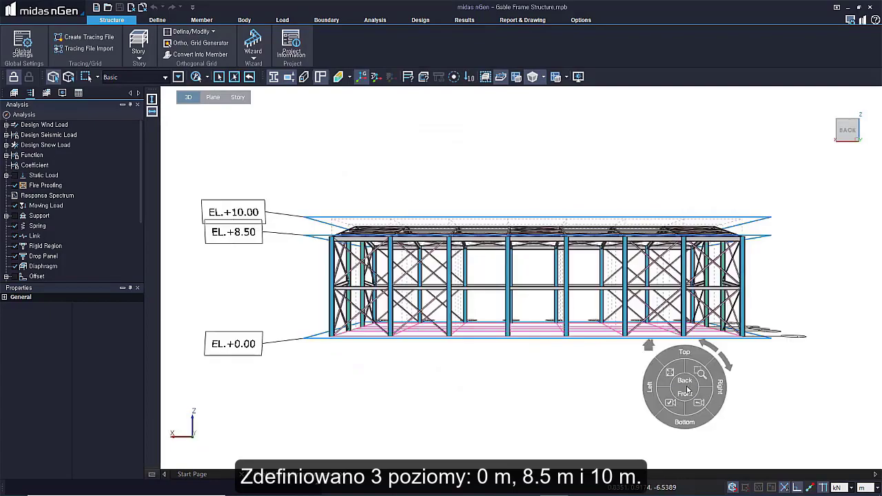
click(652, 389)
right_click(755, 401)
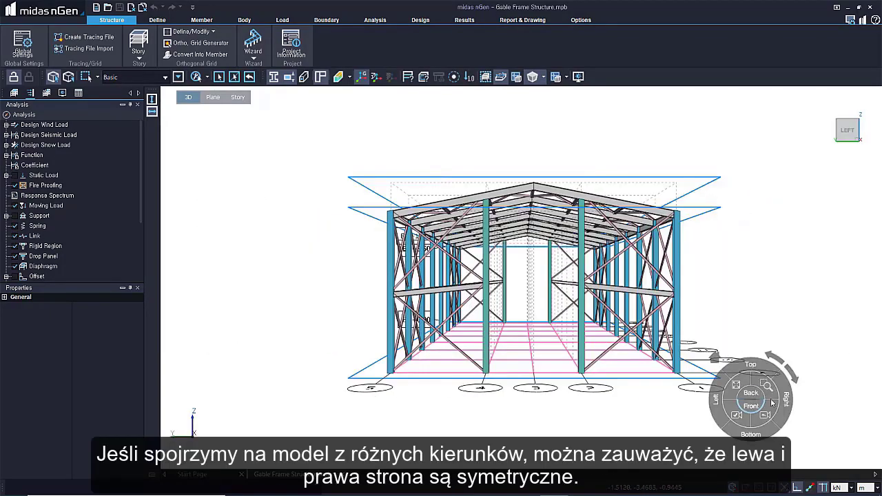
click(777, 394)
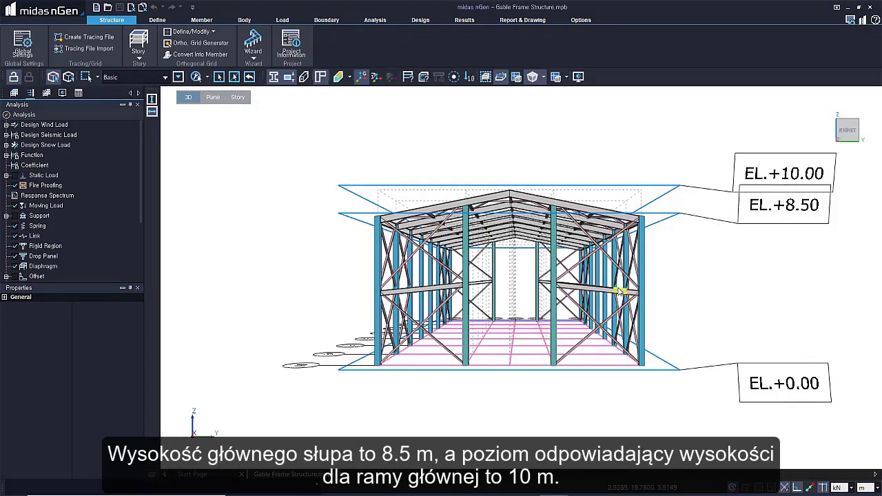
scroll(620, 296, up, 2)
middle_drag(619, 291, 658, 296)
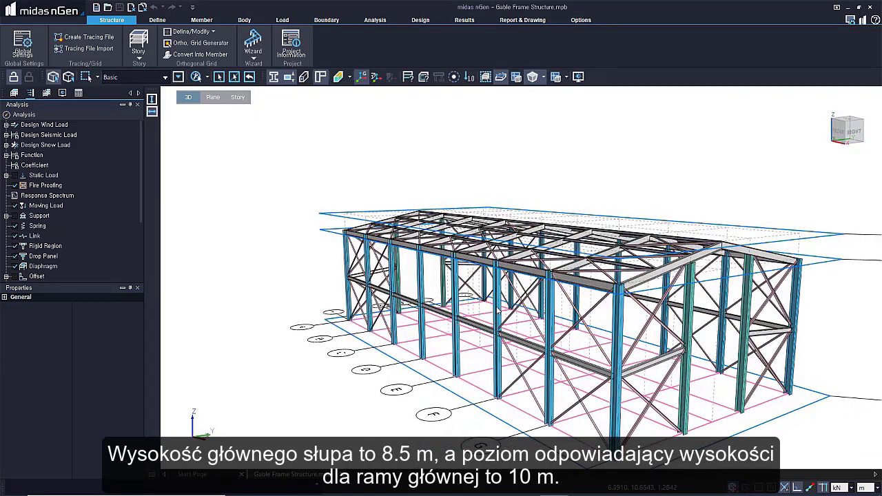
middle_drag(498, 311, 418, 273)
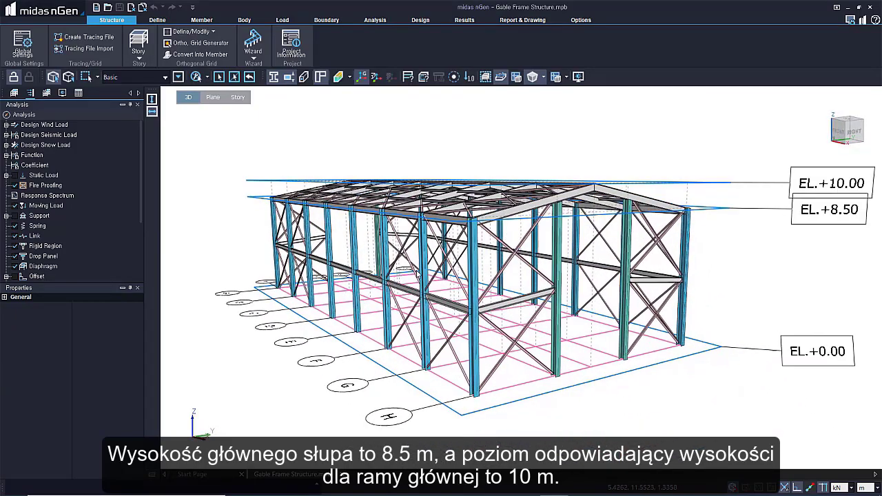
Switch the grid display off and on in the model tree and list the level planes and grid lines of Grid Set-1
click(14, 93)
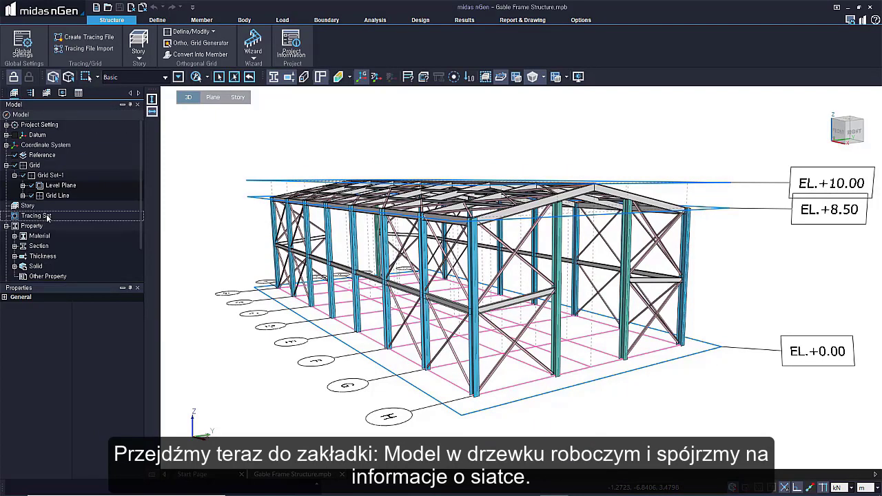
click(17, 166)
click(16, 166)
click(15, 167)
click(15, 166)
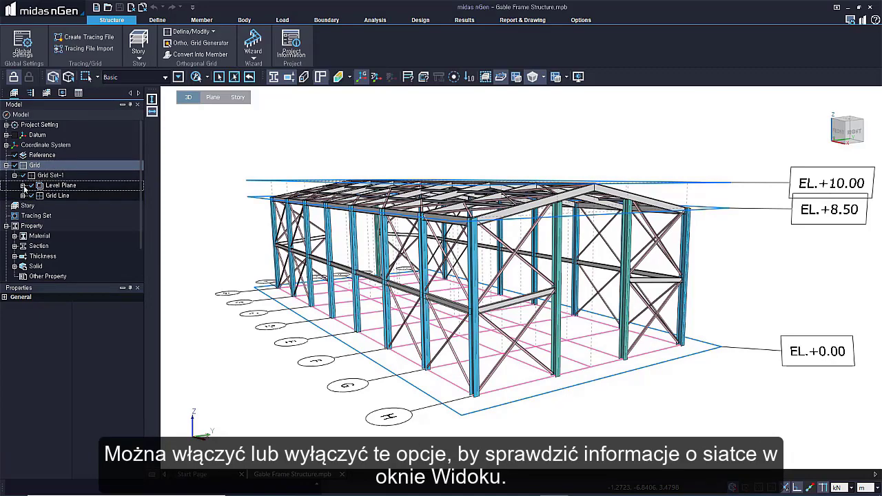
click(23, 185)
click(23, 226)
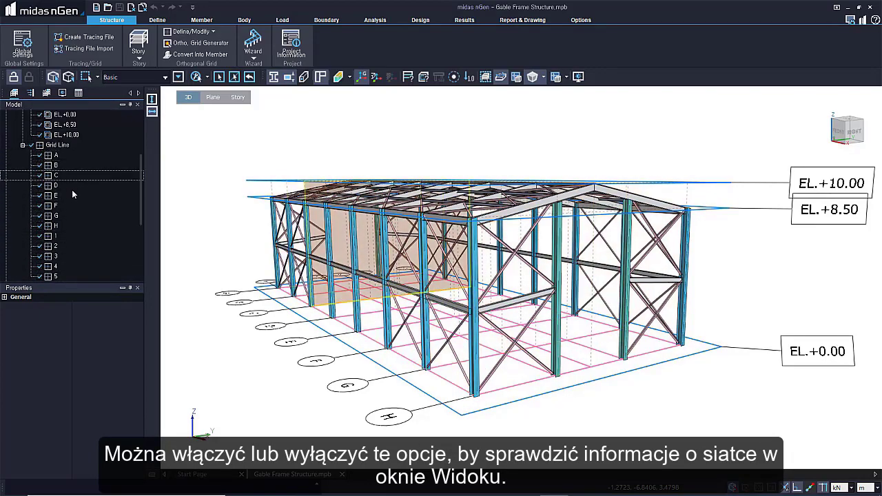
Display only grid lines E, F and H, and restore the display of all grid lines
click(31, 146)
click(39, 196)
click(39, 205)
click(39, 226)
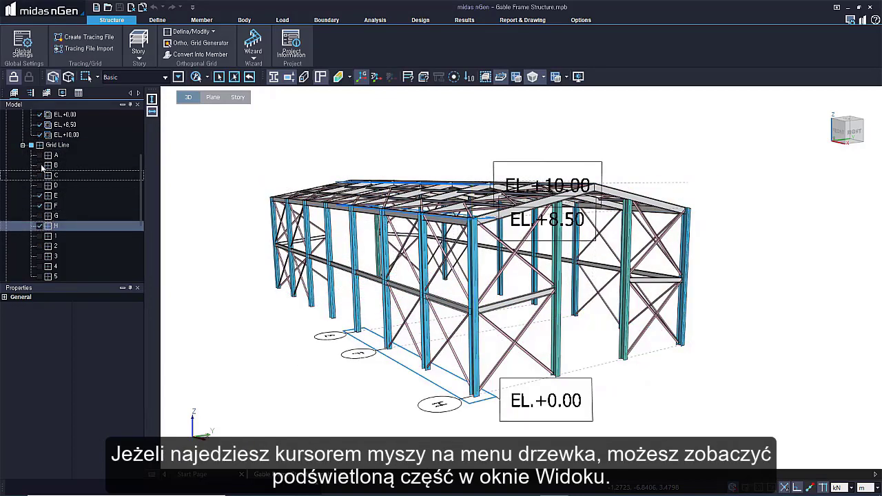
click(31, 146)
scroll(61, 176, up, 3)
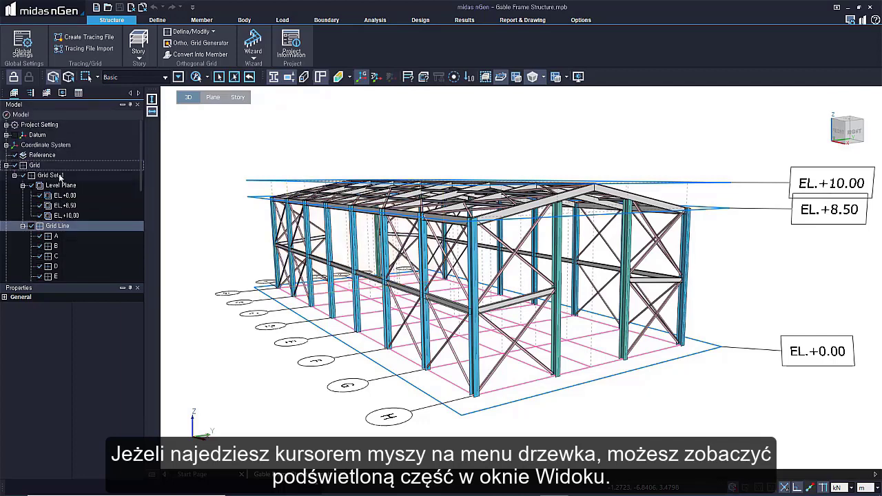
Delete the existing Grid Set-1 from the model
click(48, 175)
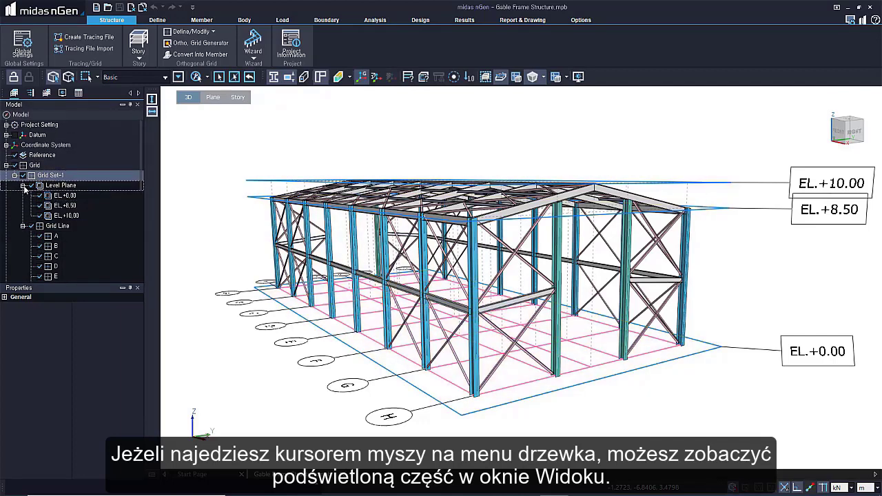
click(23, 185)
click(23, 196)
right_click(67, 177)
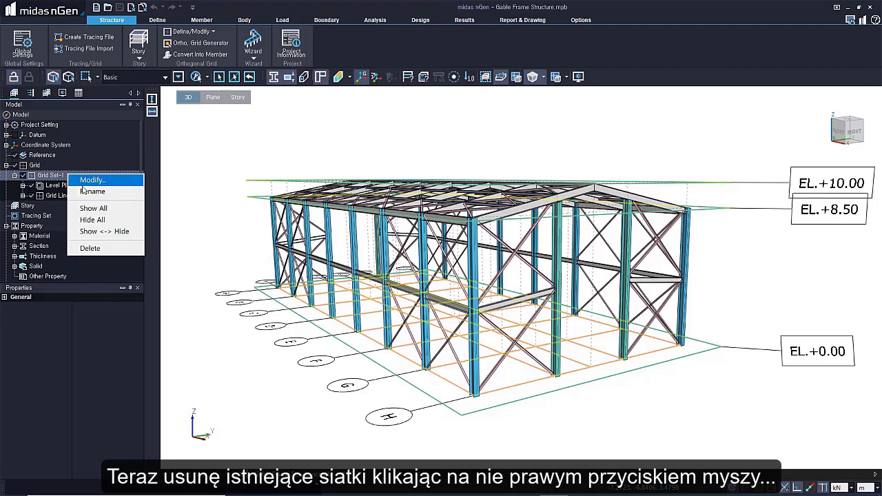
click(90, 248)
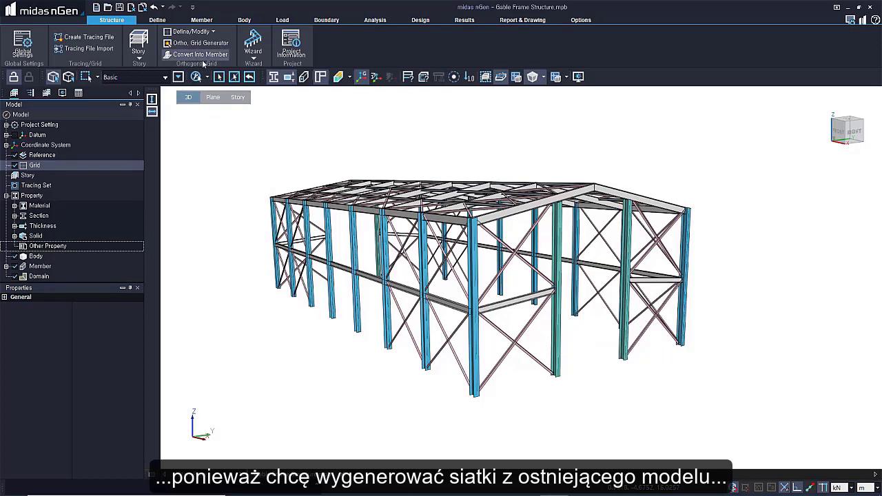
click(213, 32)
click(201, 44)
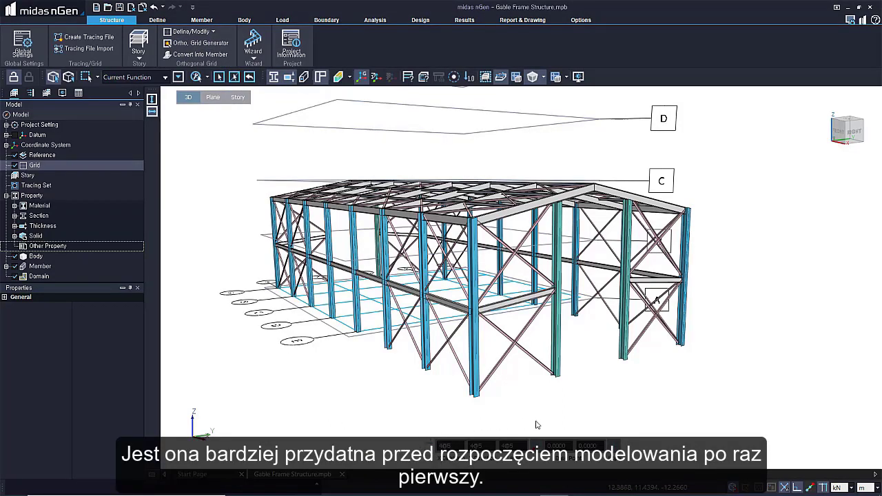
middle_drag(365, 364, 392, 374)
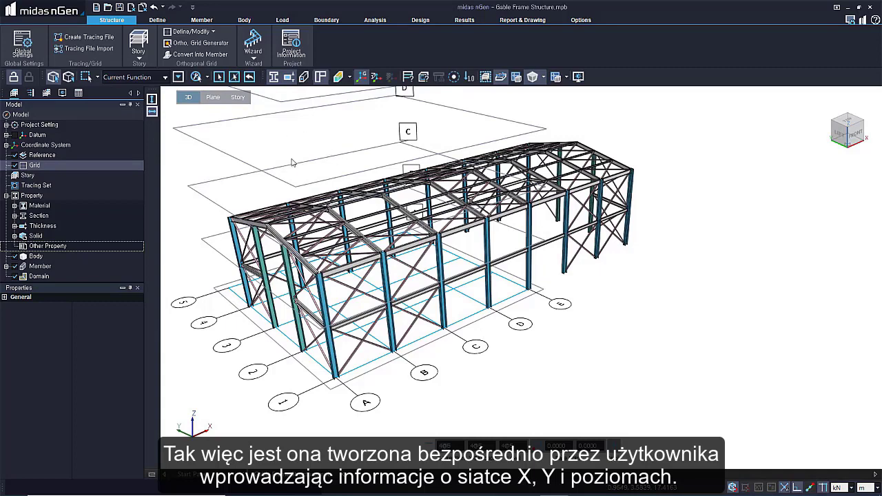
key(Escape)
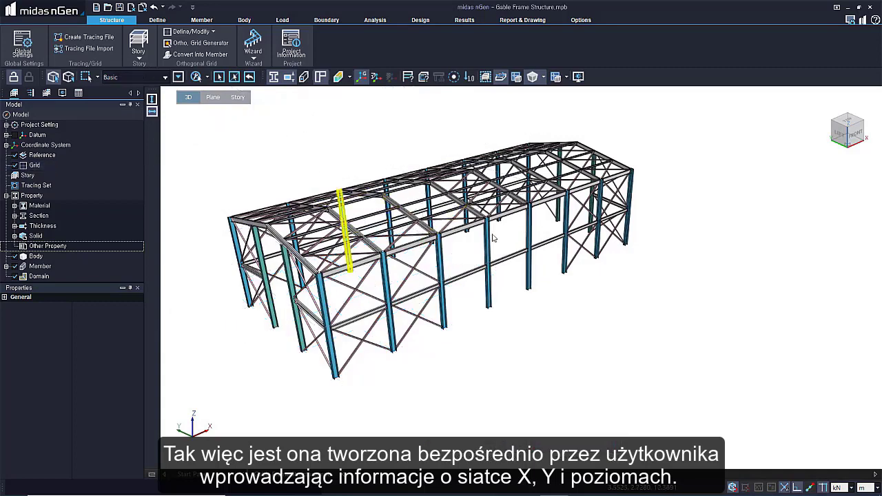
Extract a grid set preview from all members, excluding Plate and including Sub Column in the member type filter
click(206, 44)
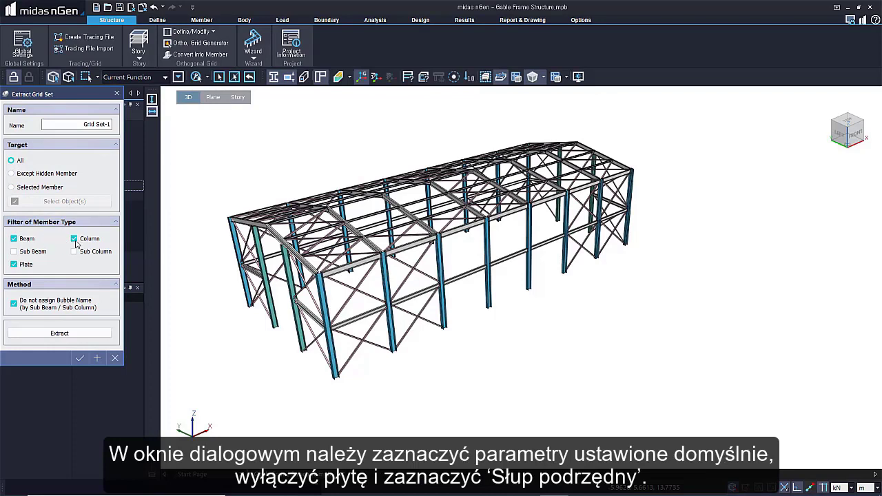
click(30, 267)
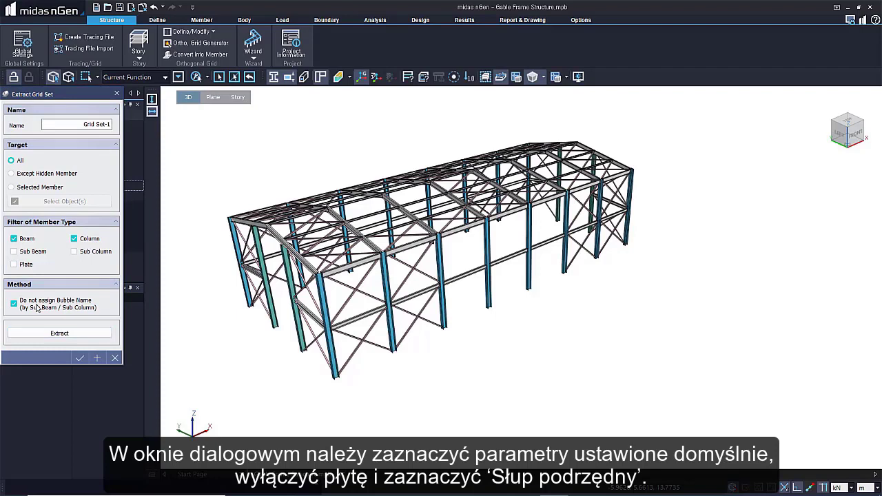
click(86, 335)
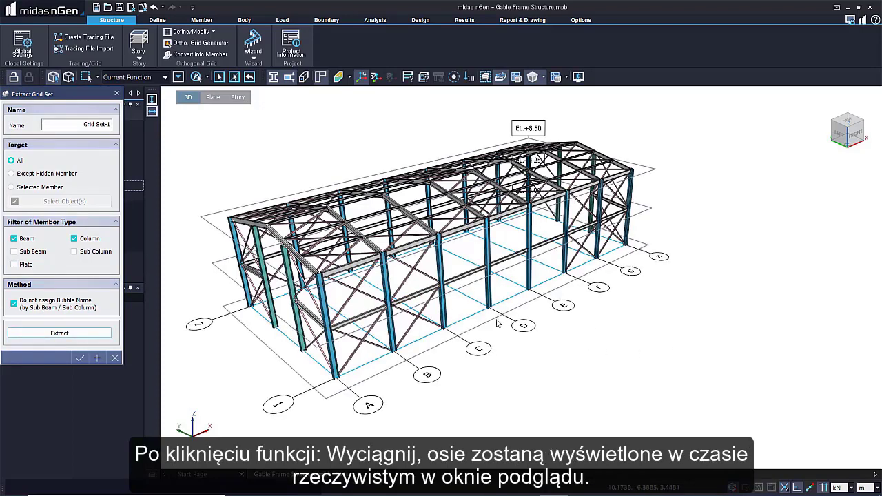
click(73, 251)
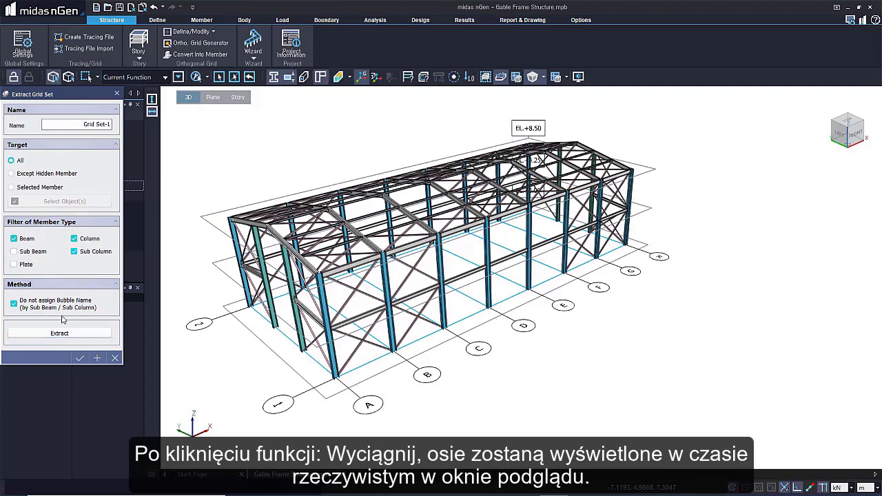
click(68, 334)
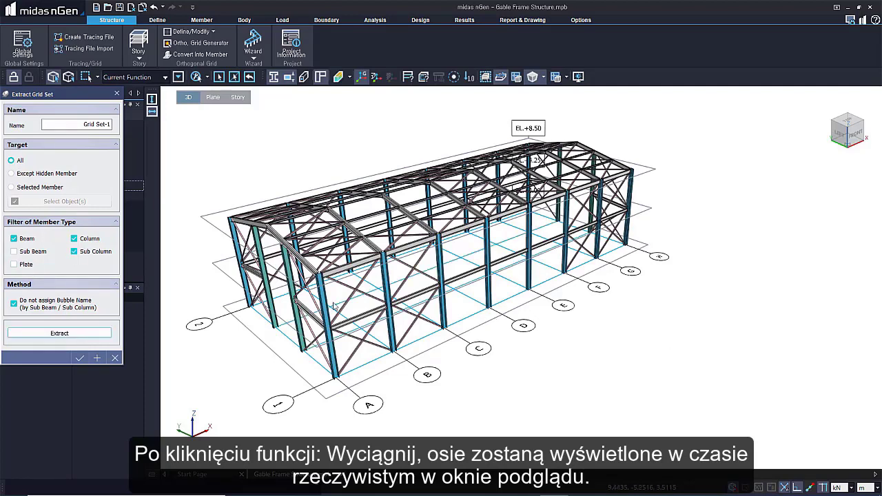
Disable the option that skips bubble names for sub beams and sub columns, extract the grid again and create Grid Set-1
middle_drag(483, 297, 555, 297)
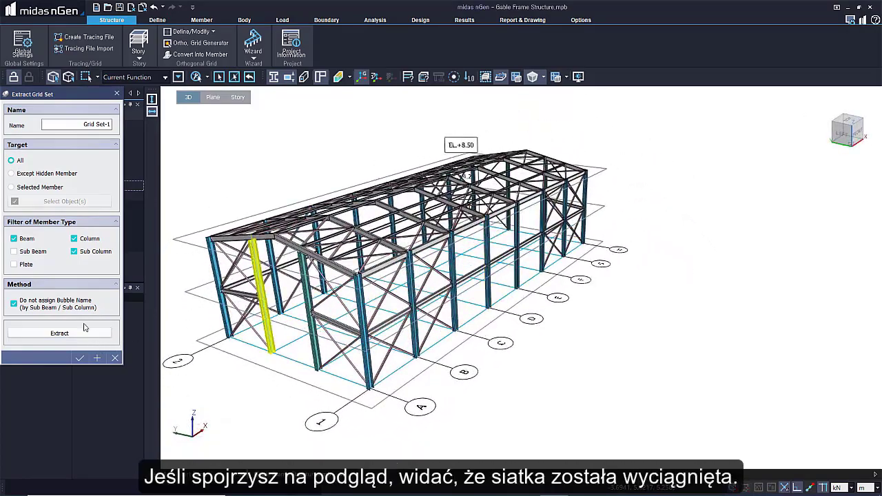
click(59, 333)
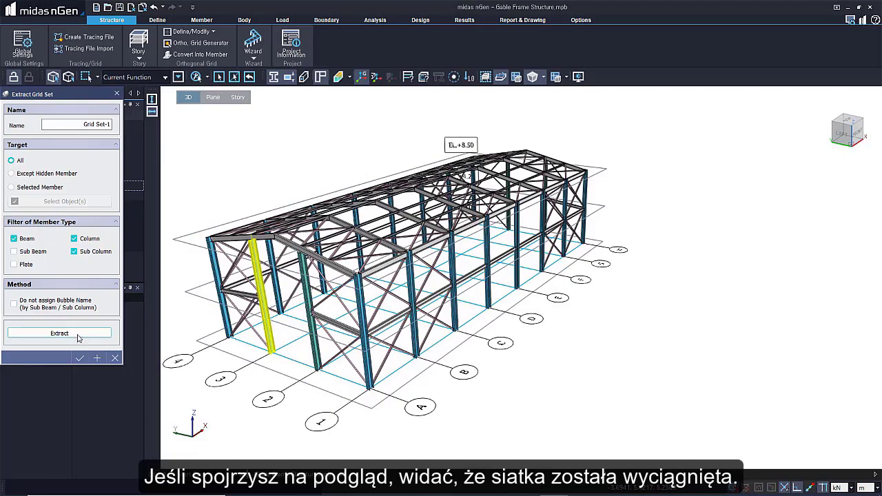
middle_drag(564, 341, 599, 325)
scroll(782, 285, up, 2)
middle_drag(739, 299, 553, 318)
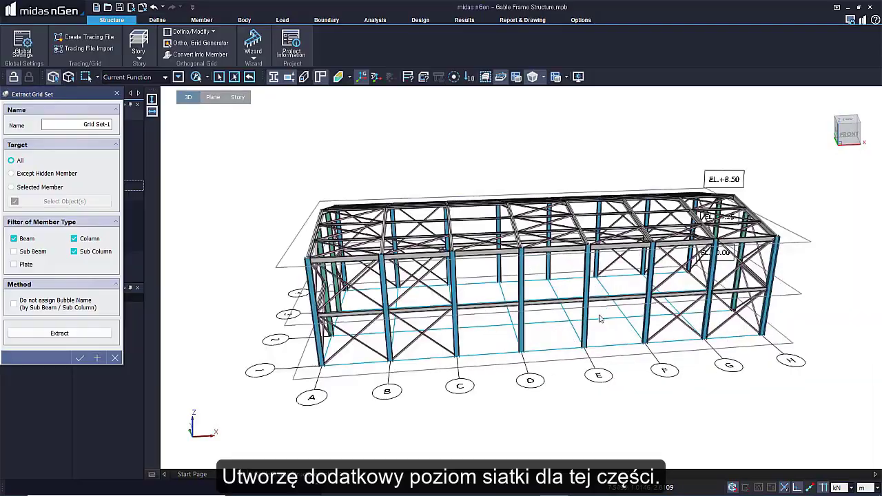
middle_drag(702, 302, 759, 287)
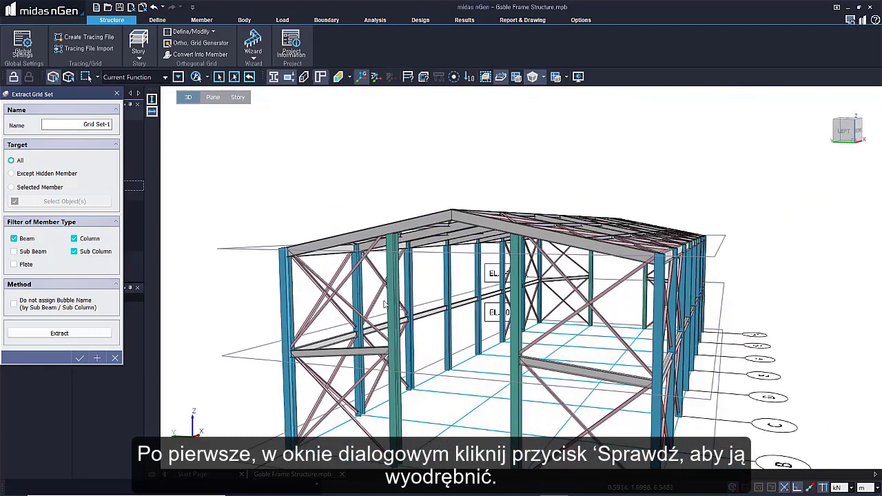
scroll(458, 282, down, 3)
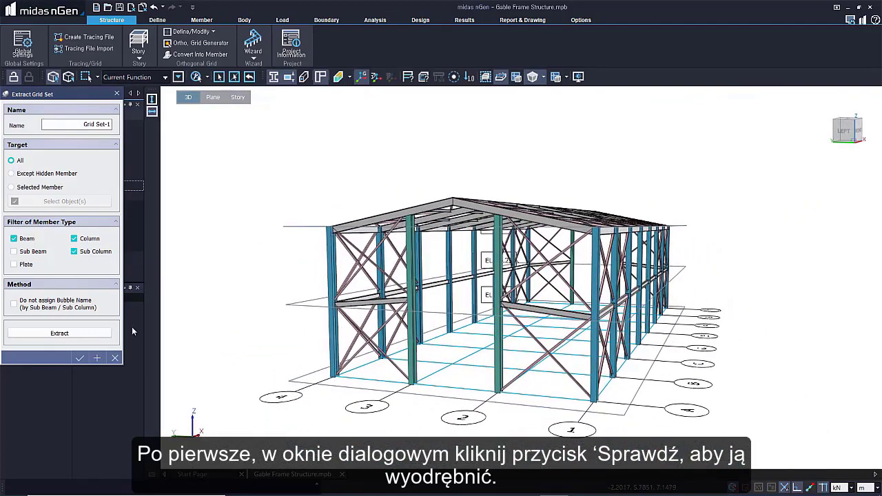
click(79, 358)
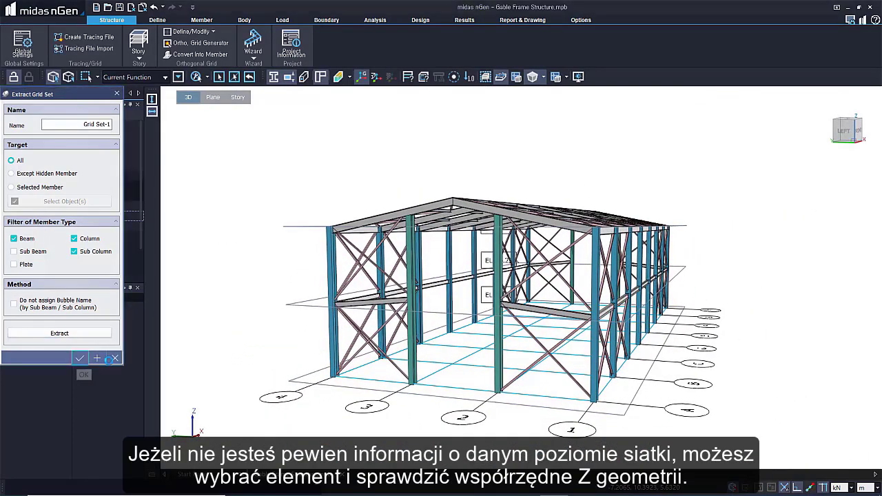
Inspect the start and end point coordinates of the sloping roof beam on the gable between grid lines 3 and 4
middle_drag(548, 335, 507, 337)
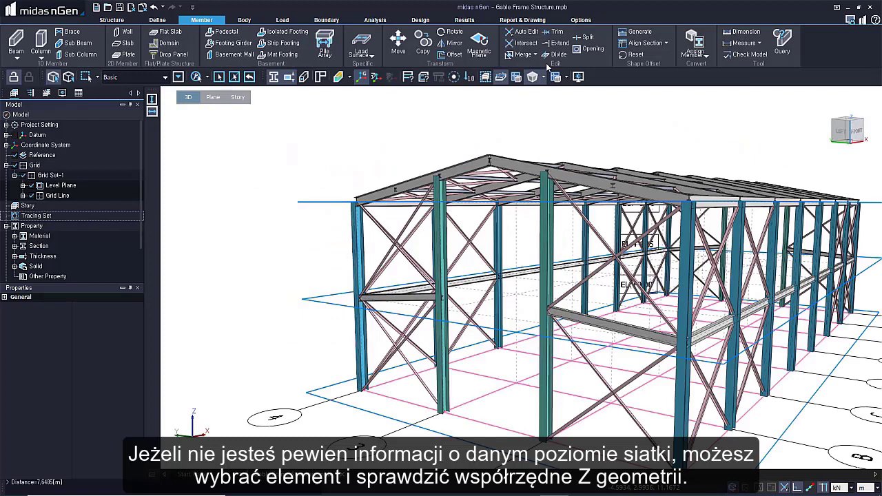
click(464, 172)
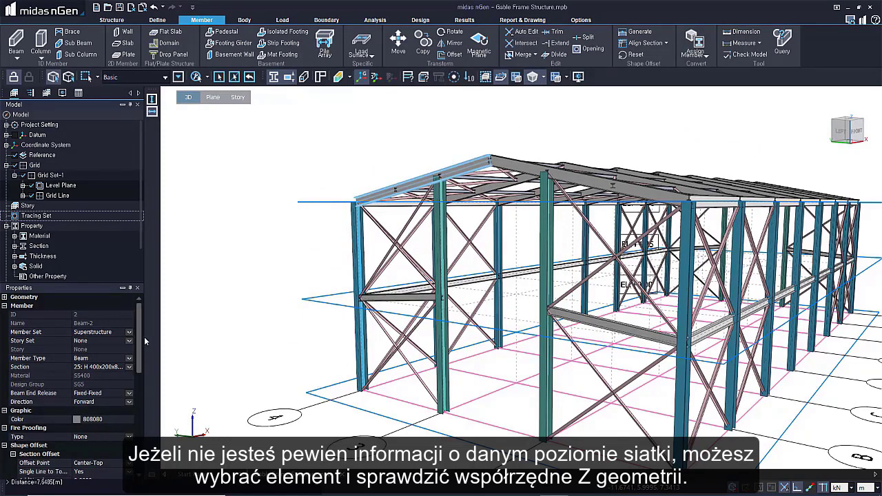
click(4, 297)
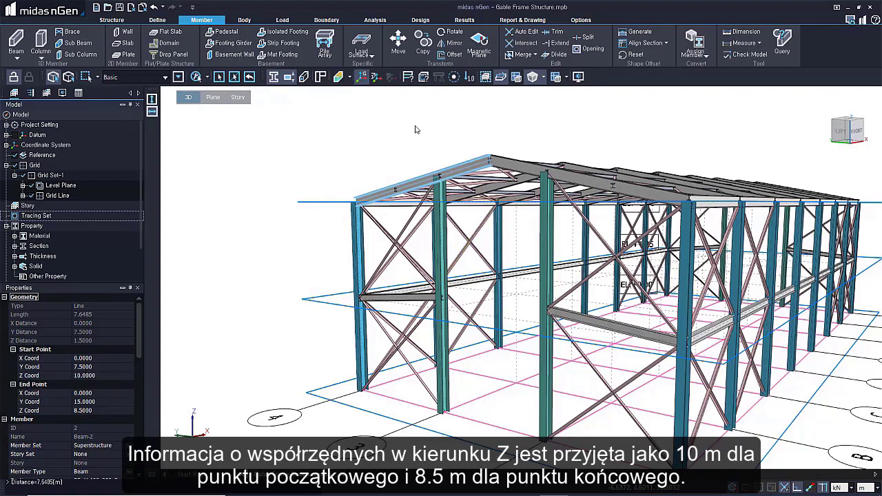
Open the level planes of Grid Set-1 for modification and display the level list of the grid set
key(Escape)
middle_drag(413, 203, 492, 252)
click(39, 187)
click(23, 185)
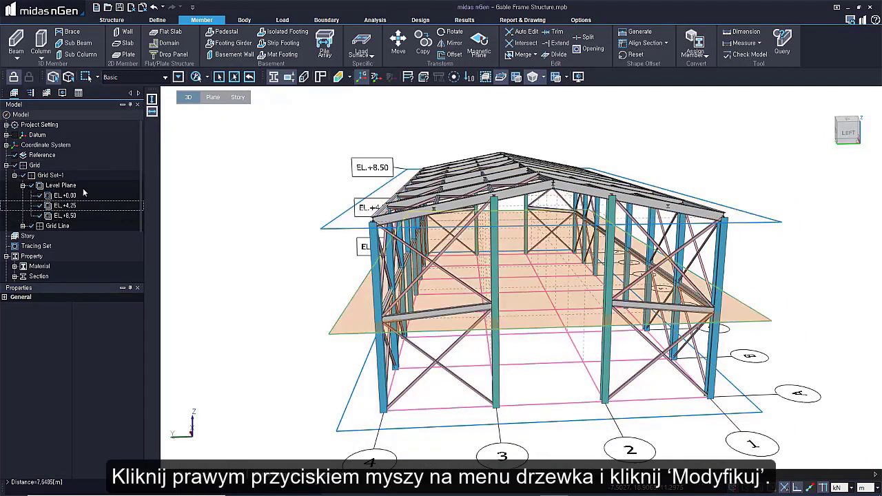
right_click(69, 187)
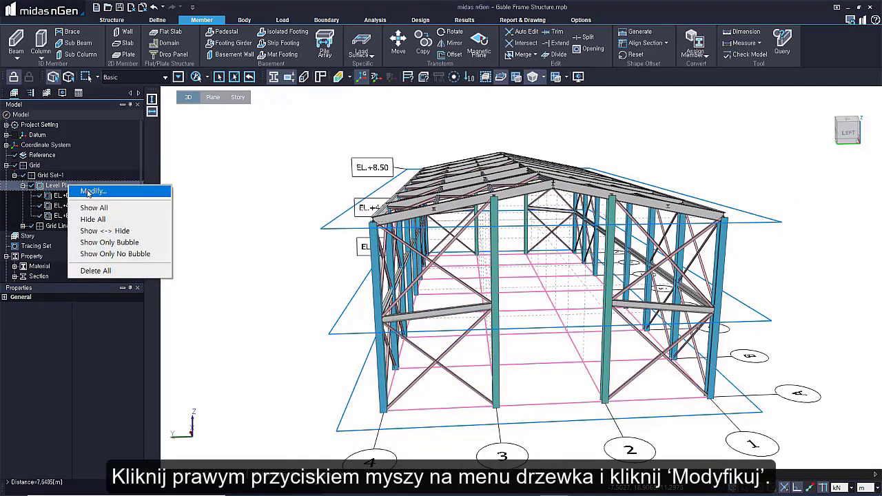
click(89, 191)
drag(90, 92, 193, 94)
click(155, 111)
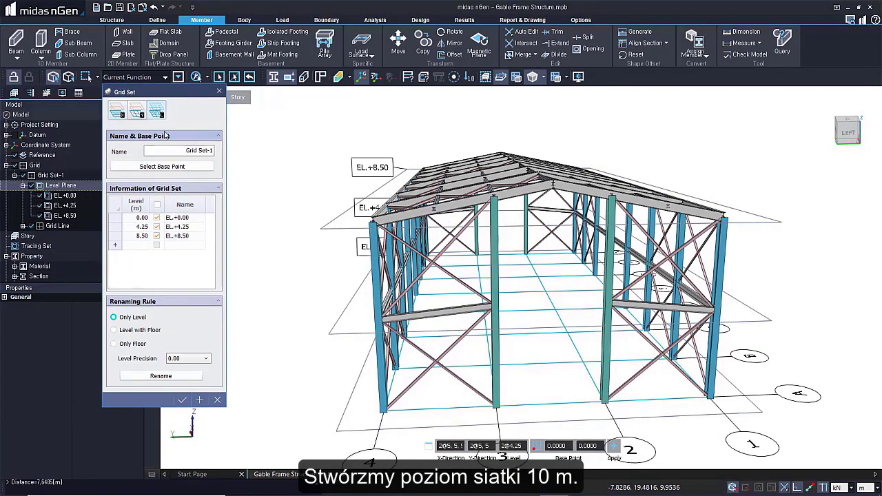
Add a 10.00 m level named EL.+10.00 to Grid Set-1, apply the Only Level renaming rule and confirm the changes
click(140, 246)
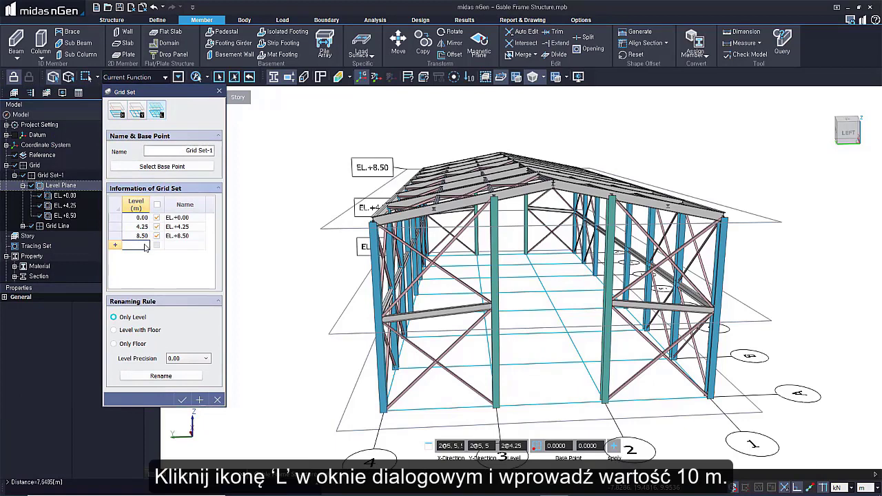
text(10)
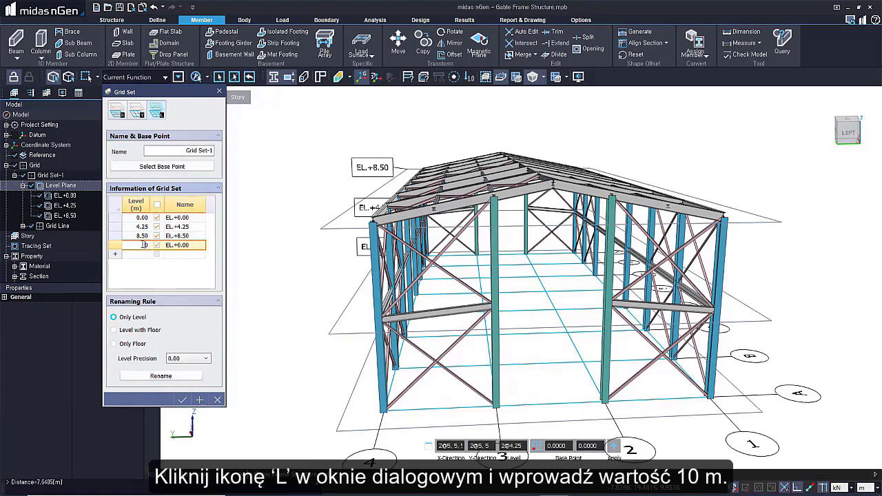
click(192, 245)
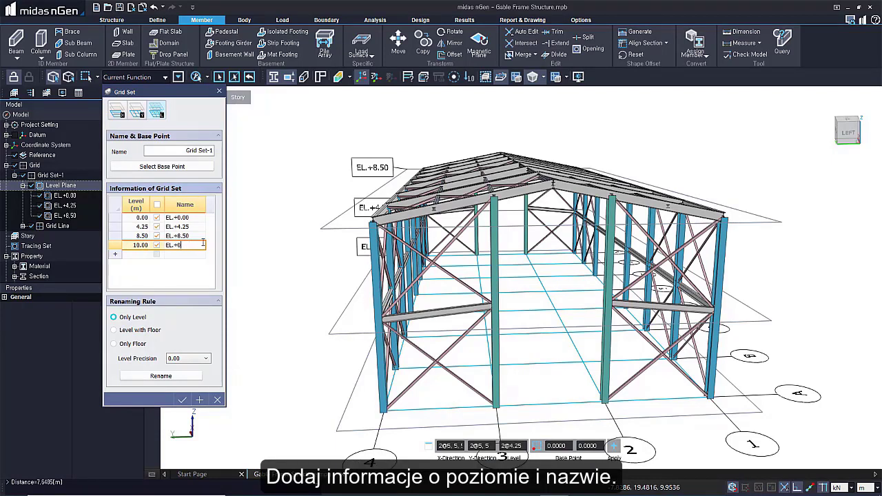
text(.0)
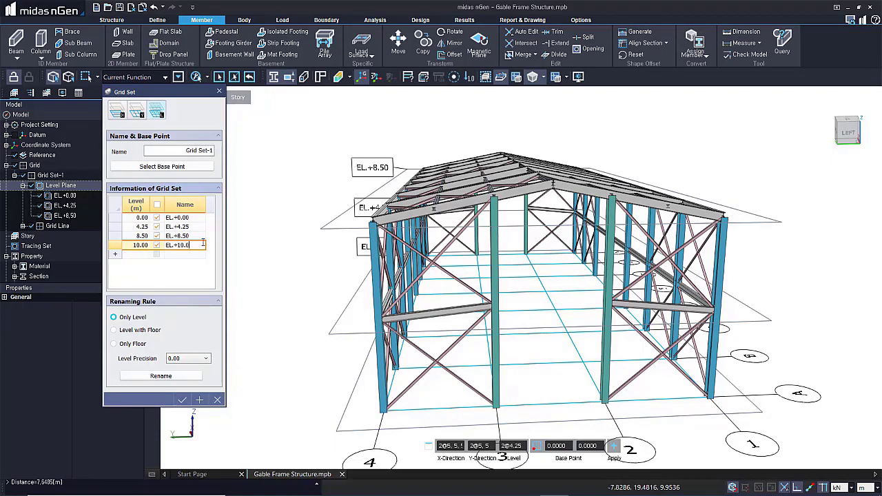
click(166, 377)
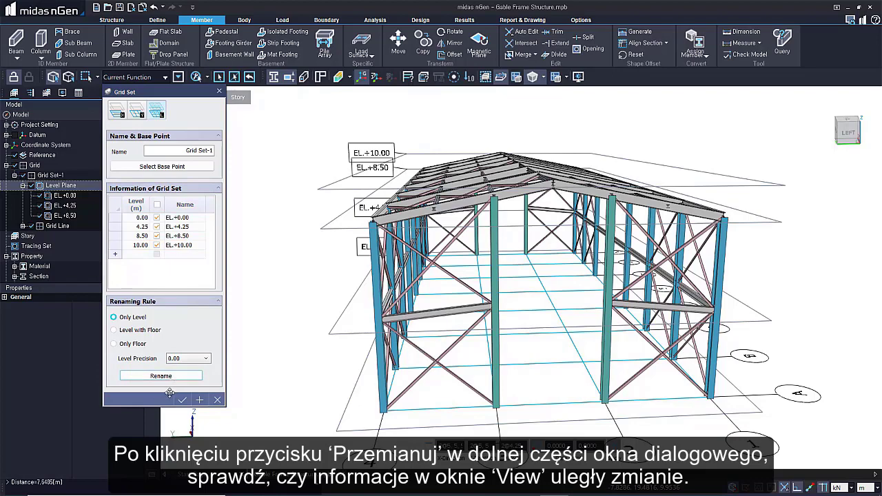
click(182, 400)
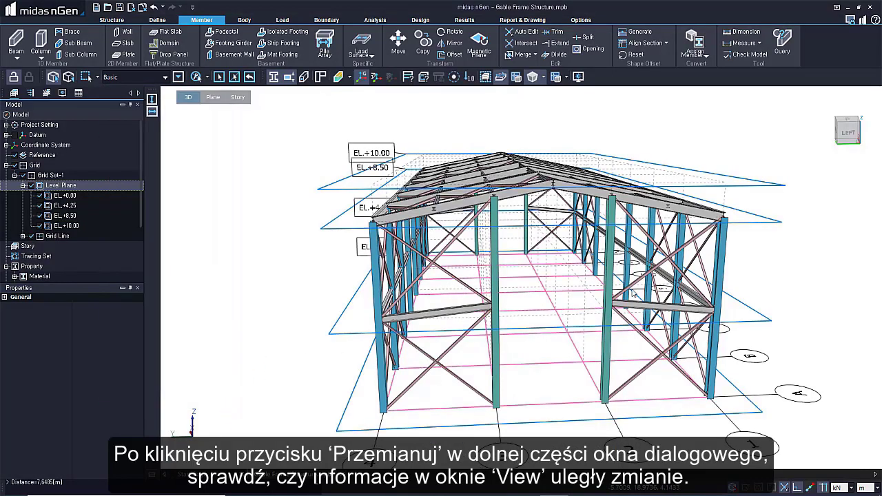
Check the grid levels against the frame in the front and right elevations, using parallel projection
right_click(776, 291)
click(748, 290)
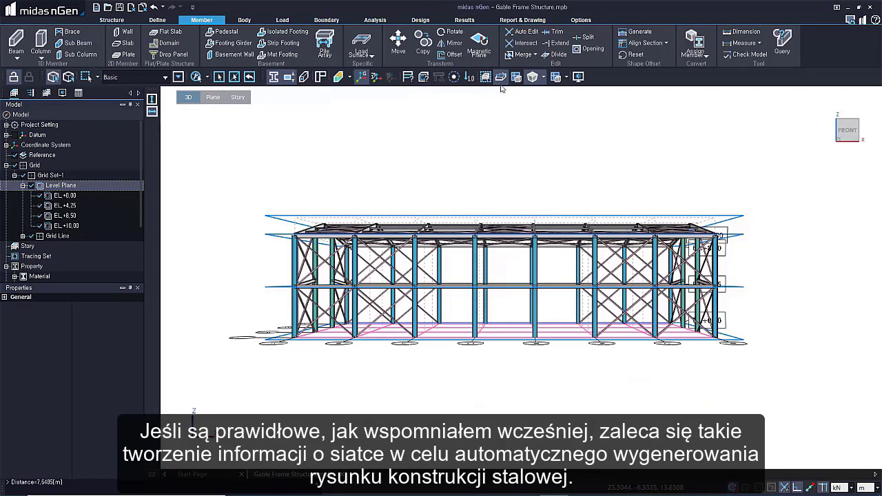
click(532, 76)
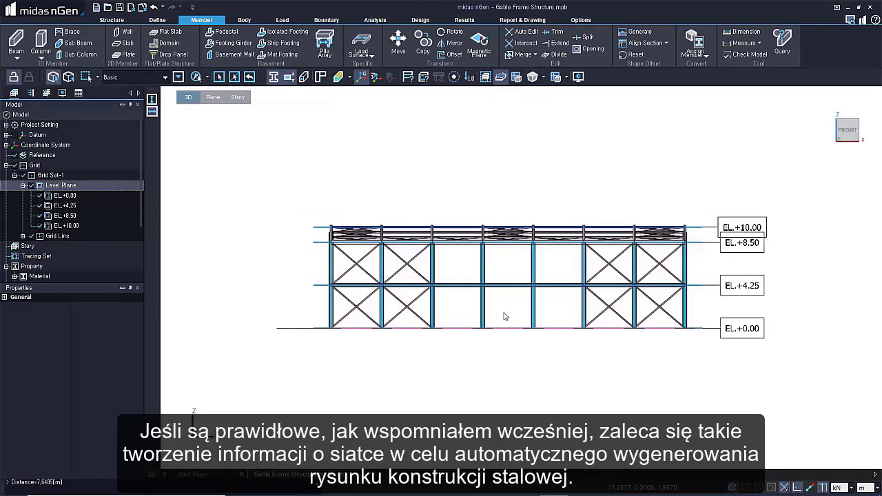
right_click(609, 398)
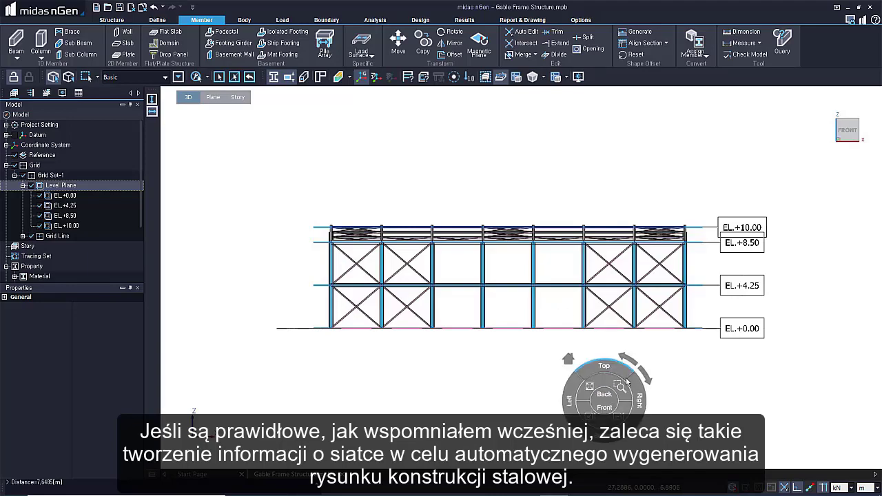
click(637, 396)
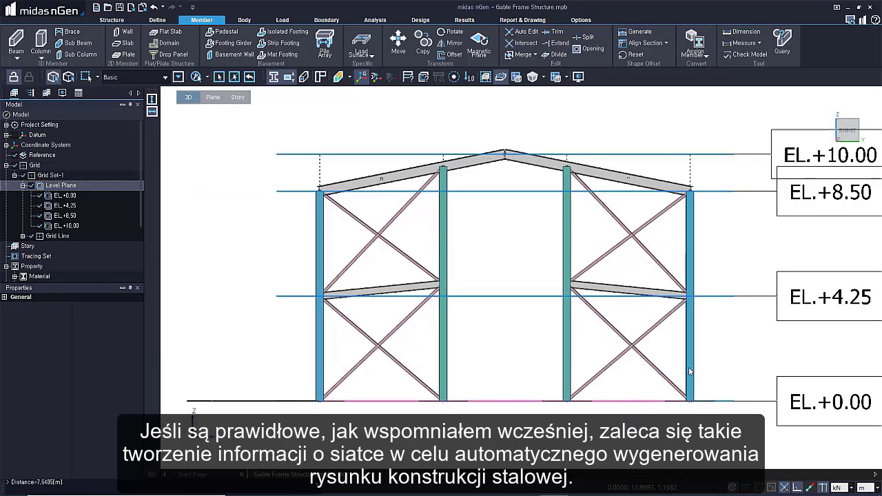
scroll(598, 378, down, 4)
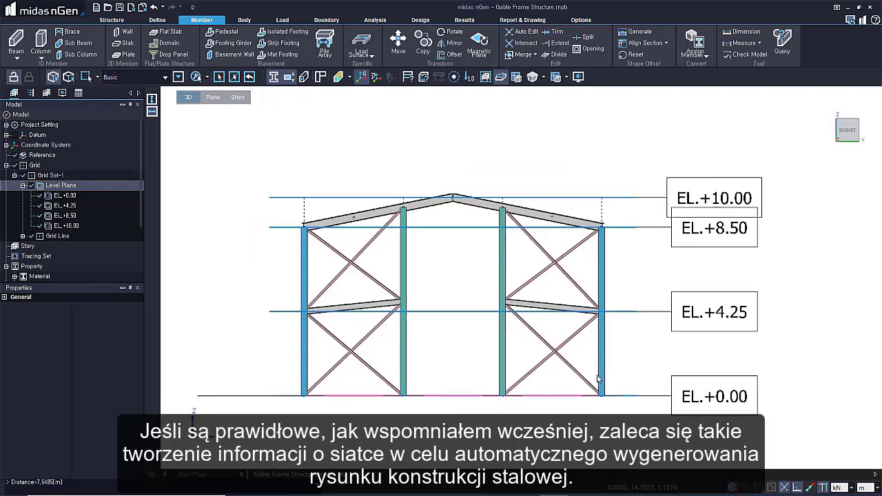
Toggle the shape offset view and examine the trimmed member ends around the gable corner in 3D
click(320, 77)
click(321, 77)
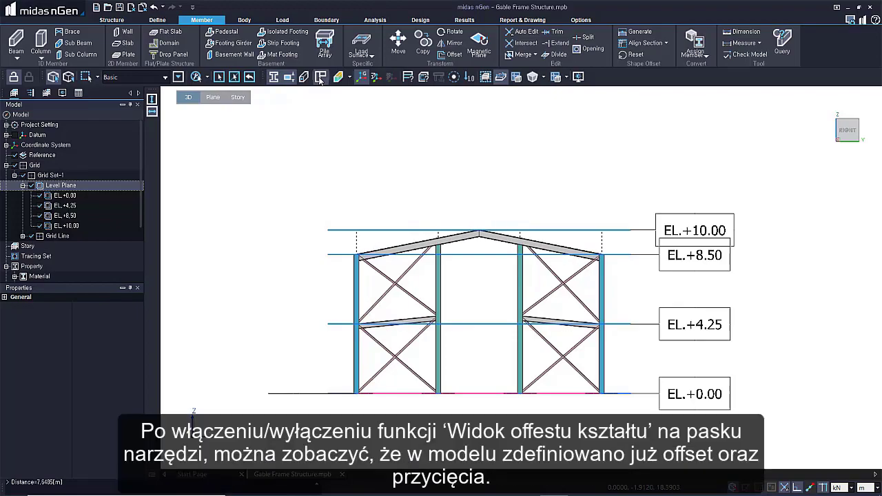
click(320, 78)
right_click(721, 193)
click(682, 153)
scroll(457, 375, up, 8)
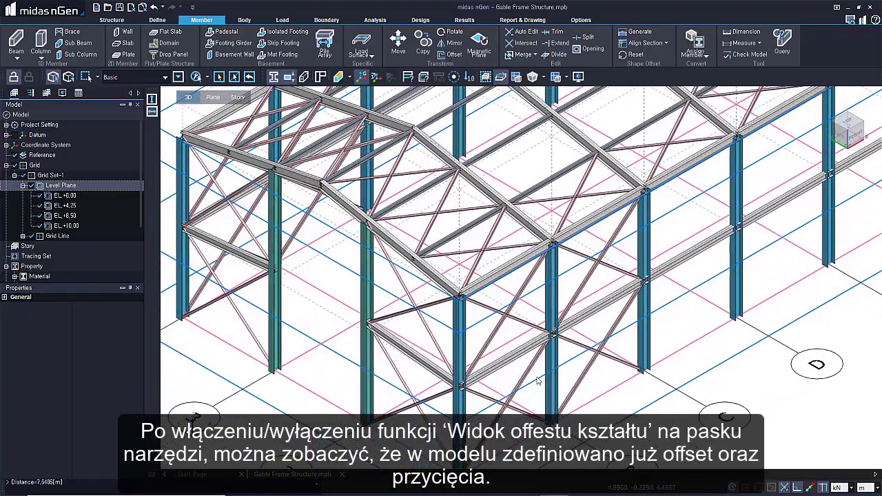
middle_drag(538, 381, 572, 350)
scroll(563, 347, down, 3)
scroll(618, 333, down, 2)
middle_drag(639, 336, 638, 382)
scroll(318, 361, up, 3)
scroll(307, 256, up, 6)
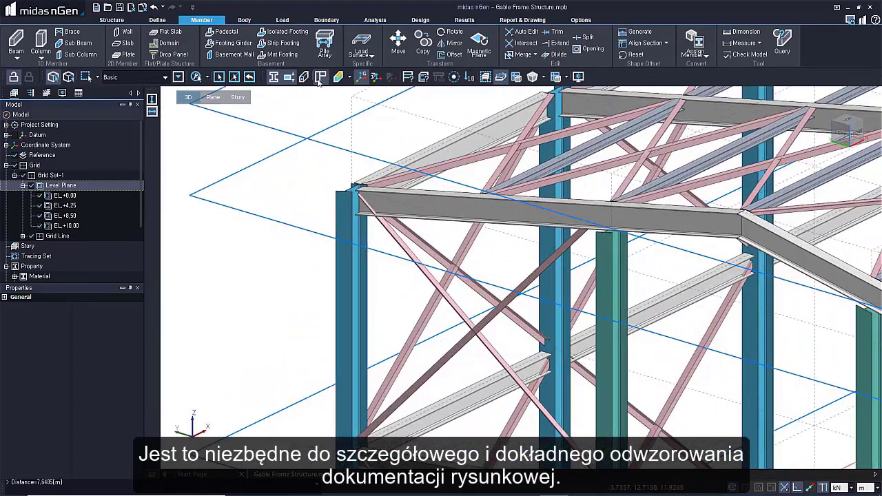
Compare the gable sub column's top end at the roof beam with the shape offset view off and on
middle_drag(619, 342, 560, 279)
click(556, 278)
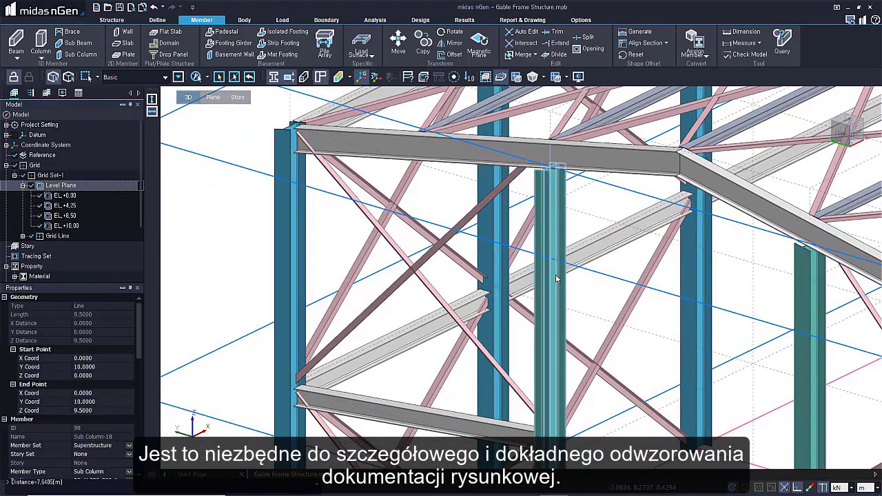
click(557, 294)
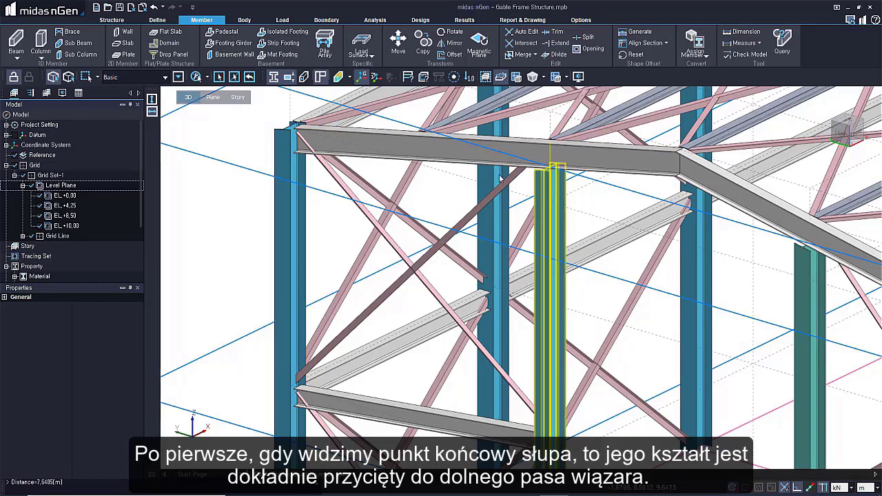
click(319, 77)
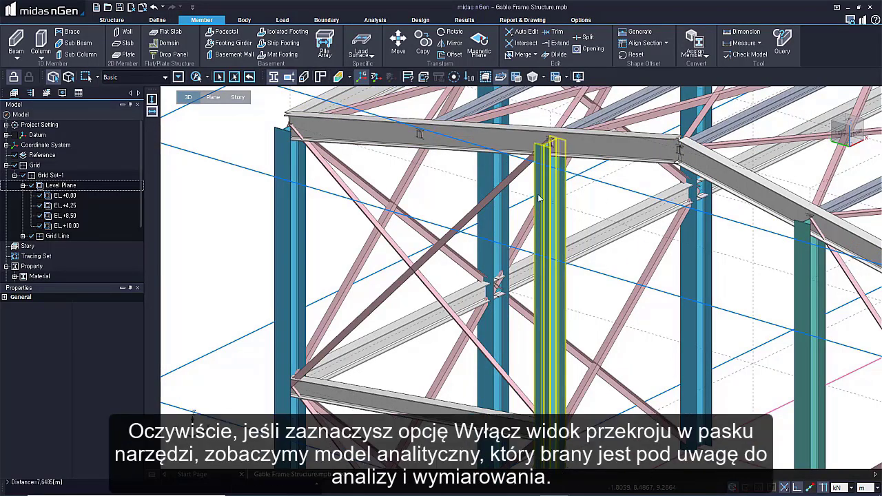
click(320, 78)
click(319, 78)
click(318, 78)
click(318, 79)
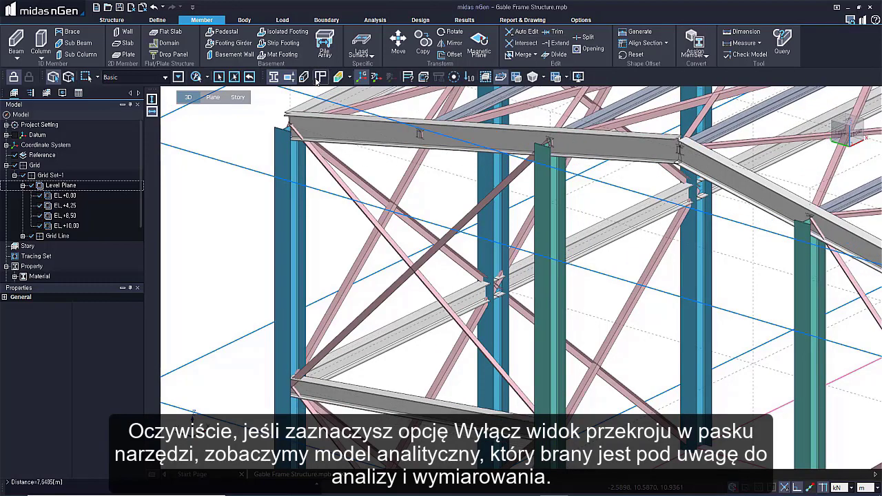
click(318, 78)
Reset the shape offset of all members in the structure
scroll(650, 266, down, 2)
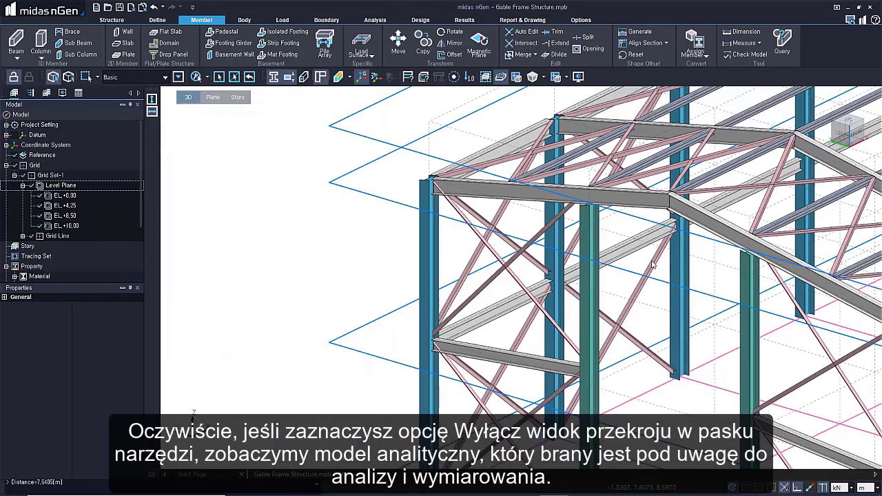
mouse_move(643, 314)
middle_down()
mouse_move(640, 295)
mouse_move(660, 305)
mouse_move(524, 301)
middle_up()
mouse_move(589, 329)
middle_down()
mouse_move(586, 305)
mouse_move(556, 302)
mouse_move(565, 316)
middle_up()
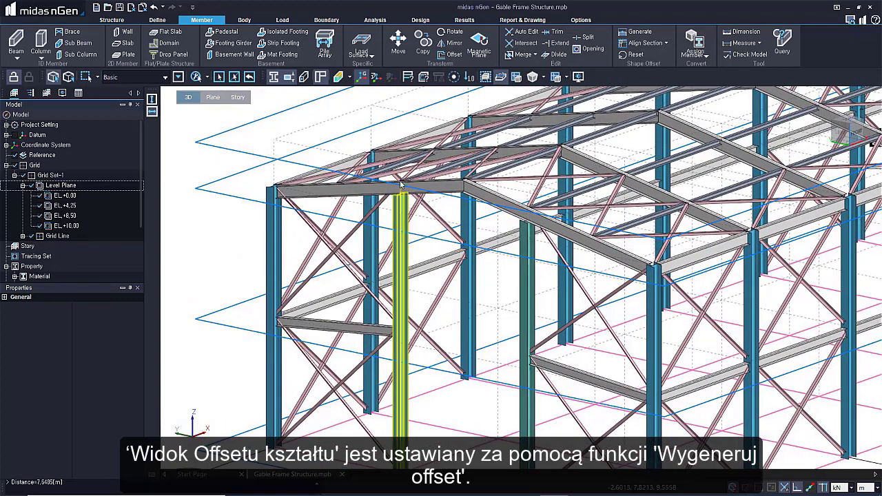
click(633, 56)
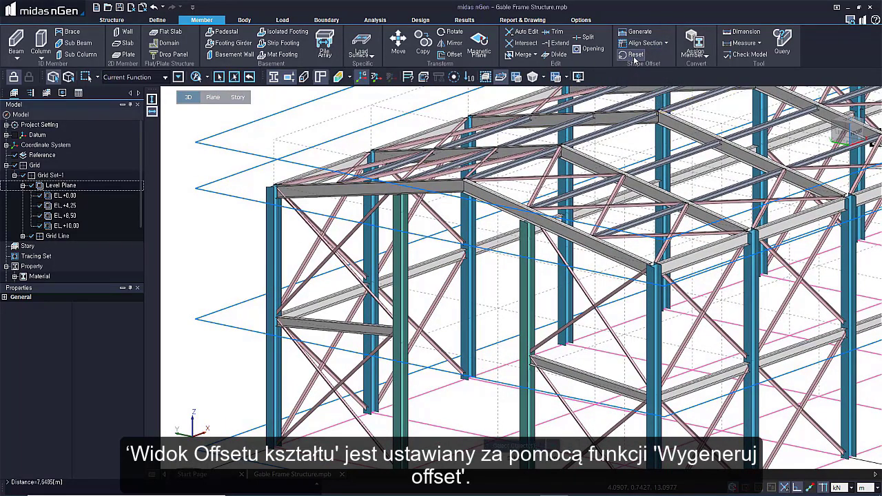
scroll(497, 394, down, 6)
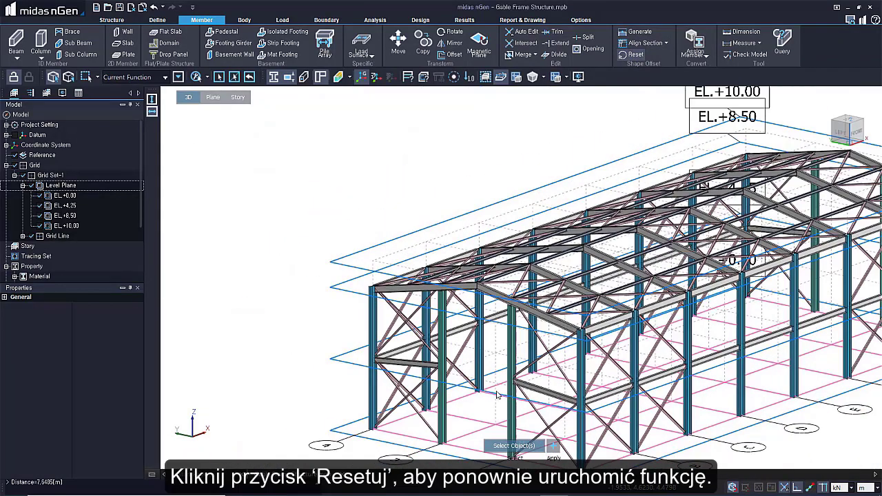
drag(317, 165, 809, 492)
click(556, 446)
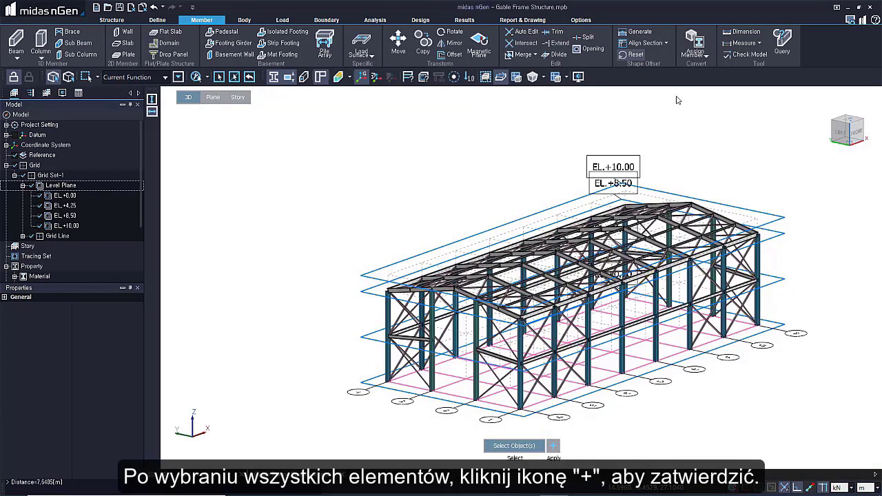
key(Escape)
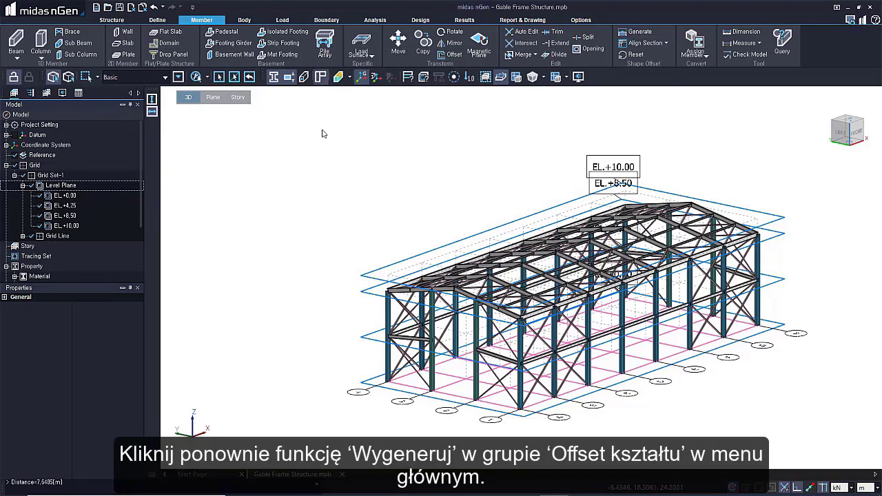
Generate the shape offset again for all members of the structure
click(634, 32)
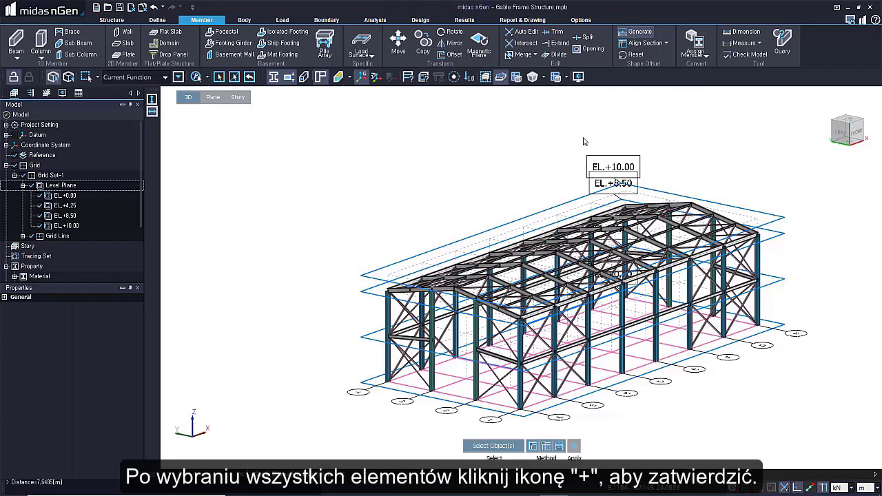
drag(336, 120, 849, 455)
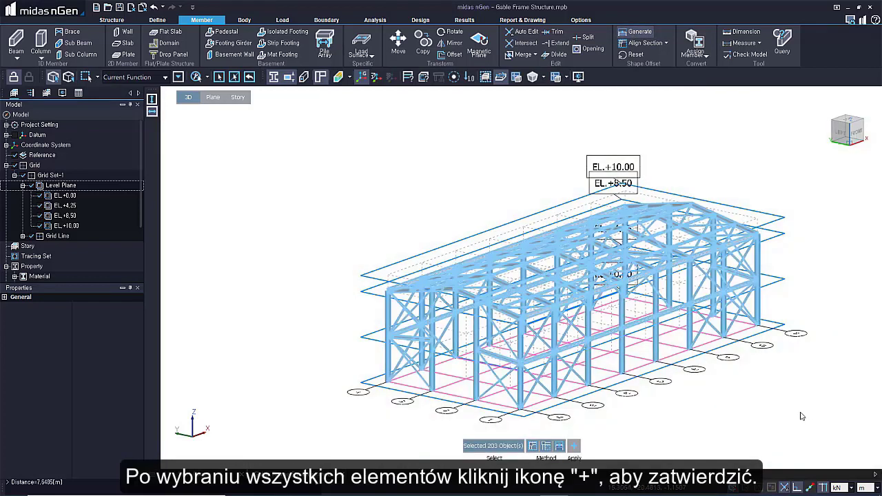
click(575, 447)
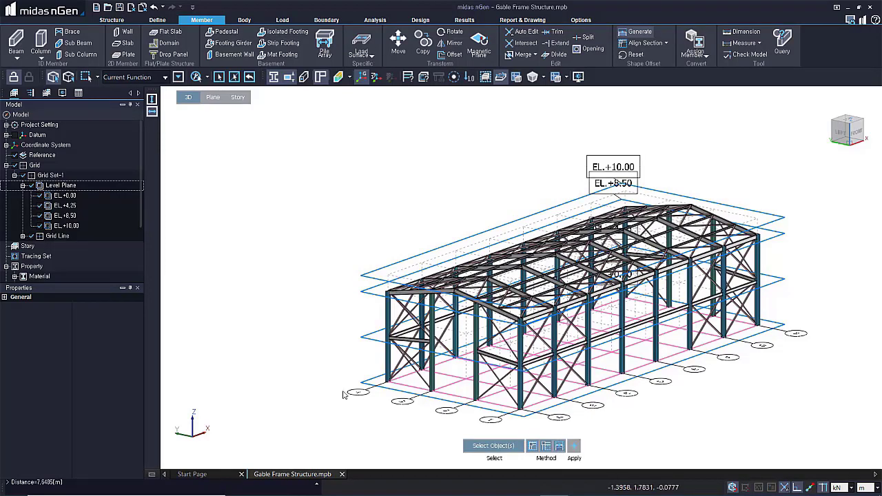
key(Escape)
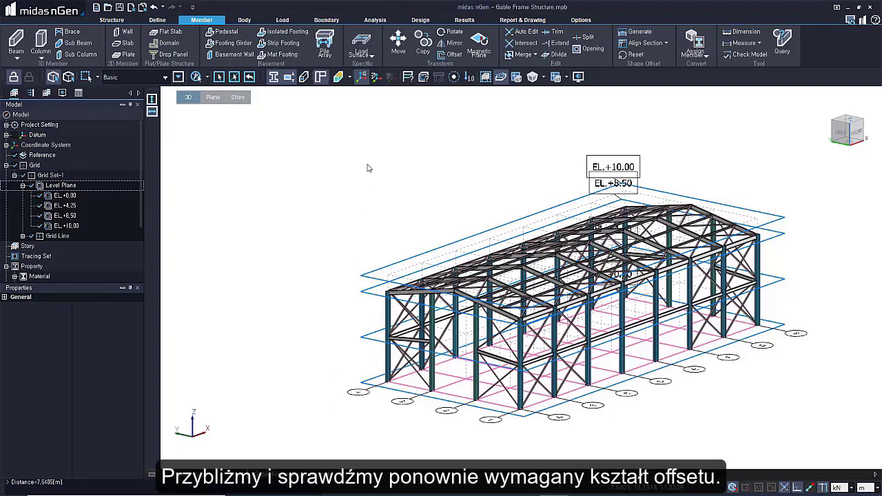
Turn off the shape offset view and examine the analytical connection between the gable corner column and the sloping roof beam
click(321, 78)
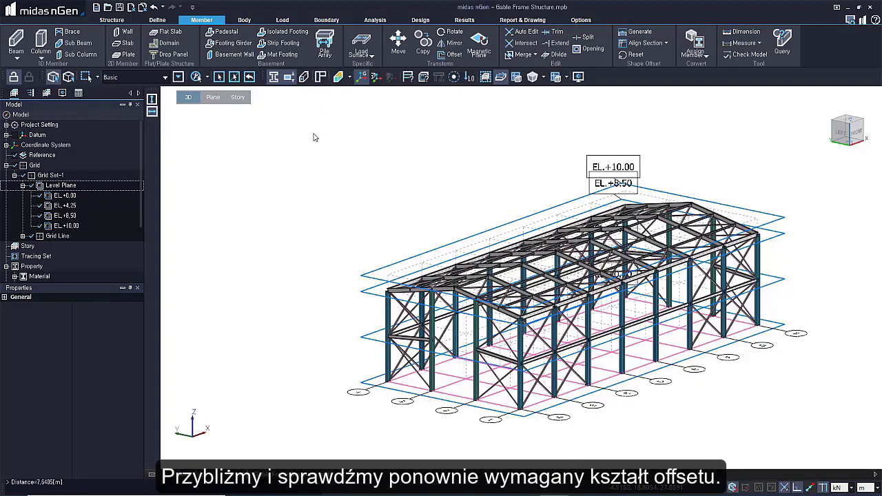
scroll(363, 267, up, 8)
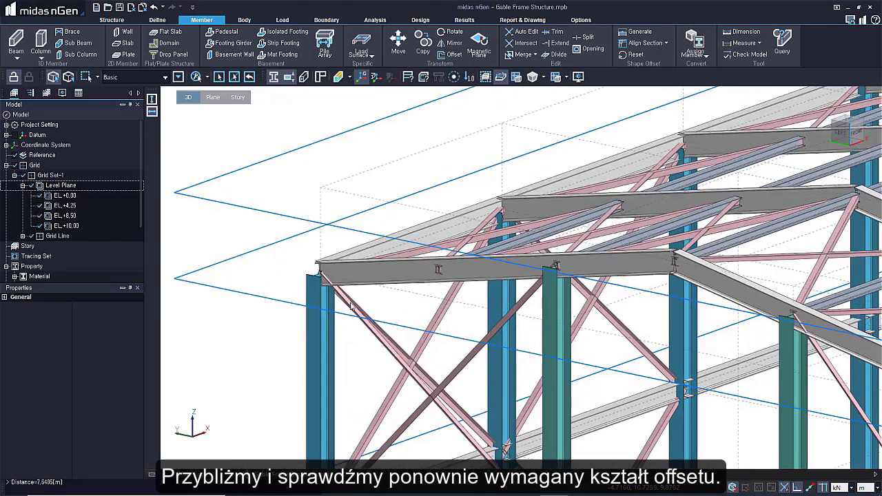
middle_drag(351, 307, 414, 307)
click(417, 267)
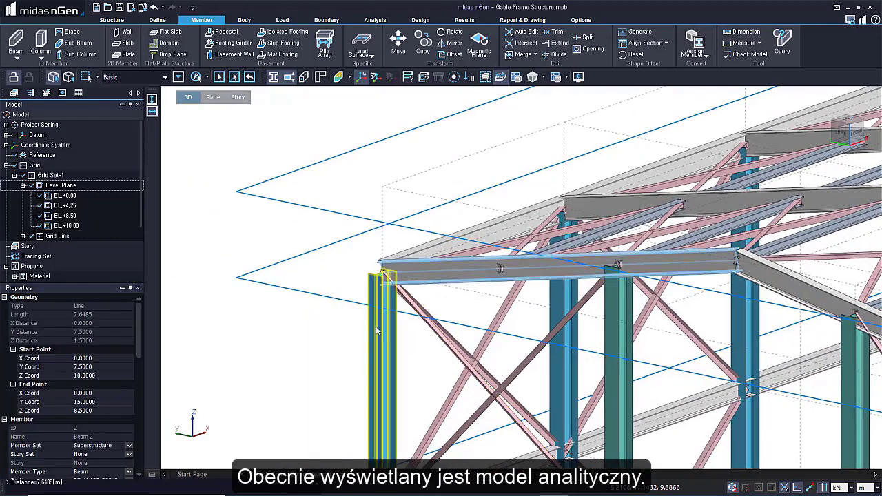
click(376, 326)
scroll(378, 292, up, 5)
scroll(378, 292, down, 3)
click(400, 199)
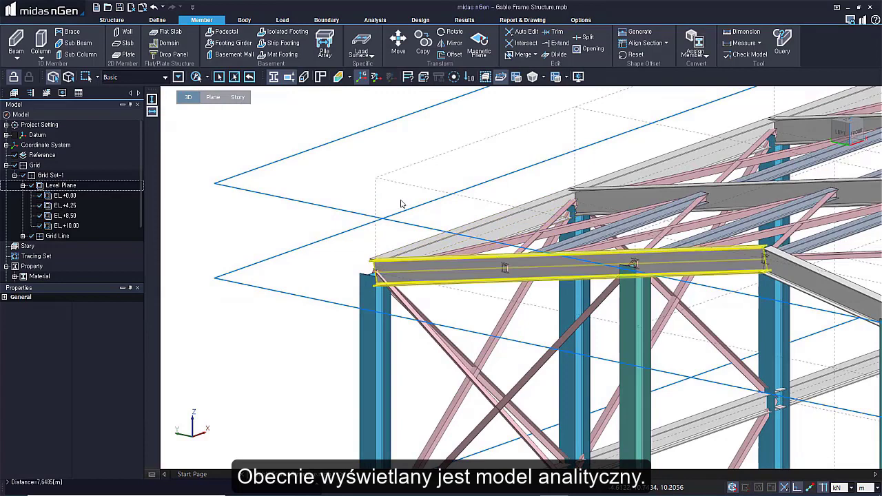
Turn on the shape offset view and examine the offset connection between the gable corner column and the sloping roof beam
click(321, 77)
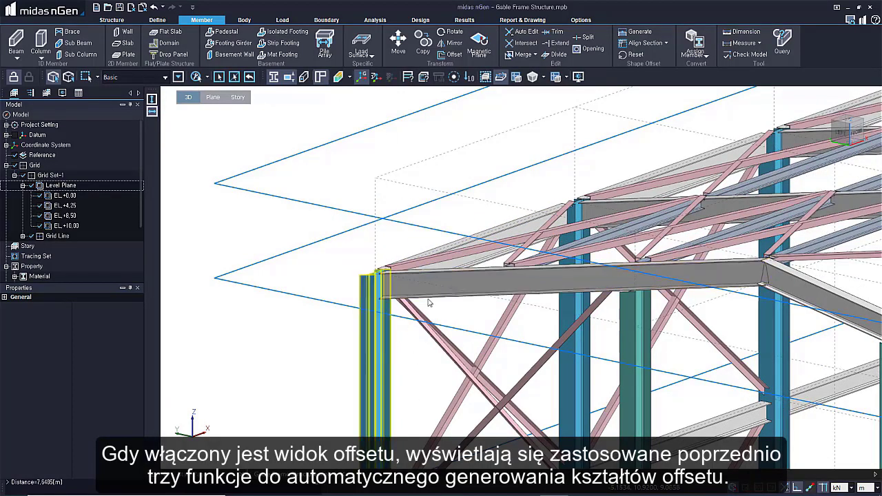
middle_drag(417, 399, 396, 353)
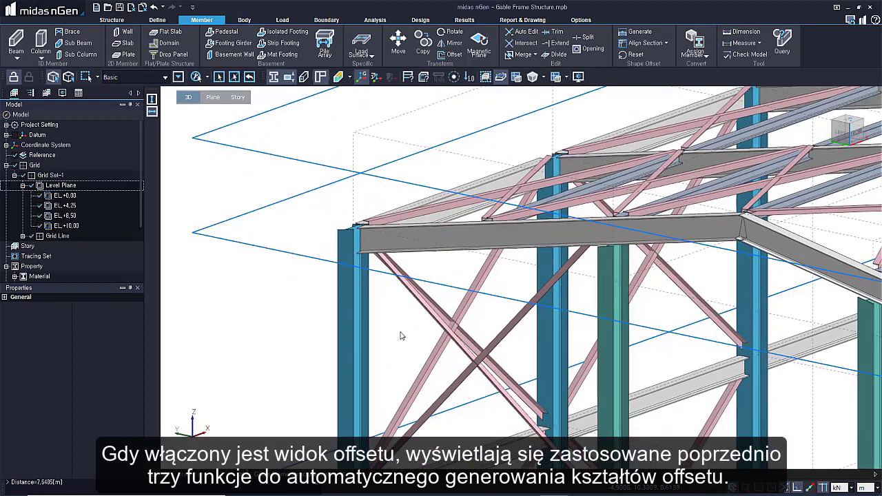
middle_drag(612, 303, 642, 280)
middle_drag(359, 275, 376, 270)
scroll(257, 283, up, 3)
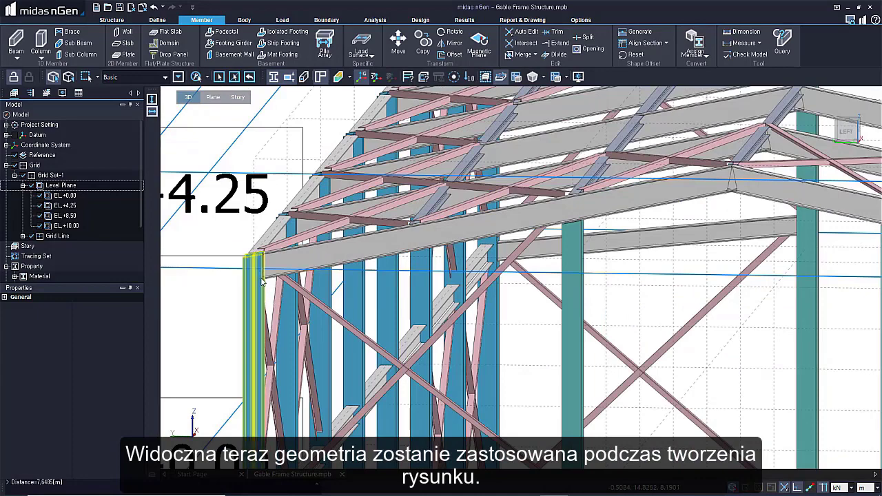
scroll(262, 284, up, 2)
scroll(262, 283, up, 2)
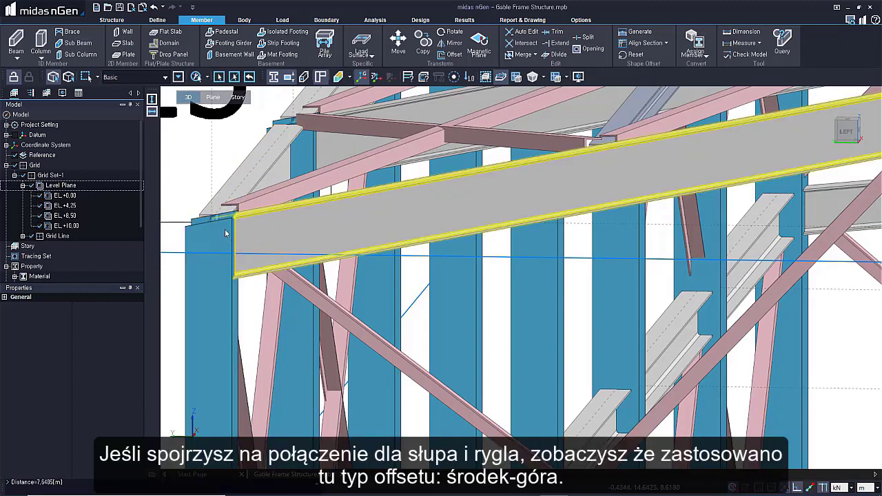
scroll(319, 305, down, 2)
scroll(320, 305, down, 1)
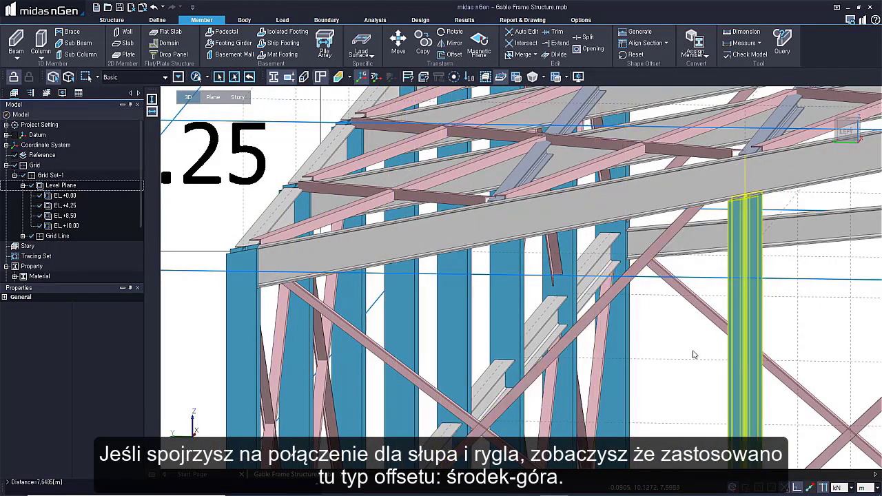
middle_drag(681, 362, 620, 325)
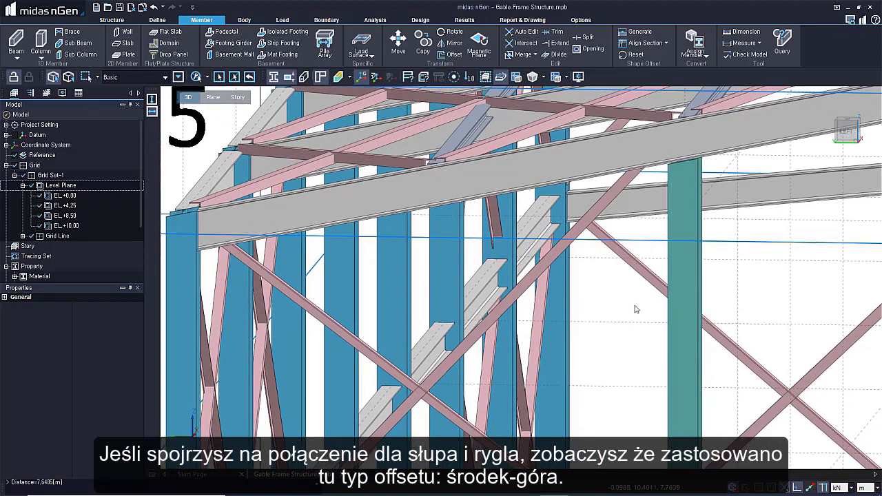
scroll(611, 307, down, 5)
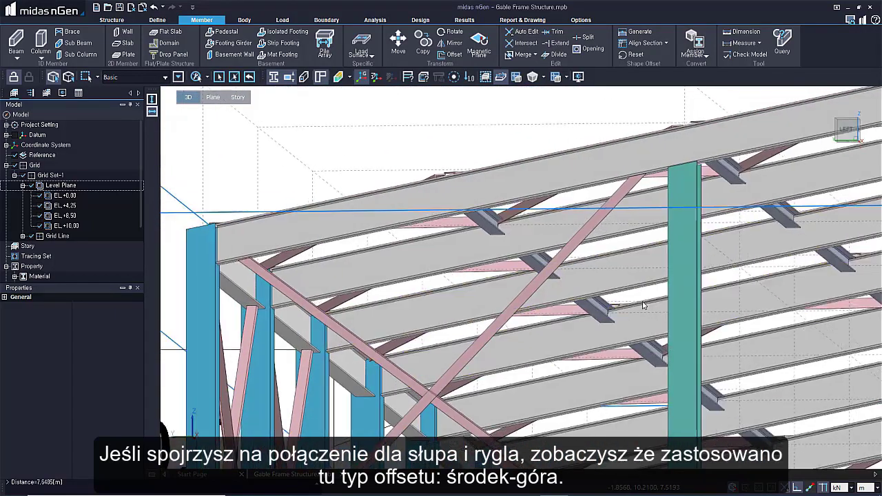
Select all members along grid line A in the top view and show only them
scroll(640, 307, down, 1)
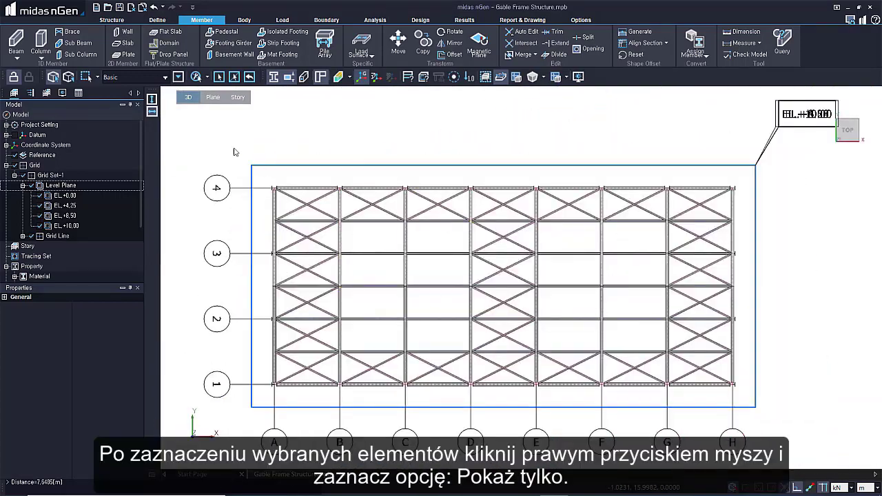
drag(224, 144, 295, 418)
right_click(295, 416)
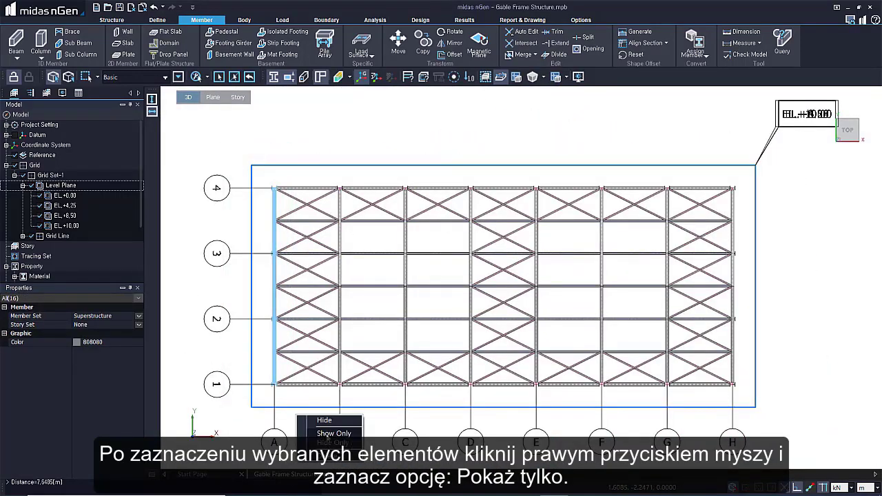
click(324, 432)
middle_click(335, 400)
click(306, 402)
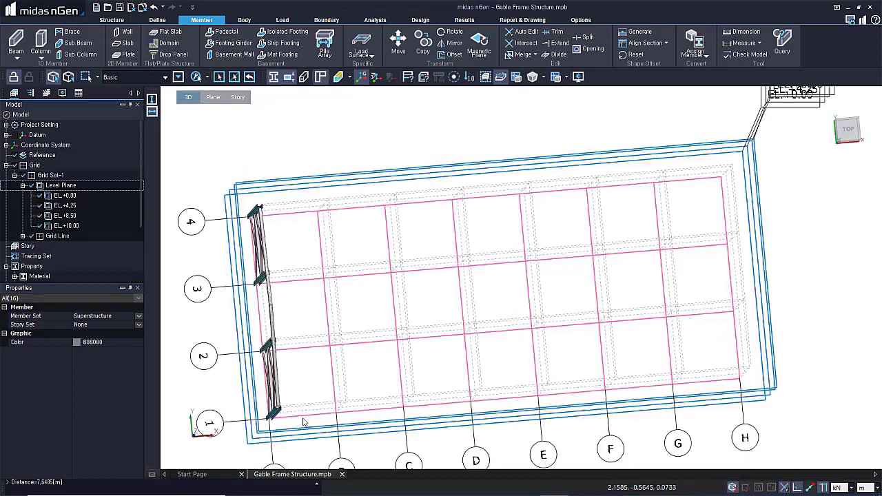
View the gable frame from its left side and select the brace below the corner column's top to check its end offset
scroll(404, 219, up, 6)
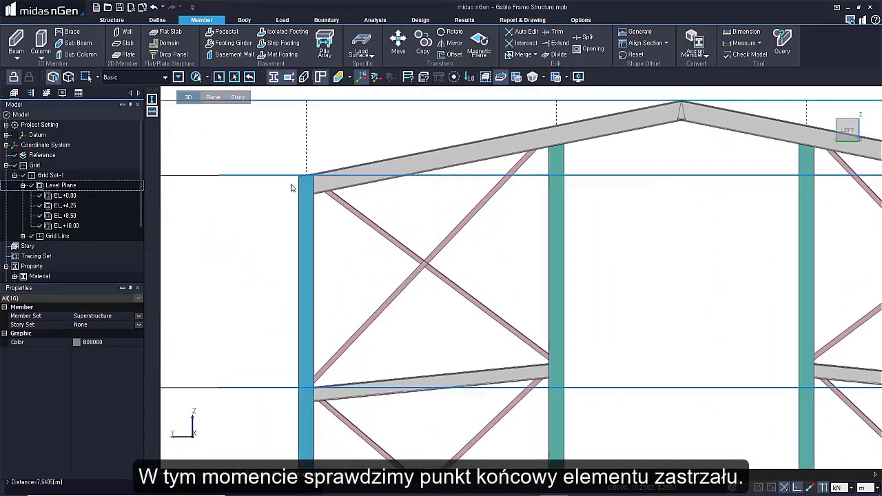
drag(348, 253, 259, 339)
drag(559, 238, 432, 111)
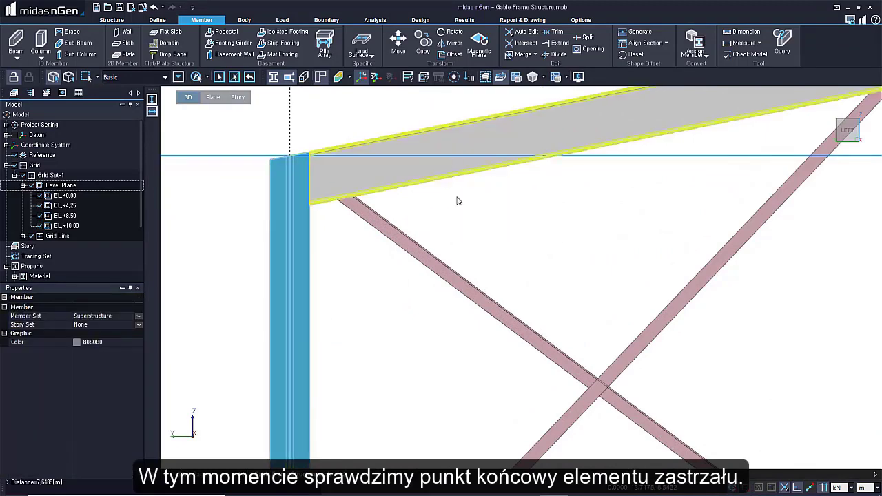
key(Escape)
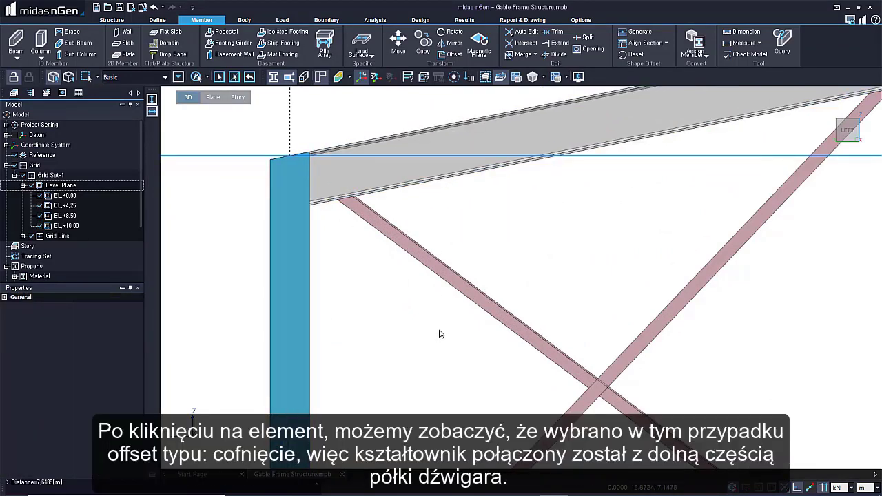
drag(547, 250, 427, 342)
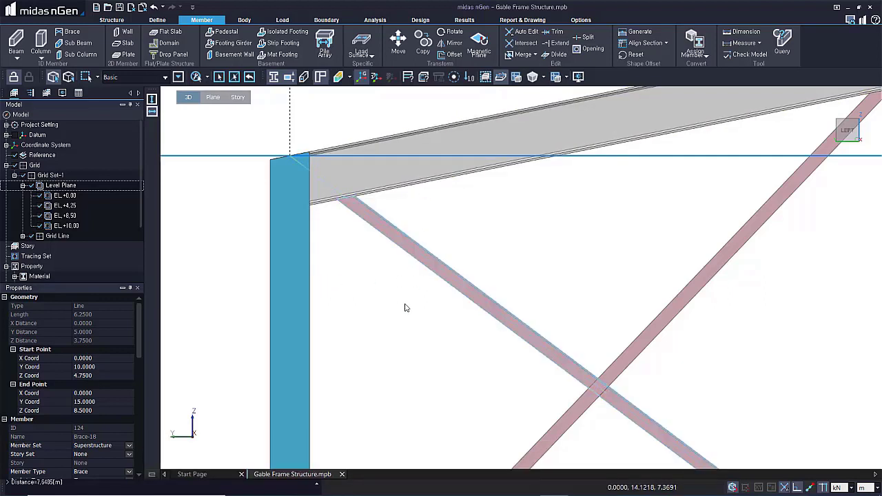
key(Escape)
drag(494, 249, 435, 325)
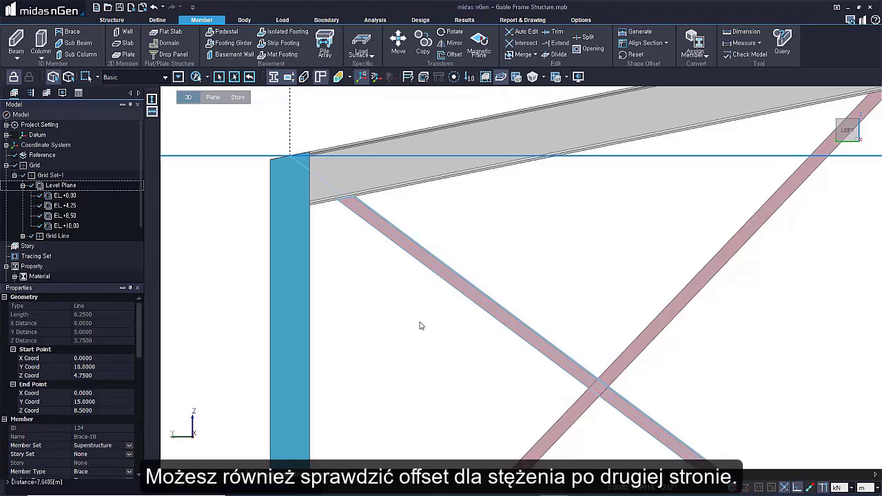
Add the crossing brace to the selection and examine its upper end below the roof beam beside the sub column
scroll(390, 324, down, 3)
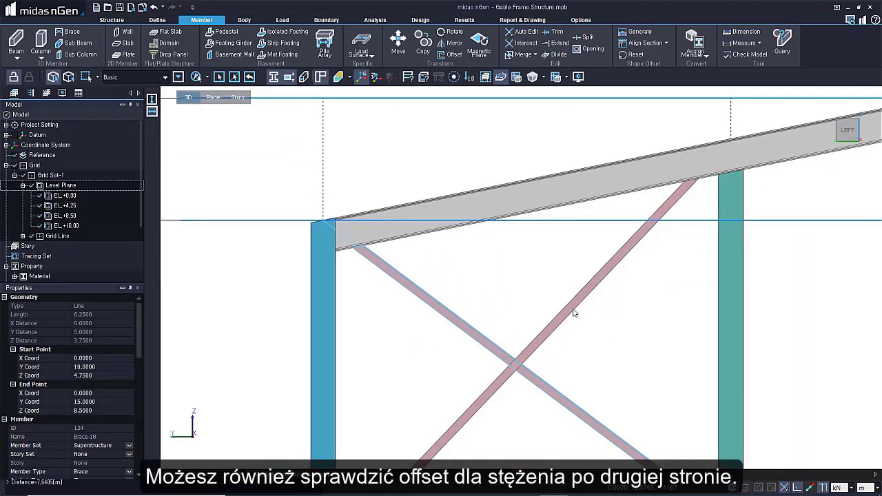
middle_drag(592, 302, 541, 279)
drag(524, 250, 504, 233)
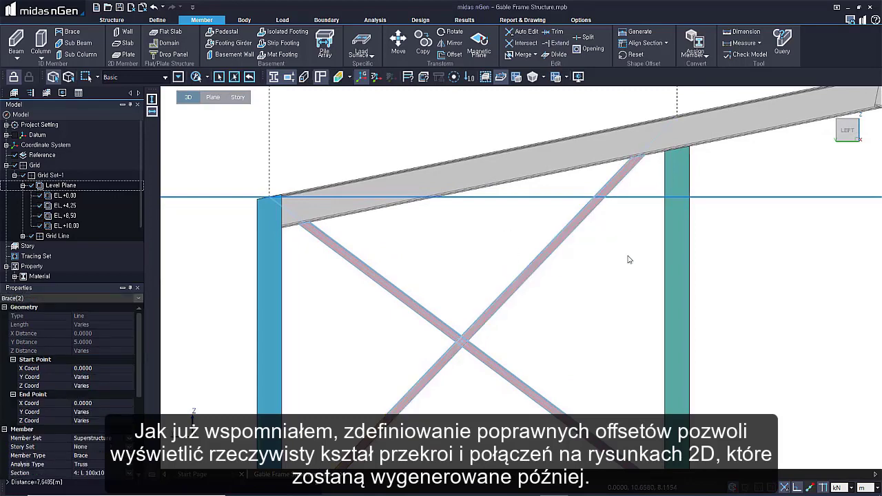
middle_drag(655, 166, 561, 282)
scroll(554, 275, up, 2)
scroll(551, 290, up, 1)
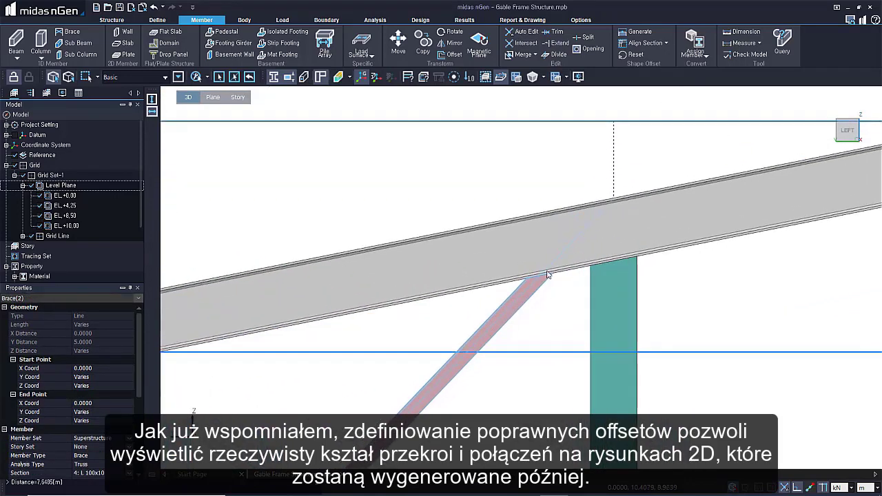
scroll(550, 290, down, 4)
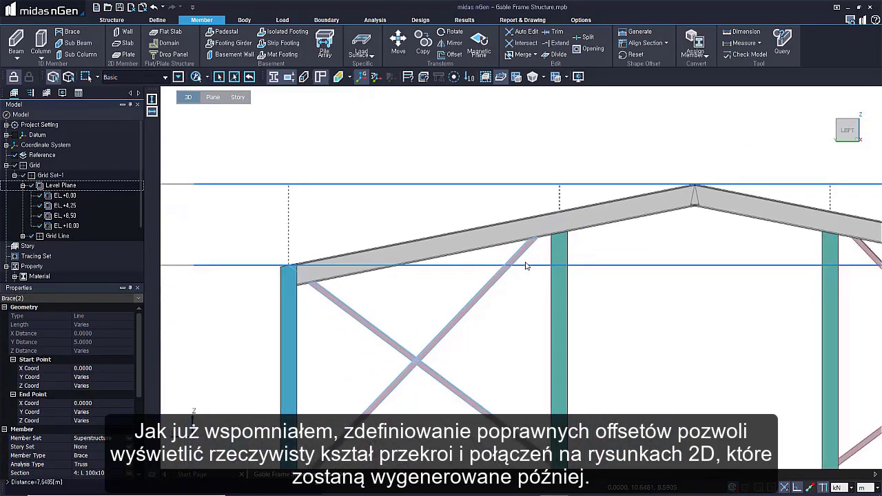
Clear the brace selection, select the gable sub column beside the crossing braces, and examine its top end at the roof beam
scroll(526, 266, down, 1)
click(588, 301)
scroll(589, 272, up, 2)
drag(626, 318, 507, 361)
scroll(535, 247, up, 2)
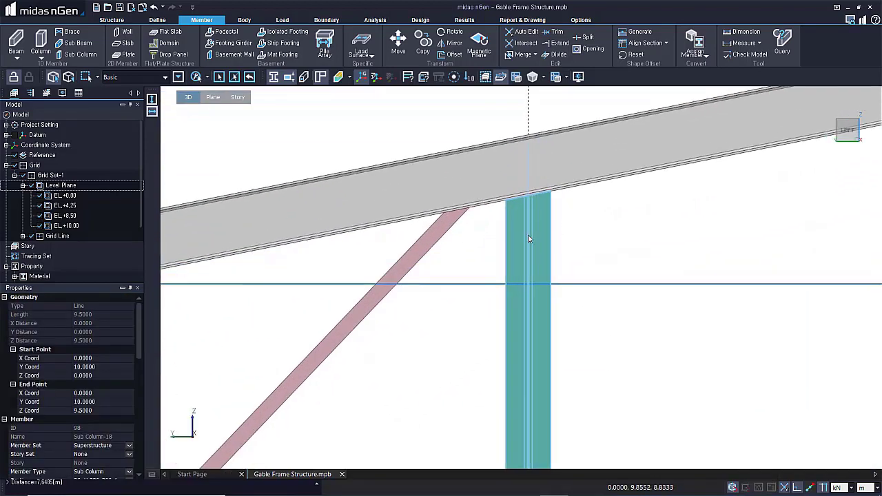
Add the other gable sub column to the selection and check the member ends on the opposite half of the frame
scroll(556, 235, down, 5)
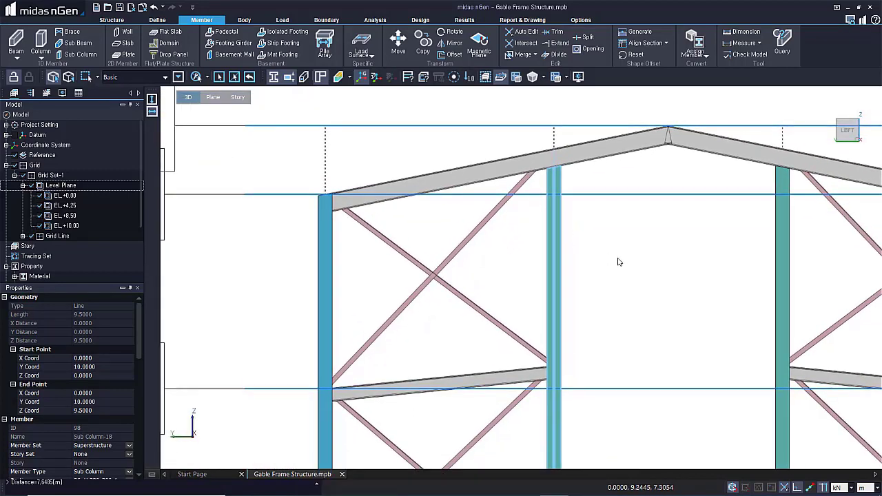
middle_drag(608, 256, 383, 274)
middle_drag(766, 245, 621, 273)
drag(442, 277, 341, 310)
scroll(597, 271, up, 3)
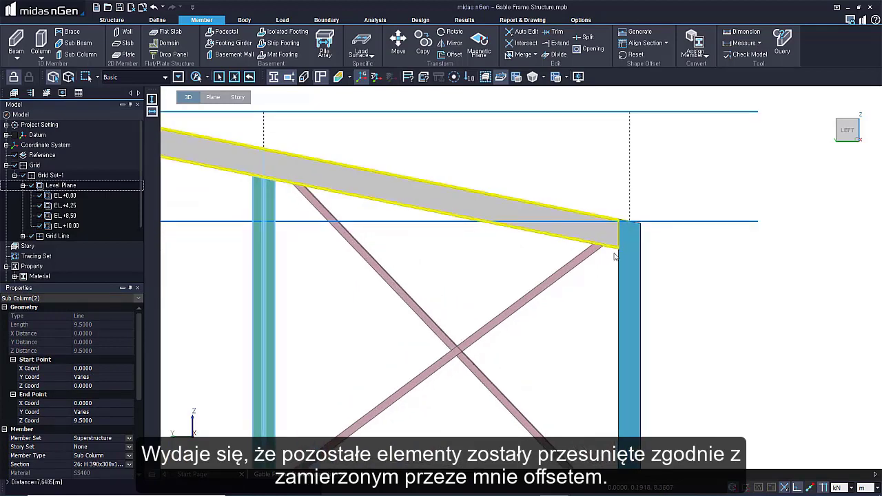
scroll(579, 282, down, 3)
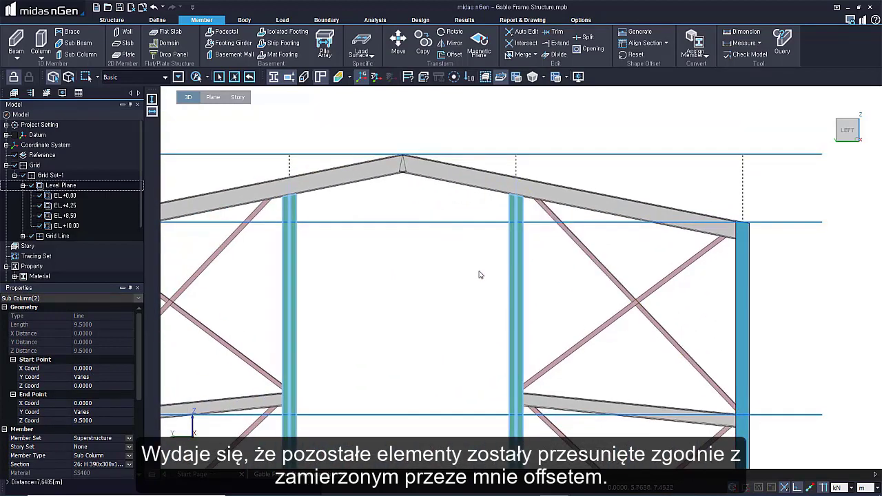
scroll(666, 241, down, 2)
scroll(617, 252, down, 1)
scroll(567, 219, down, 2)
scroll(517, 268, down, 1)
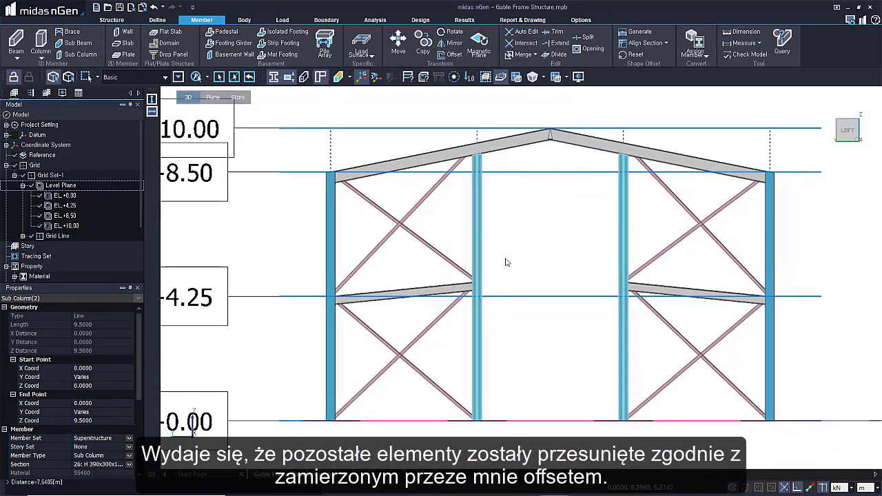
middle_drag(428, 274, 475, 294)
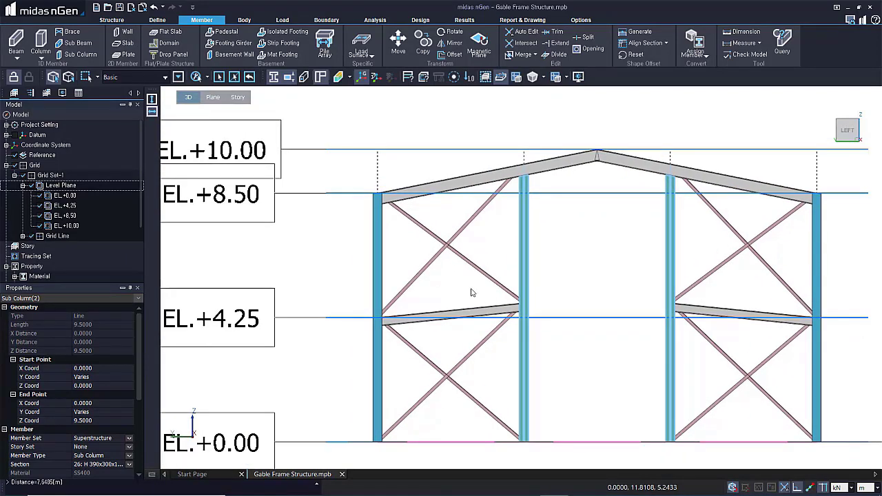
Clear the sub columns, select the gable corner column to view its properties, and deselect it again
scroll(410, 249, up, 4)
key(Escape)
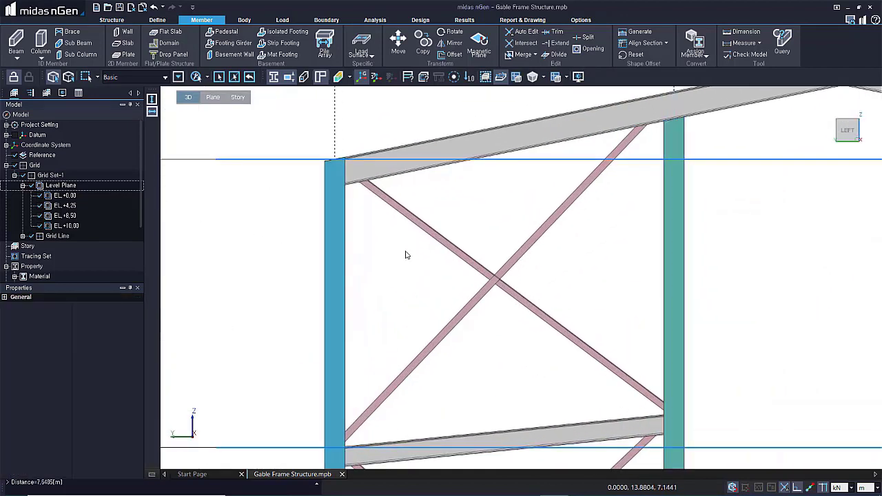
drag(366, 246, 285, 299)
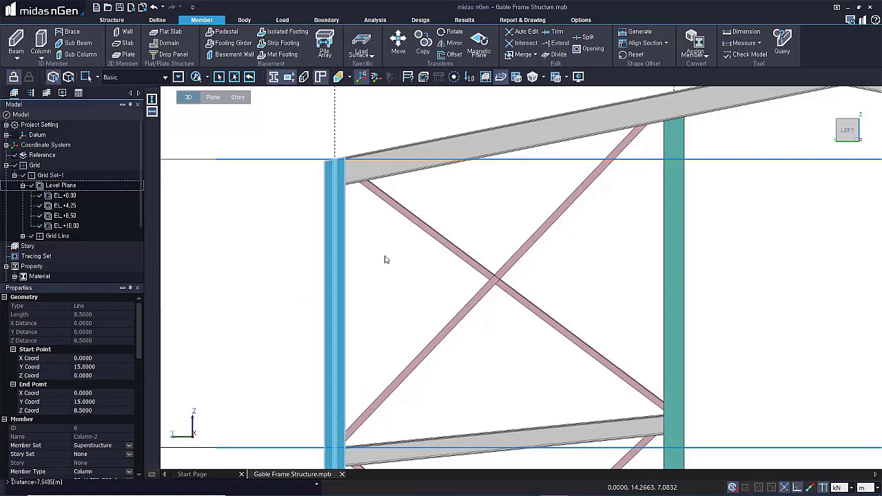
key(Escape)
Select the sloping roof beam at the corner column and display the local axes of all visible members
drag(466, 184, 435, 122)
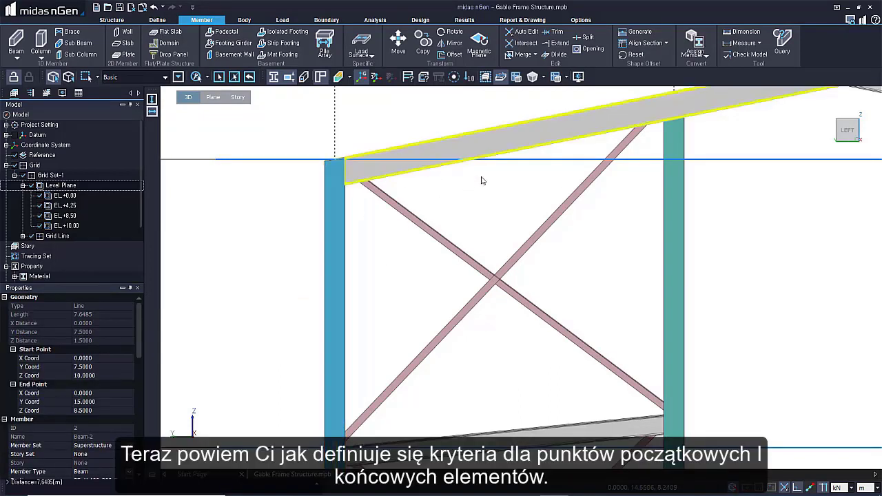
click(5, 297)
click(4, 297)
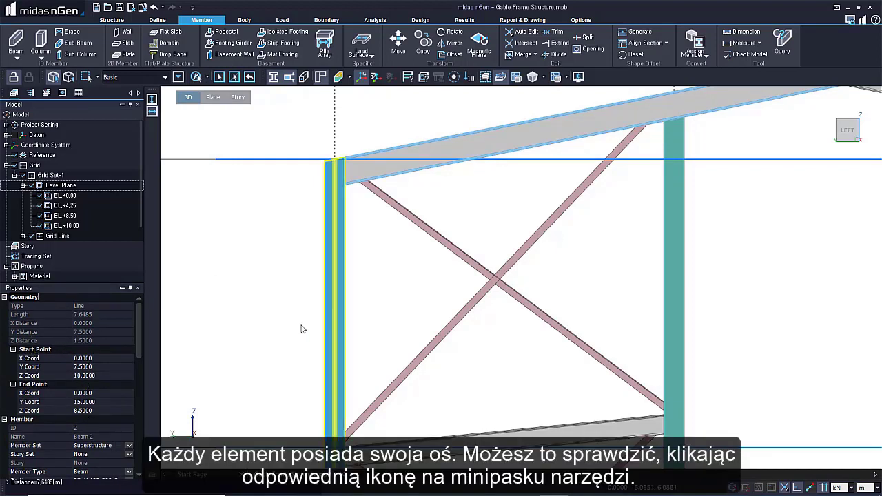
middle_drag(501, 238, 404, 275)
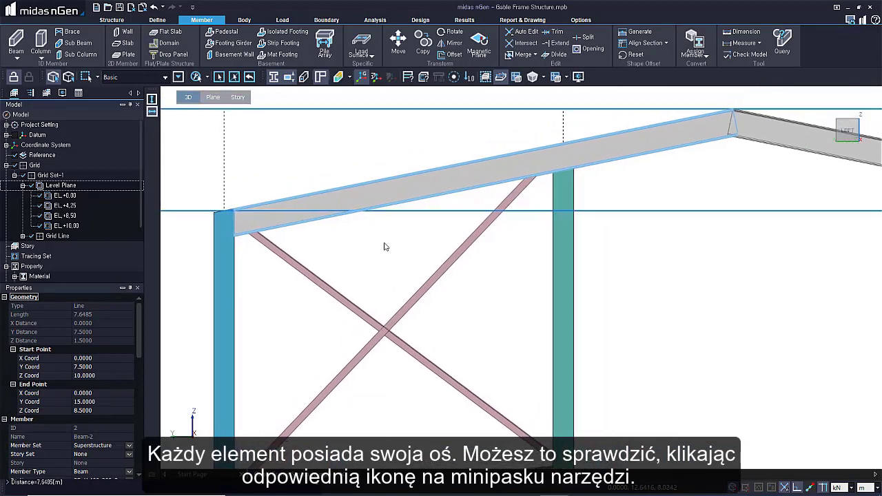
click(376, 77)
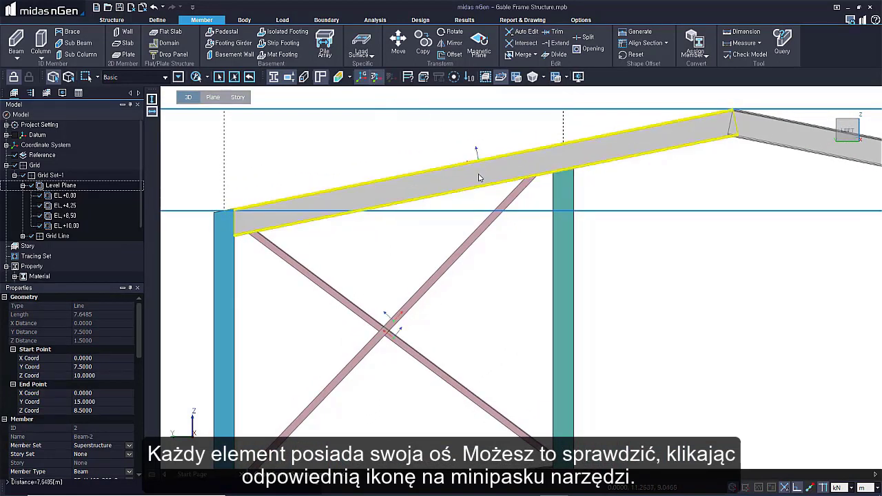
key(ctrl+h)
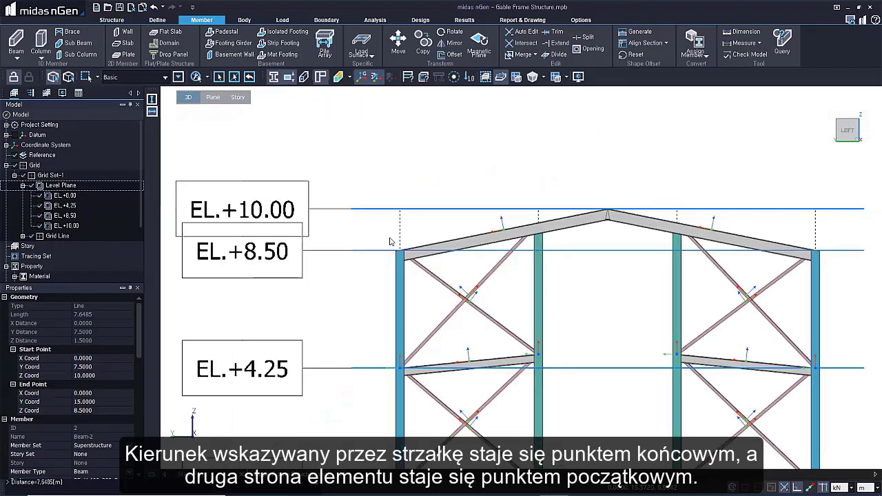
Examine the selected roof beam's axis direction, start and end points, Direction property and Section Offset settings
scroll(503, 263, up, 4)
middle_drag(504, 263, 534, 244)
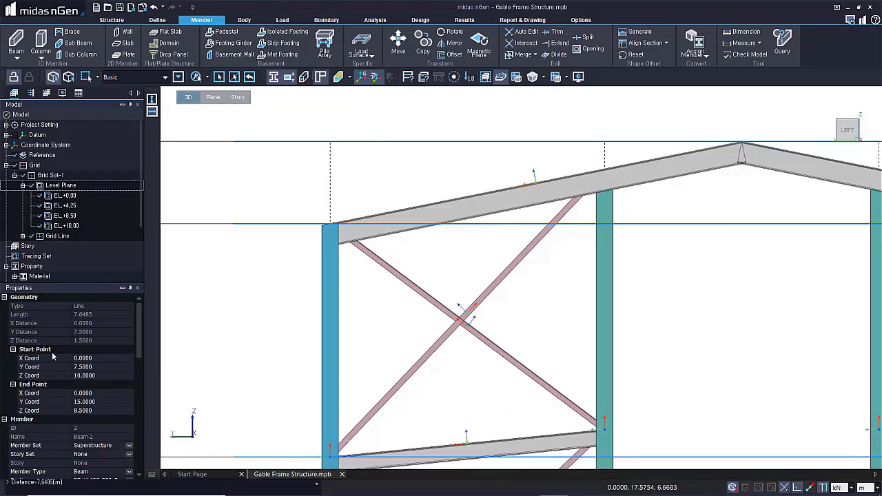
click(5, 297)
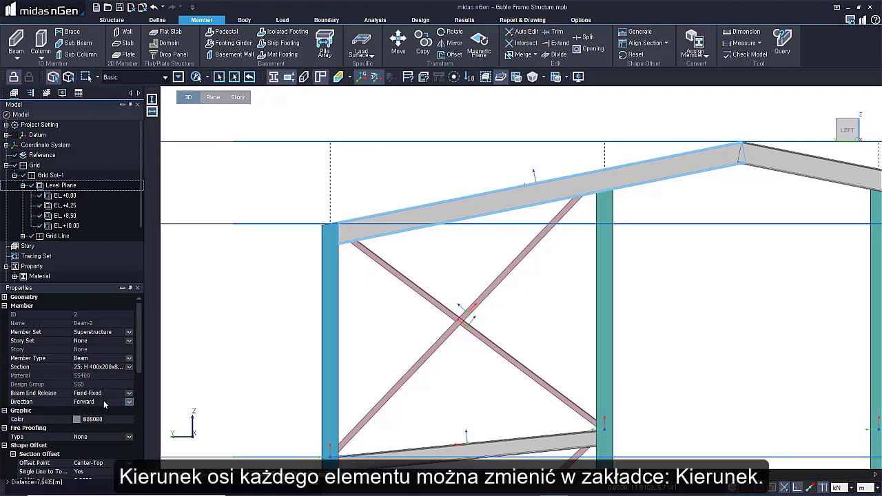
scroll(104, 407, down, 3)
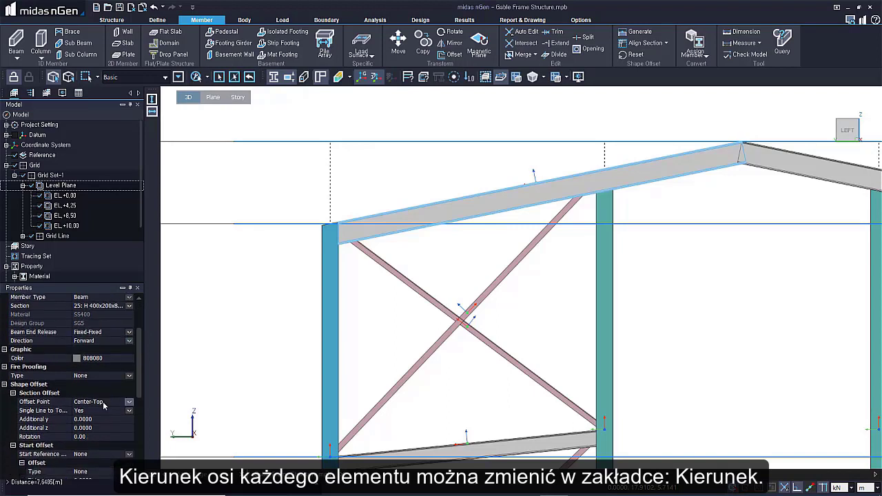
Try reversing the selected roof beam's Direction and check its local axis in line display
scroll(104, 406, down, 1)
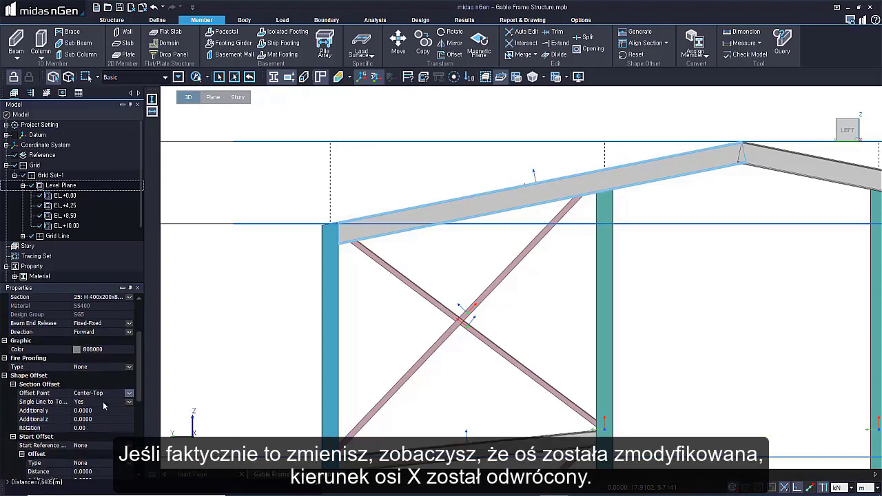
click(128, 333)
click(103, 348)
scroll(570, 188, up, 5)
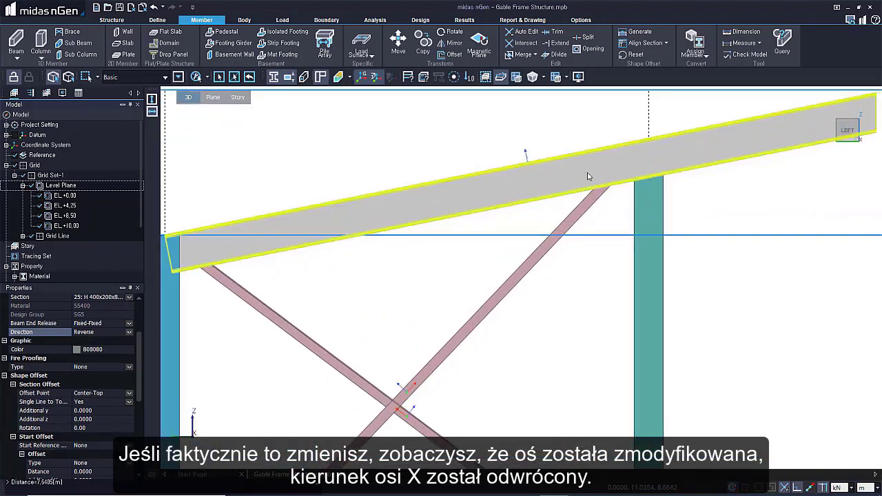
key(ctrl+h)
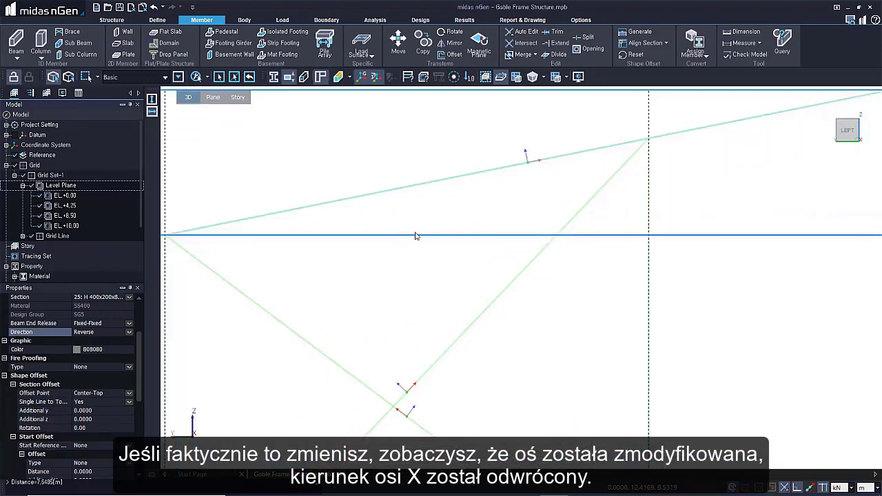
key(ctrl+h)
click(415, 236)
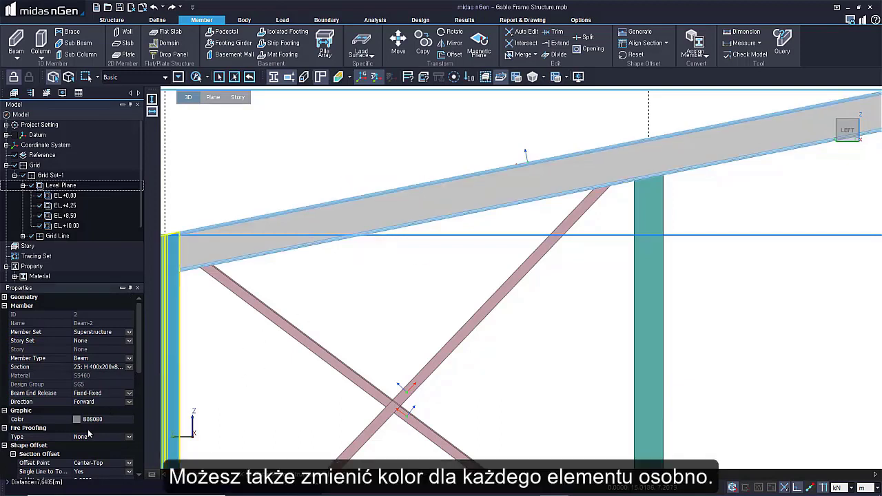
Examine the color palette and the Fire Proofing types available for the selected roof beam
scroll(91, 429, down, 2)
scroll(90, 429, down, 1)
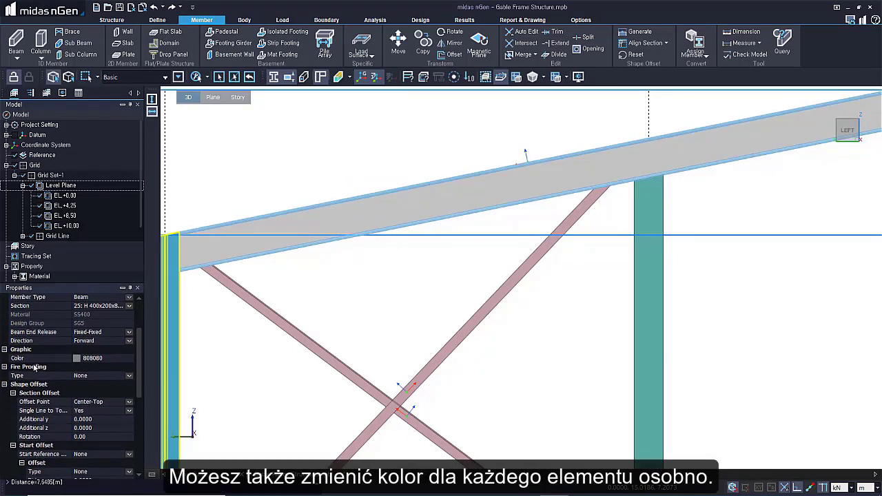
click(129, 361)
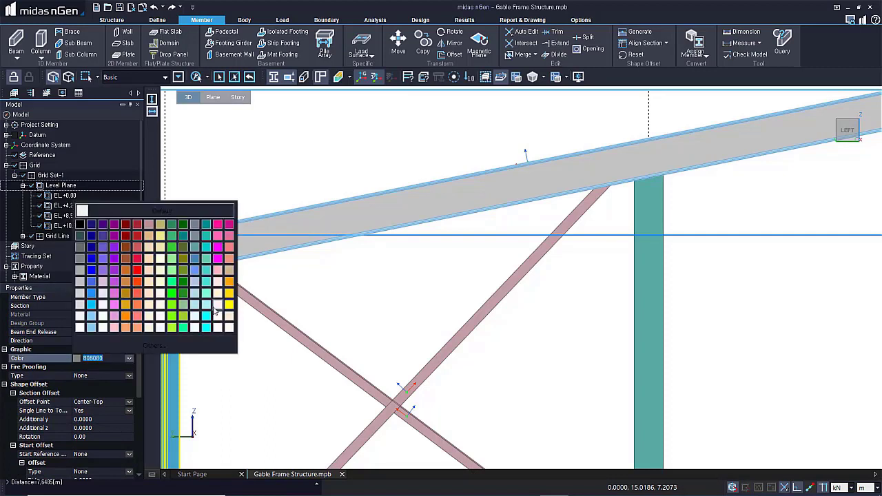
click(270, 343)
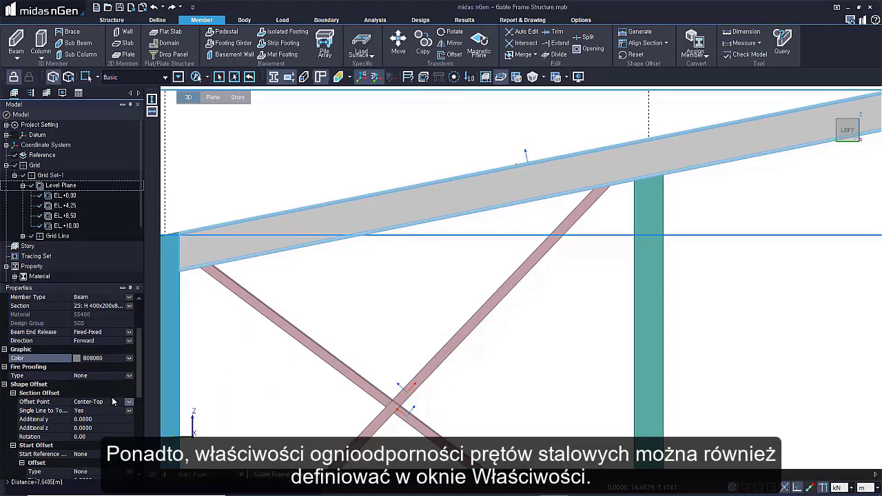
click(129, 376)
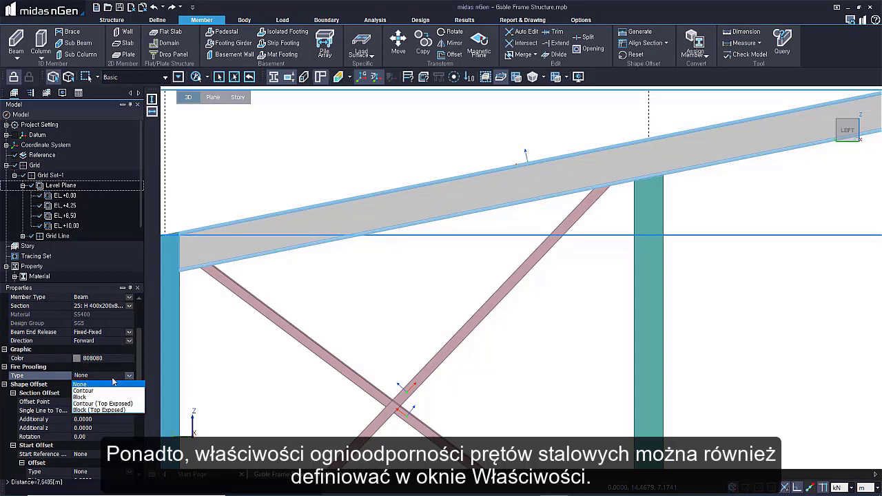
click(97, 384)
Collapse the Section Offset, Start Offset and End Offset groups in the roof beam's Shape Offset properties
scroll(103, 410, down, 5)
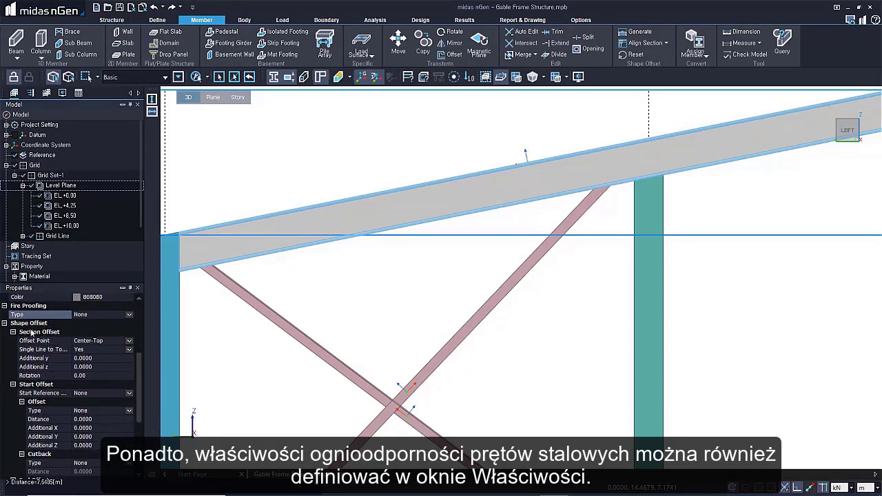
click(13, 333)
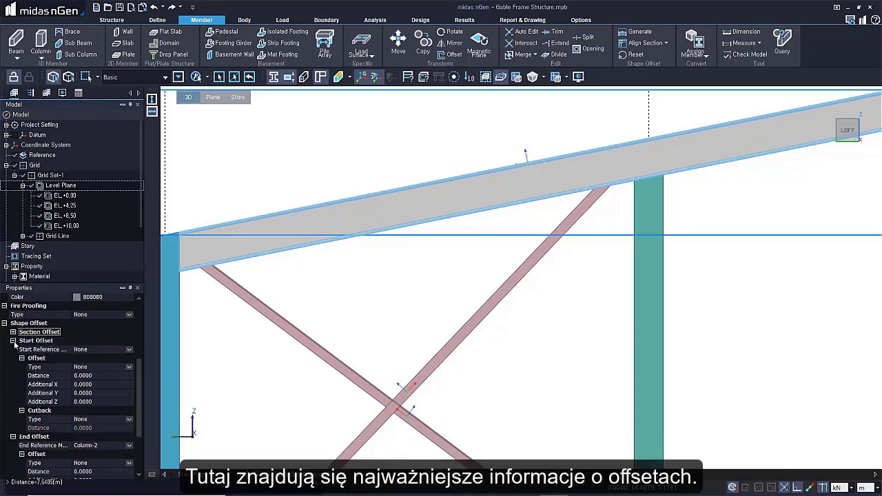
click(13, 358)
click(13, 367)
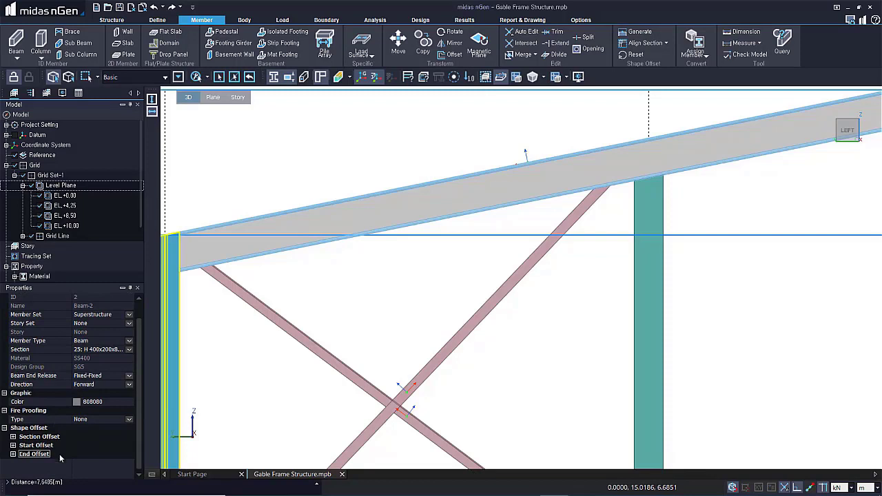
Expand the Section Offset settings and try Center-Center as the roof beam's Offset Point
click(13, 437)
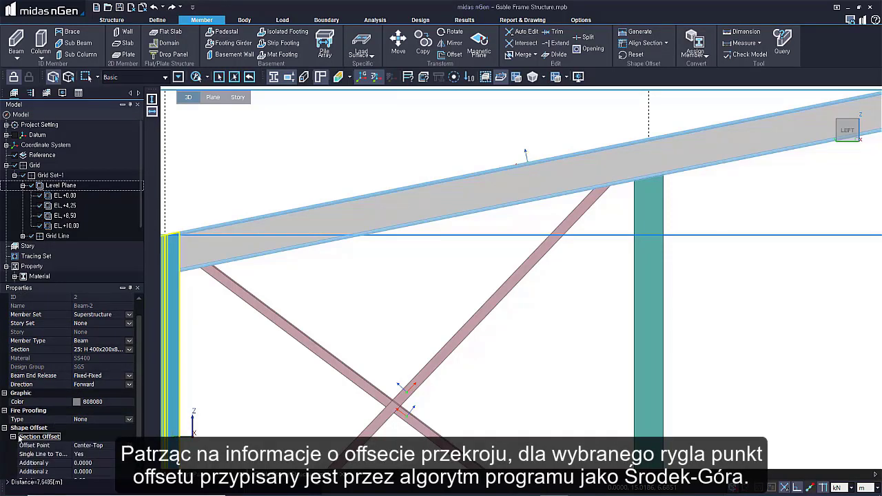
scroll(96, 445, down, 3)
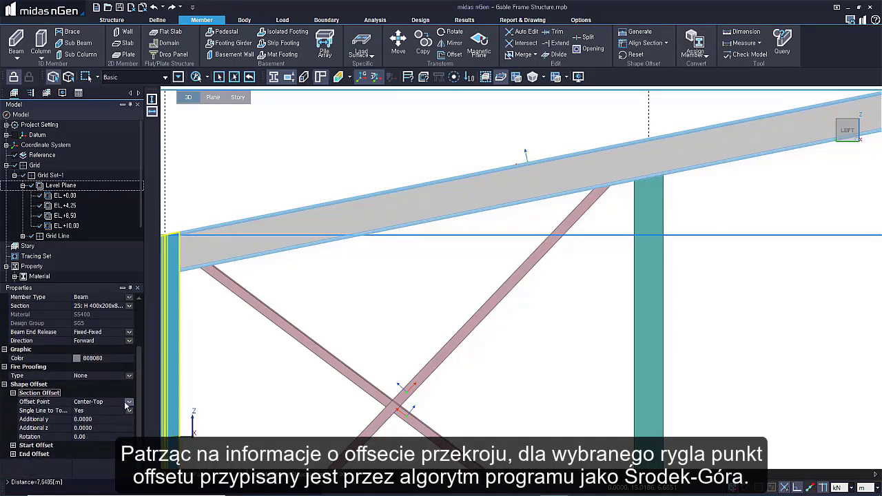
scroll(452, 284, down, 5)
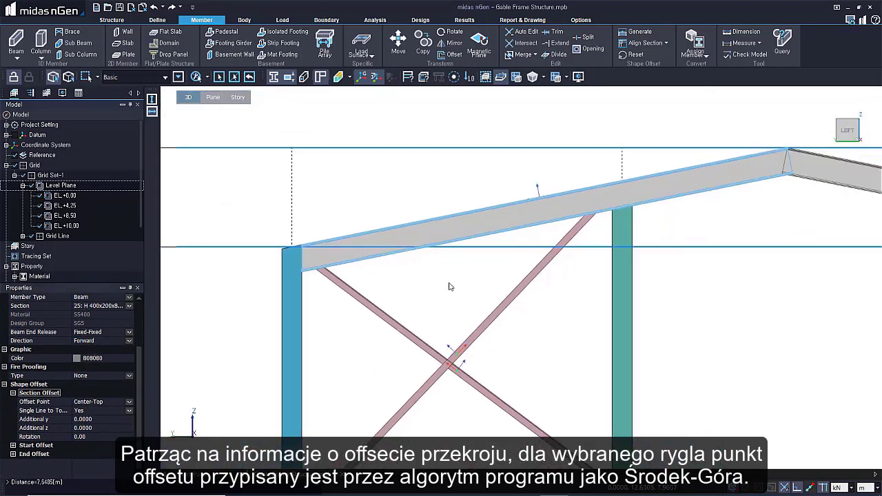
click(127, 402)
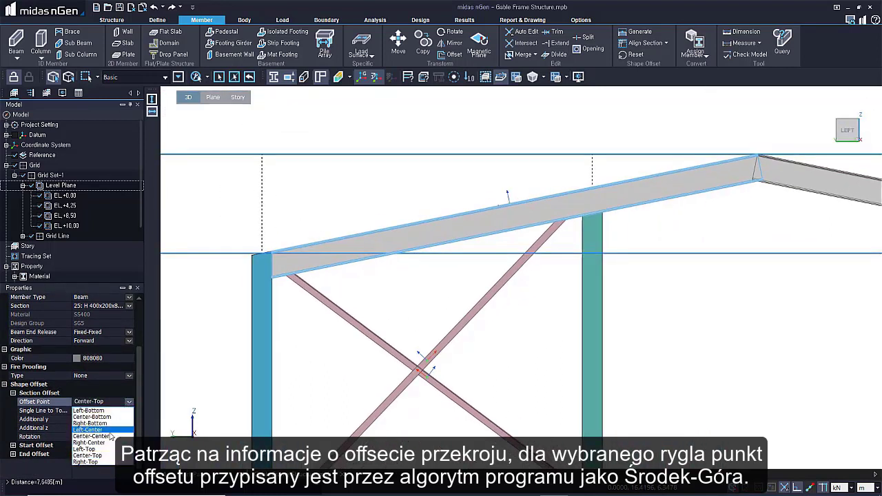
click(90, 436)
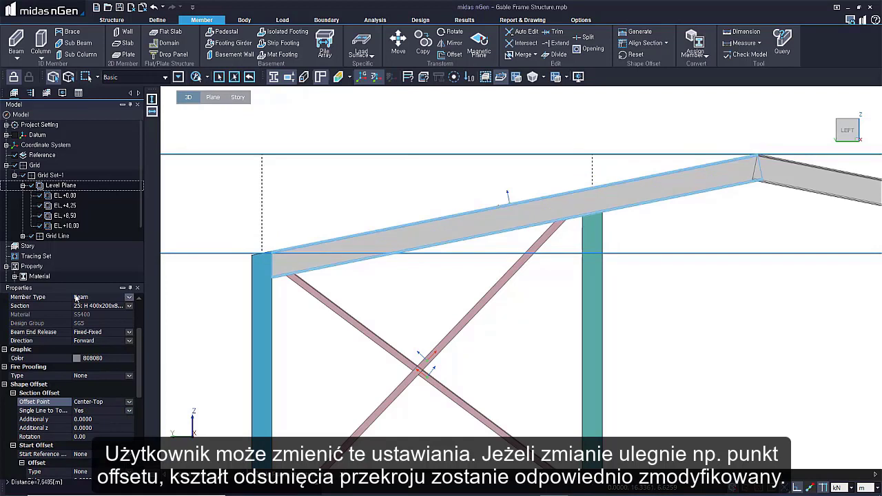
Widen the properties area, set the roof beam's section Rotation to 90, and inspect the whole frame
drag(144, 313, 196, 314)
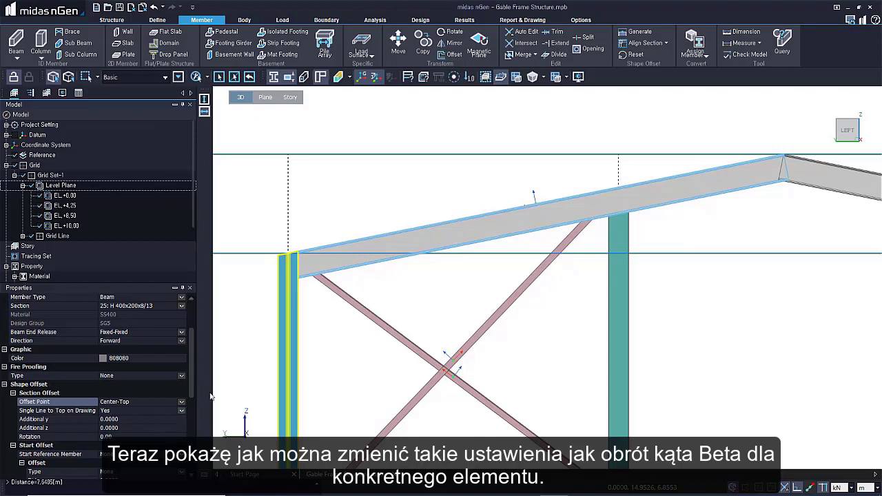
drag(192, 384, 191, 396)
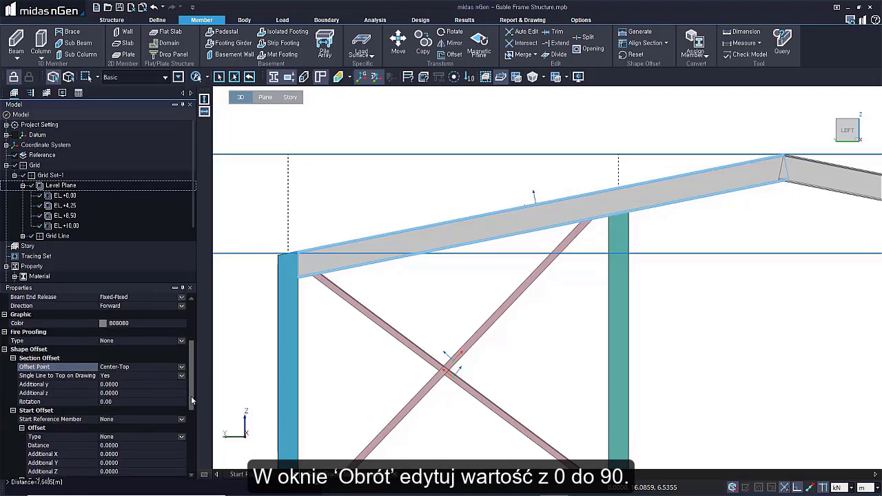
click(116, 402)
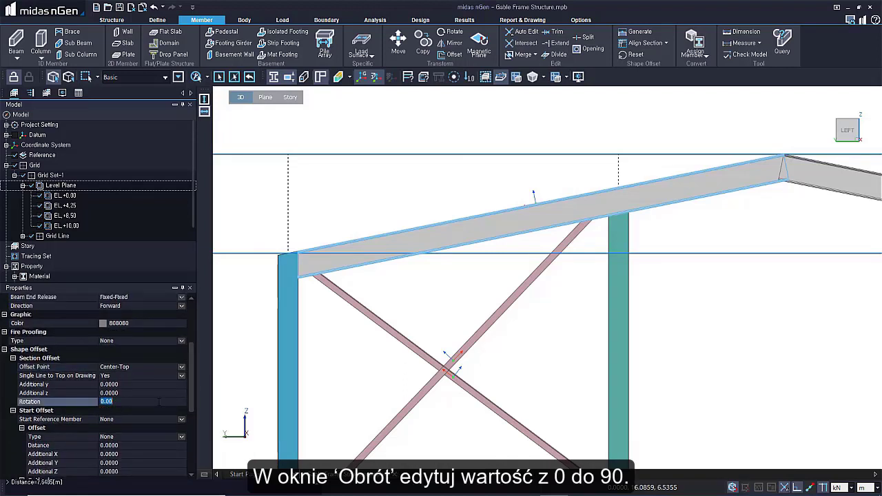
text(90)
key(Return)
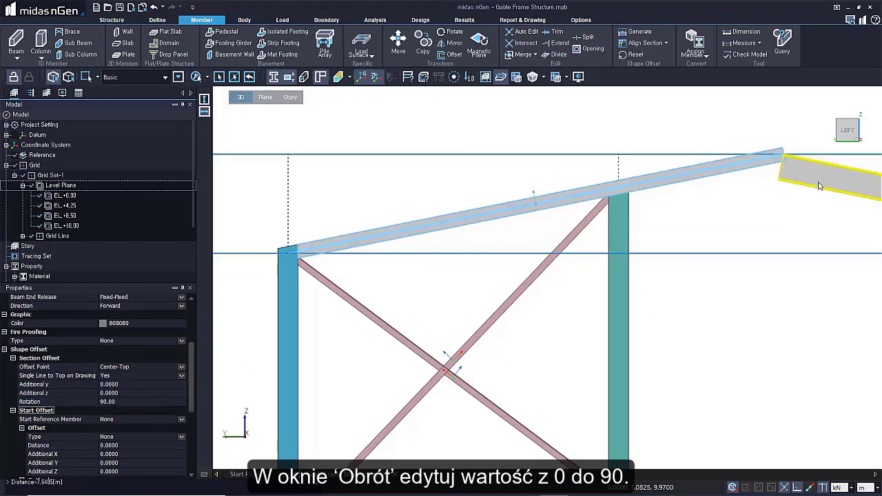
middle_drag(724, 230, 738, 245)
right_click(736, 248)
click(702, 257)
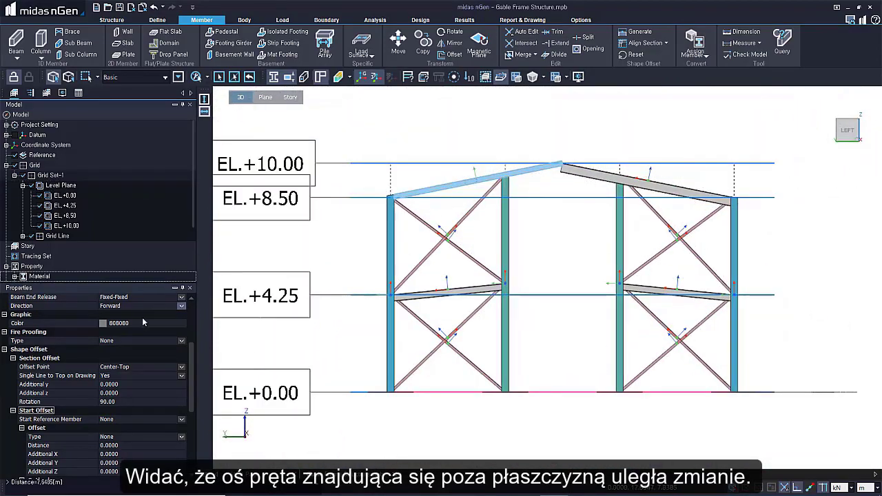
Set the roof beam's section Rotation back to 0
click(133, 402)
click(134, 402)
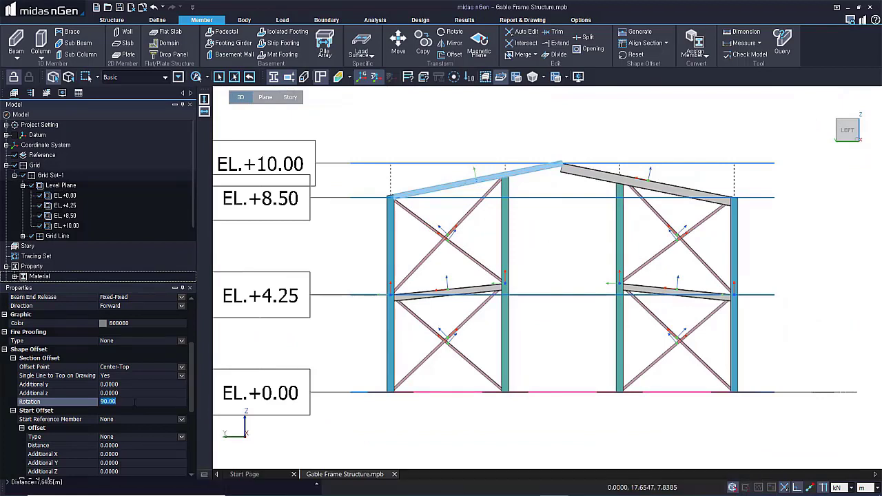
text(0)
key(Return)
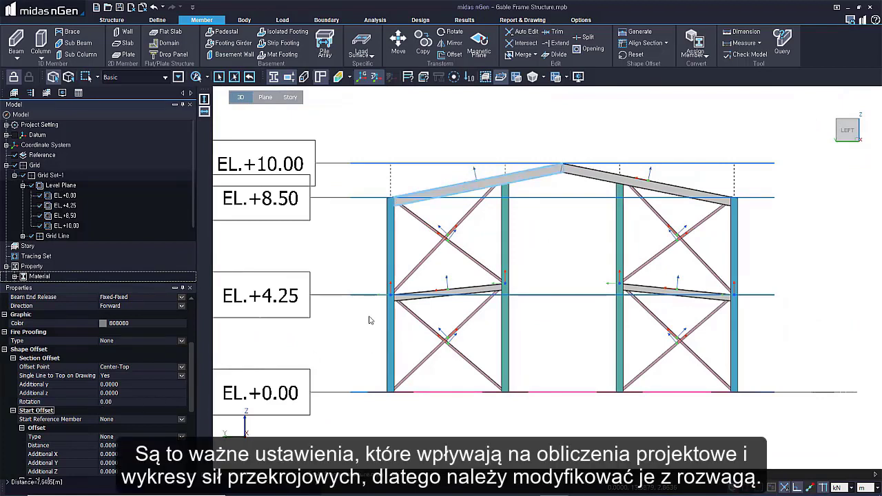
Select the roof beam and the corner column and display Member Name labels for selected members only
scroll(577, 249, up, 1)
scroll(467, 218, up, 2)
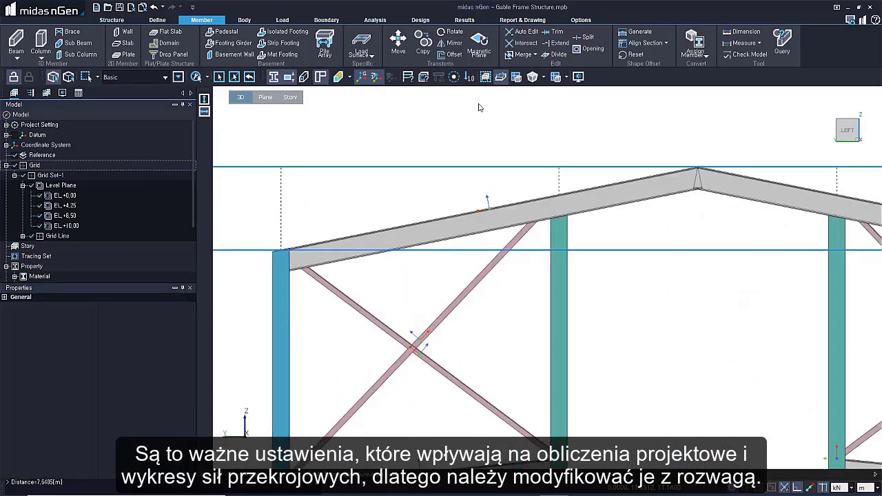
click(412, 77)
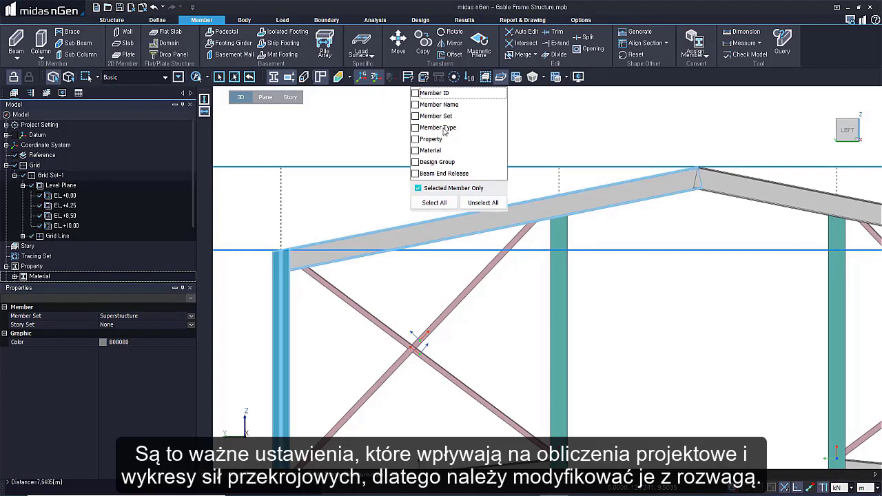
click(449, 106)
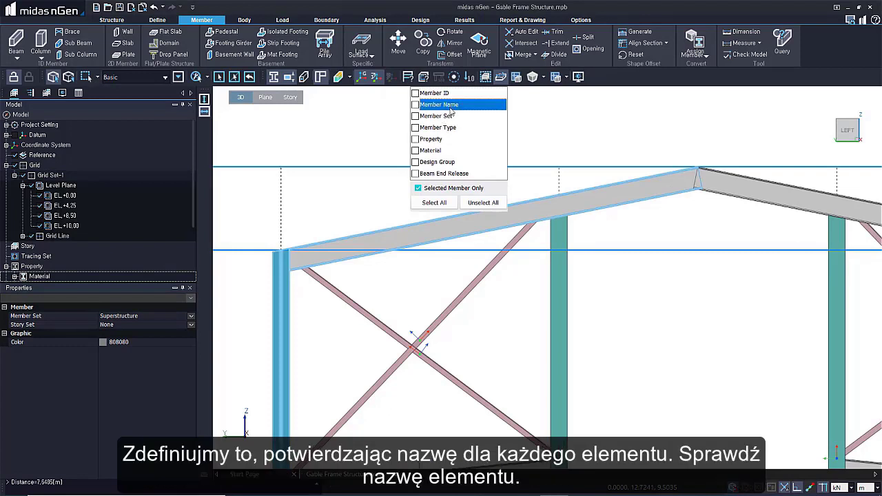
click(415, 105)
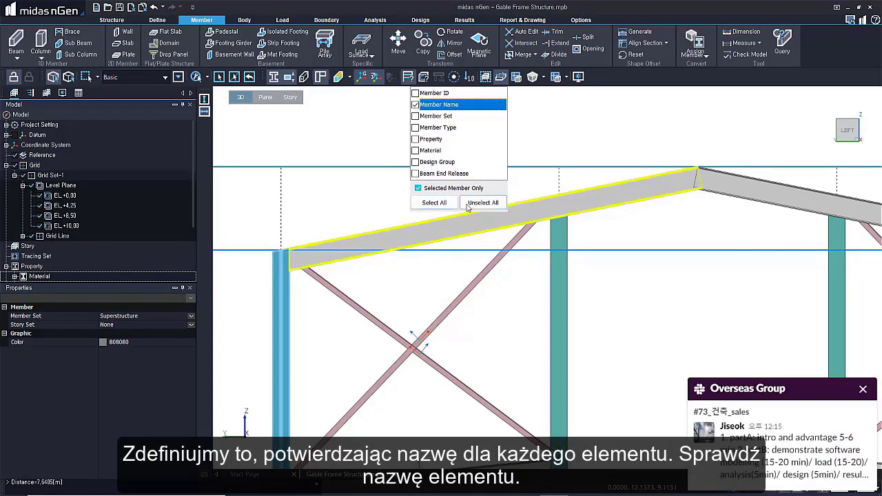
click(371, 209)
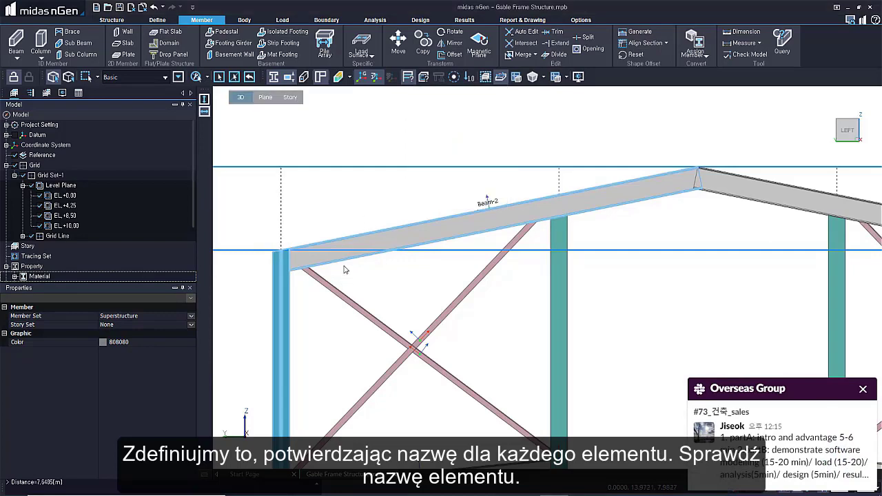
middle_drag(362, 311, 432, 241)
scroll(379, 369, down, 2)
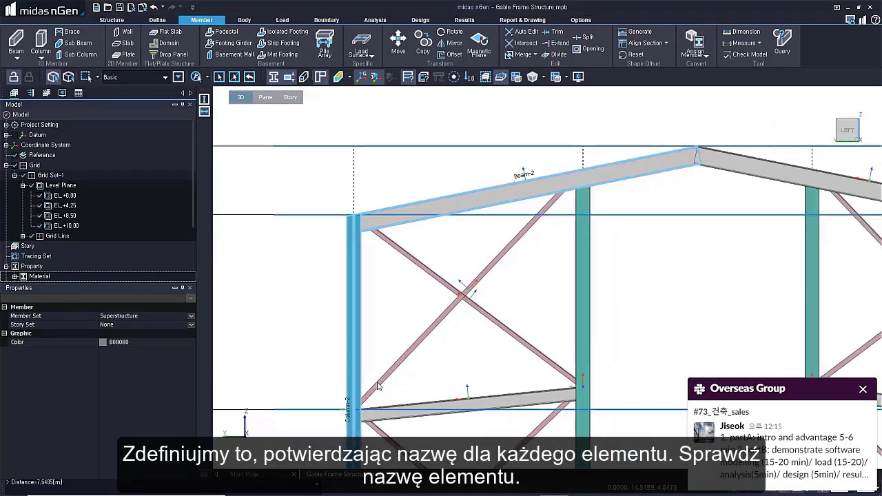
Select only the roof beam, view its End Reference Member, and compare it with the corner column's name label
key(Escape)
drag(473, 233, 439, 195)
scroll(134, 454, down, 6)
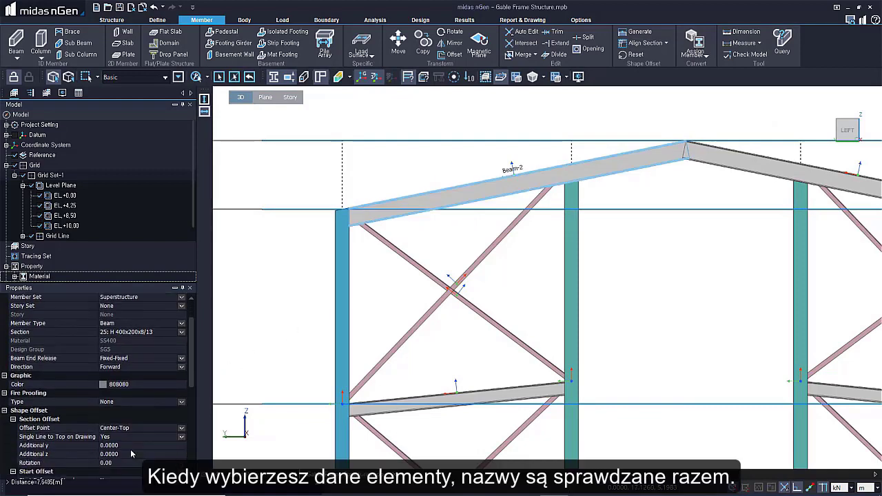
scroll(134, 454, down, 2)
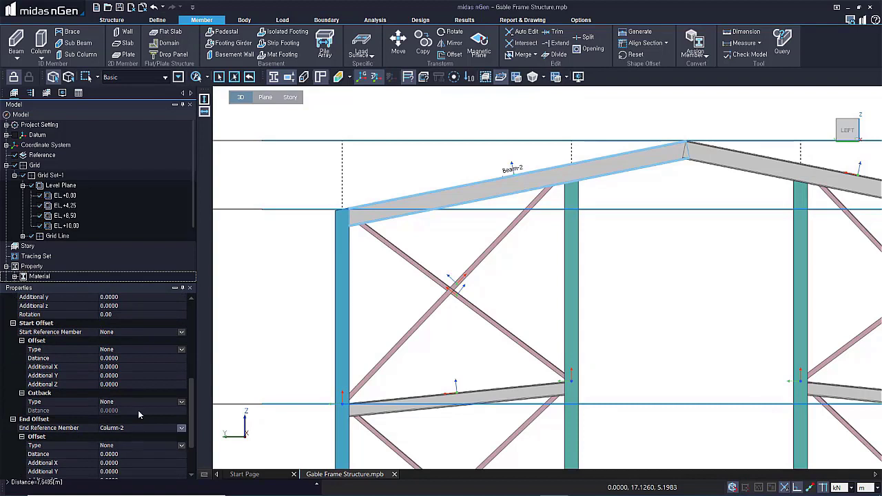
drag(385, 303, 290, 301)
middle_drag(313, 406, 317, 349)
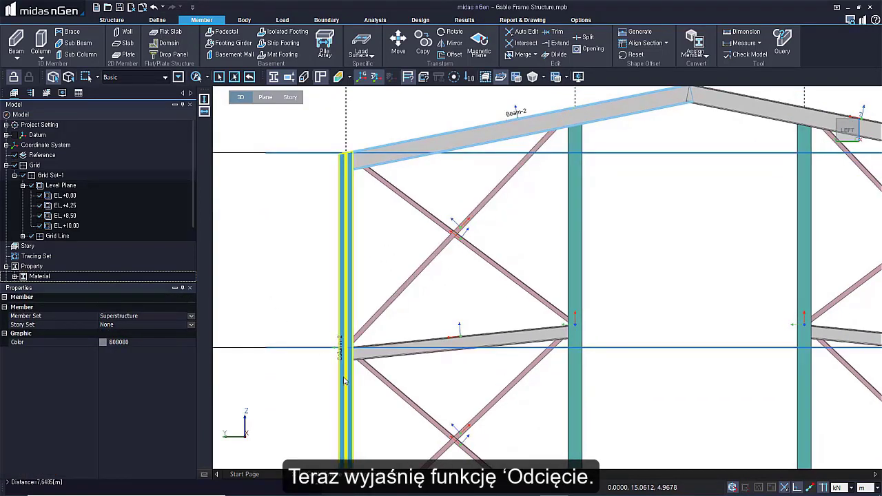
Reselect only the roof beam and examine the Cutback type and distance in its End Offset settings
click(401, 162)
key(Escape)
click(397, 158)
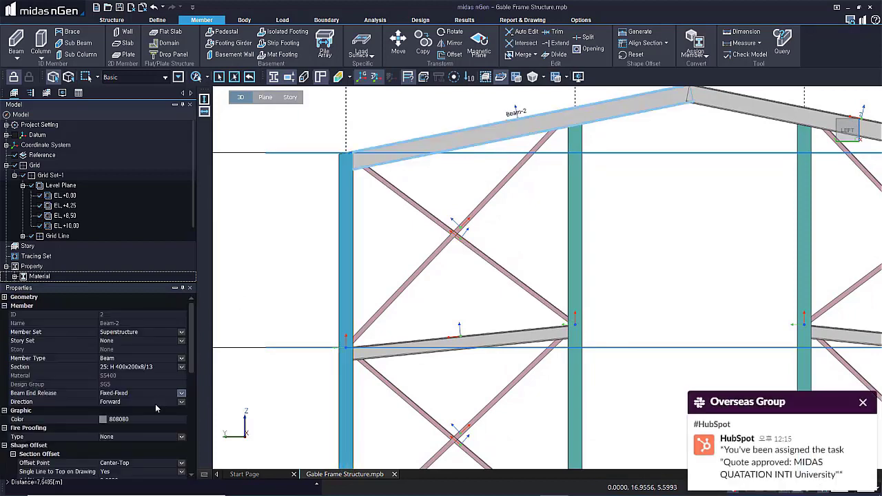
scroll(150, 408, down, 3)
scroll(145, 422, down, 5)
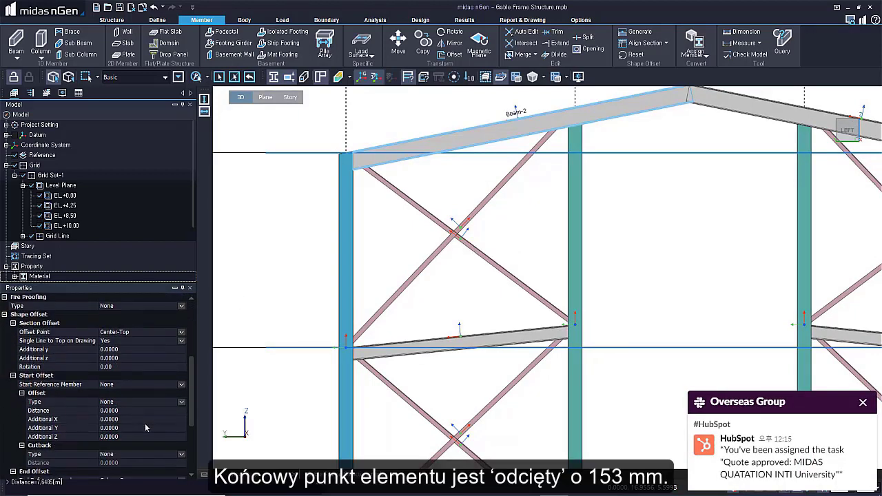
scroll(126, 456, down, 1)
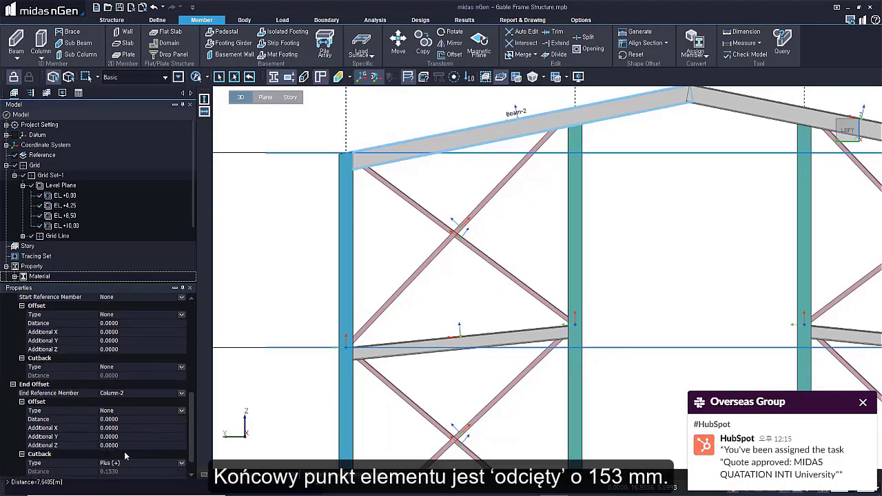
Set the display length unit to mm for the roof beam's End Offset values
scroll(125, 455, down, 1)
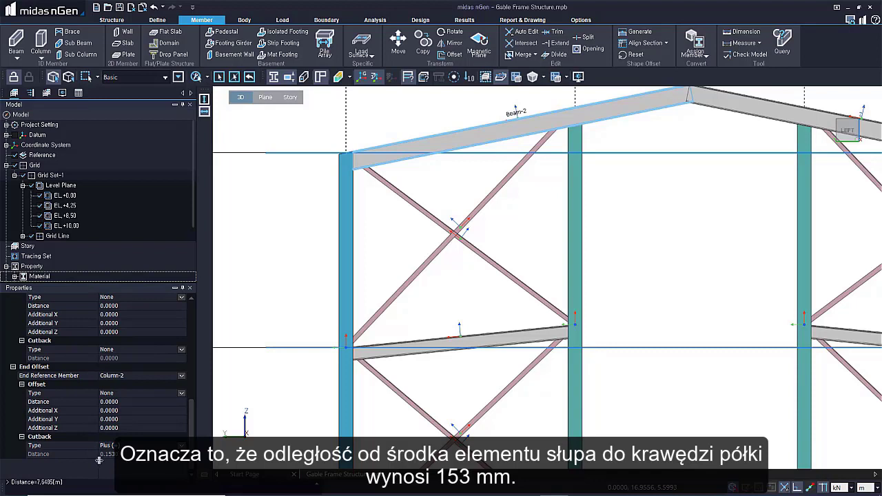
click(861, 487)
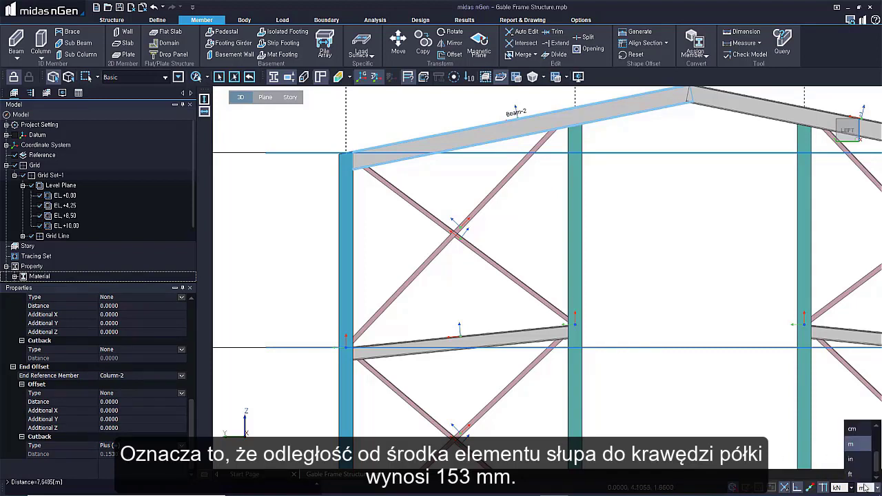
scroll(862, 464, up, 2)
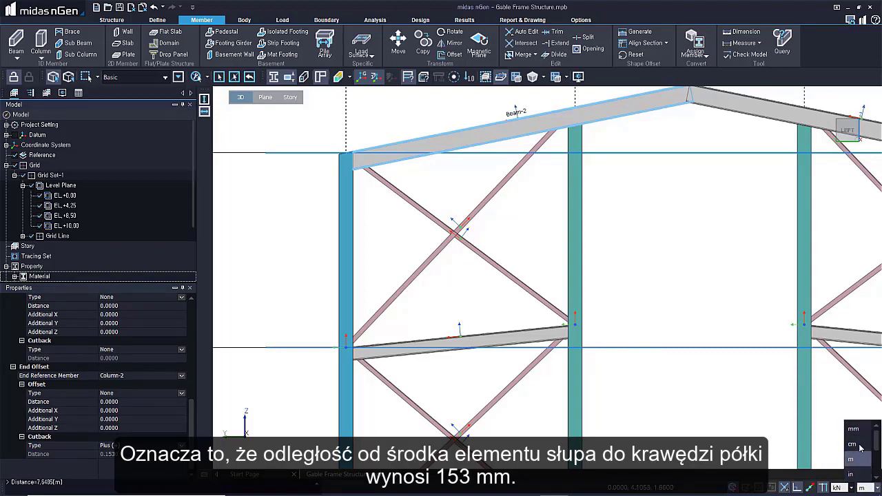
click(861, 430)
scroll(160, 398, down, 6)
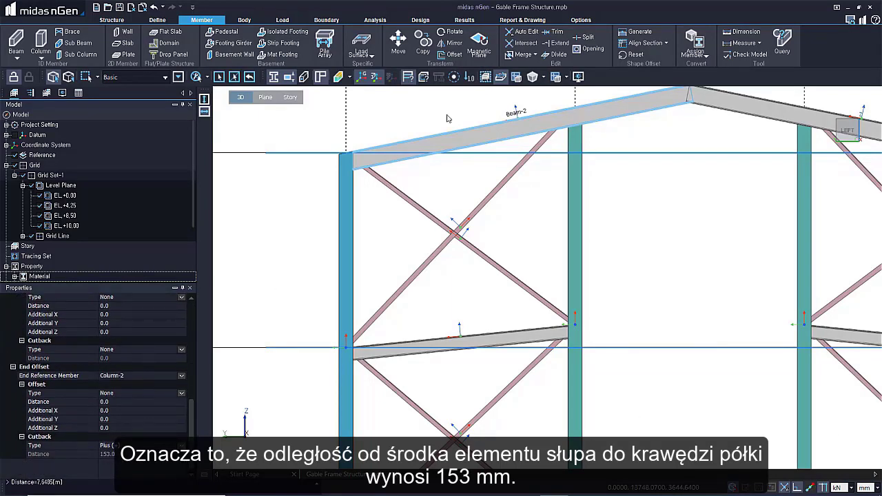
Examine the joint between the roof beam and the corner column alongside the beam's end Cutback distance
middle_drag(428, 213, 428, 257)
scroll(307, 240, up, 5)
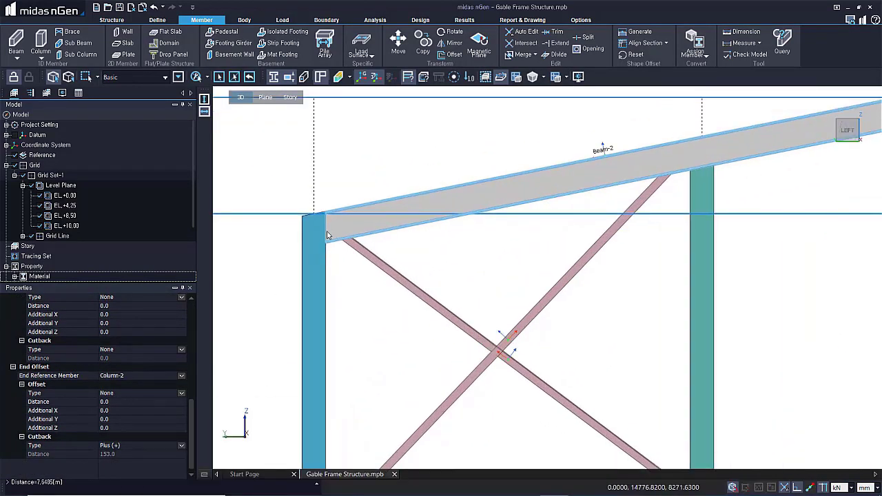
scroll(308, 240, up, 1)
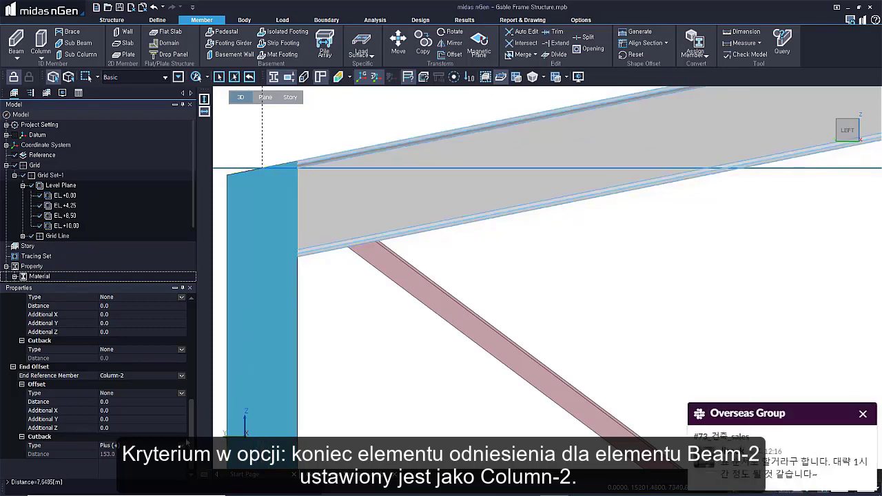
click(115, 453)
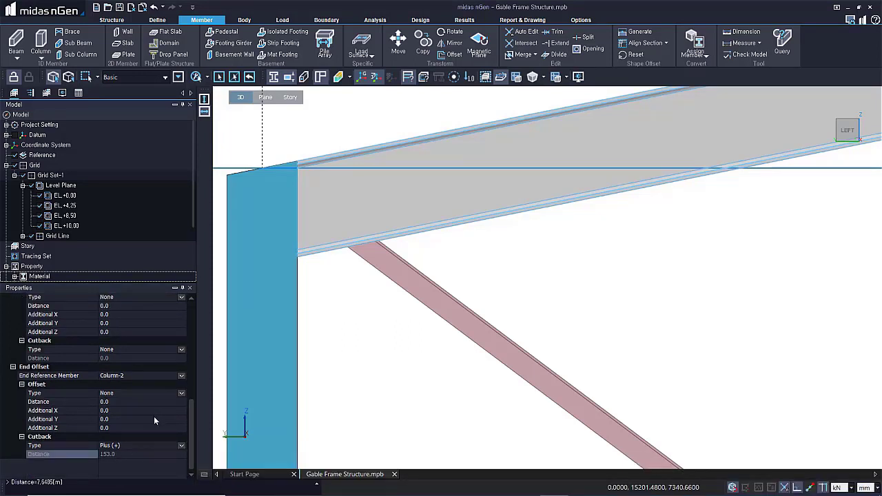
View the roof beam's End Reference Member options and select the diagonal brace below the beam to read its name label
click(181, 377)
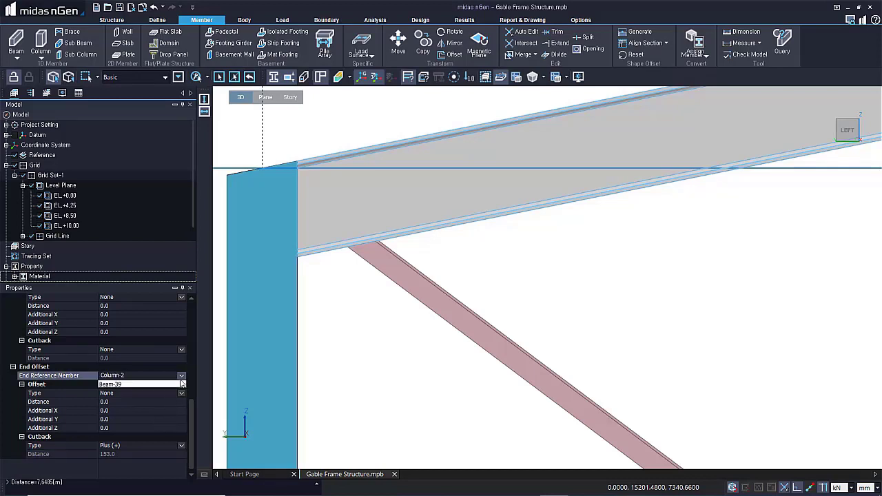
click(634, 289)
scroll(591, 276, down, 4)
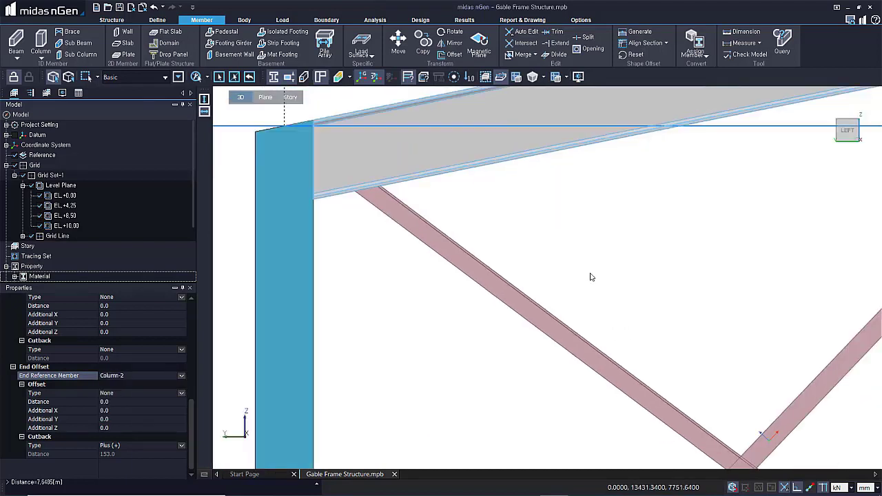
drag(632, 273, 524, 363)
middle_drag(521, 355, 456, 187)
scroll(630, 244, up, 4)
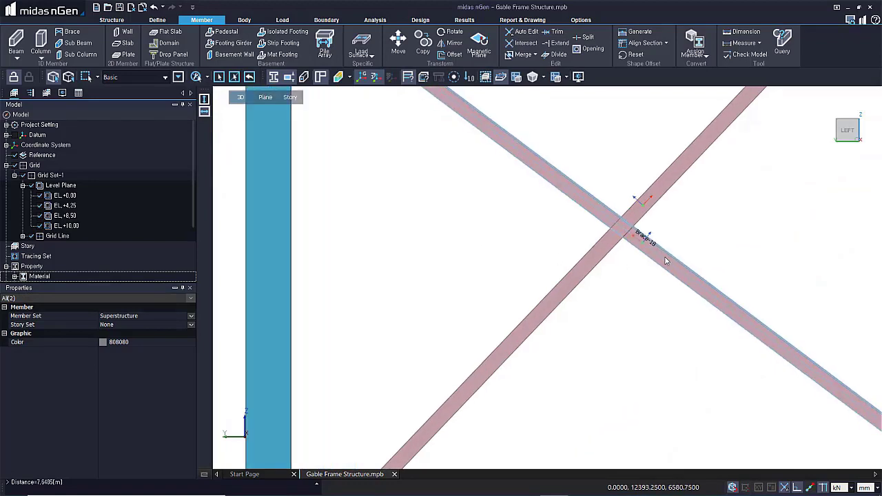
scroll(387, 201, down, 4)
scroll(421, 305, down, 3)
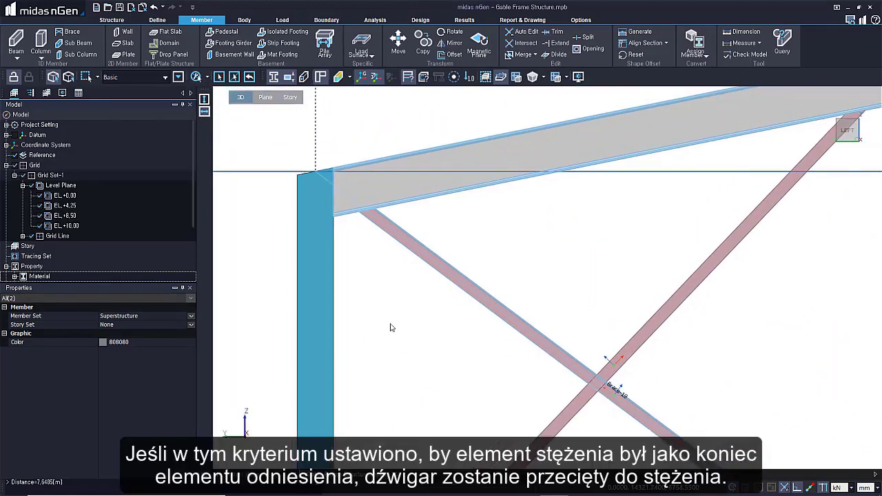
key(Escape)
Reselect only the roof beam, try Brace-18 as its End Reference Member, and set it back to Column-2
click(455, 167)
scroll(129, 415, down, 10)
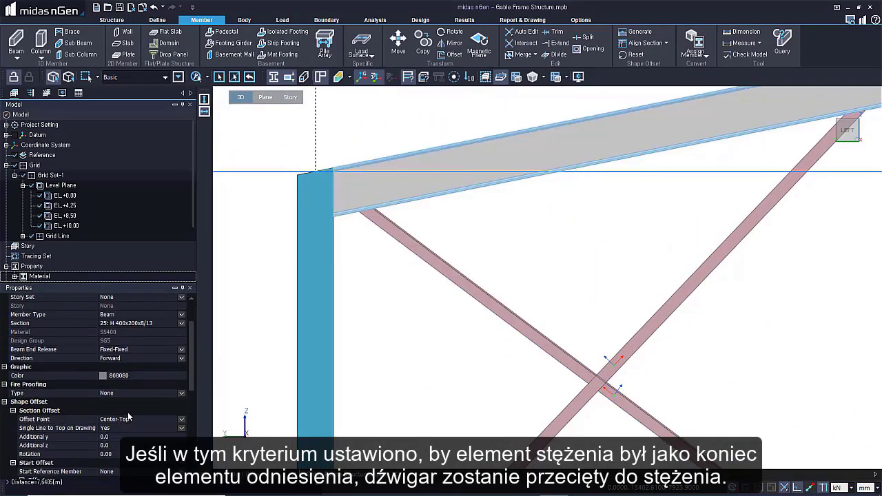
scroll(130, 424, down, 2)
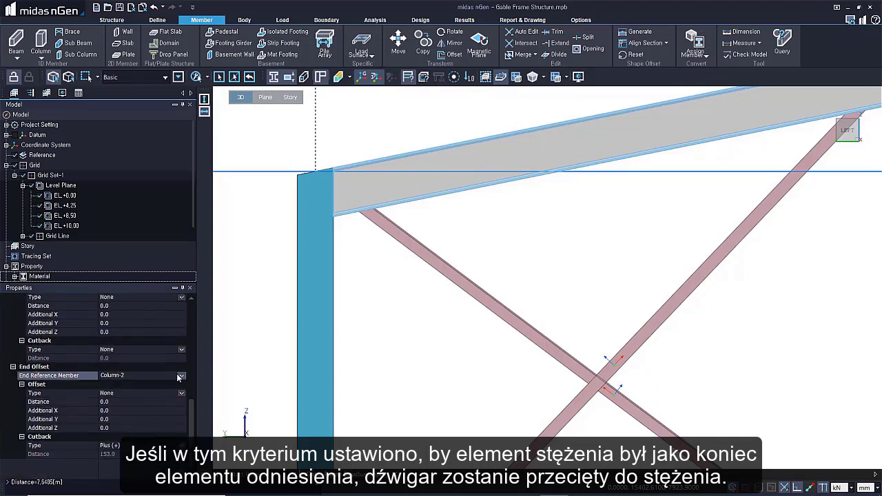
click(176, 375)
click(137, 404)
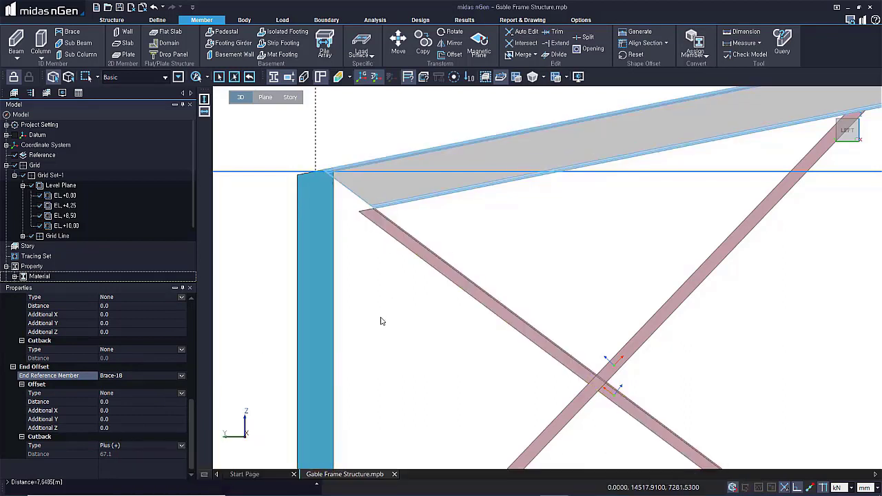
click(182, 376)
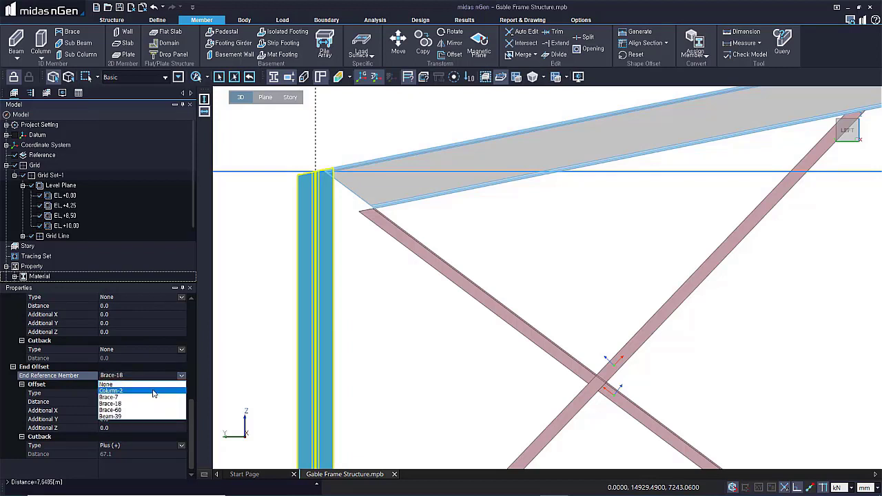
click(153, 391)
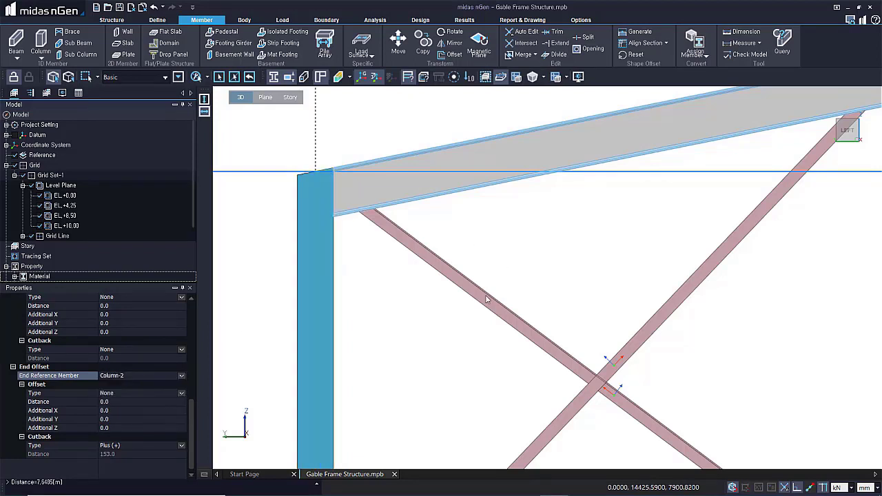
Select only diagonal brace Brace-18, examine its axis and end point in wireframe display, and return to the solid display
scroll(441, 324, down, 2)
scroll(367, 364, down, 1)
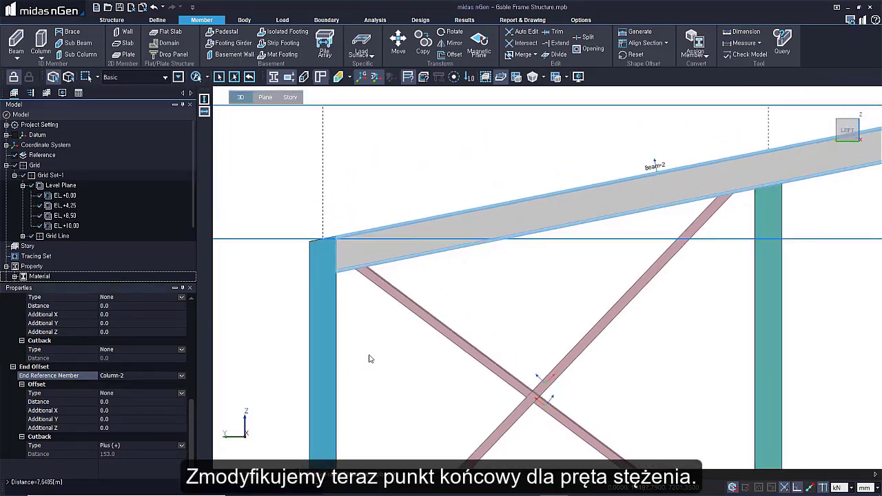
scroll(376, 369, down, 1)
scroll(376, 351, down, 1)
scroll(455, 280, down, 1)
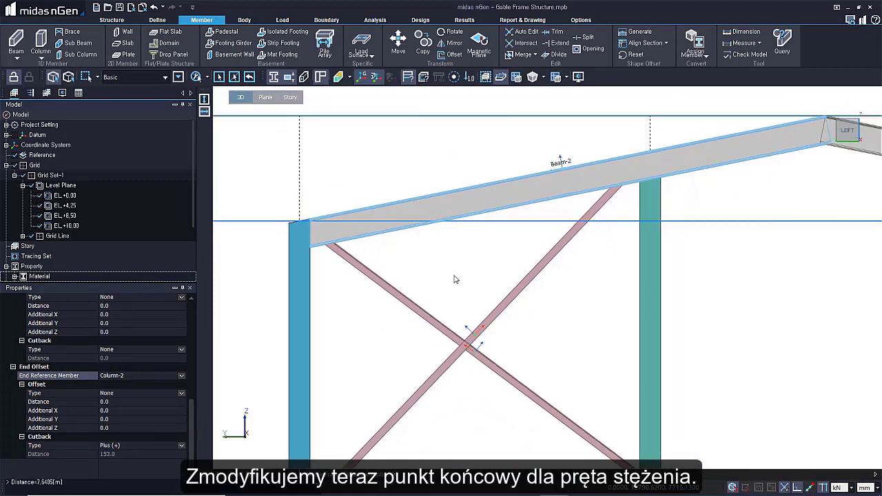
scroll(455, 279, down, 1)
middle_drag(495, 298, 459, 306)
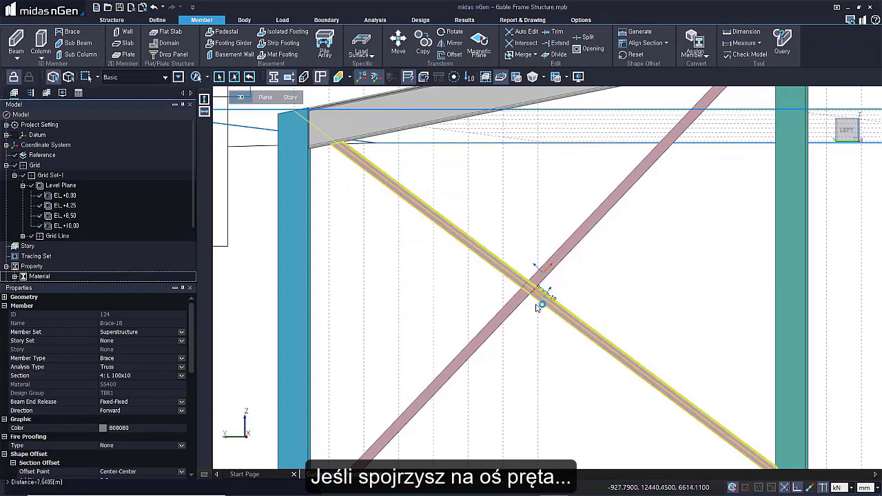
key(ctrl+h)
key(ctrl+h)
key(ctrl+h)
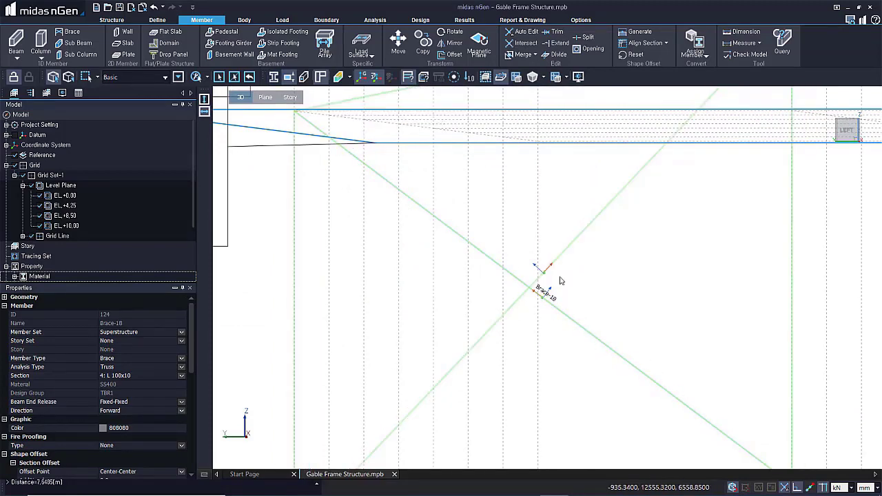
middle_drag(390, 188, 510, 357)
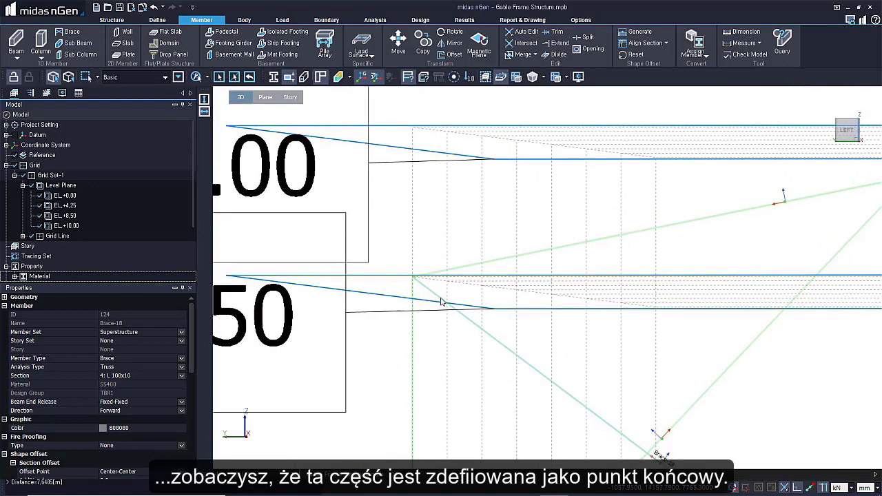
key(ctrl+h)
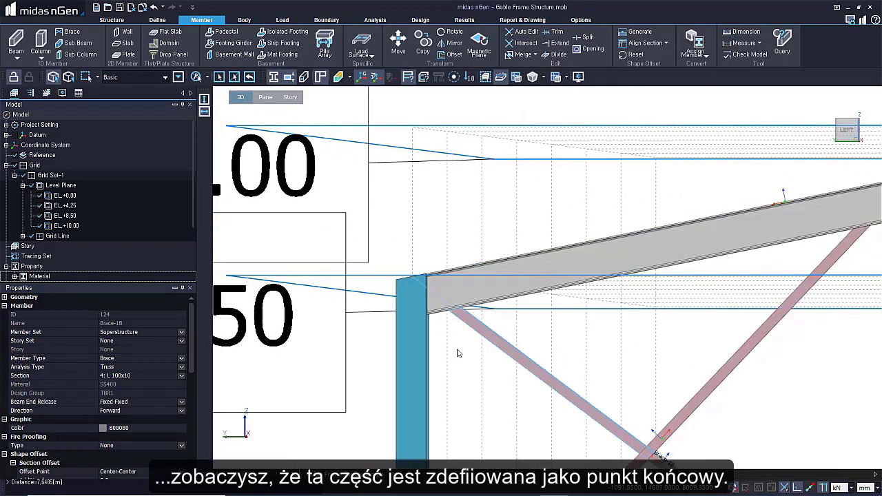
middle_drag(466, 356, 465, 318)
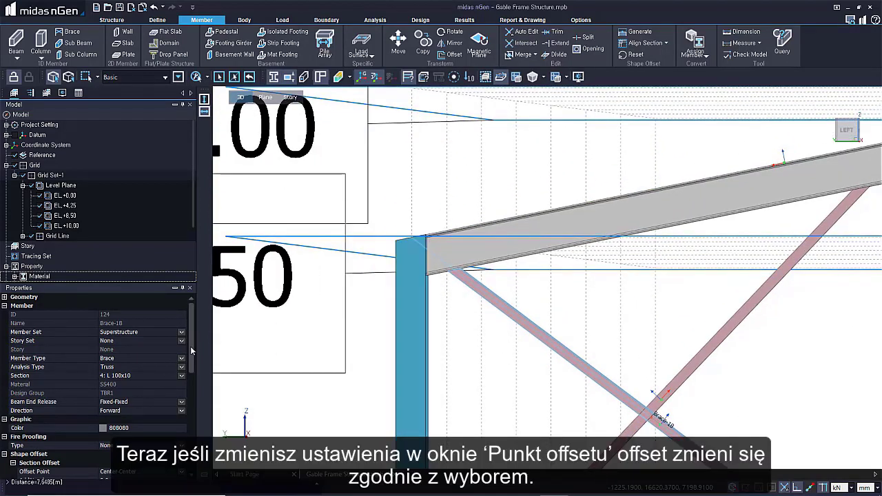
Try Center-Bottom and Center-Top as the selected brace's section Offset Point
drag(191, 352, 194, 401)
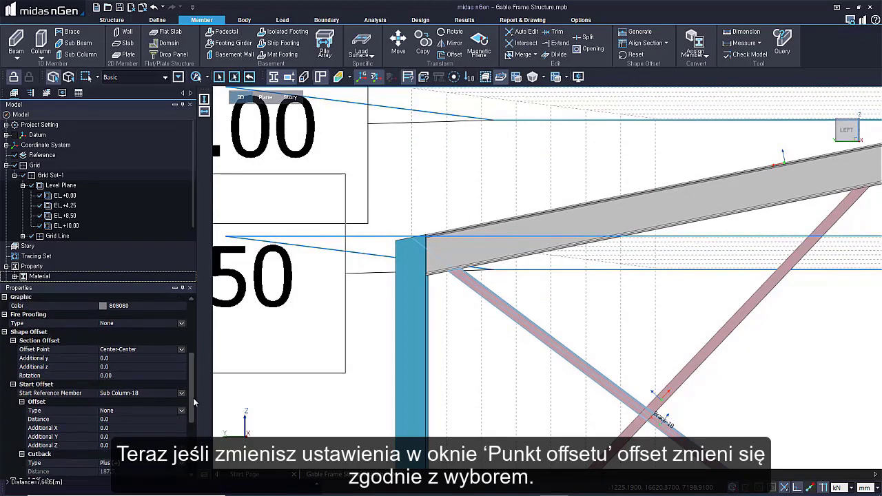
drag(191, 378, 192, 391)
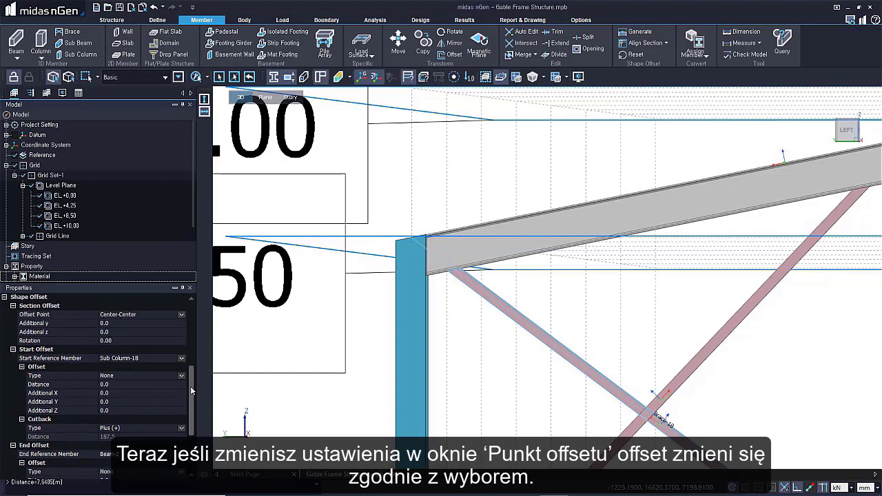
click(179, 315)
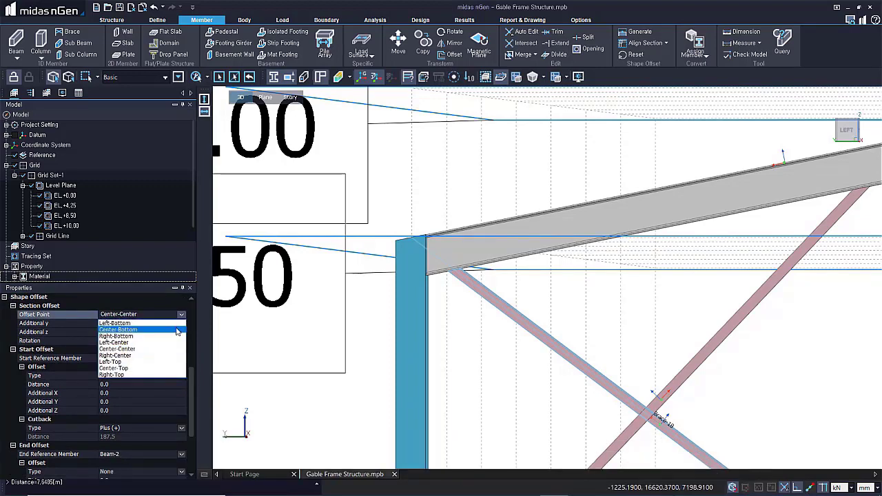
click(176, 330)
click(180, 315)
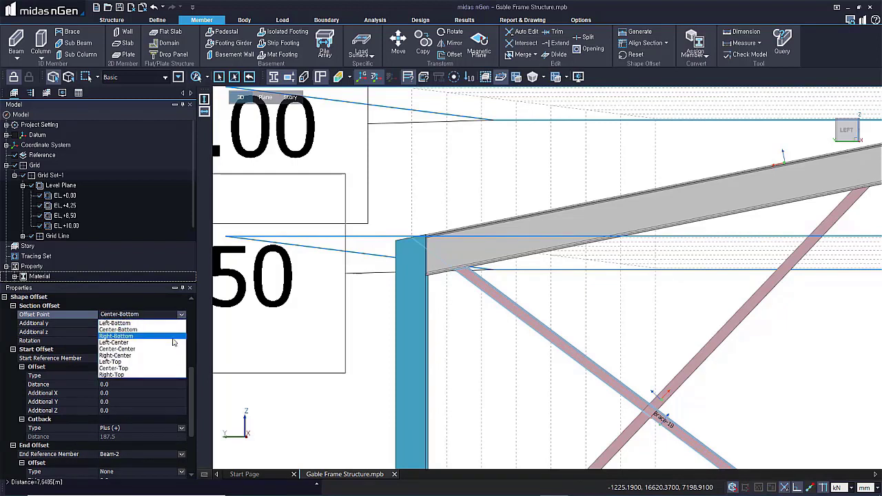
click(166, 369)
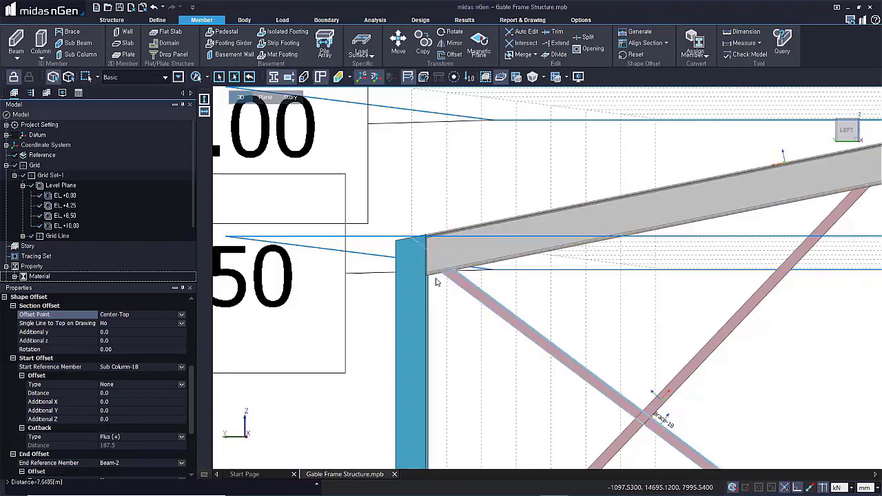
Try Left-Bottom as the brace's section Offset Point, and set it back to Center-Center
click(180, 315)
click(174, 324)
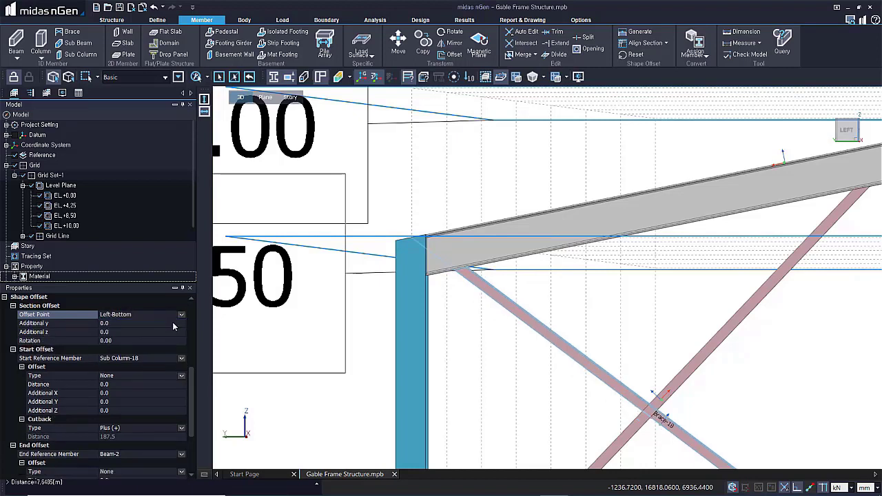
click(182, 315)
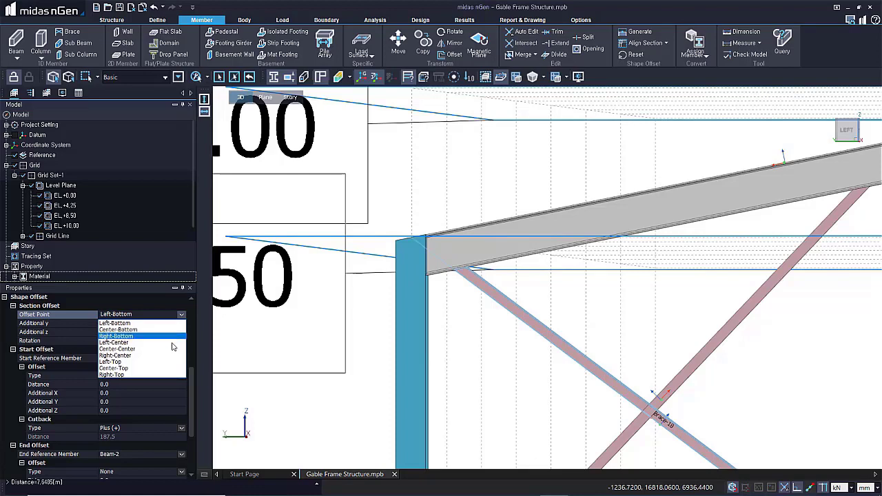
click(172, 350)
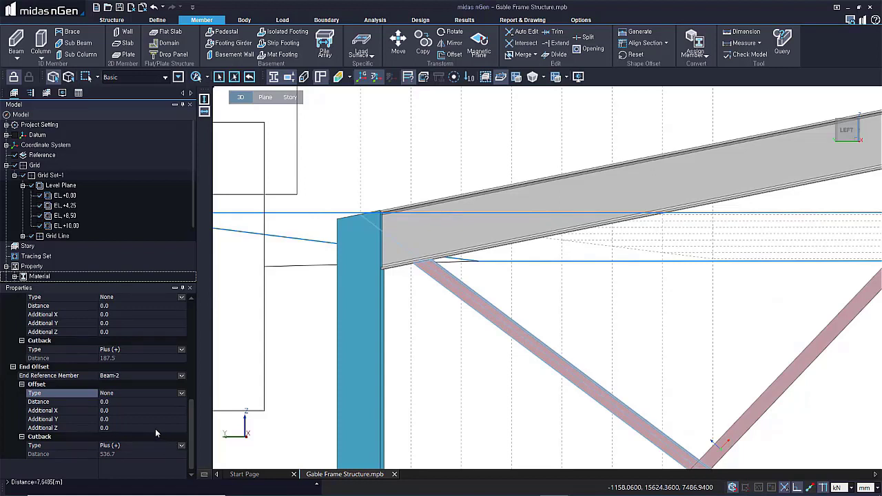
Set the Additional Z of the brace's End Offset to -60 mm
click(155, 428)
text(-60)
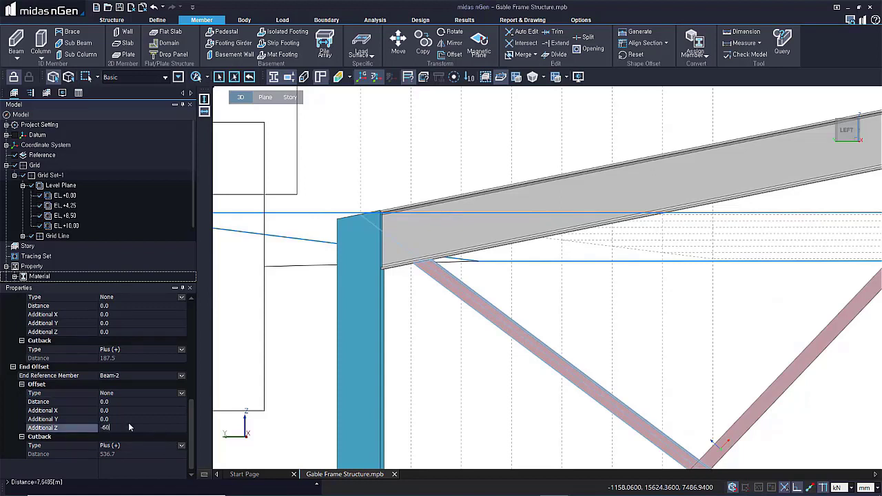
key(Return)
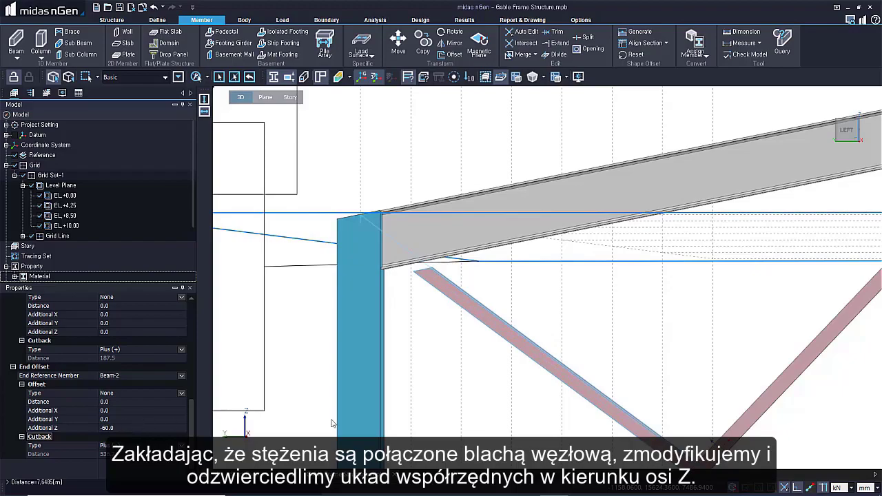
scroll(443, 366, down, 6)
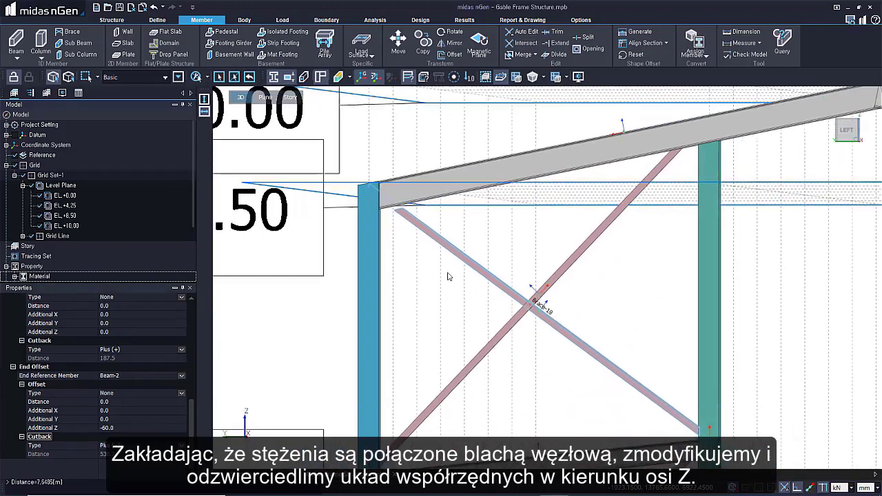
scroll(456, 297, down, 1)
middle_drag(468, 357, 490, 232)
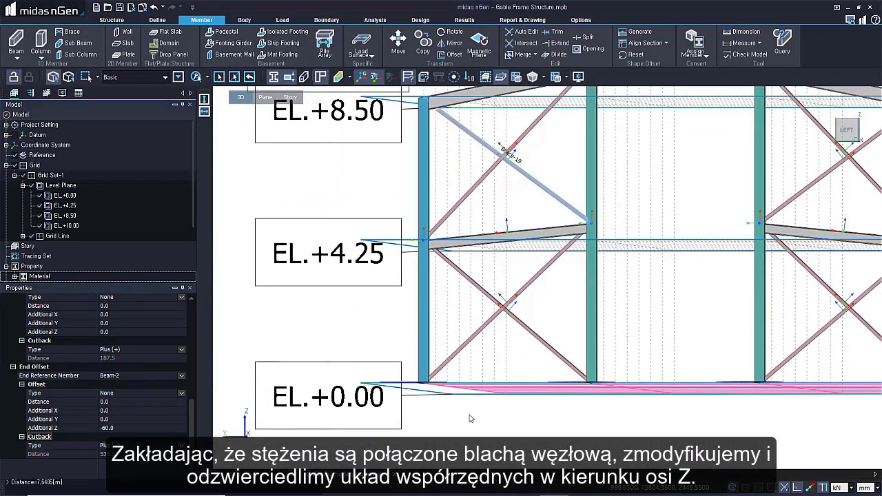
Set the Additional Y of the brace's End Offset to 50 mm
middle_drag(425, 151, 430, 271)
scroll(429, 271, up, 4)
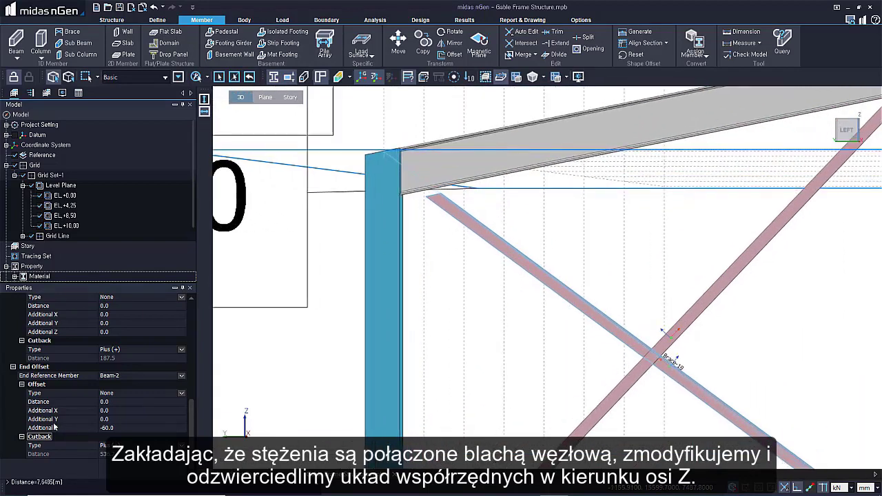
click(118, 419)
key(BackSpace)
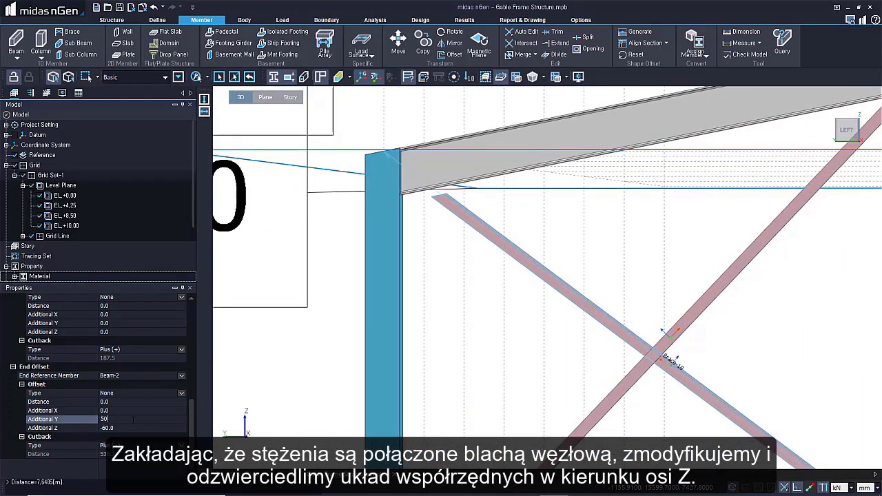
text(50)
key(Tab)
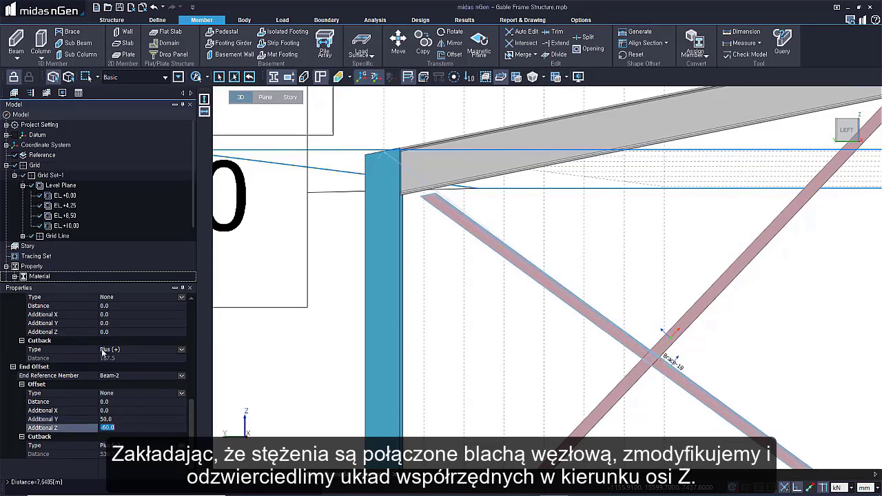
key(Return)
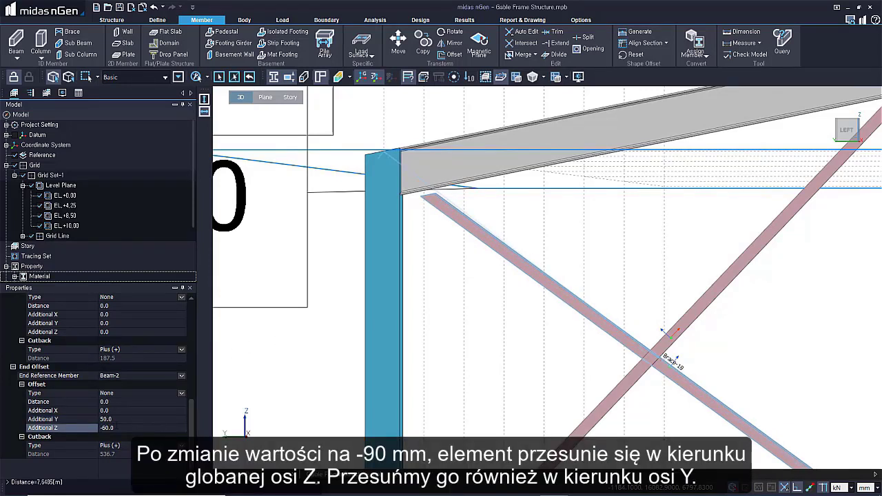
Try -200 mm as the Additional Z of the brace's End Offset
click(130, 427)
key(BackSpace)
text(-200)
key(Return)
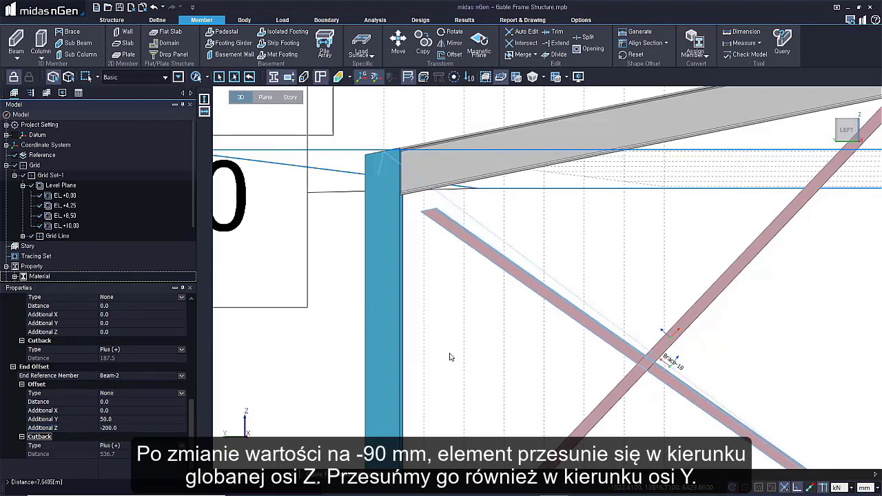
Examine the offset brace against its single analysis line, from its upper end at the column to the brace crossing
scroll(471, 364, down, 2)
key(Escape)
middle_drag(506, 291, 505, 268)
drag(491, 257, 460, 316)
scroll(415, 259, up, 5)
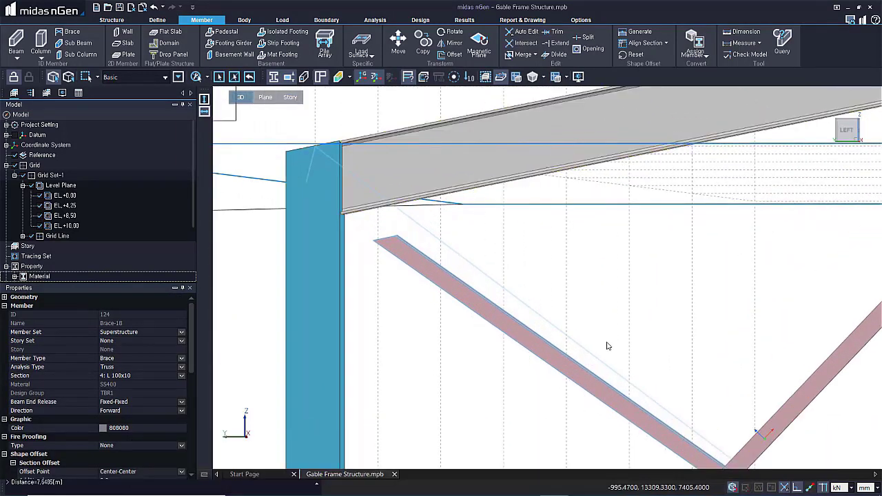
middle_drag(608, 347, 522, 291)
scroll(522, 291, down, 2)
scroll(526, 294, down, 2)
middle_drag(729, 359, 649, 273)
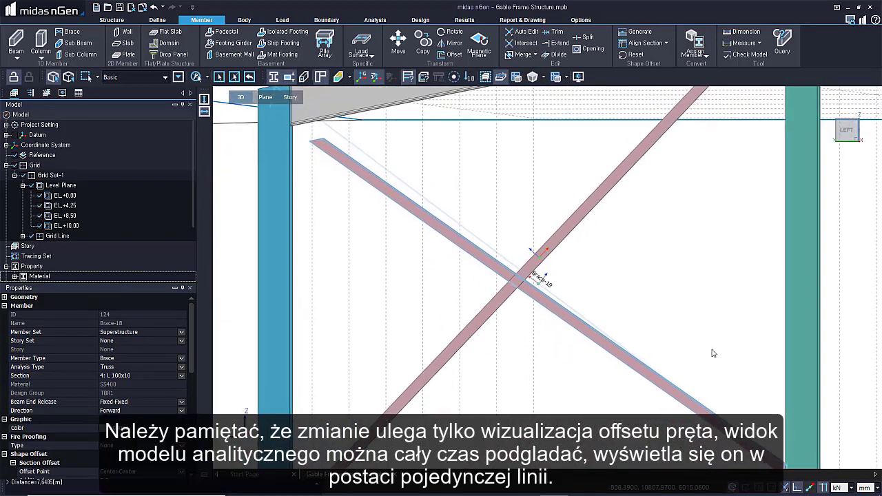
middle_drag(678, 306, 653, 282)
scroll(654, 282, down, 2)
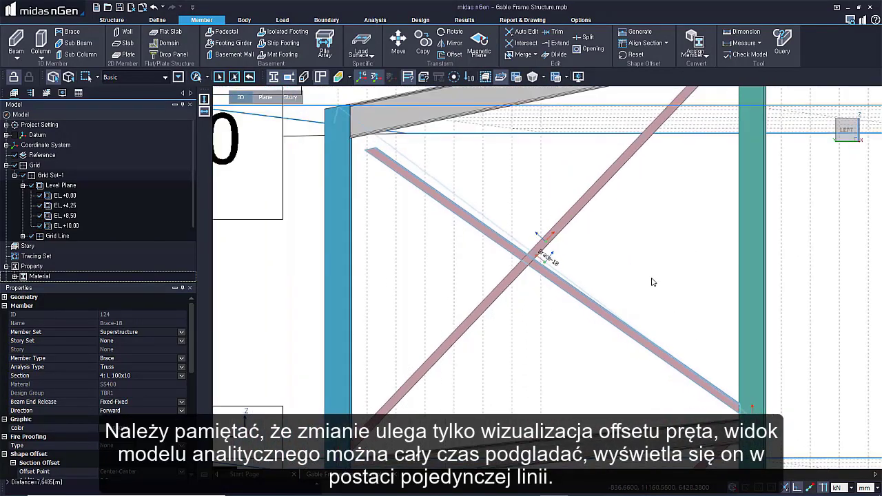
middle_drag(476, 230, 512, 345)
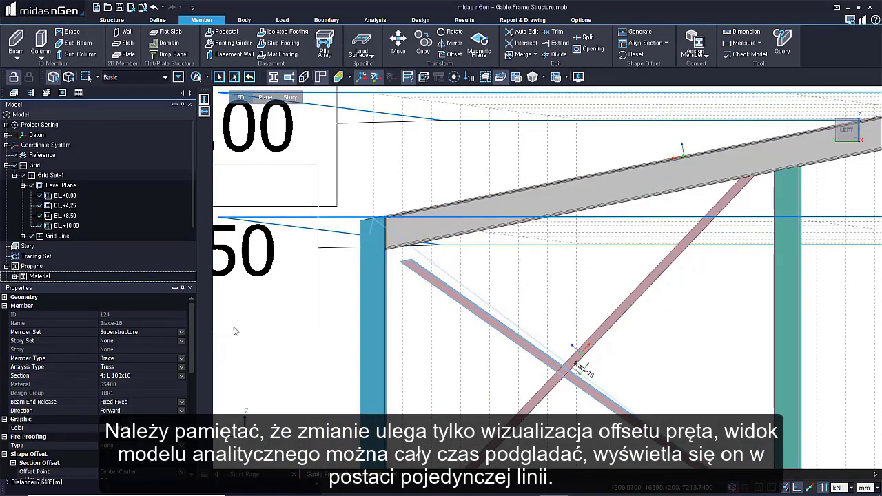
Reset the Additional Y and Additional Z of the brace's End Offset to 0
scroll(166, 405, down, 6)
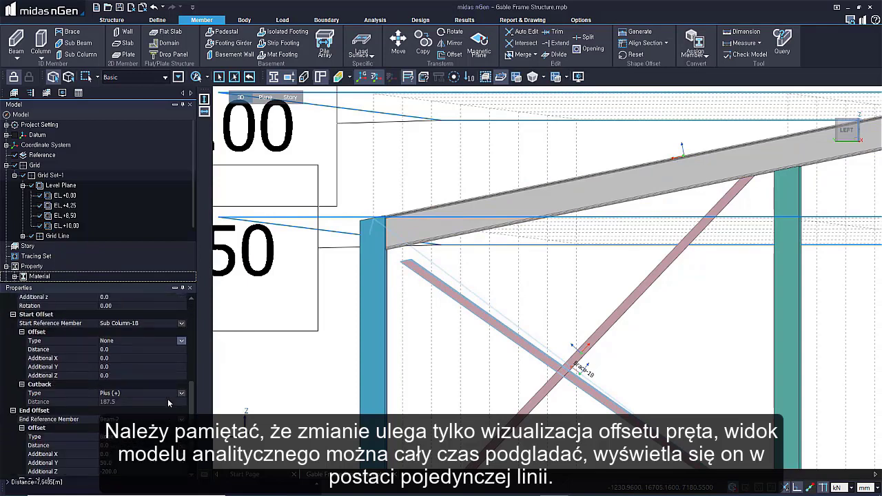
scroll(168, 399, down, 3)
click(125, 427)
click(125, 426)
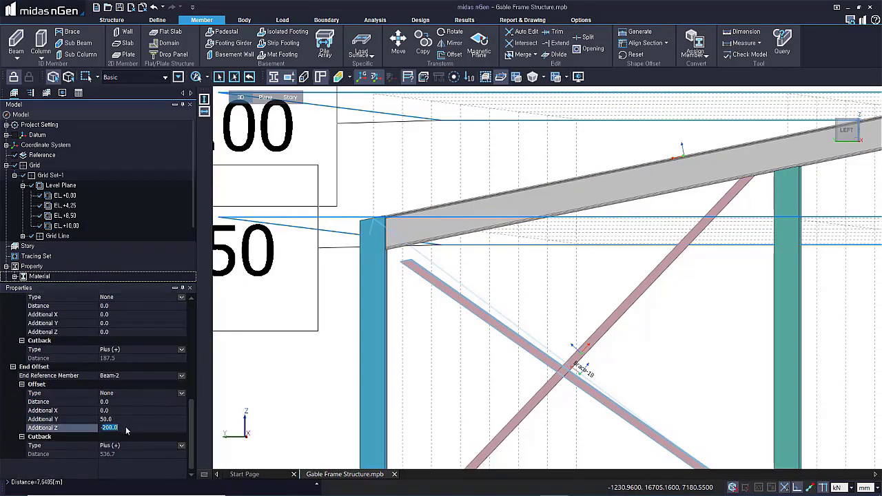
key(BackSpace)
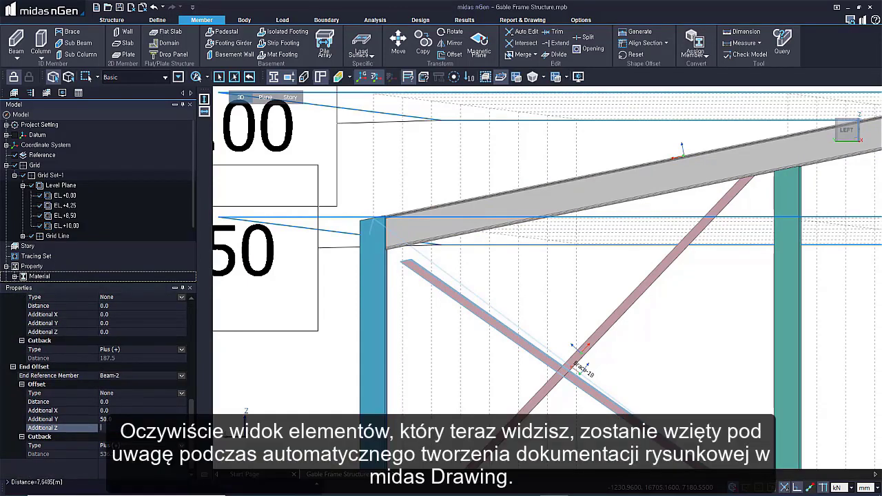
text(0)
click(120, 419)
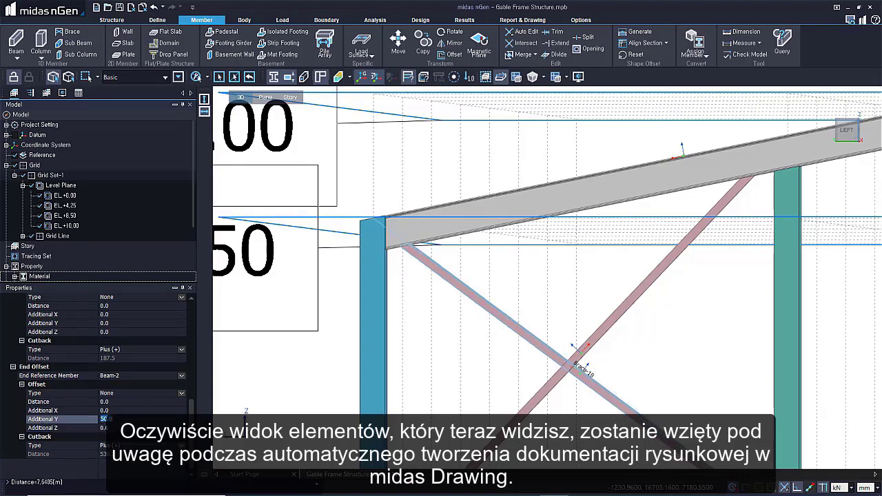
click(121, 427)
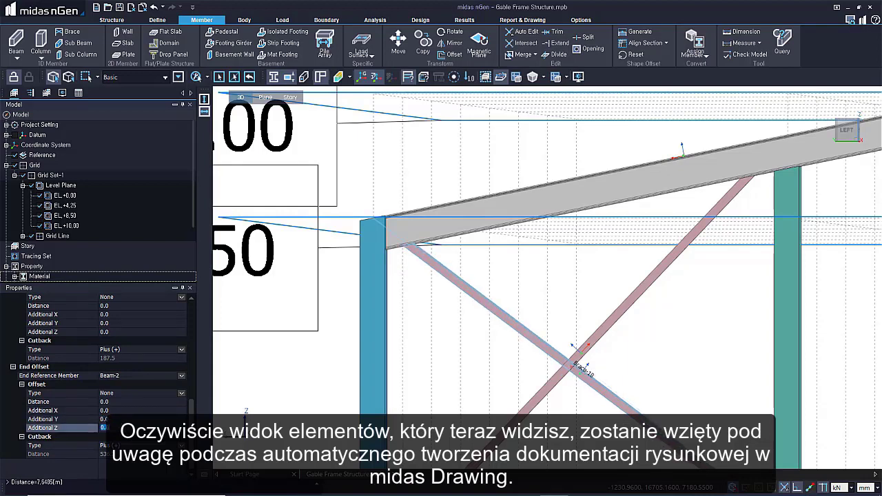
click(137, 411)
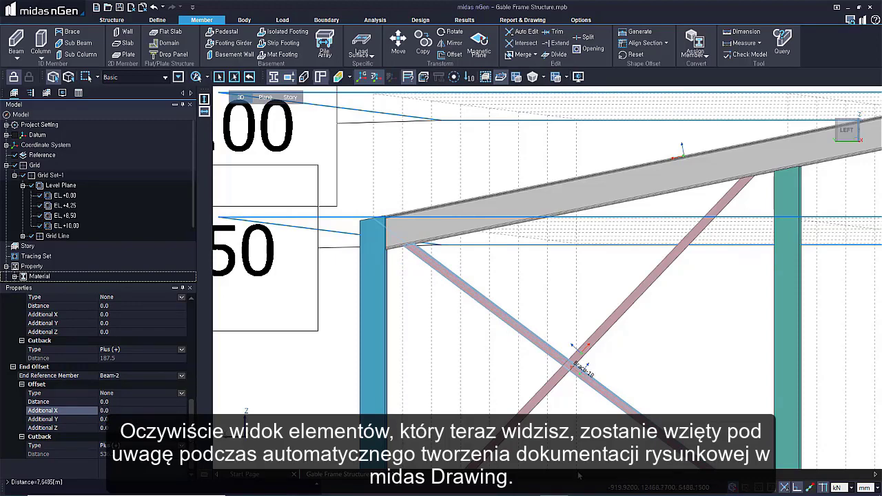
Return the model to the isometric home view and show all members of the structure
scroll(552, 354, down, 3)
scroll(559, 365, down, 5)
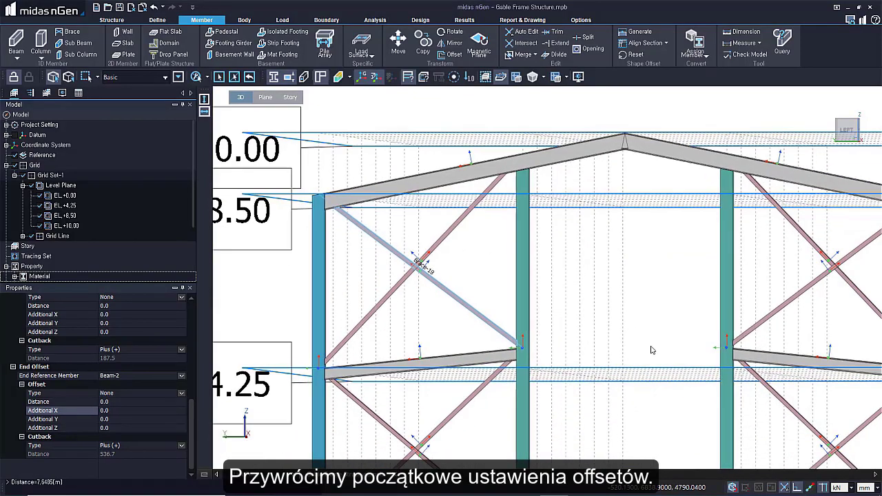
right_click(651, 348)
click(613, 308)
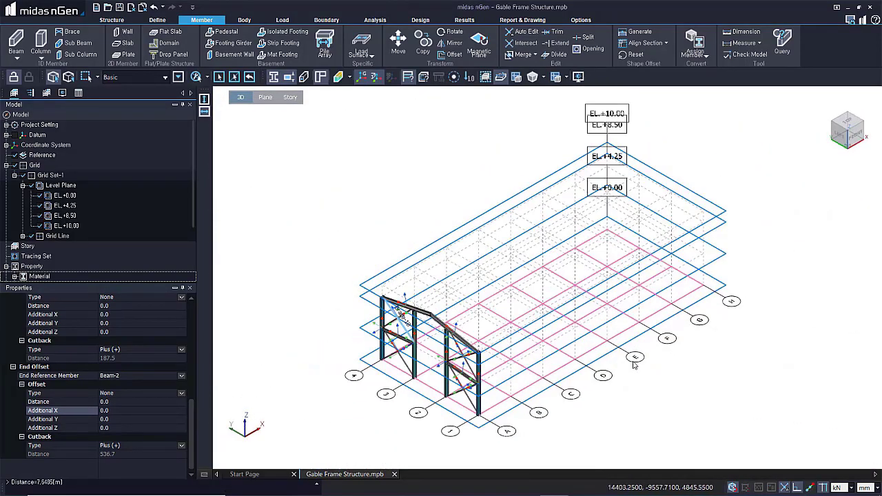
key(ctrl+a)
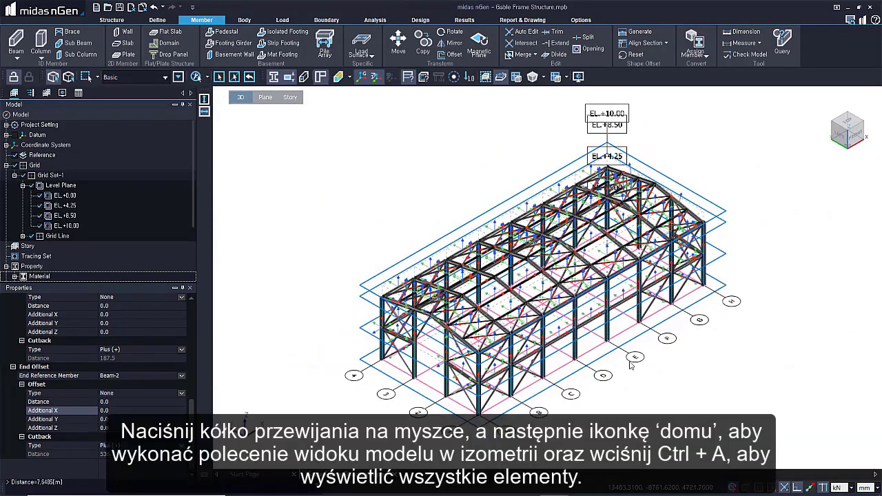
Turn off the display of the members' local axes and view the whole frame
click(375, 76)
scroll(384, 400, up, 5)
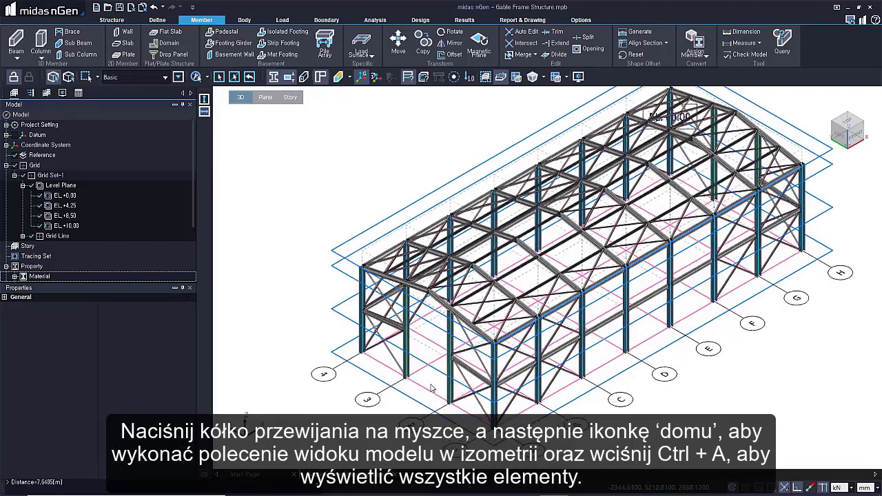
scroll(386, 333, down, 5)
scroll(447, 353, up, 1)
middle_drag(447, 353, 466, 391)
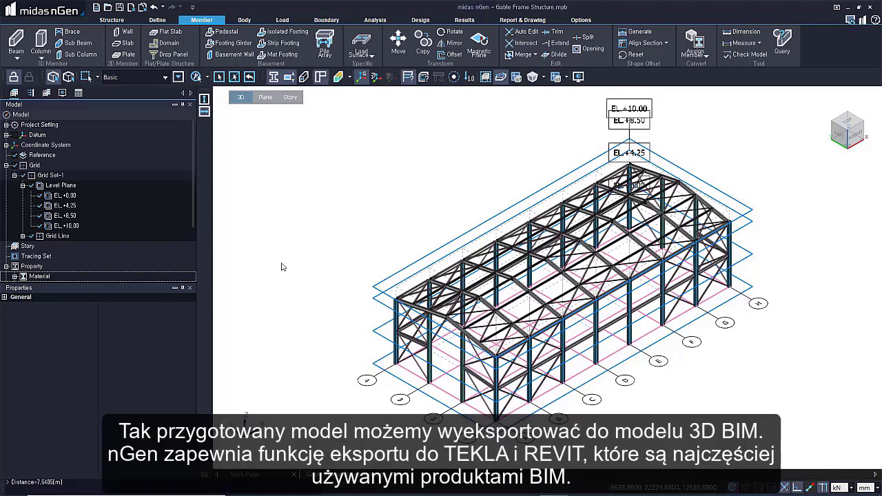
Look through the available export formats for the model, including Autodesk Revit JSON and Tekla SDNF, without exporting
click(51, 12)
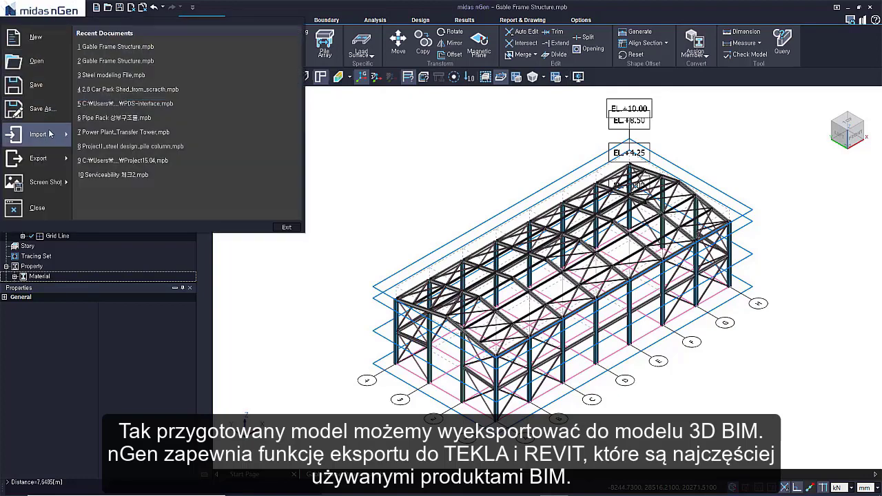
mouse_move(55, 160)
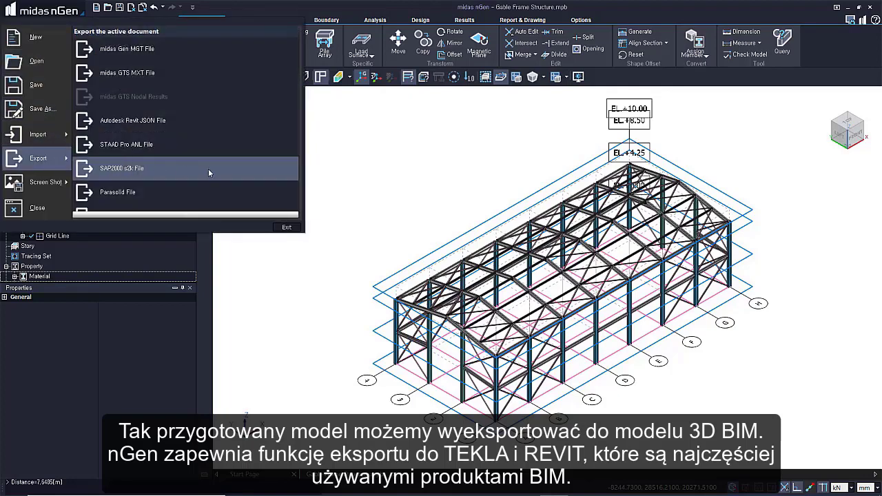
scroll(206, 171, down, 2)
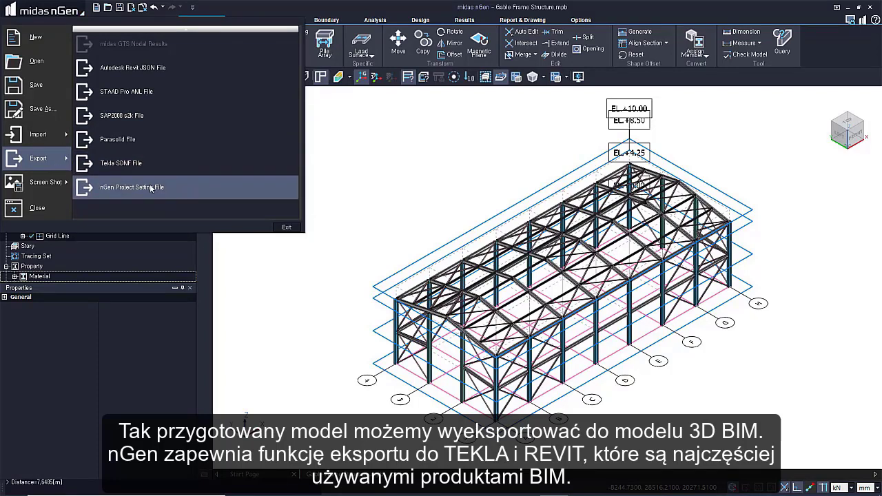
scroll(150, 184, up, 2)
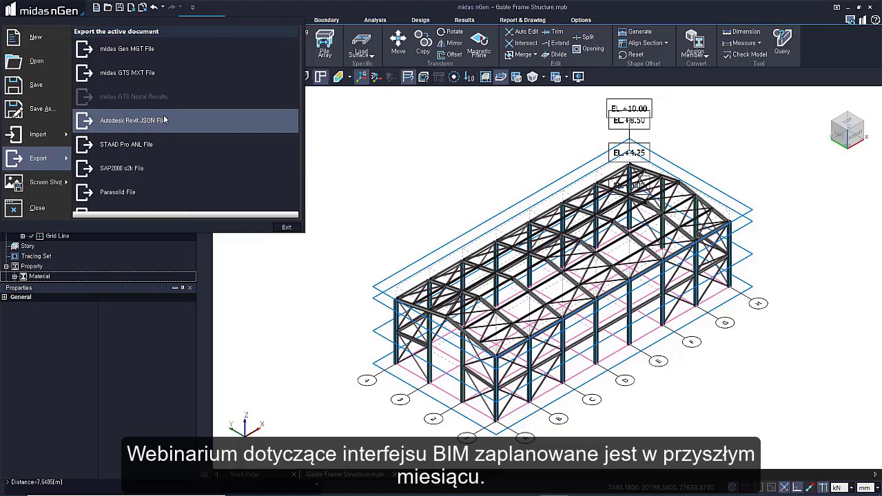
click(339, 169)
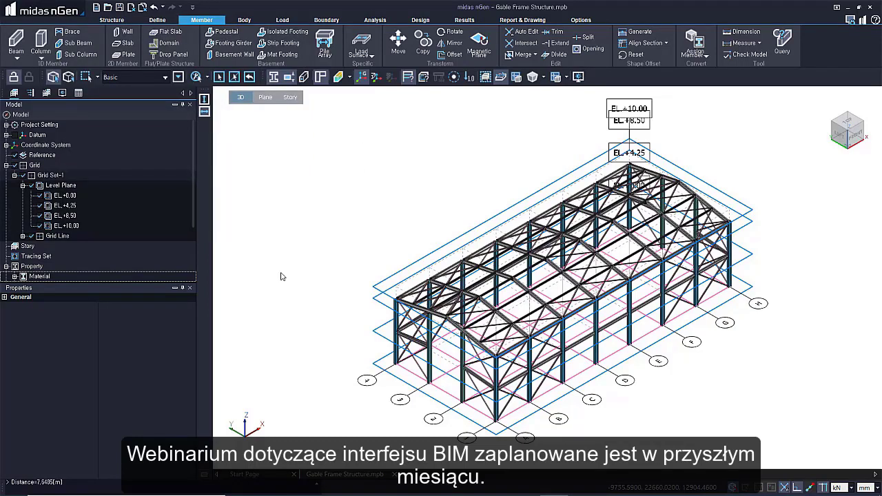
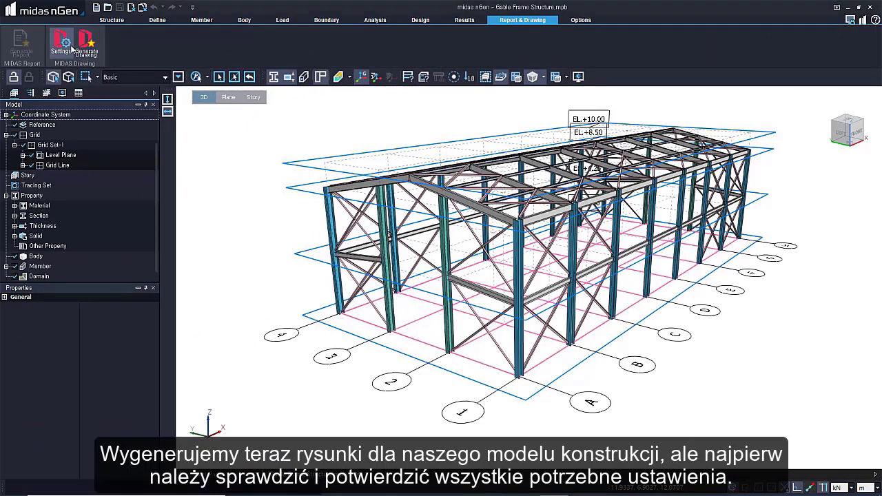
Review the column layout and framing plan settings of Drawing Set-1 in the MIDAS Drawing settings and accept them
click(68, 45)
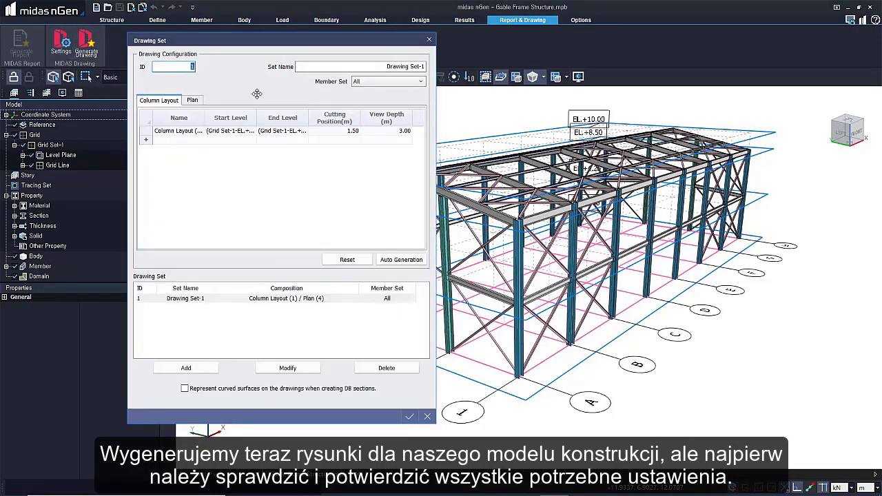
click(192, 100)
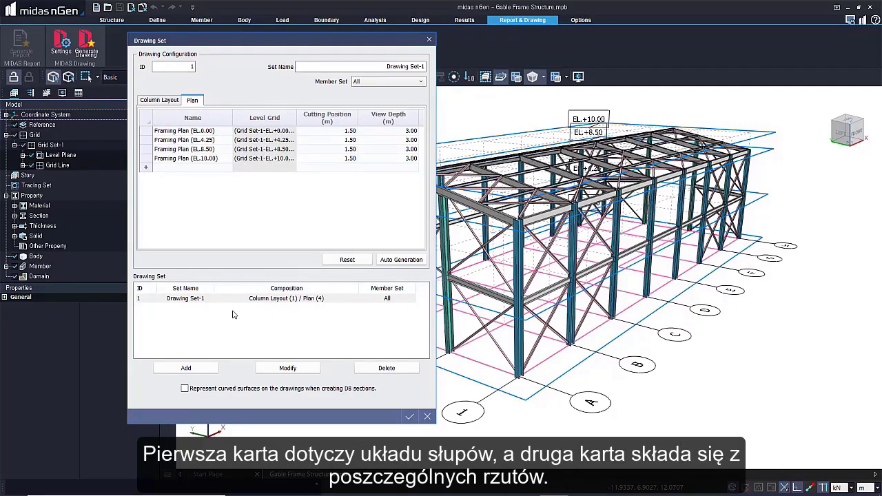
click(410, 416)
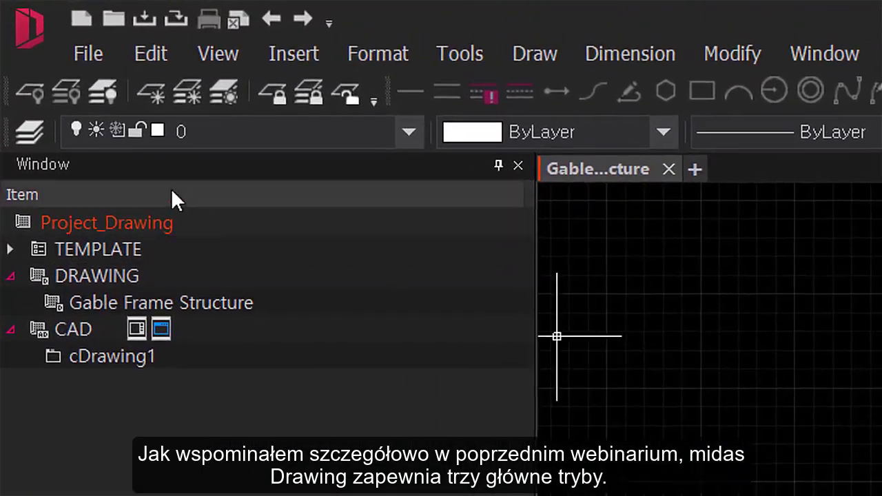
In midas Drawing, collapse the DRAWING and CAD groups of the project and expand TEMPLATE to list the structural drawing templates
click(10, 277)
click(11, 303)
click(13, 303)
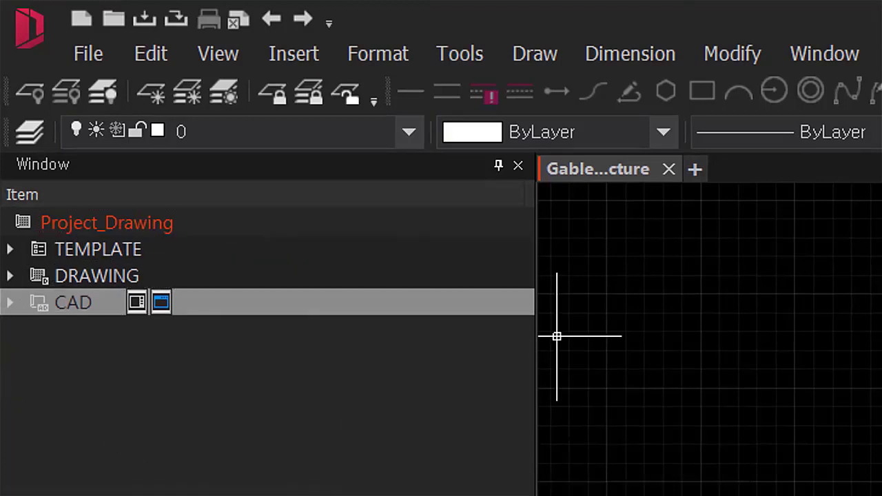
click(337, 483)
click(62, 277)
click(11, 250)
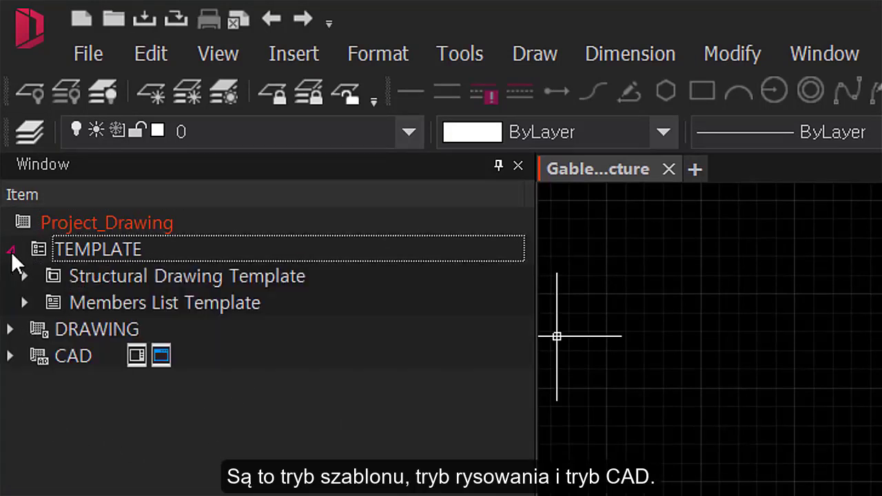
click(28, 276)
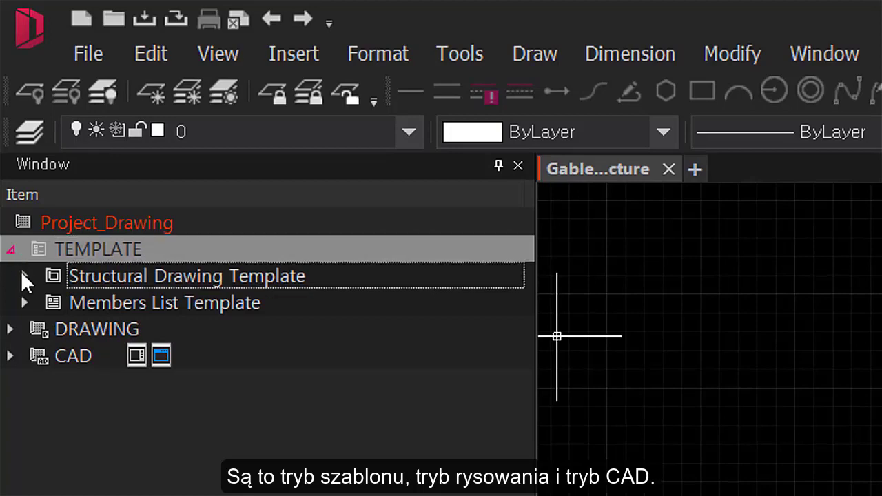
click(24, 276)
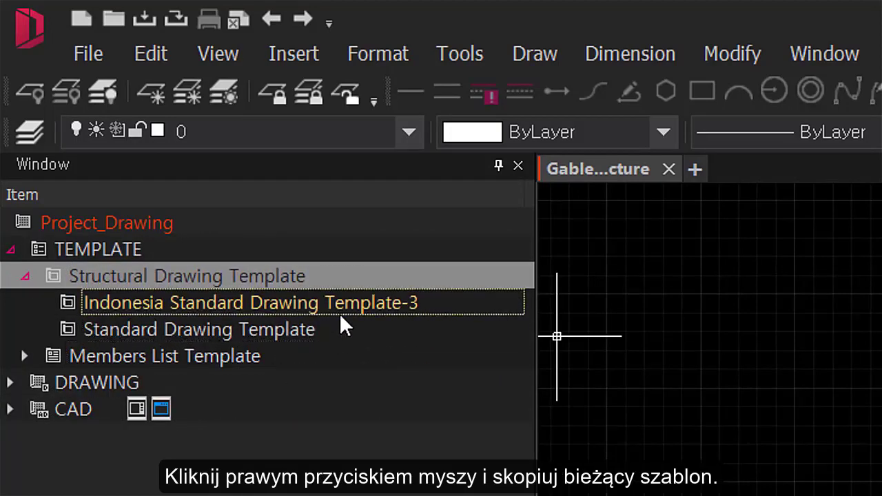
Make a copy of the structural drawing template Indonesia Standard Drawing Template-3
click(383, 304)
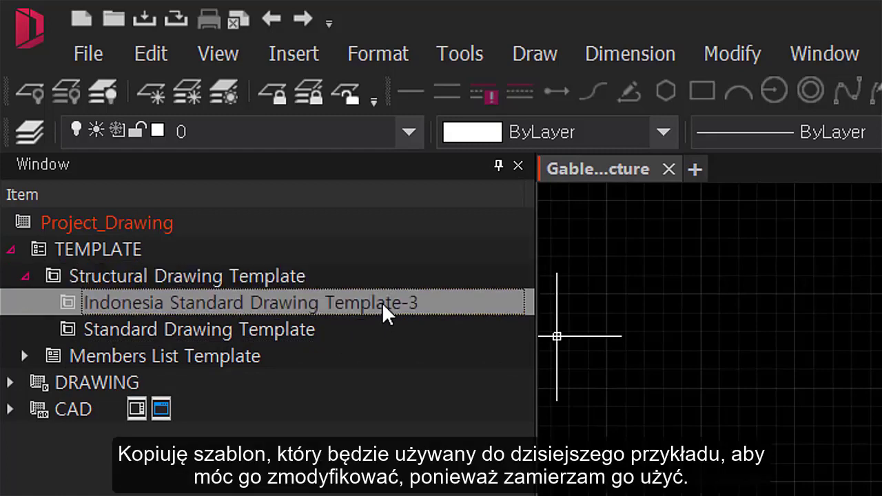
right_click(384, 312)
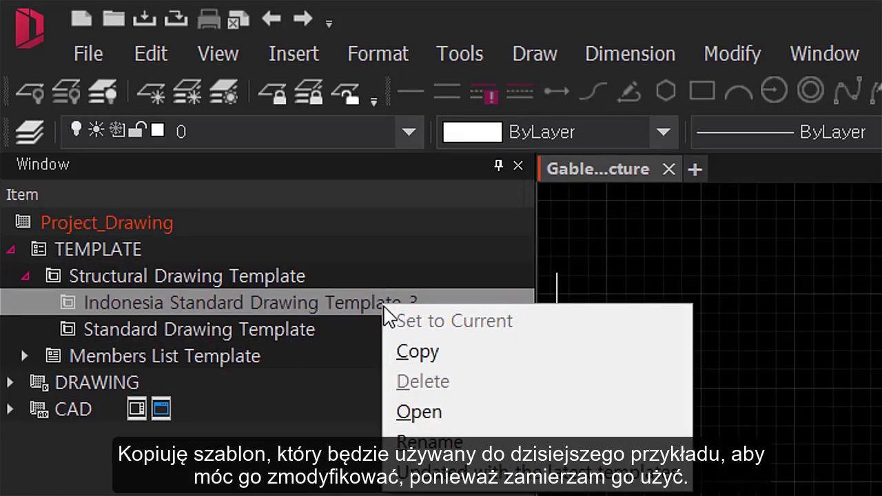
click(411, 352)
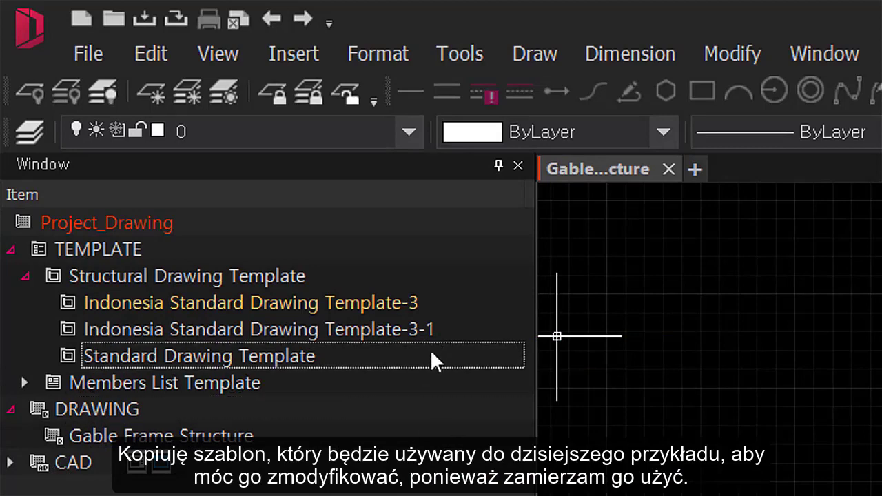
Rename the copied template Indonesia Standard Drawing Template-3-1 as Webinar Template
click(434, 331)
right_click(434, 332)
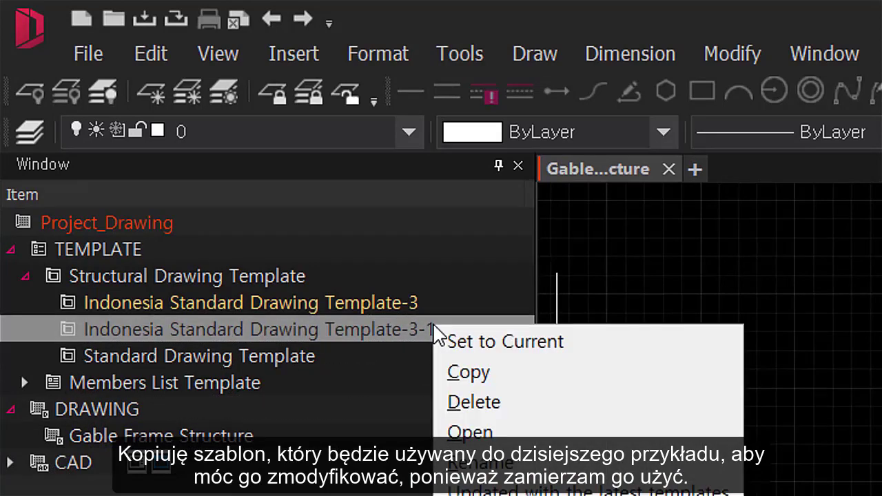
click(493, 463)
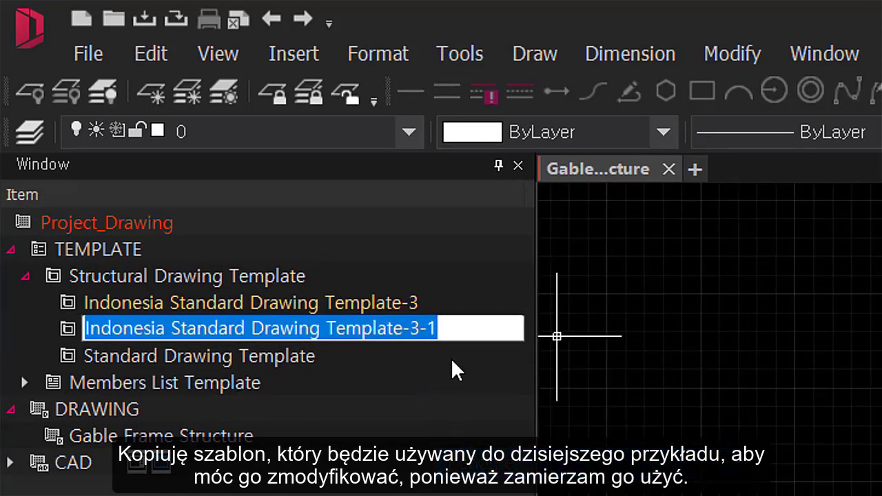
text(ㅈ)
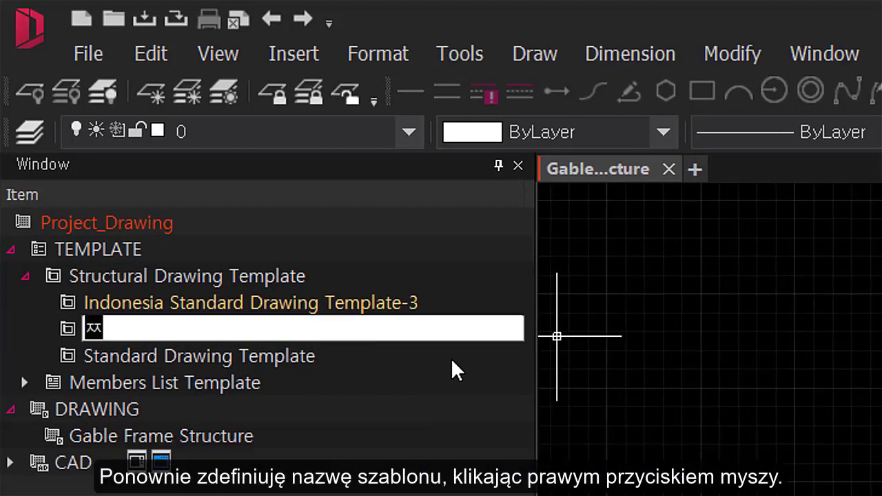
key(BackSpace)
text(Web)
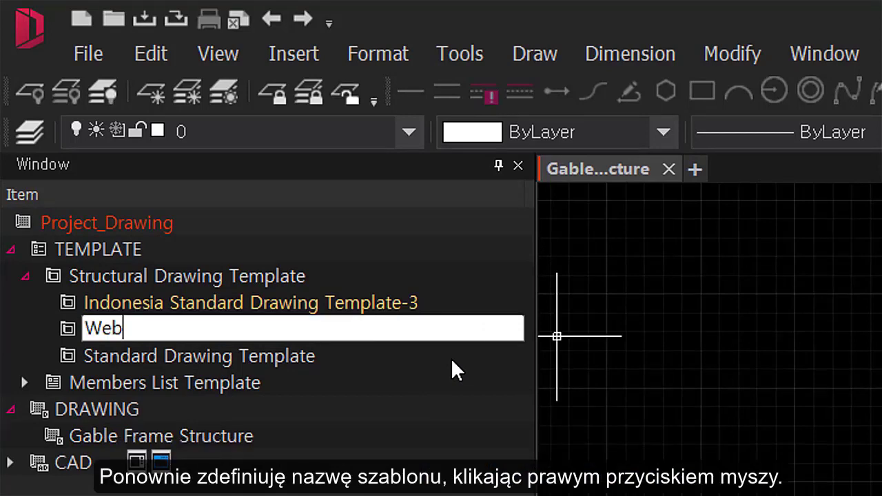
text(inar Tem)
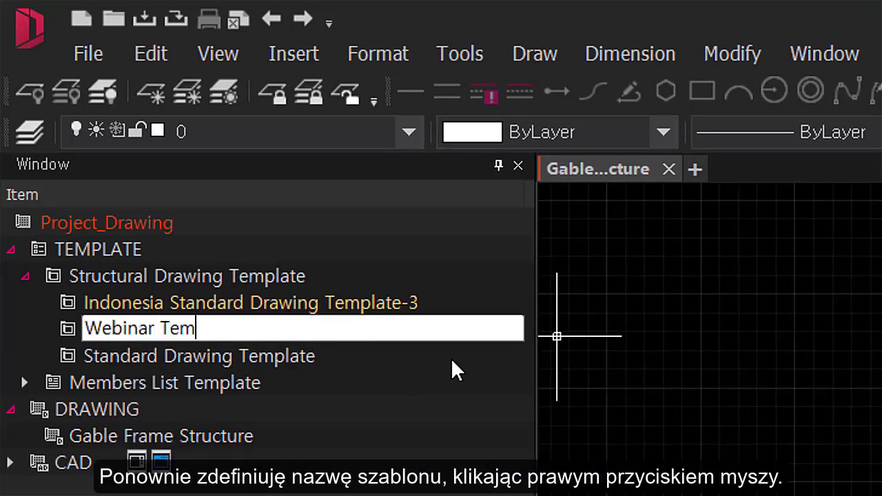
text(plate)
key(Return)
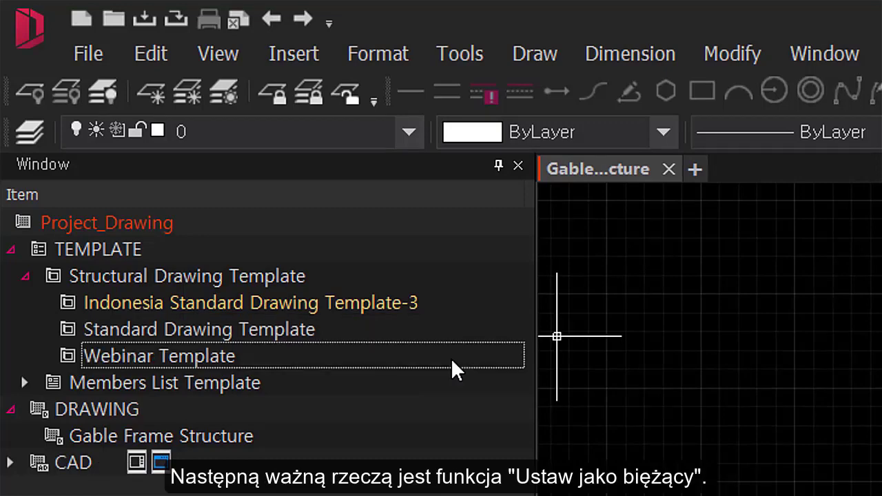
Set Webinar Template as the current structural drawing template
click(279, 355)
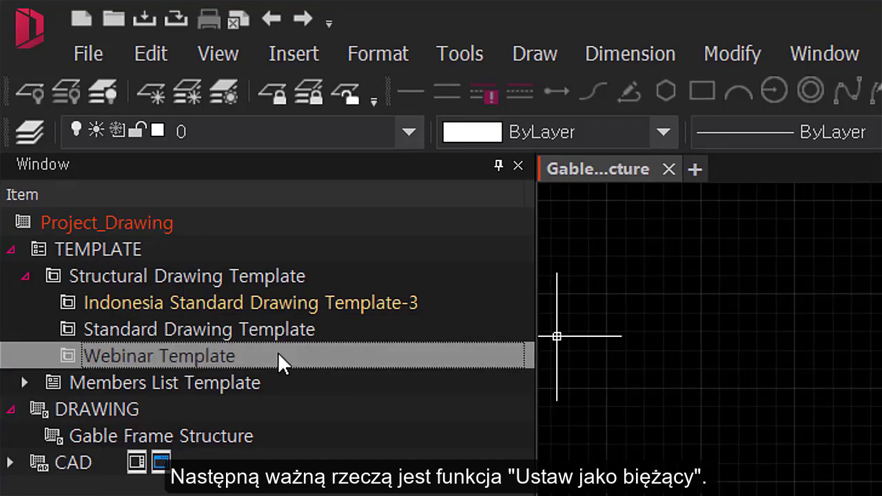
right_click(278, 352)
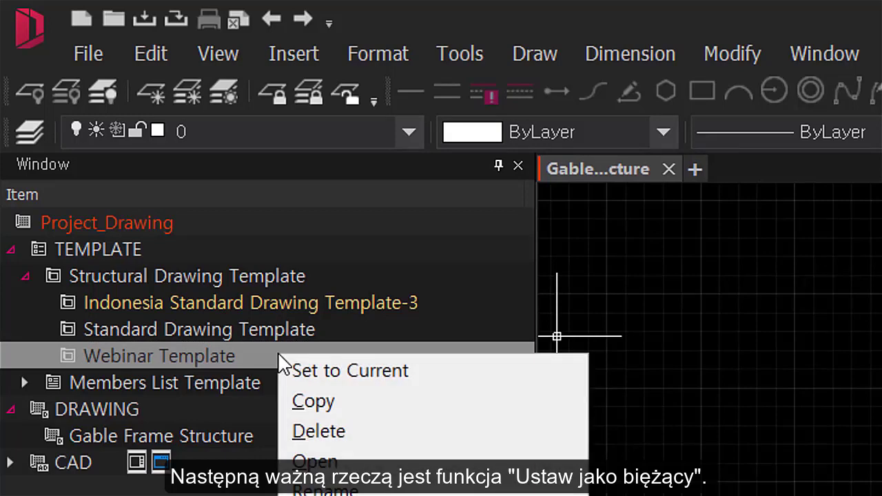
click(362, 371)
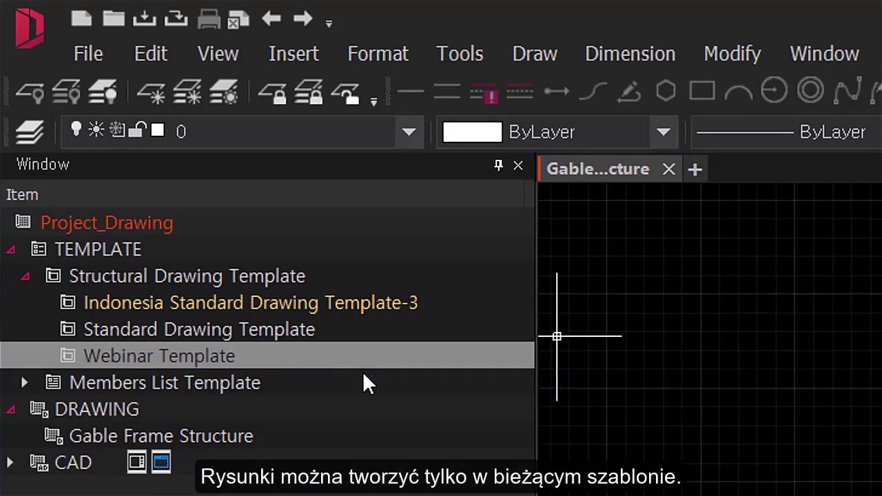
click(271, 356)
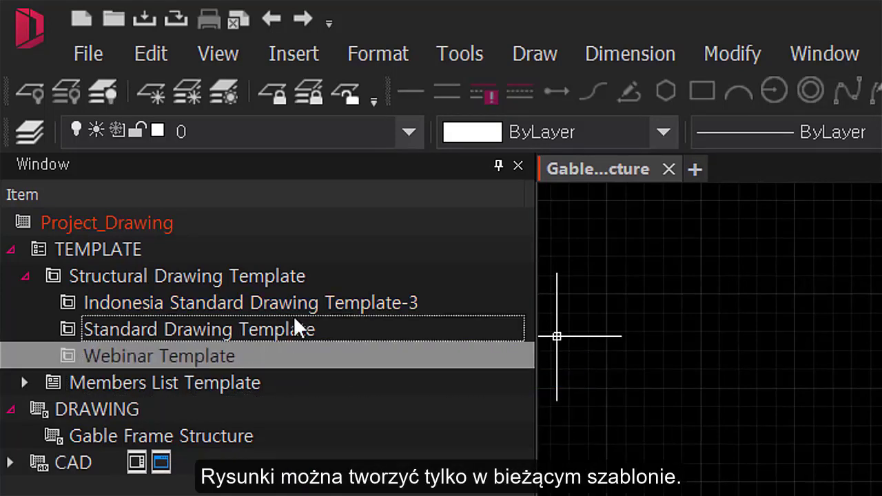
click(300, 306)
click(304, 356)
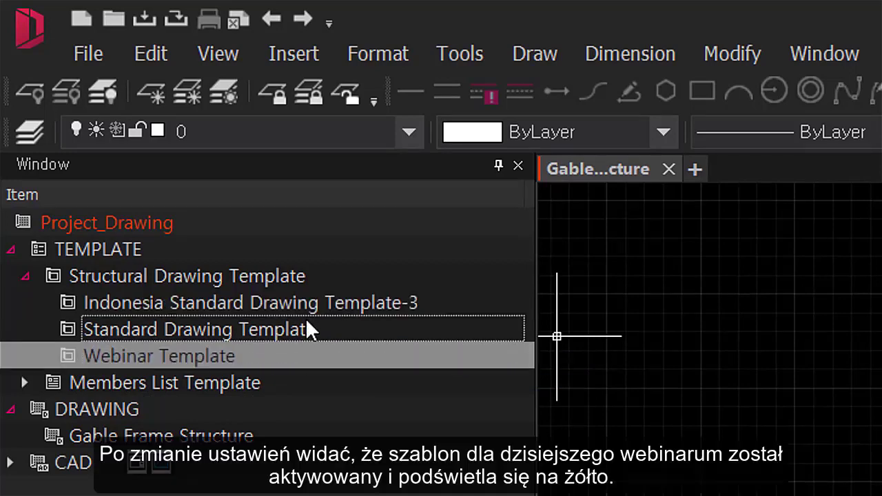
click(309, 308)
click(315, 364)
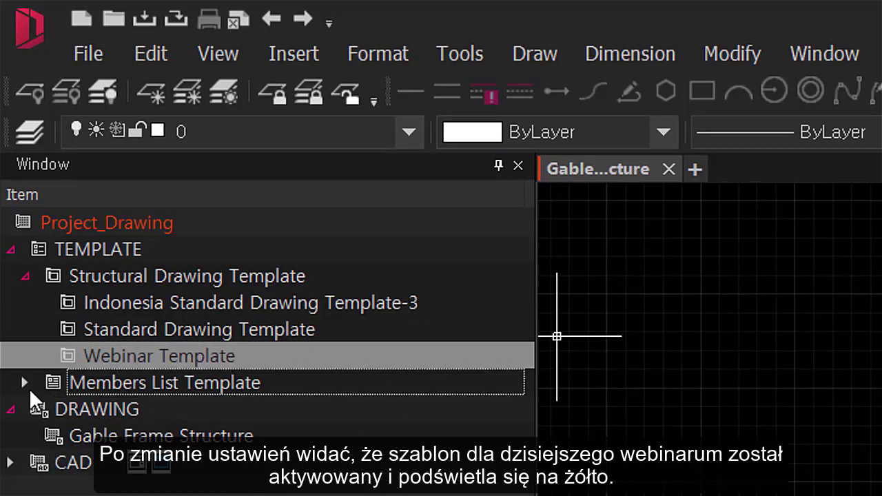
click(43, 438)
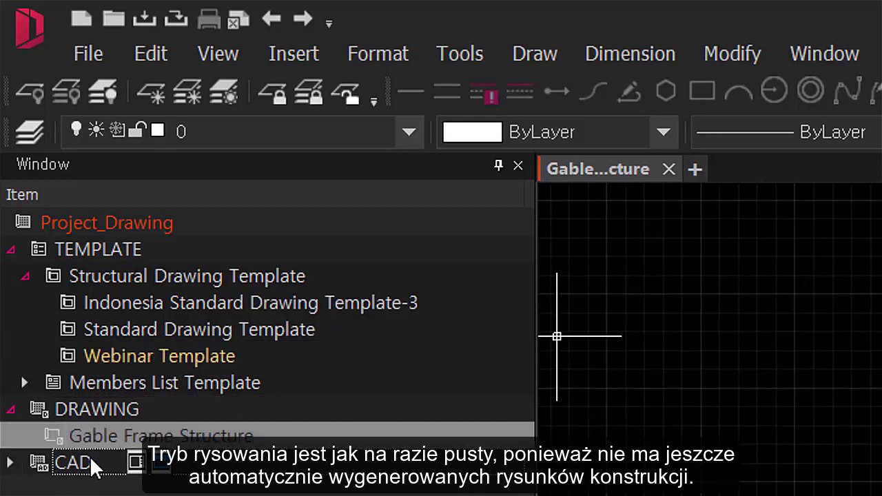
double_click(113, 410)
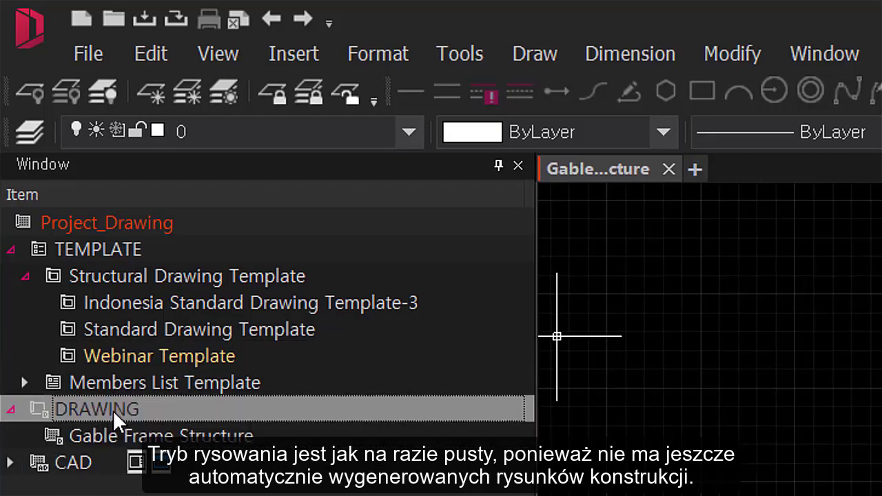
double_click(23, 408)
click(148, 434)
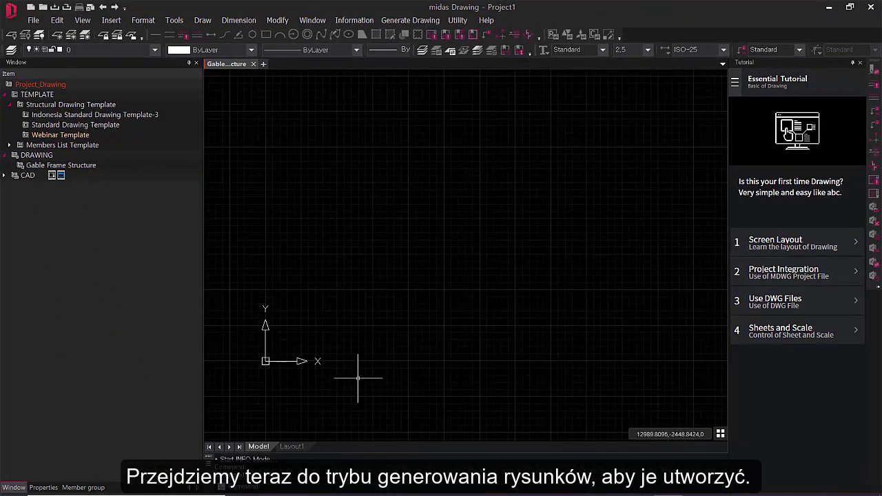
Generate the Structural Design Overview table and place it in the empty model space
click(420, 20)
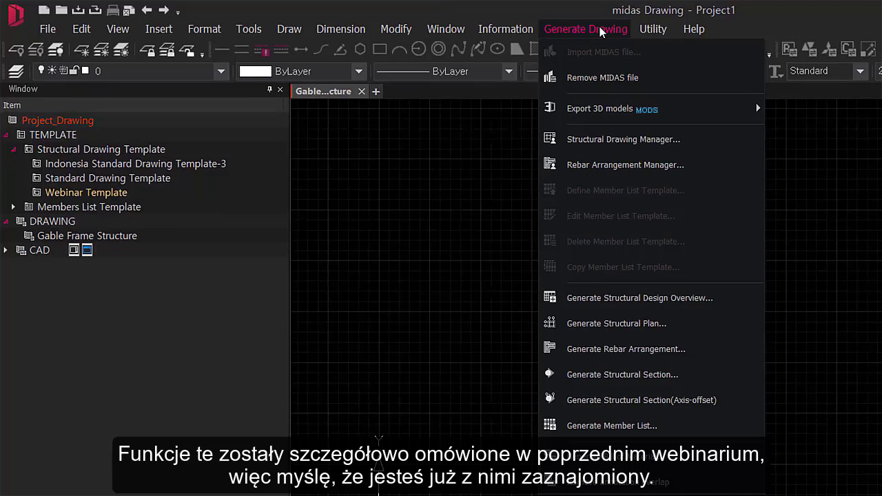
click(598, 29)
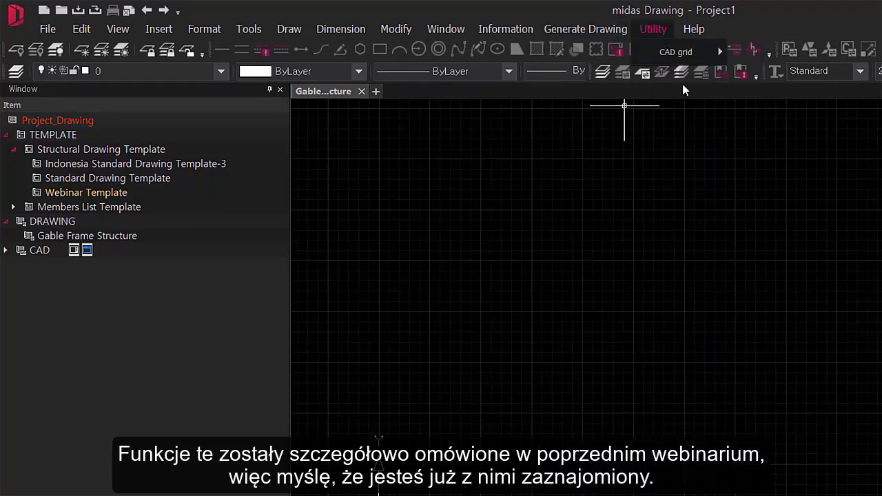
click(594, 29)
click(594, 29)
click(596, 31)
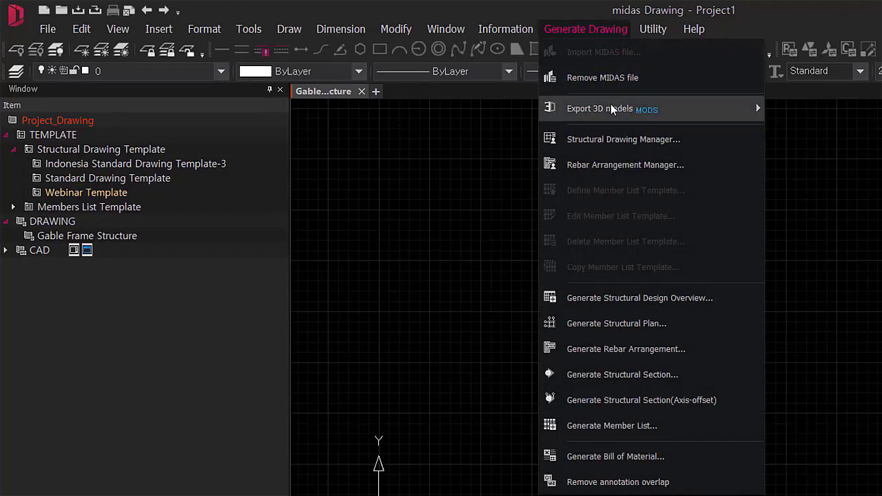
mouse_move(715, 107)
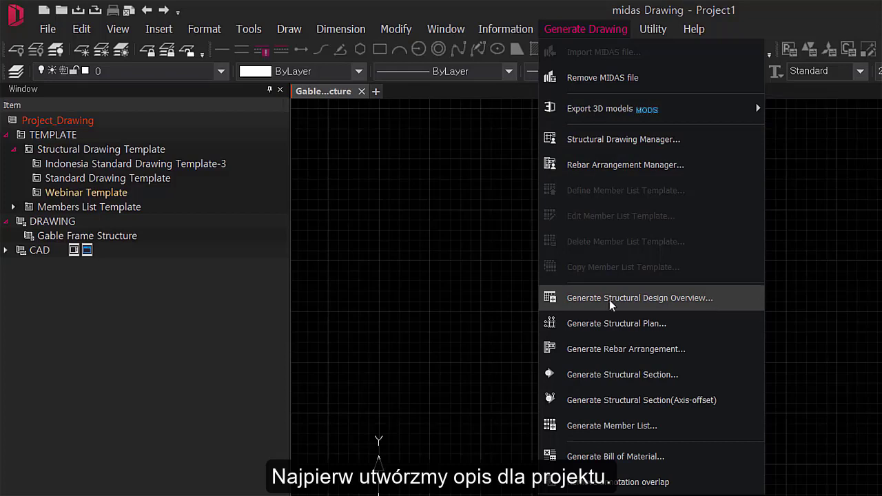
click(644, 299)
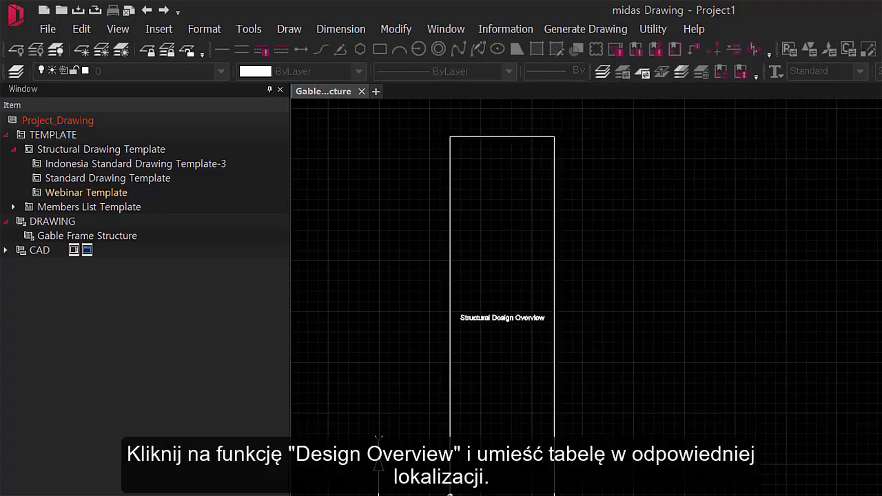
click(398, 142)
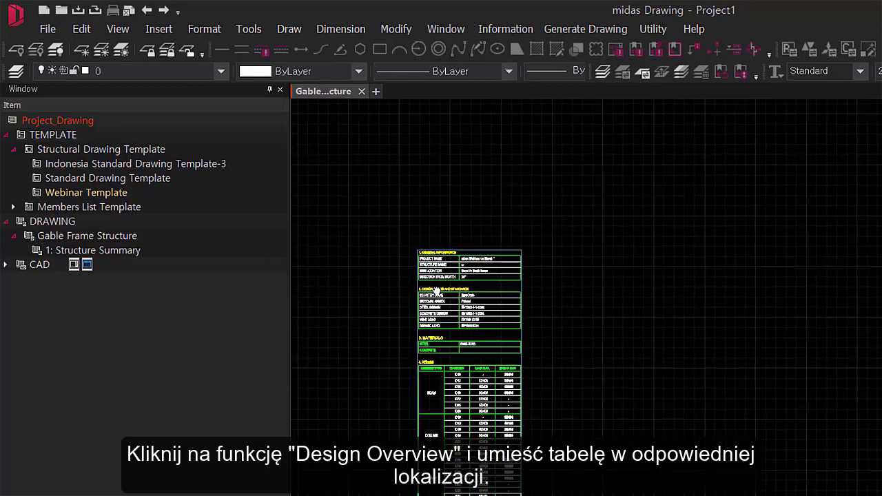
Examine the overview table's general information, design codes and standards, and materials sections
scroll(400, 251, up, 5)
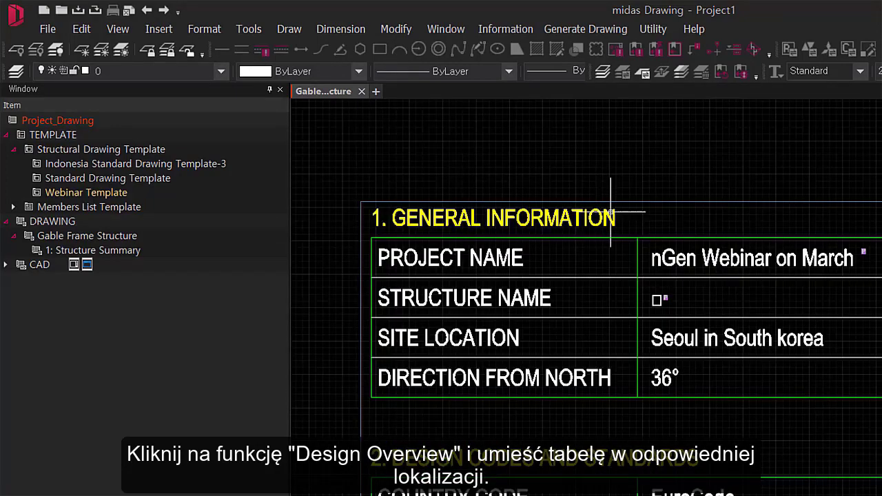
middle_drag(812, 322, 767, 287)
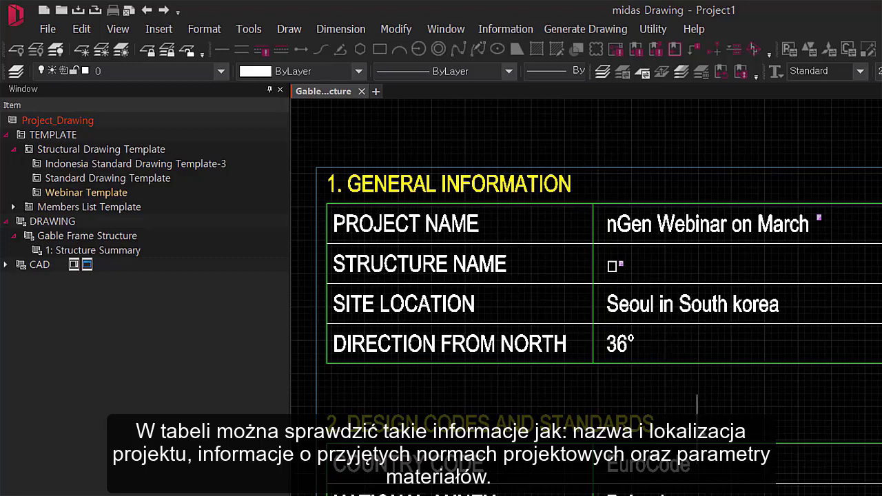
middle_drag(701, 427, 696, 269)
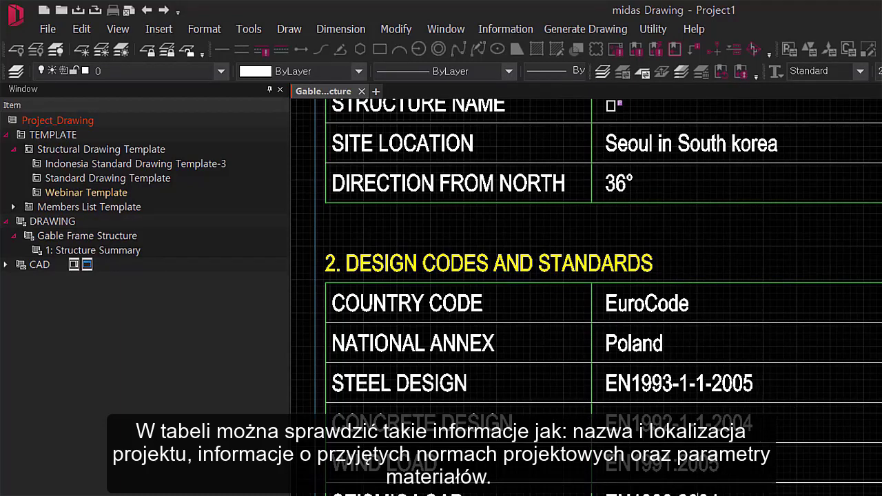
middle_drag(726, 495, 723, 362)
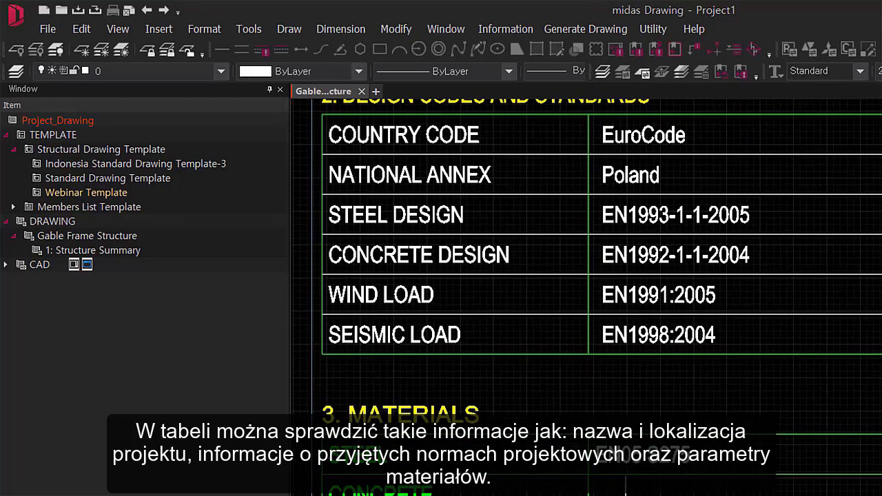
middle_drag(625, 462, 651, 337)
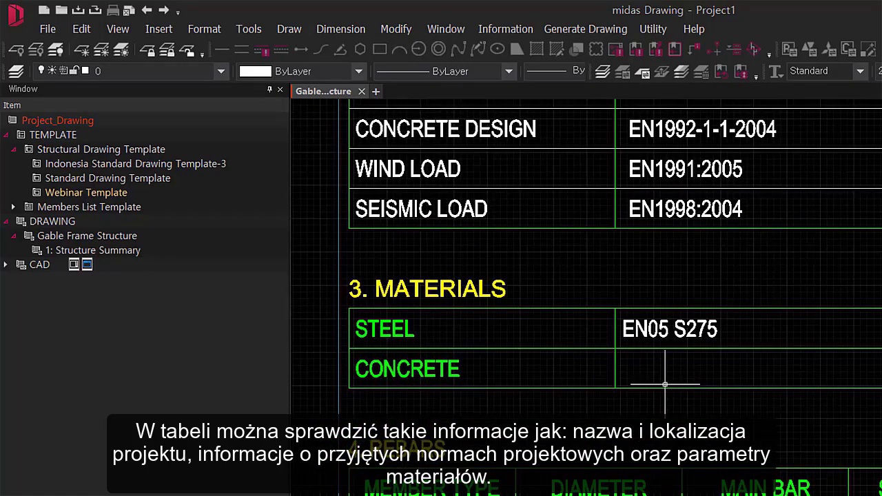
scroll(665, 384, down, 10)
Run Generate Structural Plan for Drawing Set-1 with all four floor framing plans included: EL. 0.00, 4.25, 8.50 and 10.00
click(609, 34)
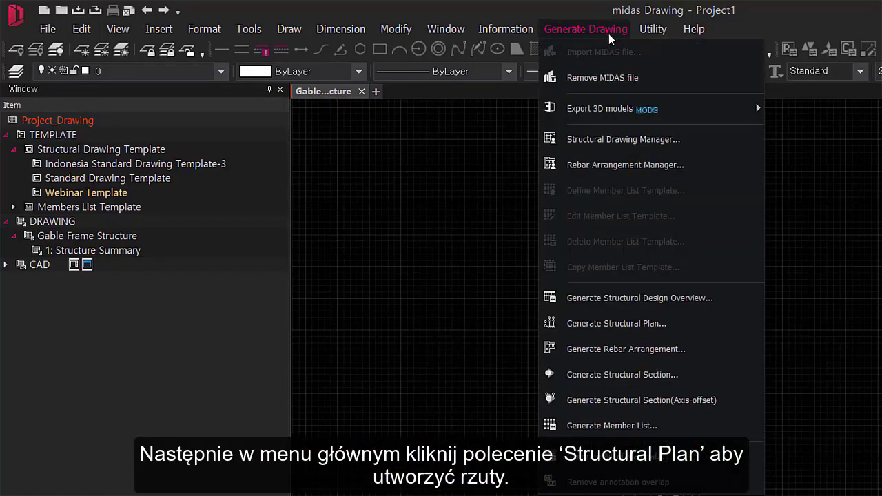
click(630, 328)
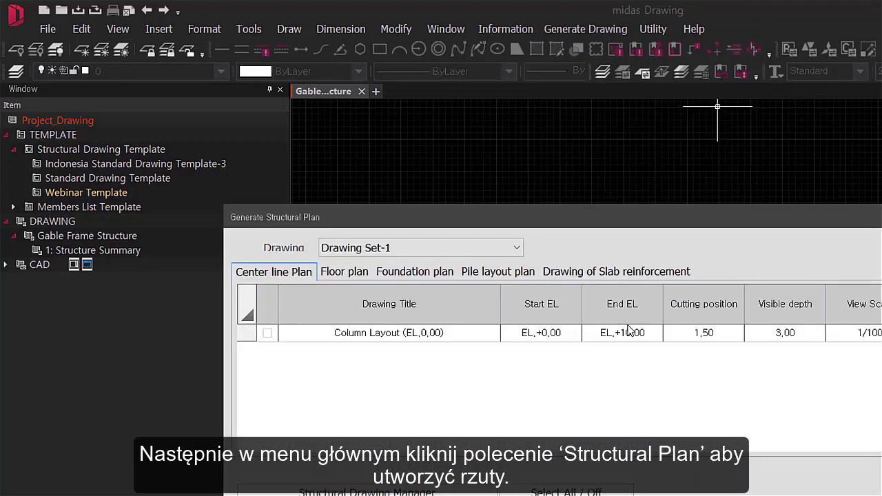
click(353, 279)
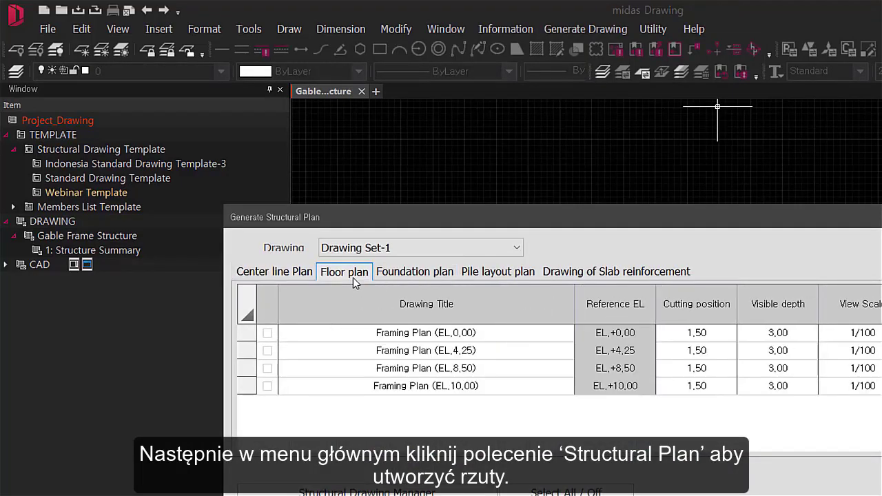
click(268, 333)
click(268, 351)
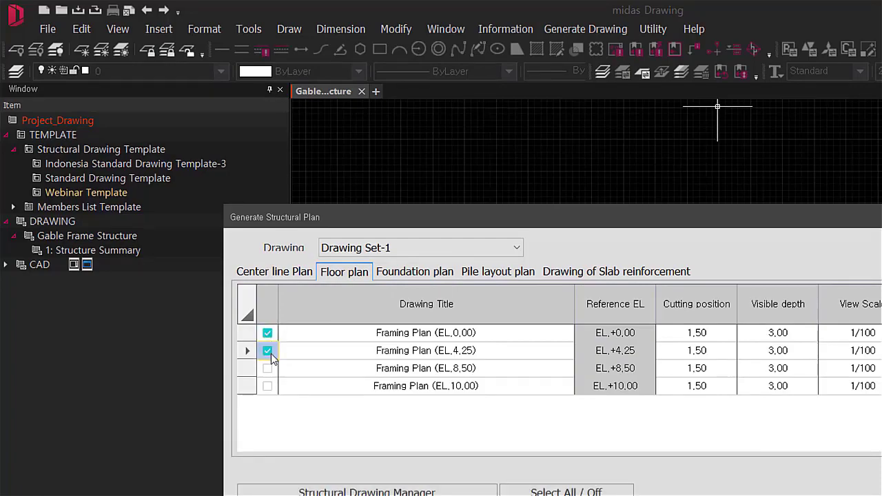
click(267, 369)
click(267, 386)
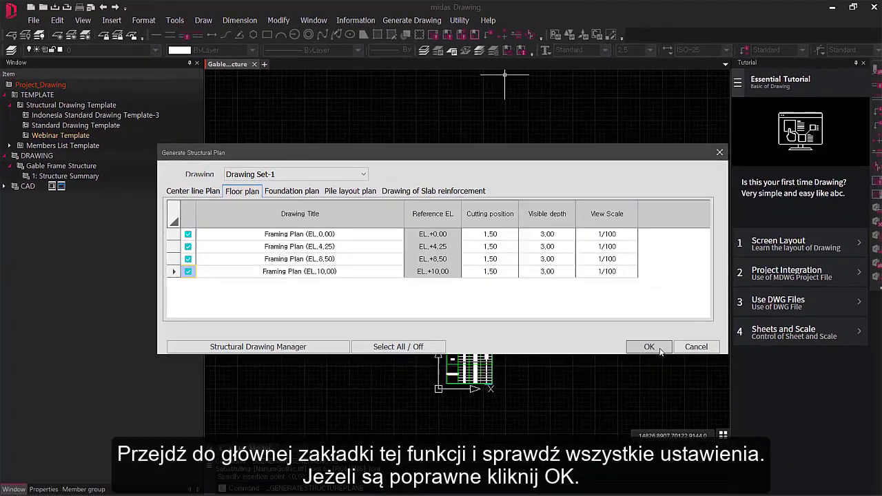
click(819, 437)
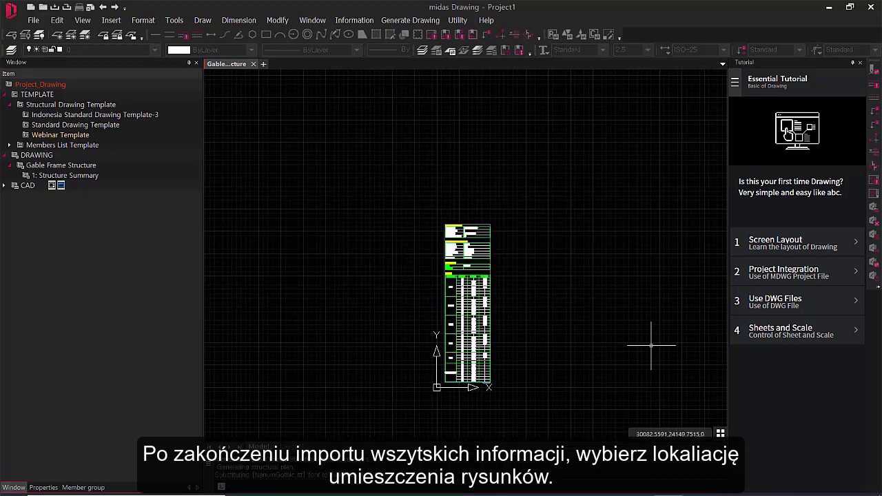
Place the four generated framing plans in a row beside the design overview table and accept their spacing
mouse_move(527, 315)
middle_down()
mouse_move(316, 262)
mouse_move(268, 262)
middle_up()
click(246, 331)
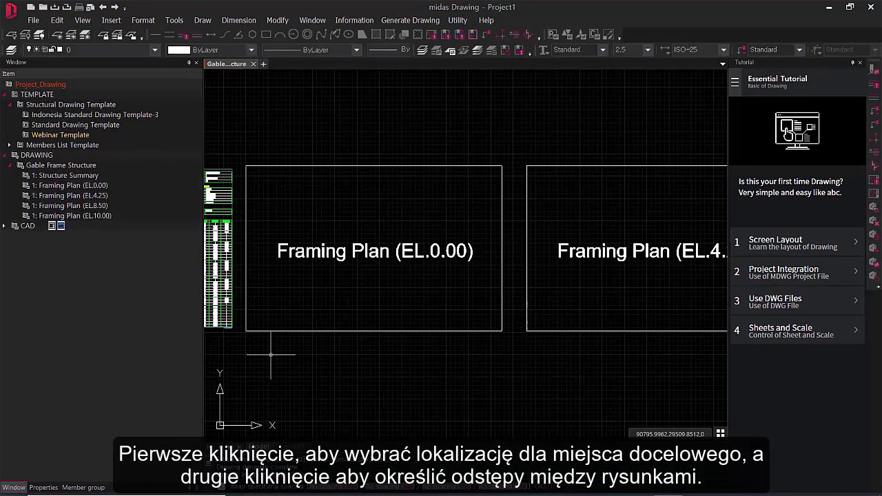
Examine the EL. 0.00 framing plan's column sections and group names, grid bubbles, title, and column and beam lists
scroll(343, 205, up, 10)
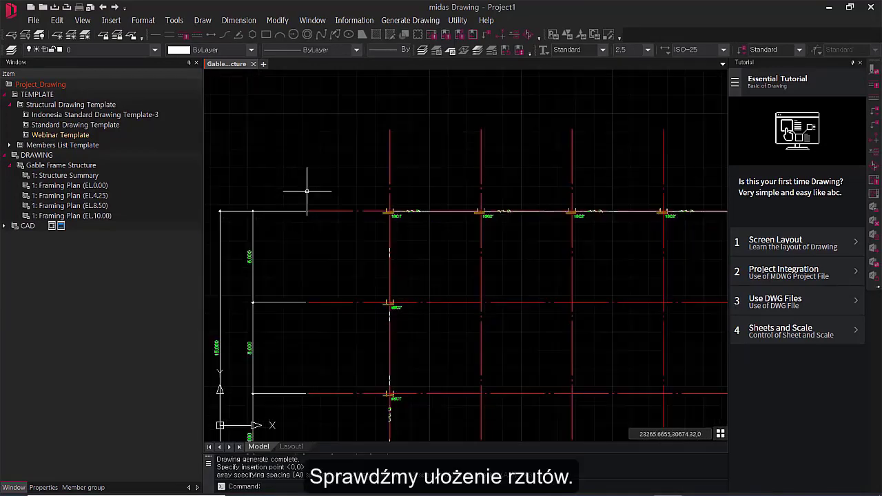
scroll(513, 206, up, 1)
middle_drag(513, 203, 443, 232)
scroll(493, 228, down, 1)
middle_drag(570, 255, 421, 244)
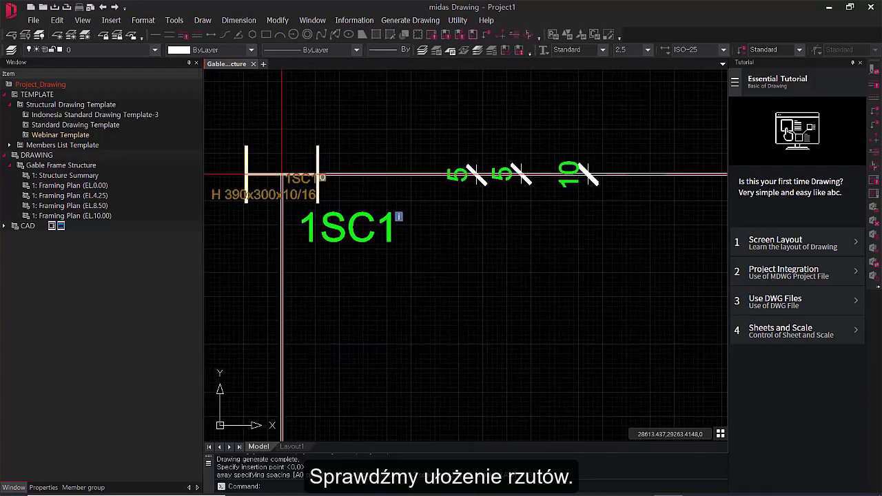
scroll(463, 233, down, 1)
middle_drag(612, 240, 561, 216)
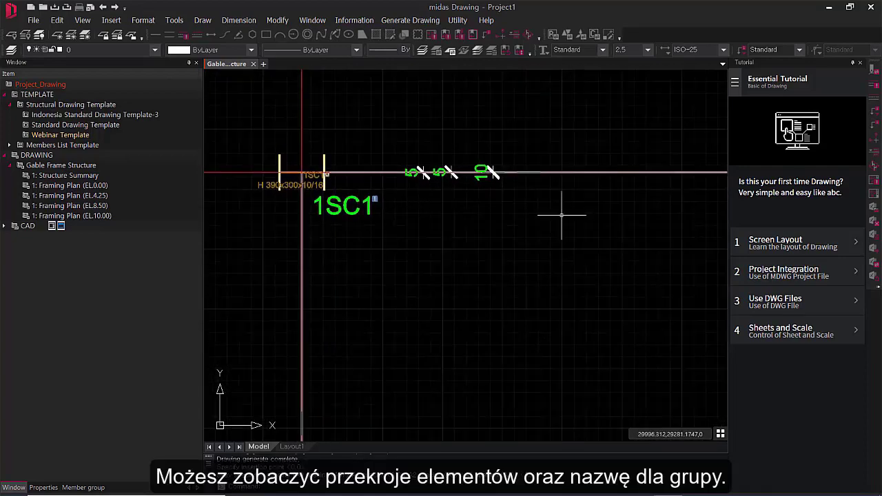
scroll(562, 216, down, 6)
middle_drag(608, 244, 502, 158)
middle_drag(533, 295, 452, 150)
middle_drag(409, 299, 404, 191)
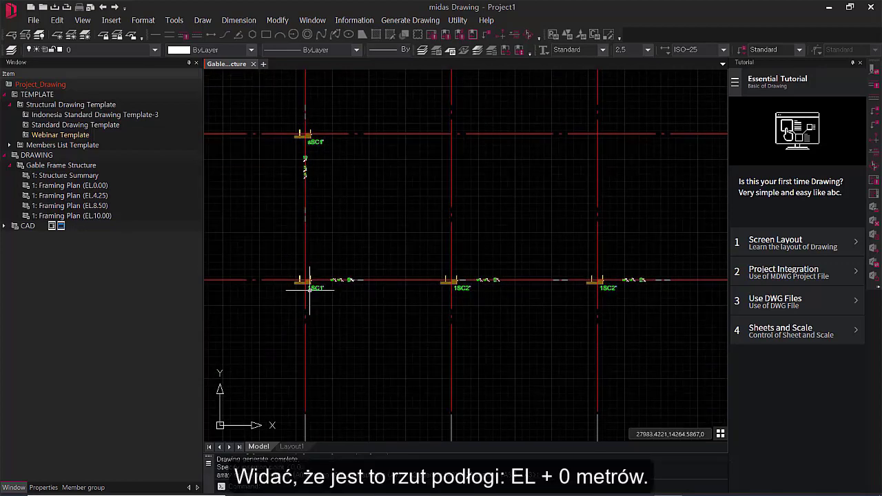
scroll(506, 309, down, 4)
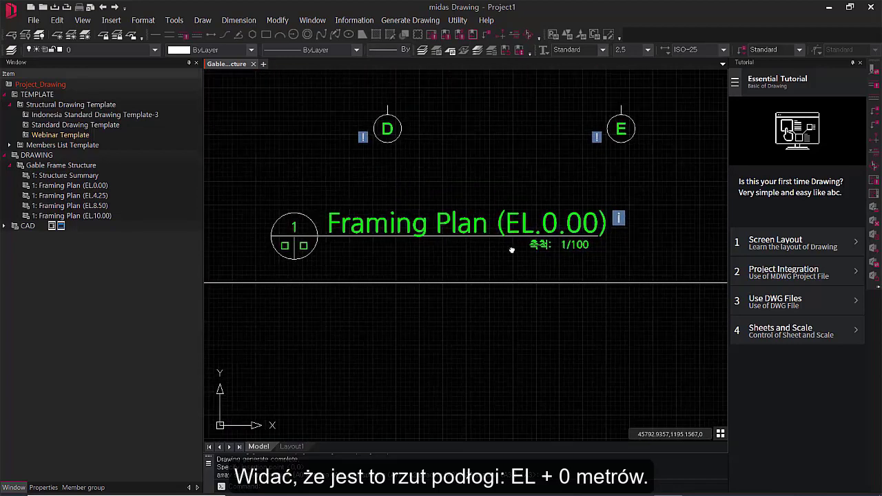
middle_drag(512, 250, 496, 253)
scroll(561, 244, down, 2)
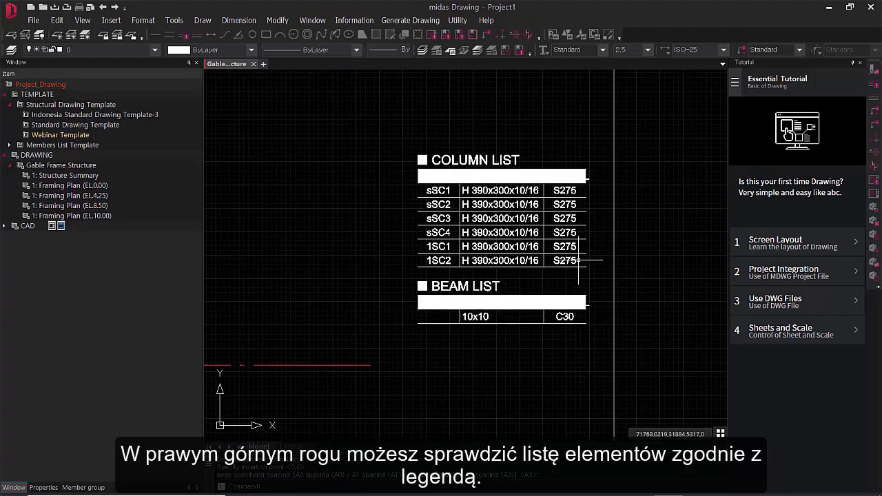
Examine the EL. 4.25 and EL. 8.50 framing plans, including girder and brace line styles and the beam and brace lists
scroll(605, 285, down, 2)
scroll(318, 283, down, 5)
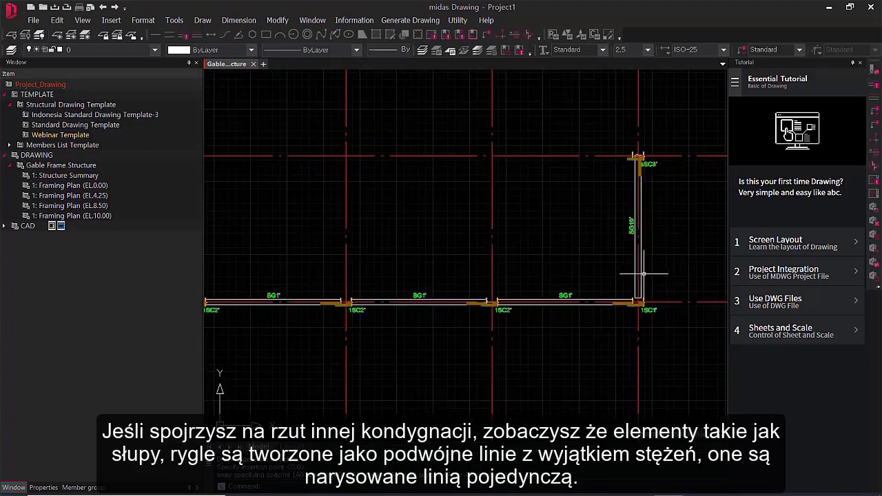
scroll(644, 274, down, 3)
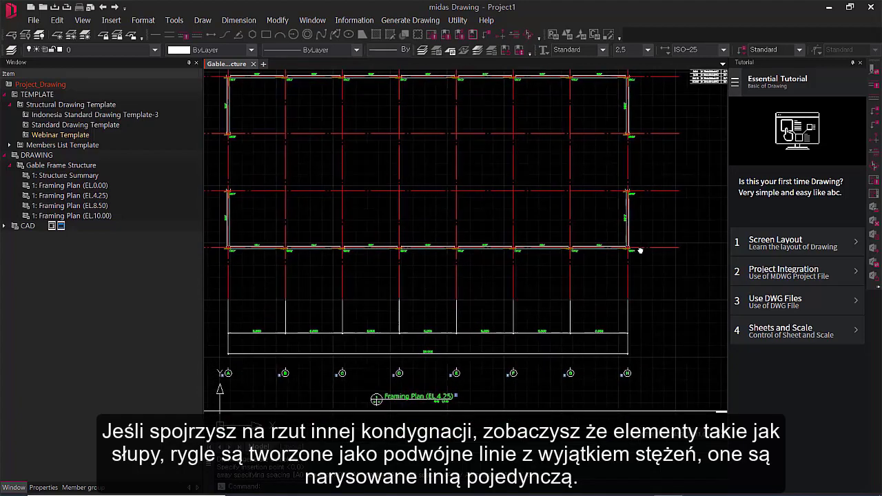
middle_drag(568, 330, 391, 341)
scroll(549, 294, up, 10)
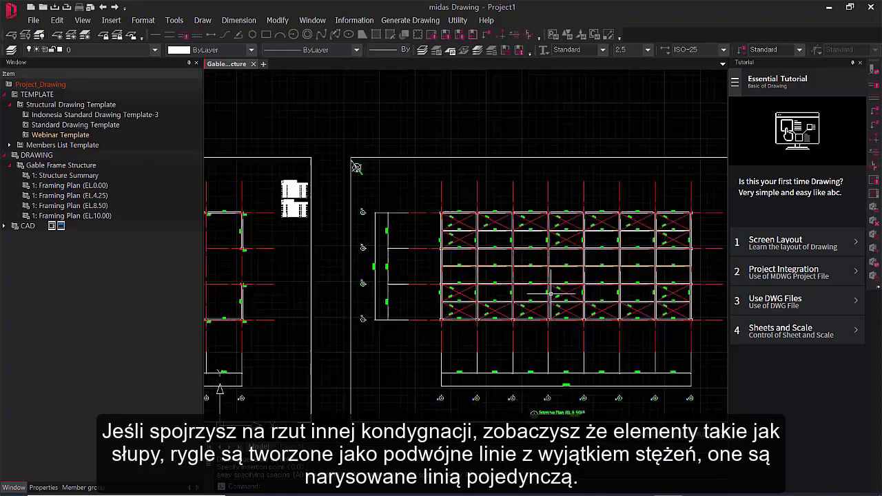
scroll(574, 302, down, 5)
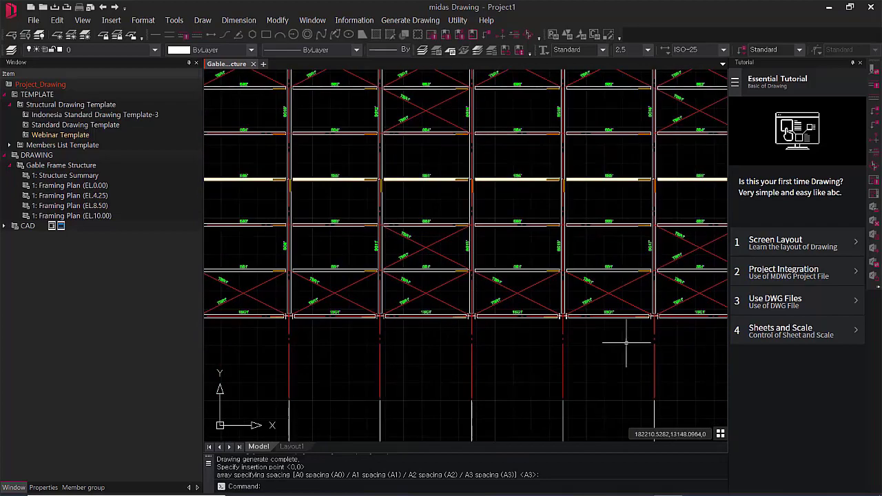
scroll(524, 296, up, 6)
scroll(601, 351, down, 6)
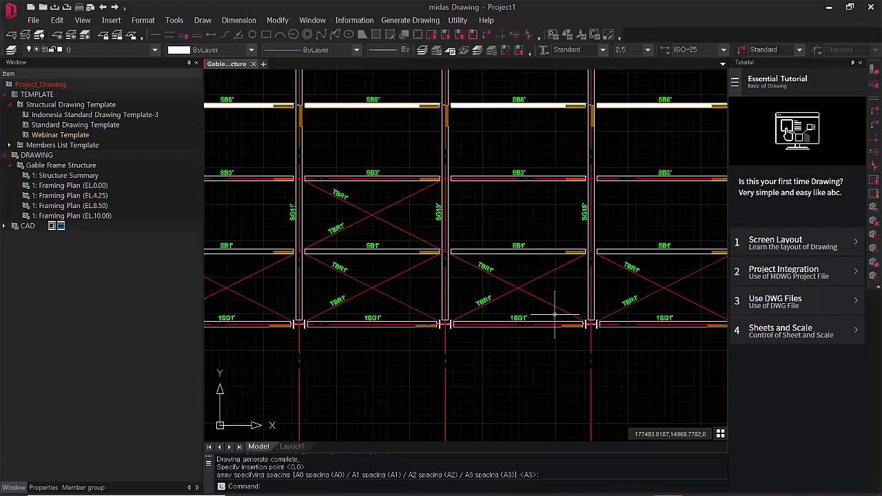
mouse_move(625, 346)
middle_down()
mouse_move(616, 285)
mouse_move(628, 268)
middle_up()
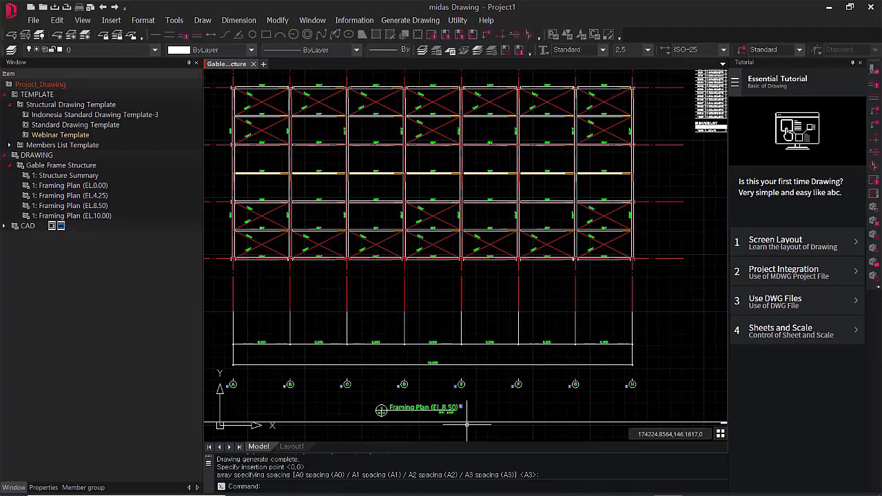
middle_drag(539, 237, 467, 359)
scroll(653, 184, up, 2)
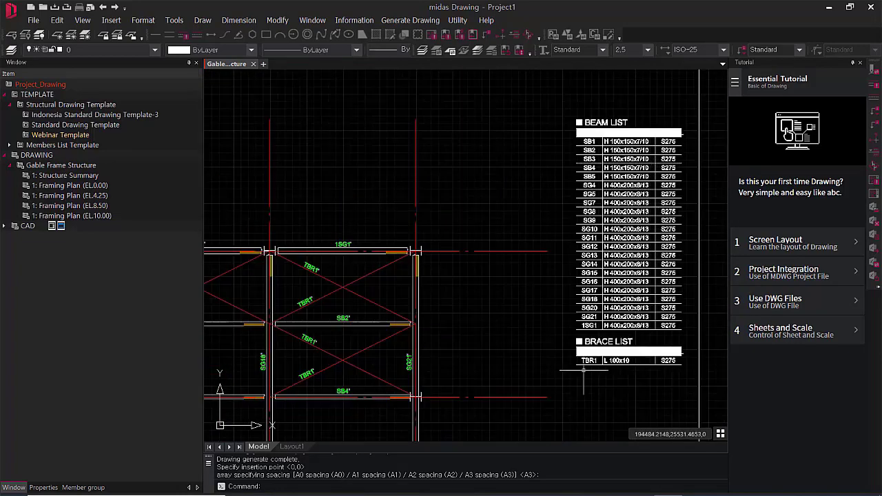
scroll(655, 376, down, 5)
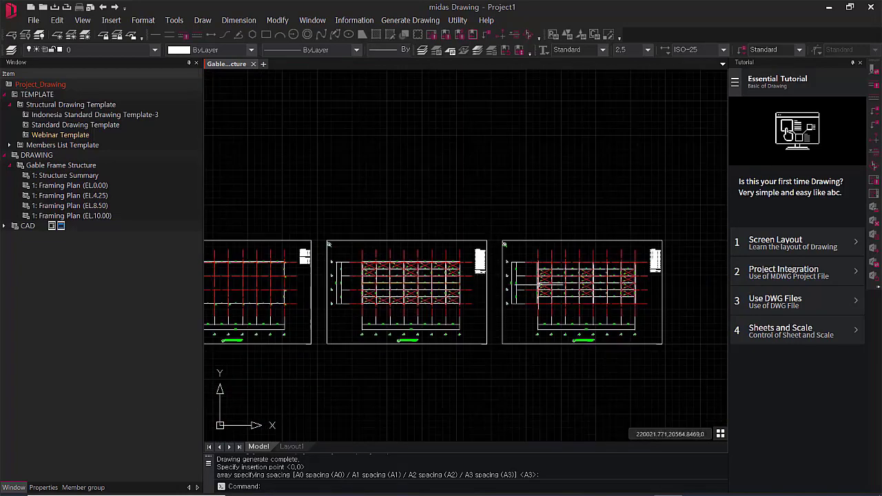
Examine the EL. 10.00 framing plan's members, title and member lists, and compare its layout with the neighbouring plans
scroll(320, 183, up, 3)
scroll(455, 287, up, 3)
middle_drag(456, 287, 530, 294)
scroll(545, 316, down, 3)
scroll(576, 284, up, 1)
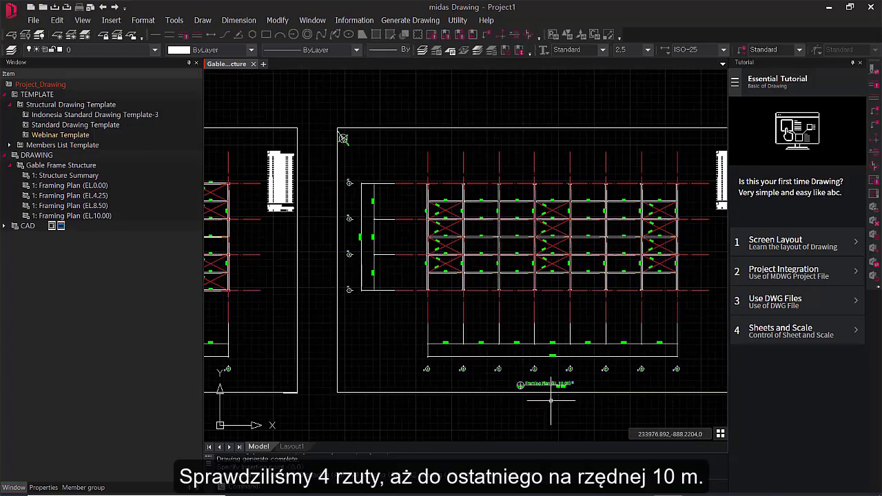
scroll(552, 401, up, 4)
scroll(655, 352, down, 5)
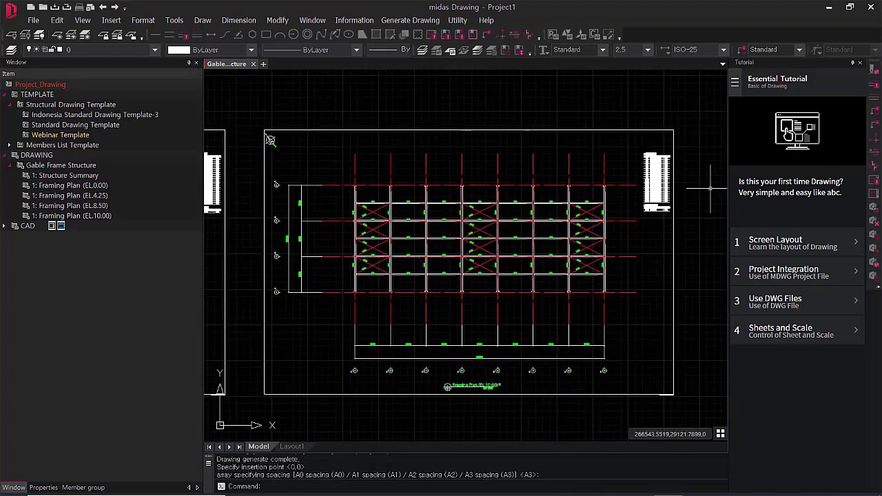
scroll(689, 166, up, 4)
scroll(414, 413, down, 4)
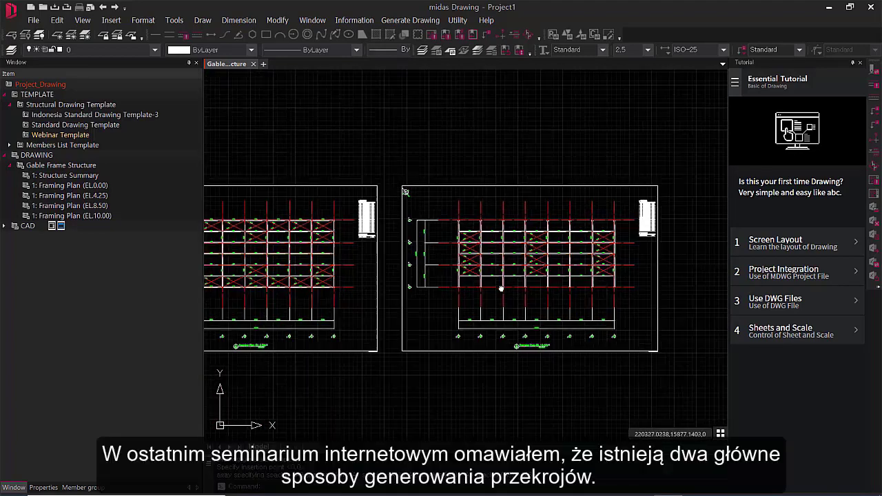
scroll(500, 156, up, 1)
scroll(500, 157, down, 2)
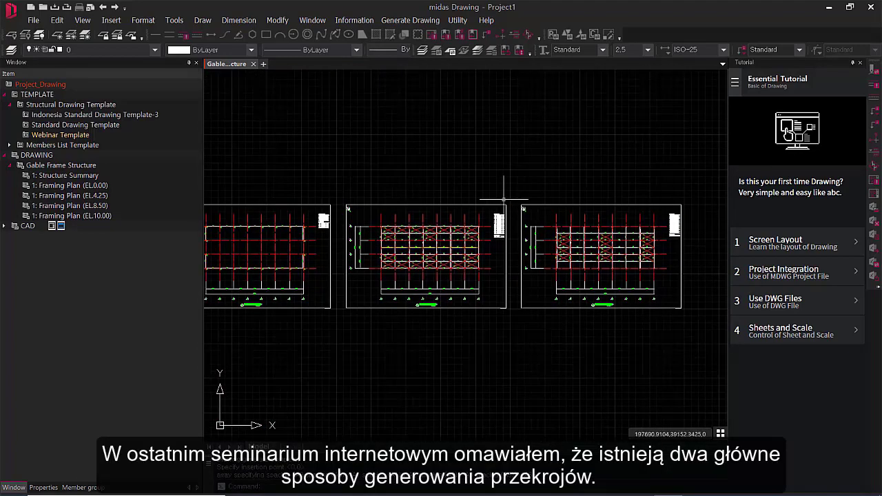
middle_drag(475, 202, 479, 203)
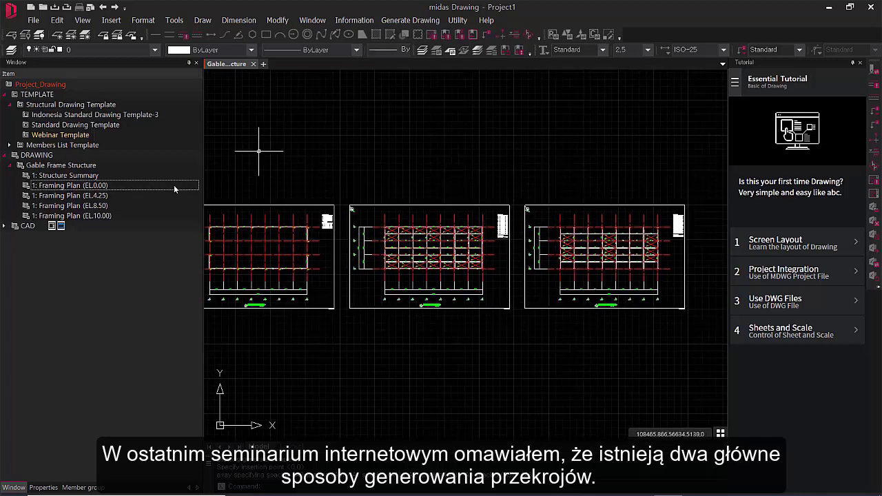
Run Generate Structural Section (Axis-offset) on the lowest horizontal grid line of the EL. 10.00 plan, with a visible range spanning the column row
click(411, 20)
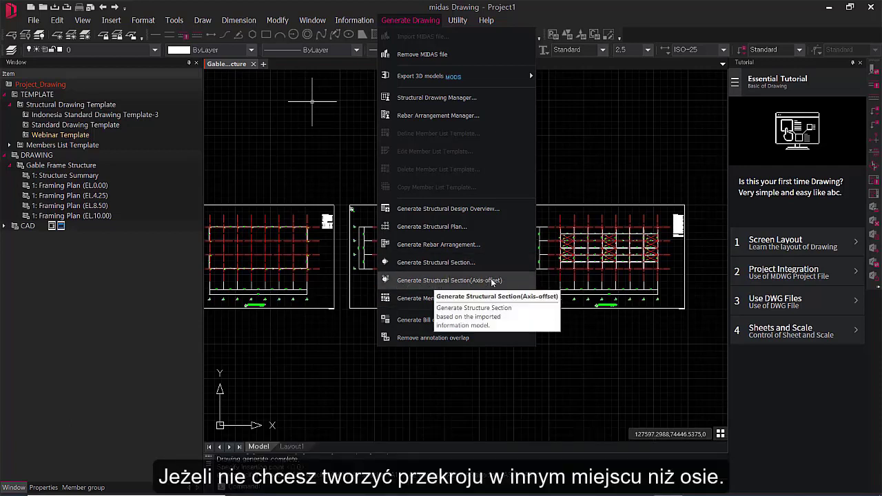
click(492, 280)
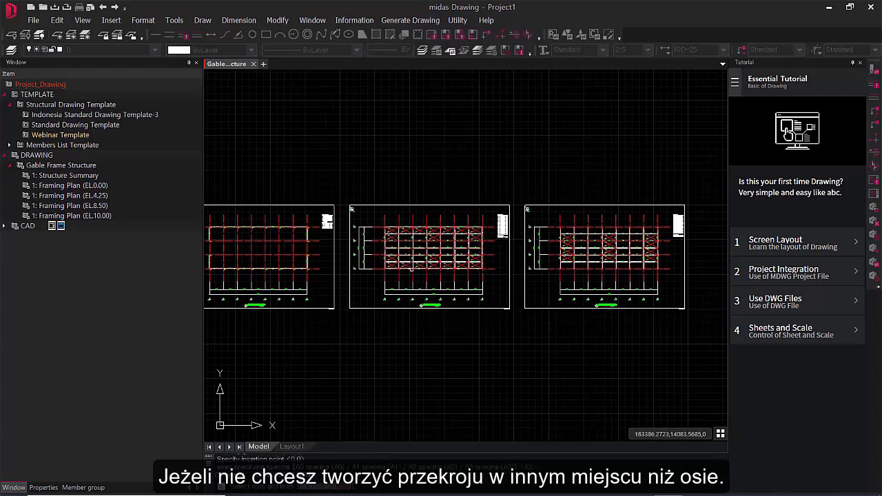
scroll(579, 262, up, 5)
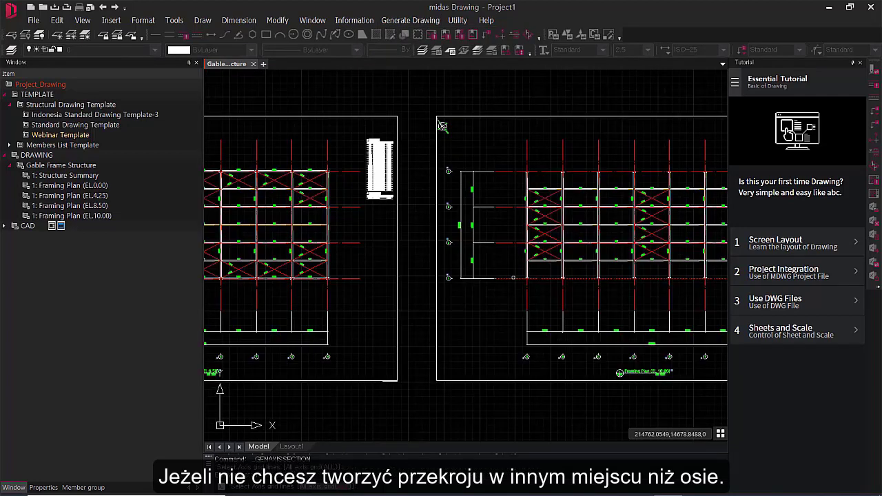
key(Return)
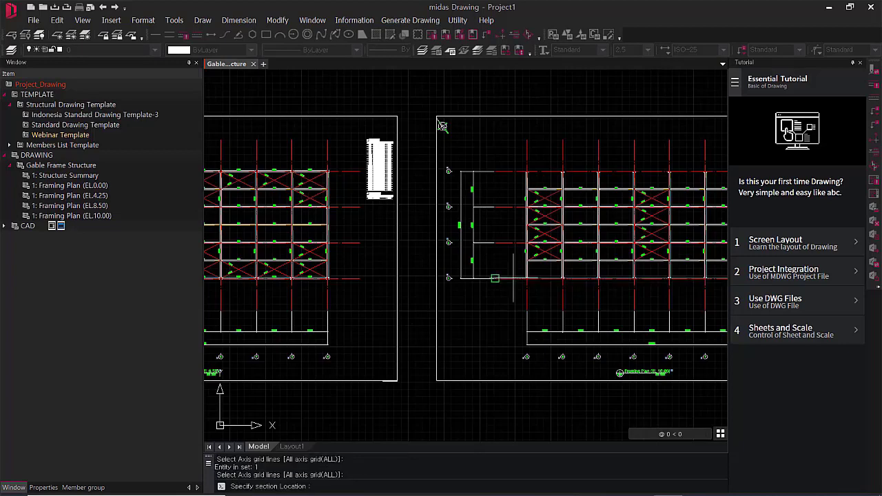
click(516, 286)
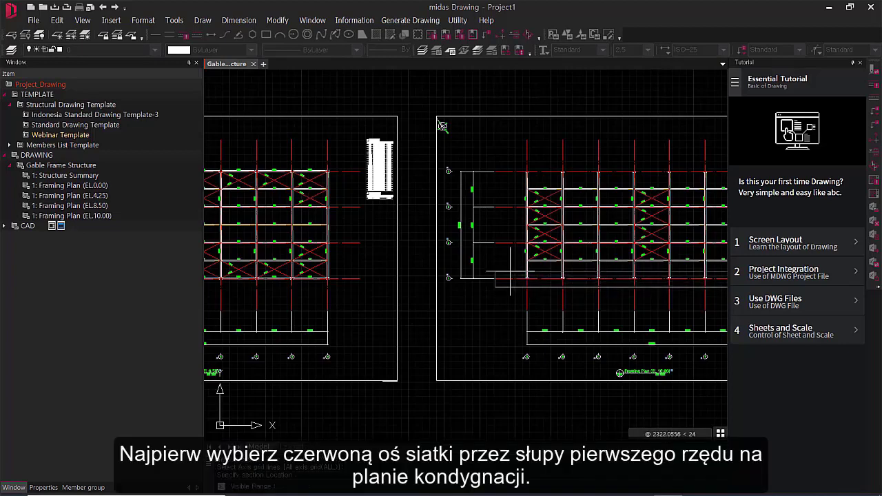
click(510, 273)
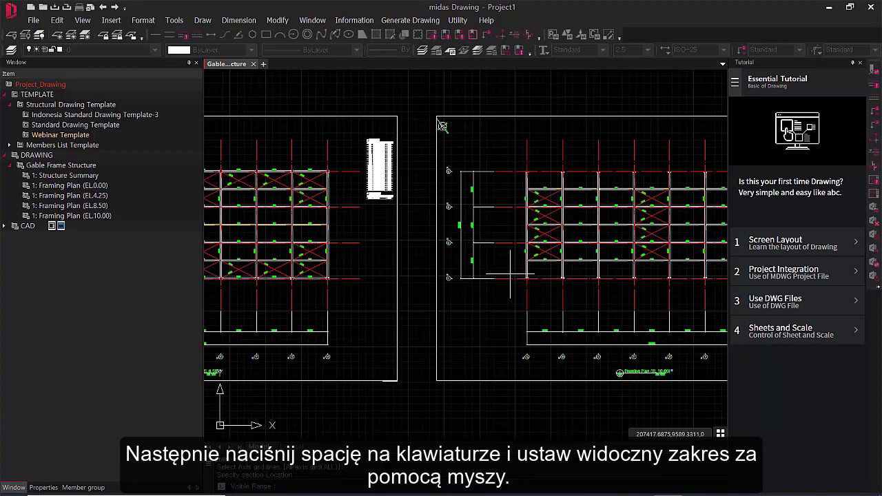
click(510, 275)
Place the generated cross section layout in the empty space beside the EL. 10.00 framing plan
scroll(448, 315, down, 6)
middle_drag(448, 315, 374, 305)
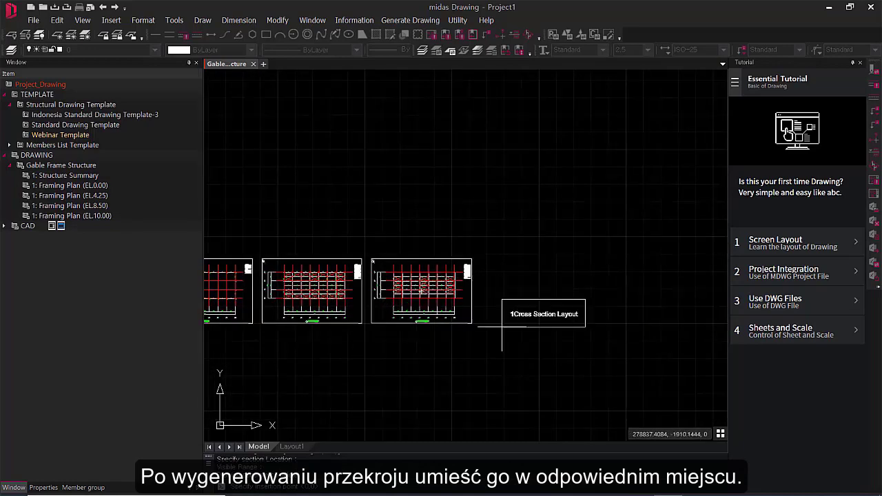
click(536, 308)
Examine the cross section drawing's columns, girders and braces, with their section sizes and group names
scroll(380, 275, up, 5)
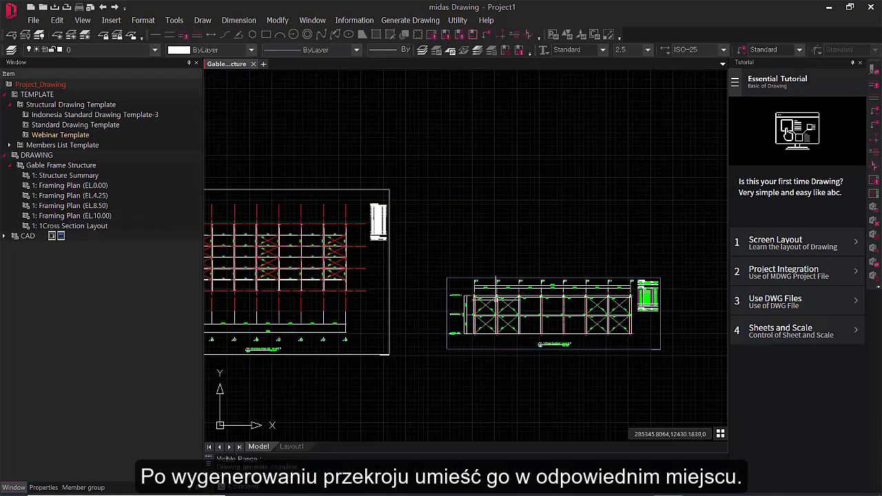
scroll(381, 274, up, 4)
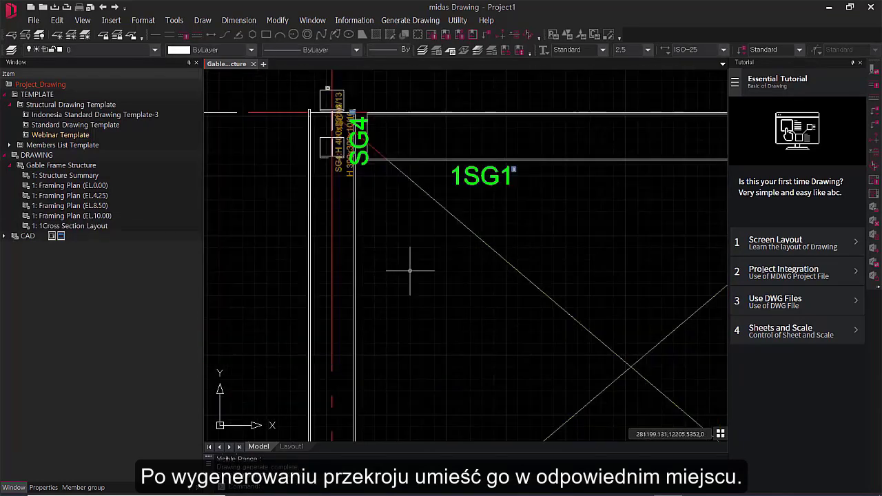
middle_drag(500, 285, 418, 289)
scroll(418, 290, down, 1)
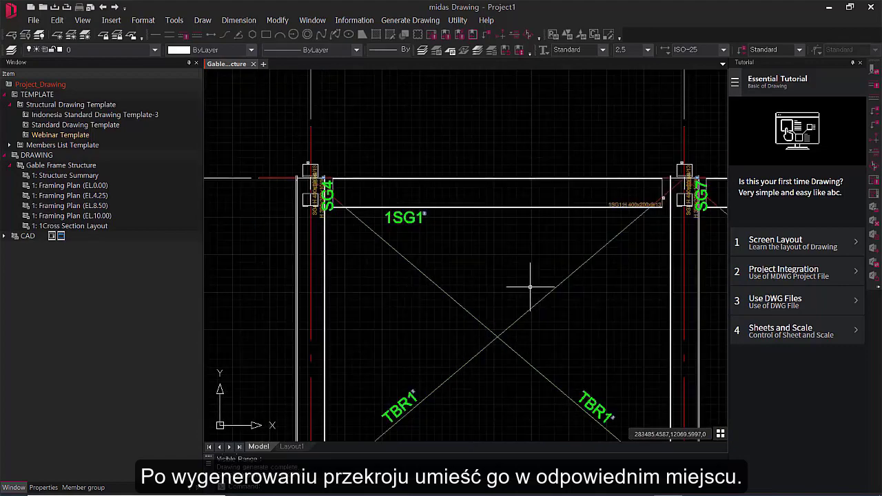
middle_drag(530, 288, 405, 286)
mouse_move(579, 281)
middle_down()
mouse_move(510, 271)
mouse_move(556, 280)
mouse_move(438, 279)
middle_up()
scroll(510, 272, down, 4)
scroll(487, 238, up, 6)
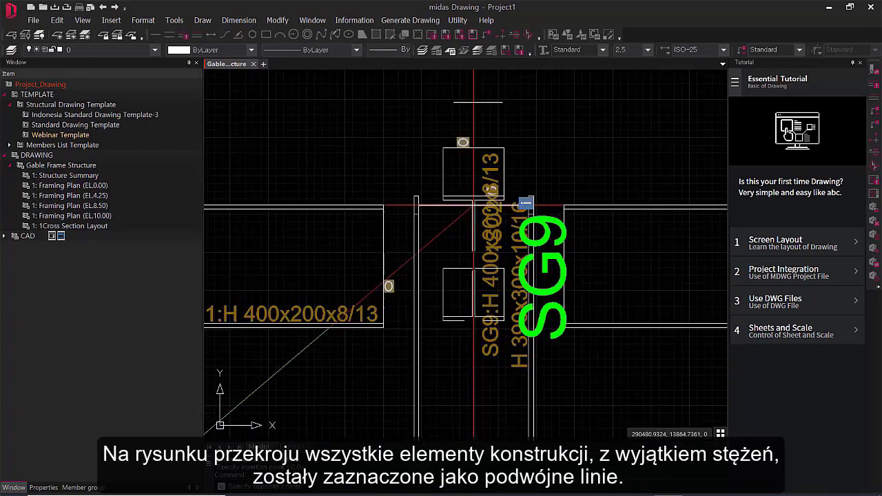
Select the vertical axis line at the SG9 column in the cross section and check its layer and the adjacent member labels
click(474, 102)
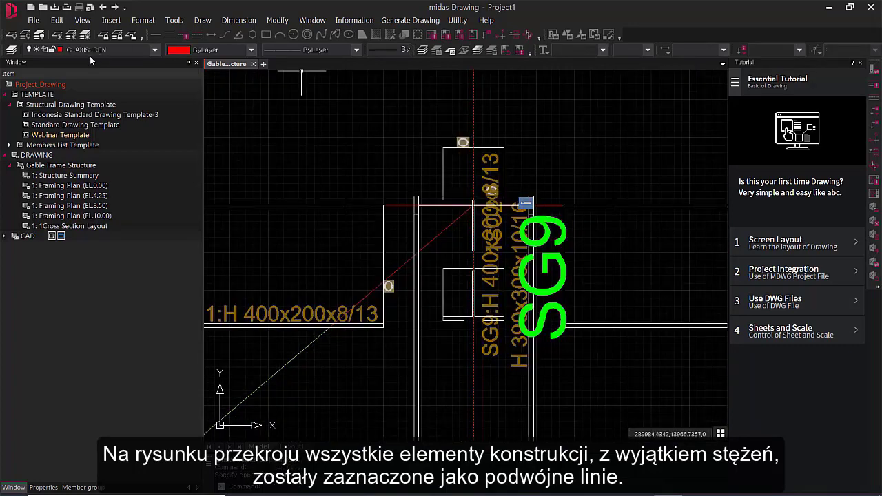
scroll(463, 224, down, 2)
scroll(490, 211, down, 2)
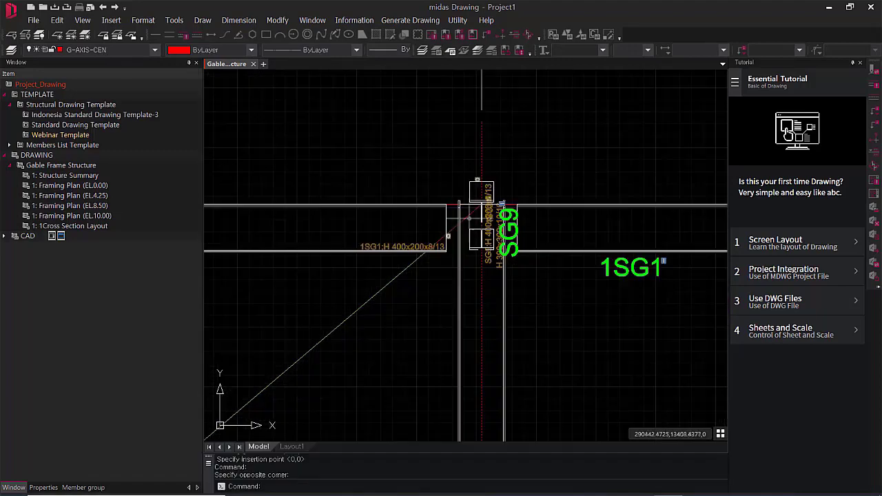
scroll(463, 223, up, 3)
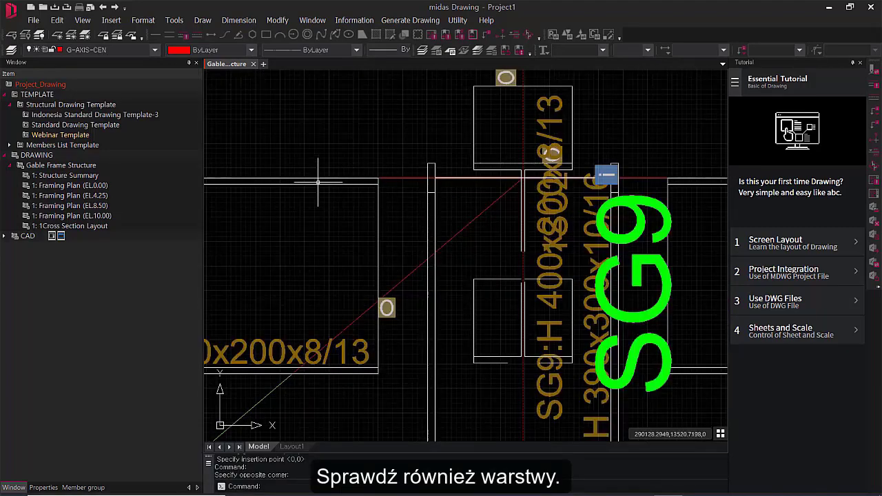
scroll(446, 181, down, 5)
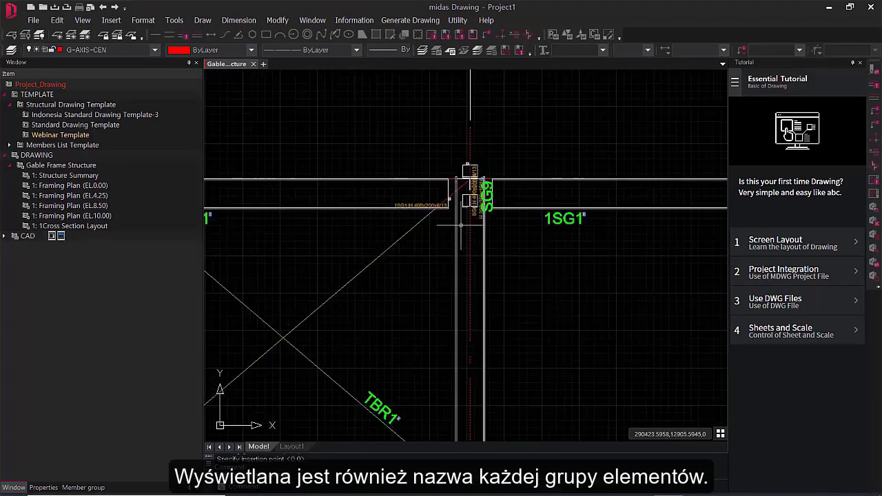
Examine the remaining bays of the 1Cross Section Layout, including member labels, offsets and the column, beam and brace lists
scroll(491, 217, down, 2)
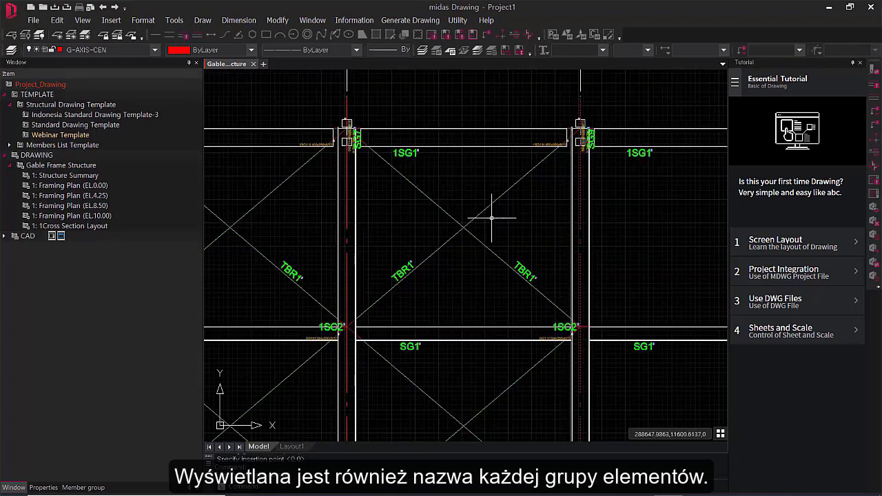
scroll(363, 128, up, 2)
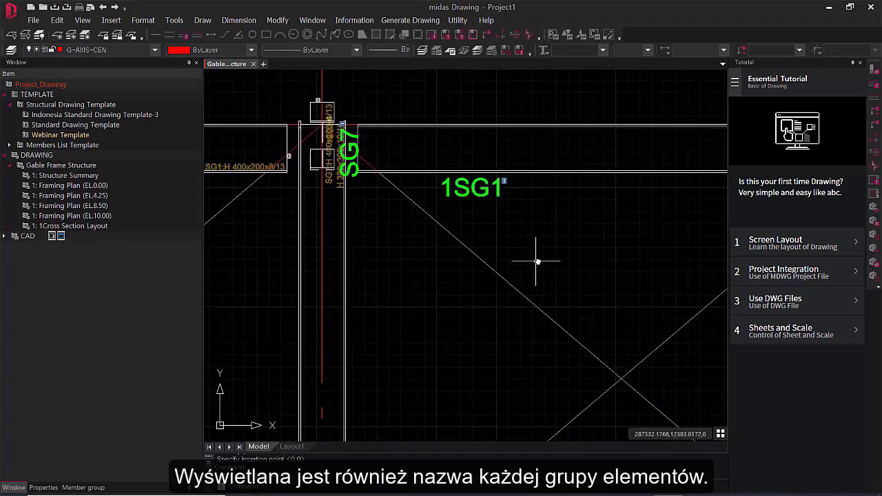
scroll(537, 262, down, 6)
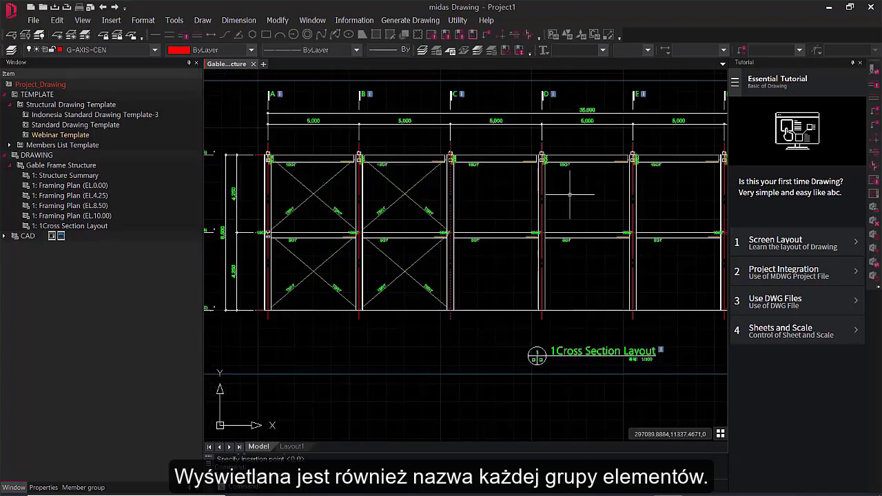
middle_drag(609, 223, 543, 218)
middle_drag(636, 219, 401, 238)
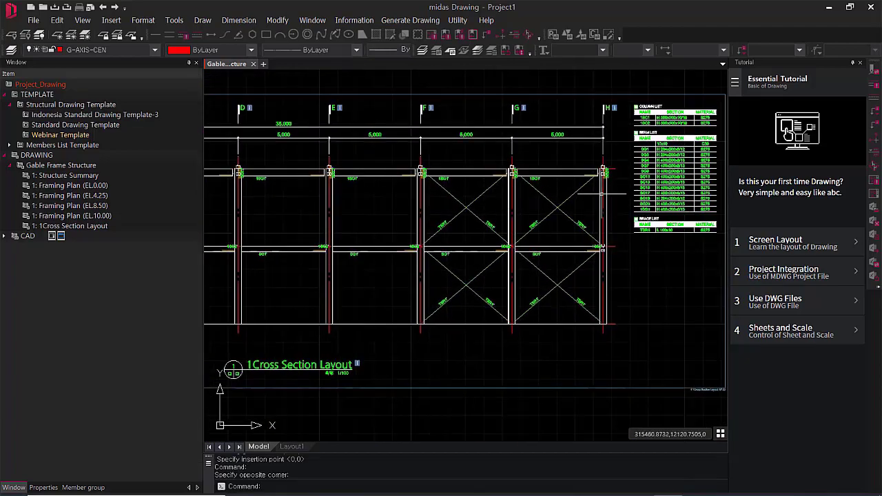
scroll(602, 195, up, 3)
scroll(606, 193, down, 5)
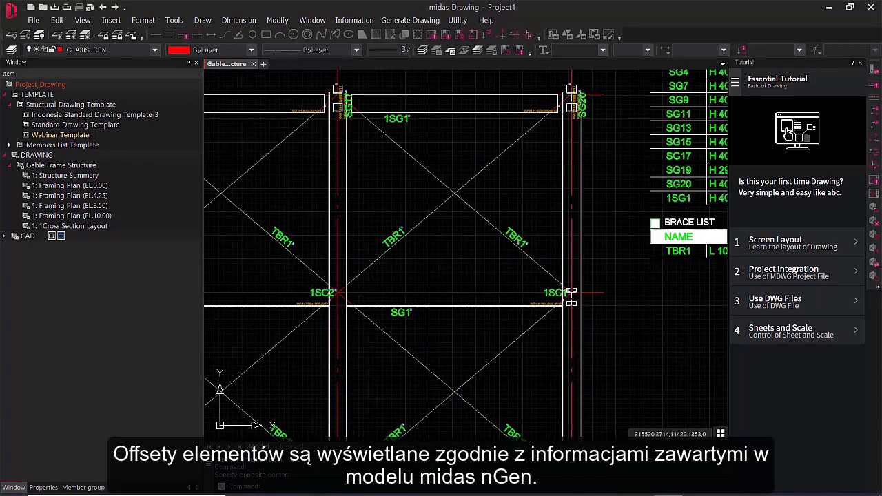
scroll(588, 185, up, 4)
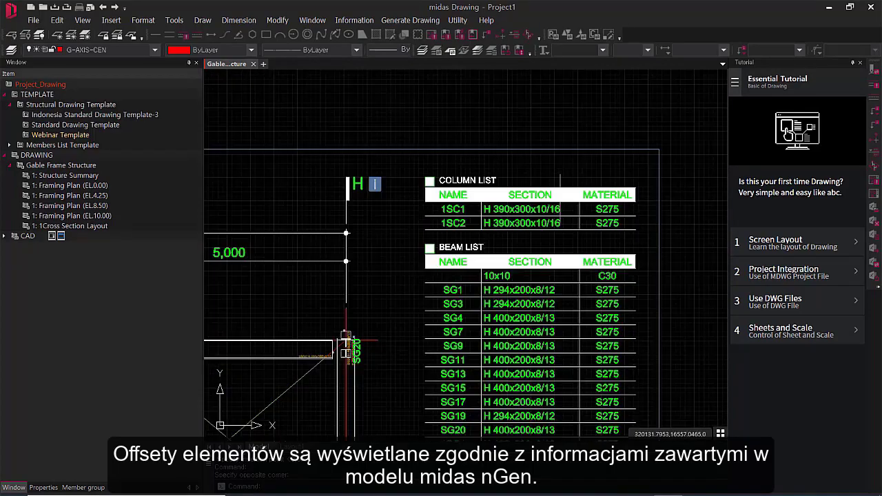
scroll(554, 207, down, 3)
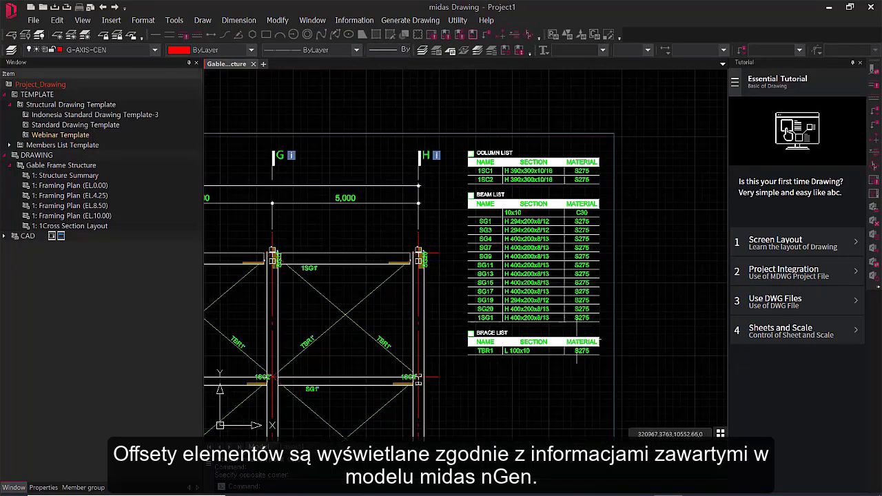
scroll(551, 329, down, 6)
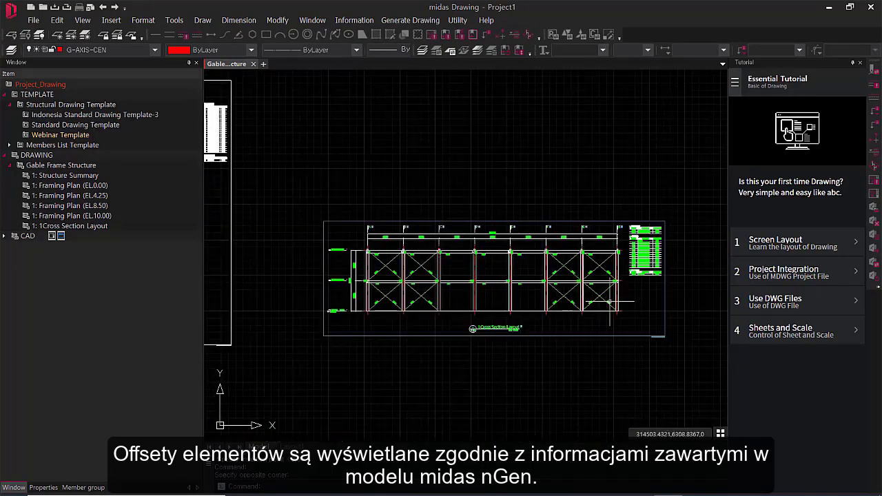
scroll(599, 303, up, 5)
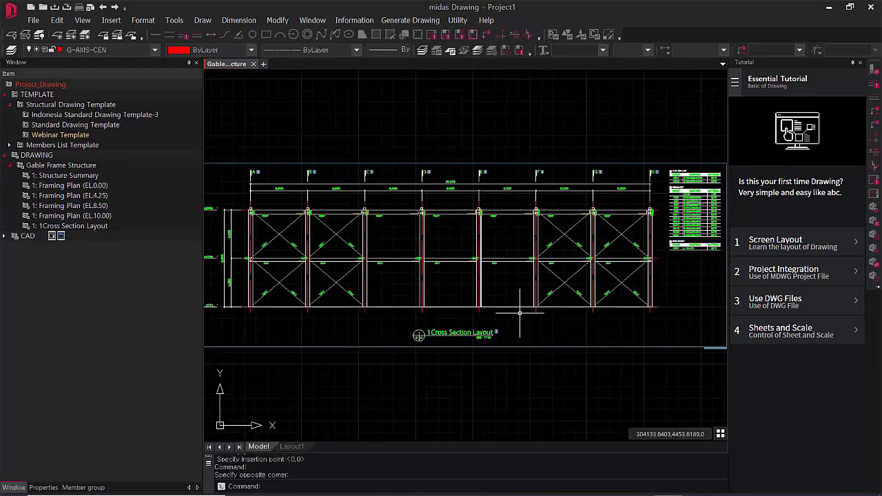
Repeat Generate Structural Section on grid line A of the EL. 10.00 plan and place the layout above the 1Cross Section Layout
scroll(524, 314, down, 2)
scroll(452, 298, down, 4)
middle_drag(252, 267, 377, 272)
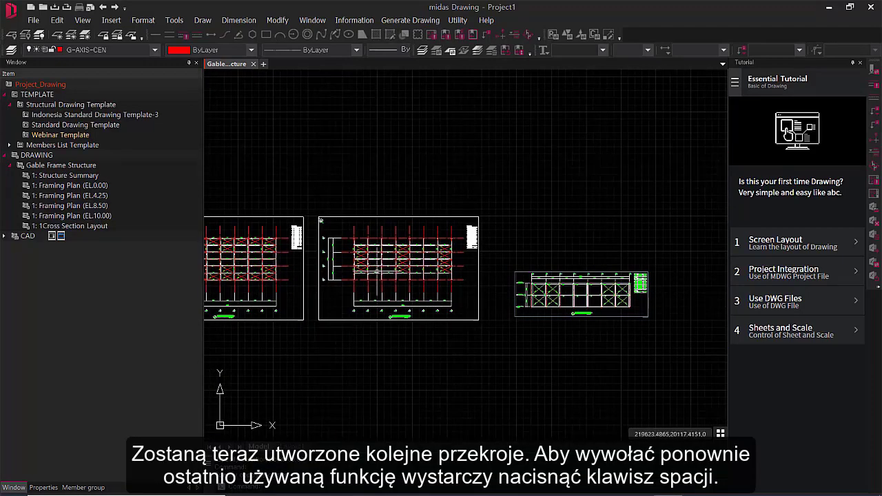
scroll(377, 272, up, 6)
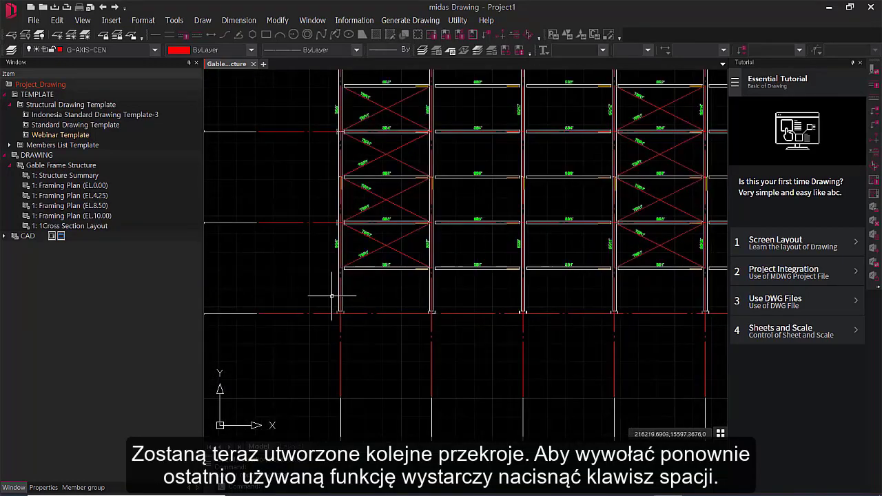
scroll(332, 295, down, 6)
scroll(475, 307, up, 7)
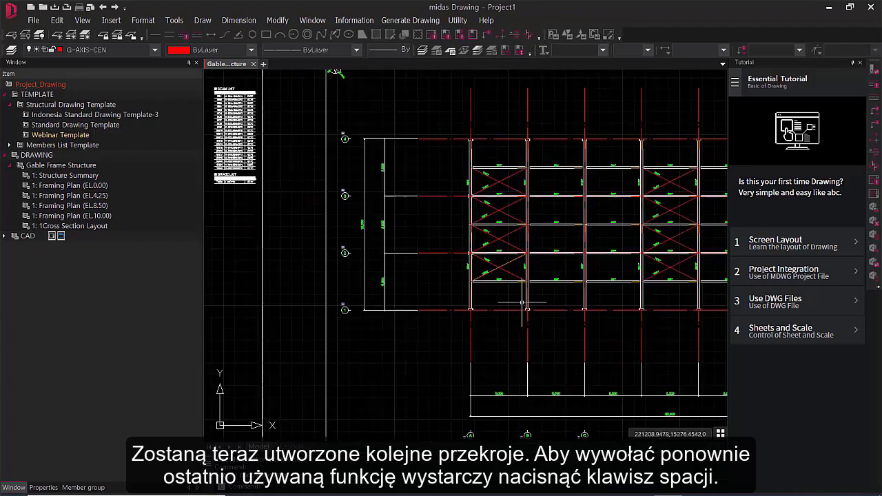
key(space)
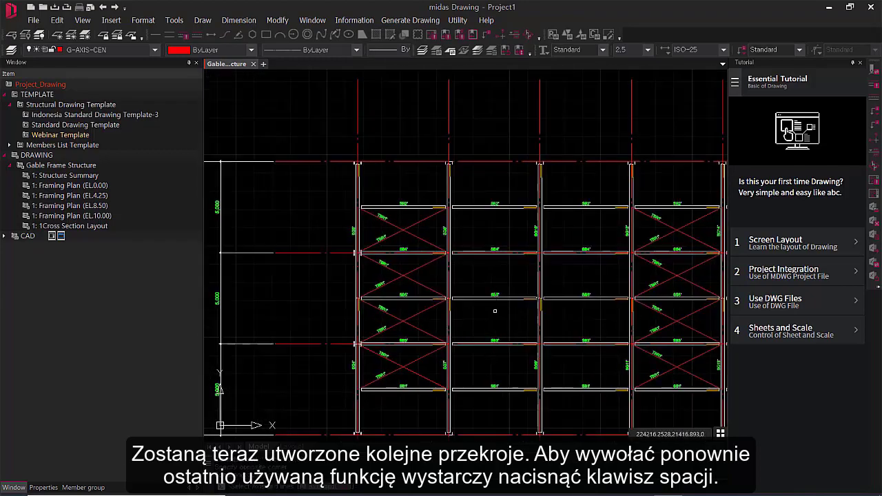
click(344, 159)
click(356, 122)
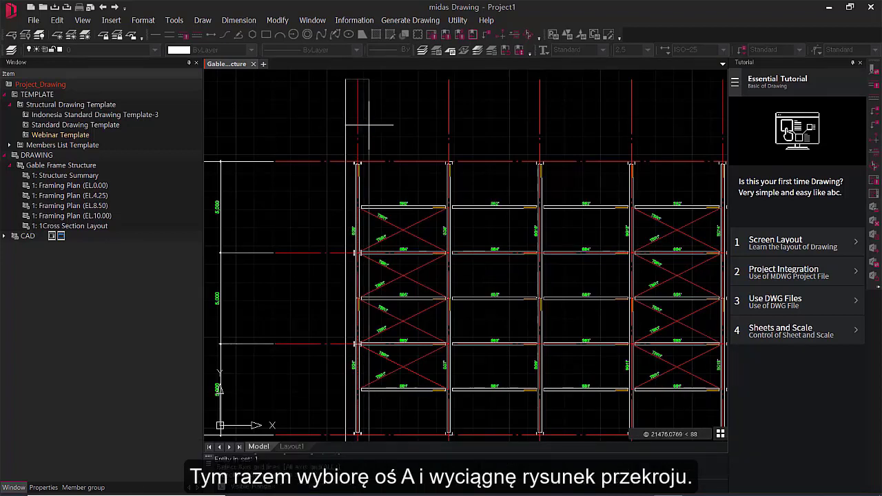
key(Return)
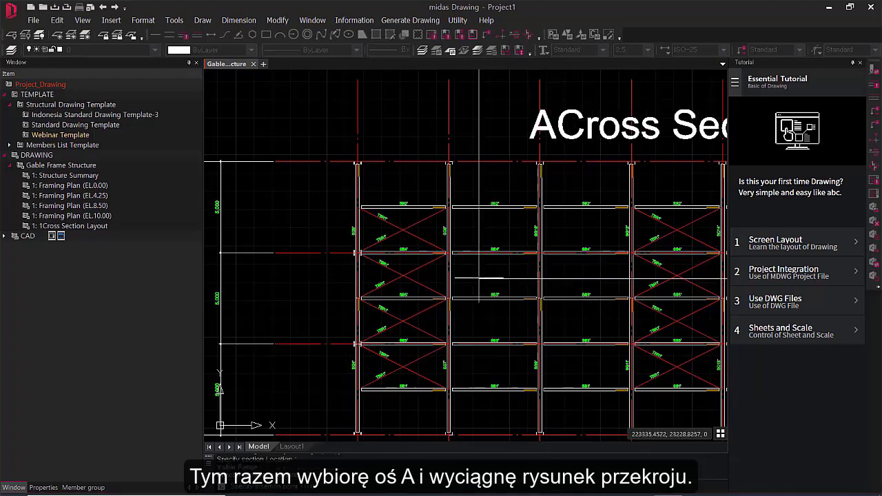
scroll(234, 199, down, 4)
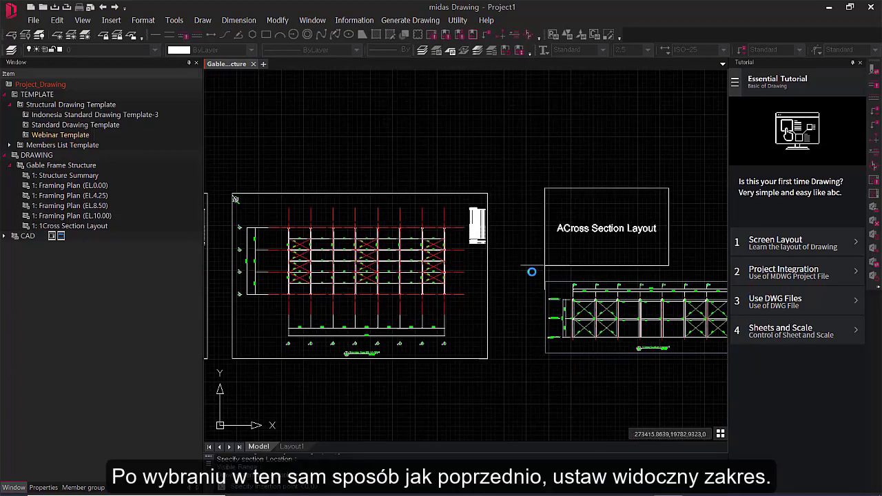
click(532, 271)
Examine the ridge, the sloped roof girders and the column-top connections in the ACross Section Layout
scroll(598, 238, up, 5)
scroll(603, 227, up, 4)
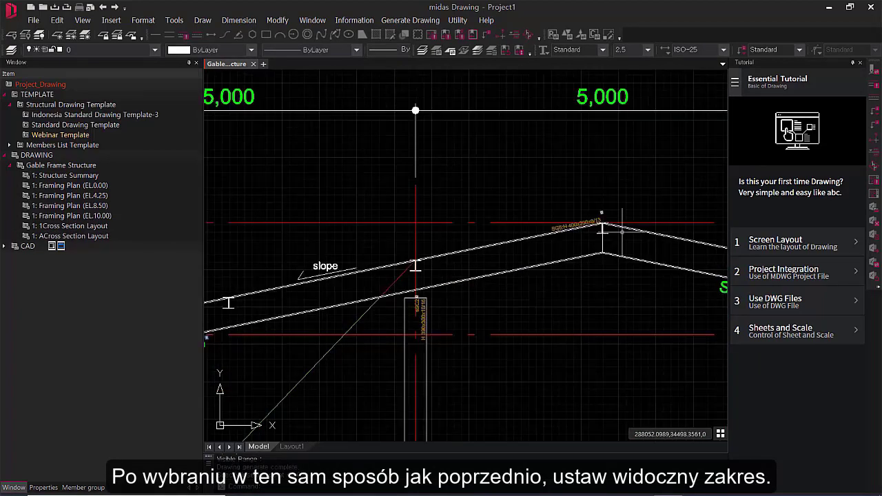
scroll(603, 229, up, 4)
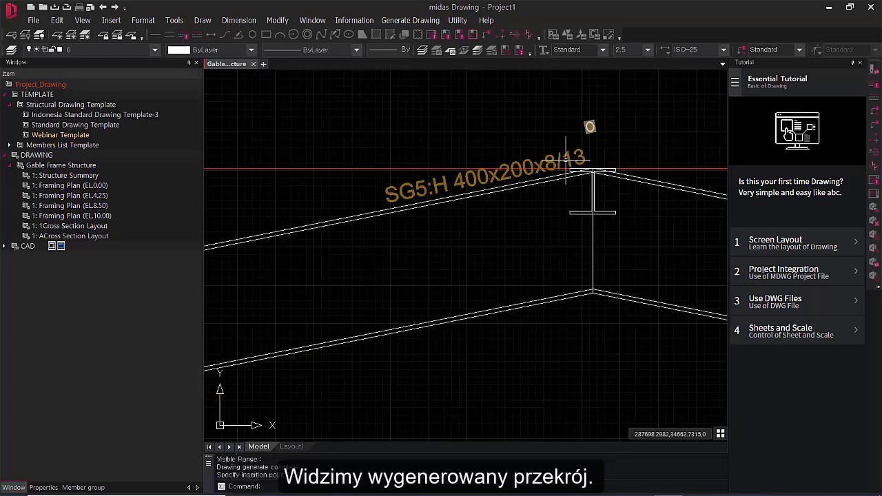
scroll(591, 214, down, 3)
scroll(592, 231, down, 3)
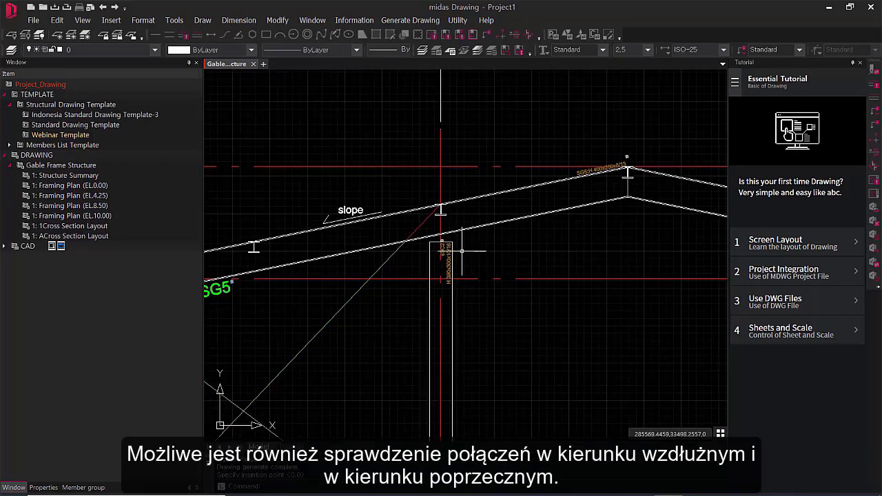
middle_drag(442, 296, 478, 244)
scroll(478, 259, down, 3)
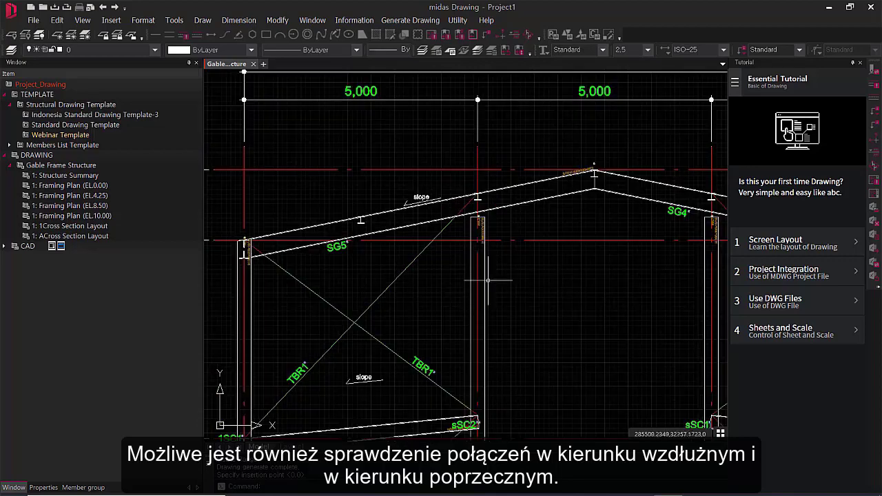
scroll(490, 207, up, 2)
scroll(500, 160, up, 4)
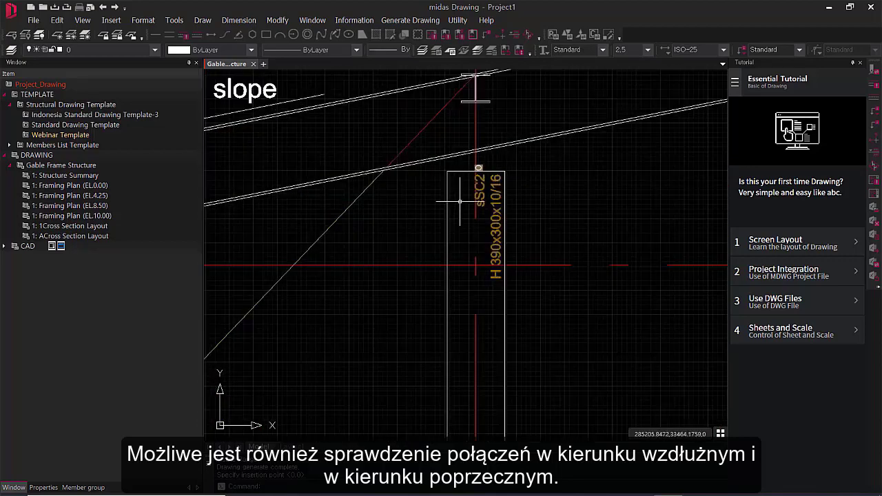
scroll(486, 260, down, 1)
scroll(432, 220, down, 2)
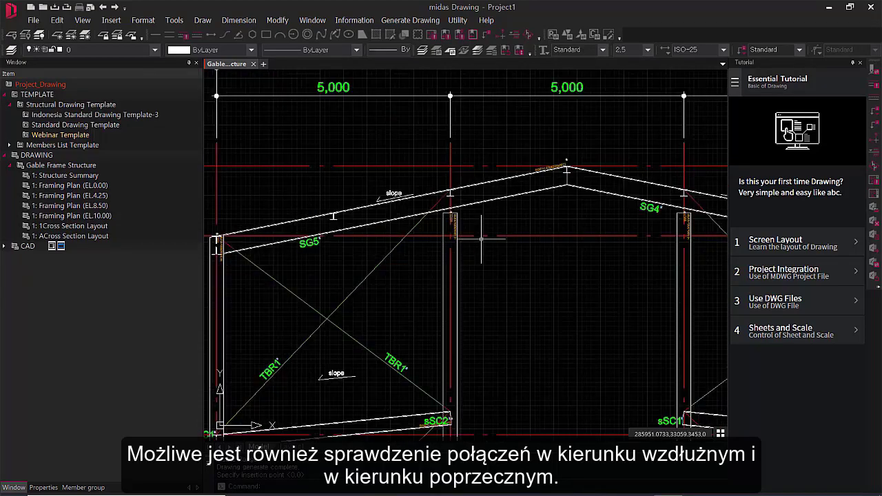
middle_drag(573, 274, 379, 265)
middle_drag(547, 251, 496, 179)
scroll(552, 276, down, 2)
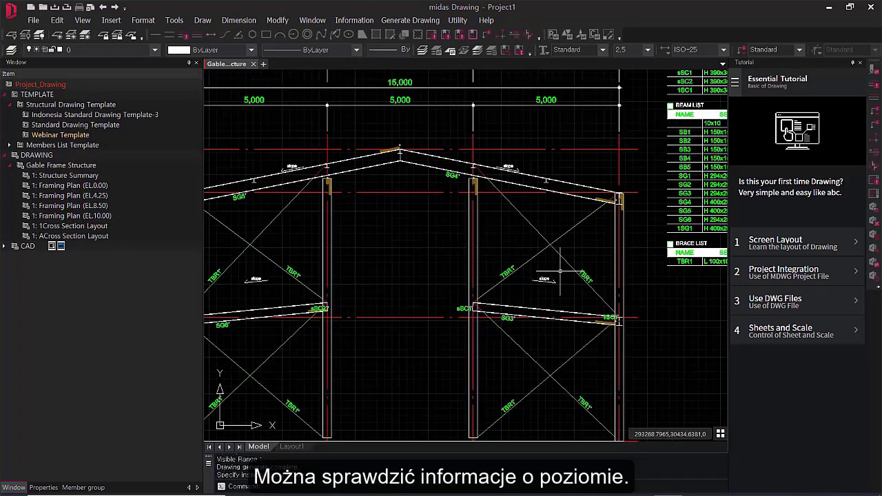
Inspect the sSC1 column to SG3 girder connection and the adjoining lower TBR1 brace, highlighting the brace and then clearing the selection
scroll(499, 254, up, 3)
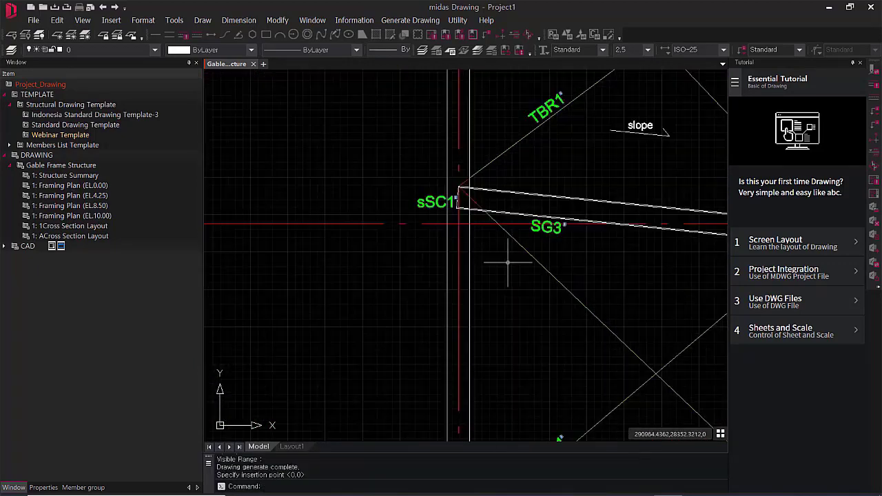
scroll(499, 204, up, 3)
click(498, 203)
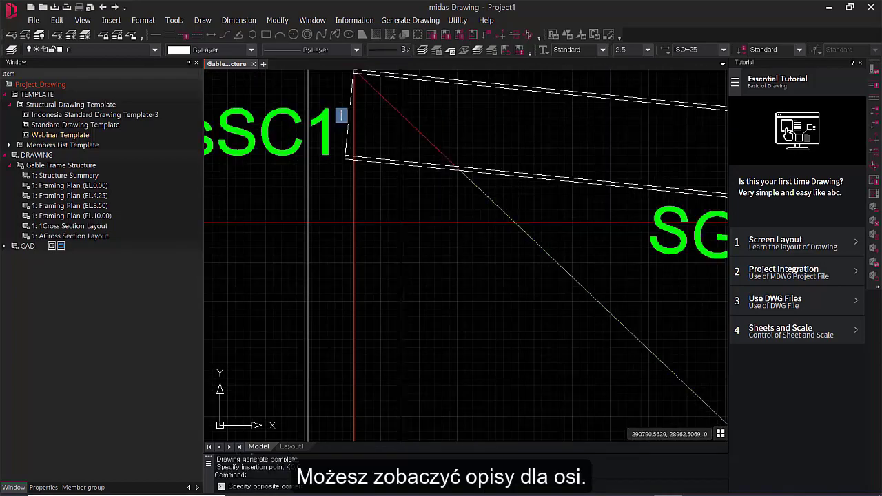
click(493, 212)
middle_drag(611, 303, 532, 222)
scroll(542, 219, down, 2)
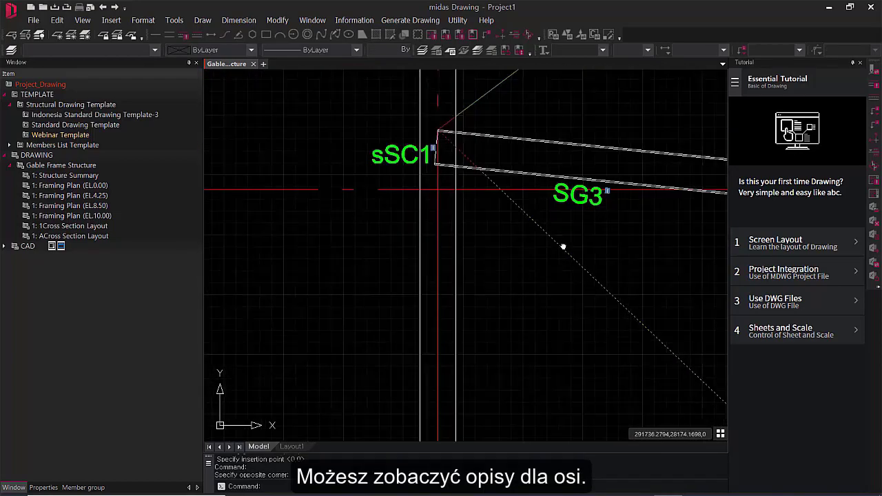
scroll(622, 274, down, 1)
middle_drag(623, 274, 494, 204)
middle_drag(593, 278, 544, 217)
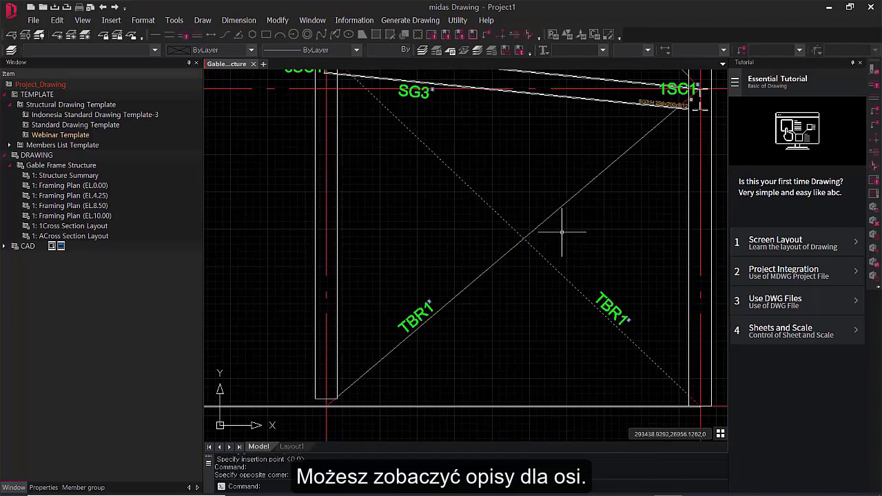
key(Escape)
scroll(621, 242, down, 5)
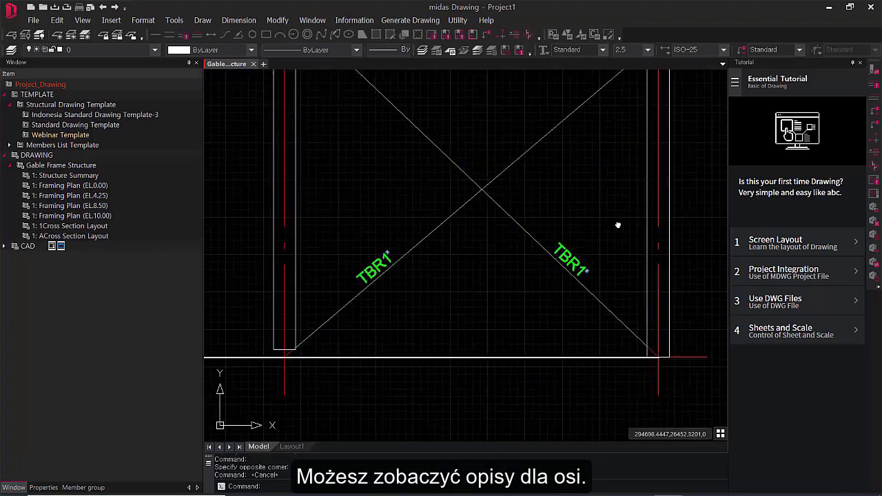
Examine the level marks and height dimensions of the ACross Section Layout from ground level up to the ridge
middle_drag(510, 243, 628, 313)
middle_drag(437, 290, 522, 276)
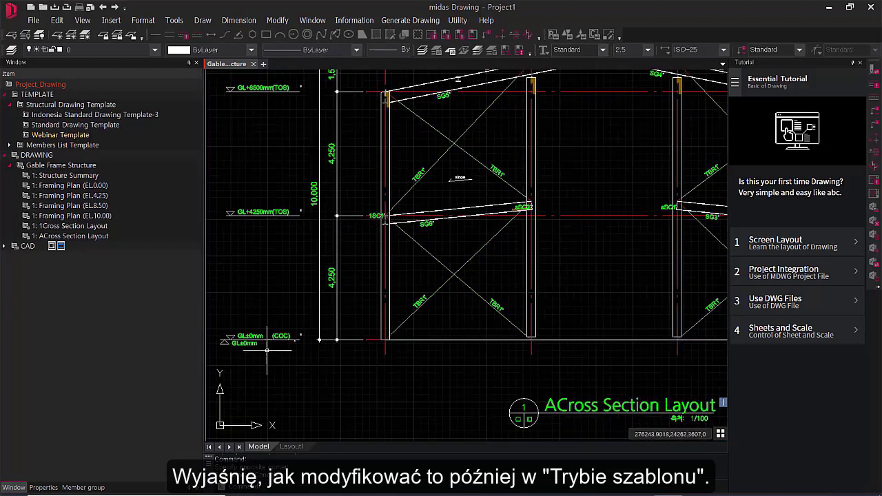
scroll(382, 345, up, 5)
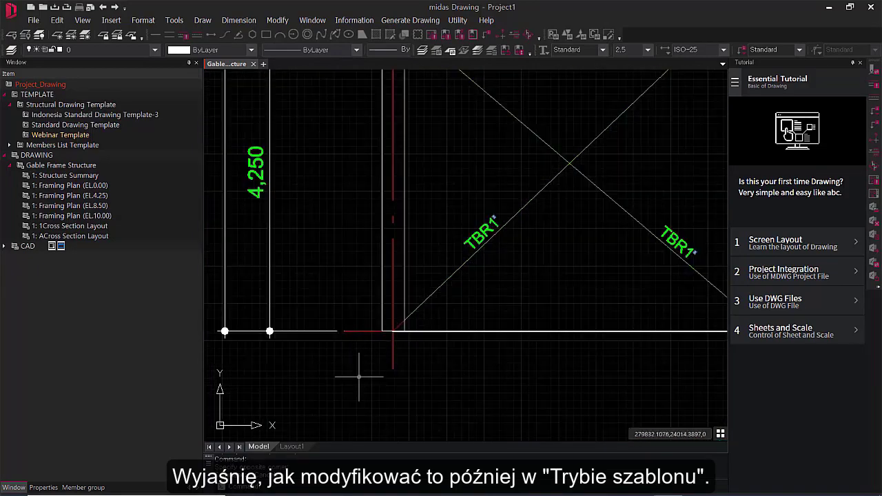
scroll(414, 378, down, 2)
middle_drag(495, 383, 486, 389)
scroll(482, 379, down, 1)
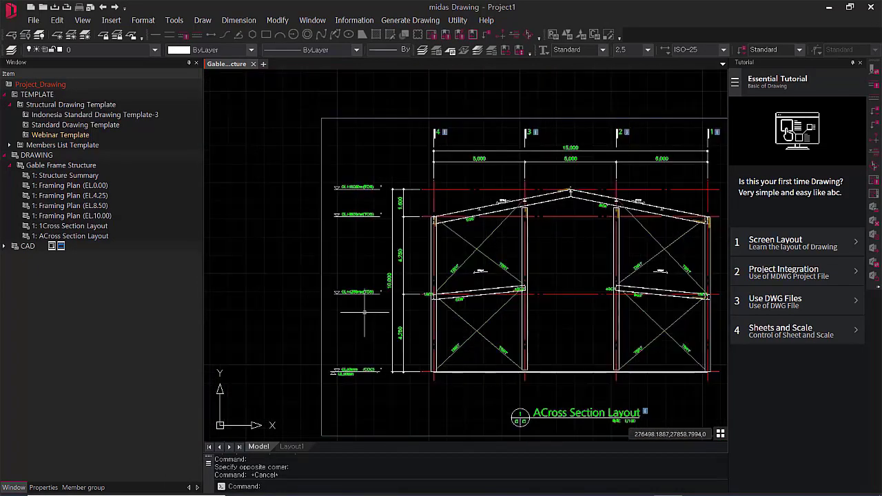
scroll(371, 311, up, 2)
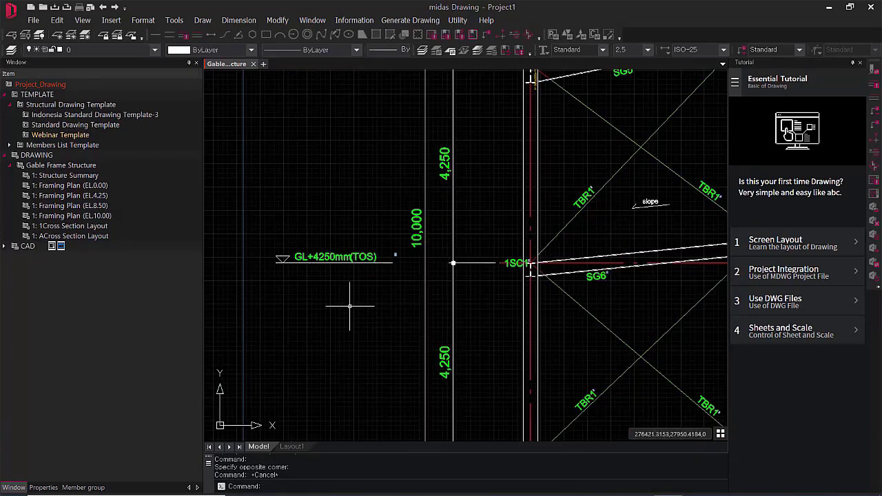
middle_drag(321, 275, 367, 298)
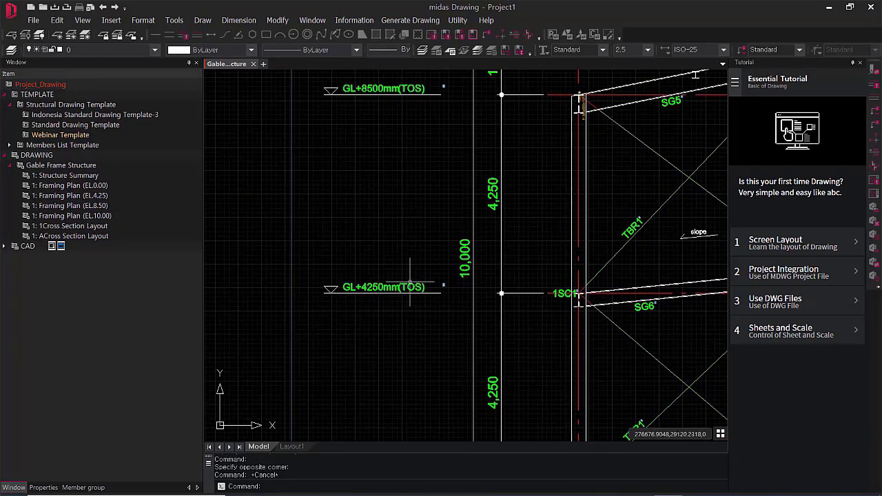
middle_drag(410, 111, 400, 295)
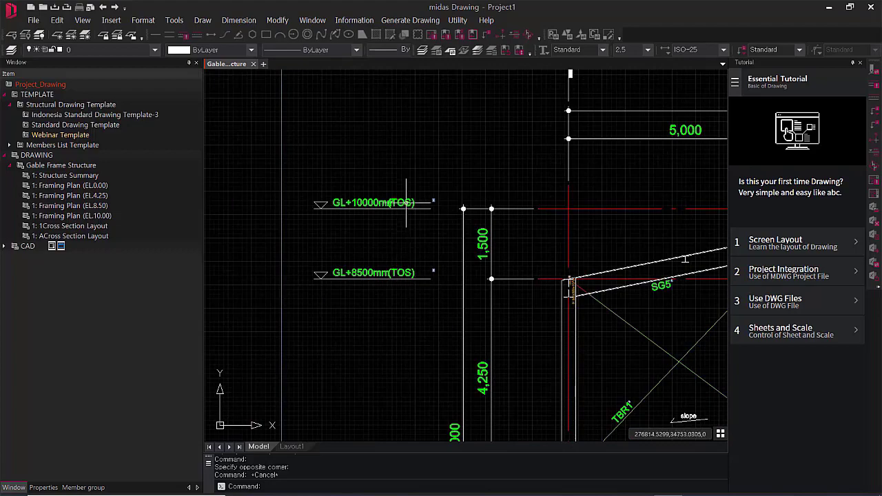
scroll(419, 200, up, 2)
scroll(390, 260, down, 3)
middle_drag(397, 261, 395, 81)
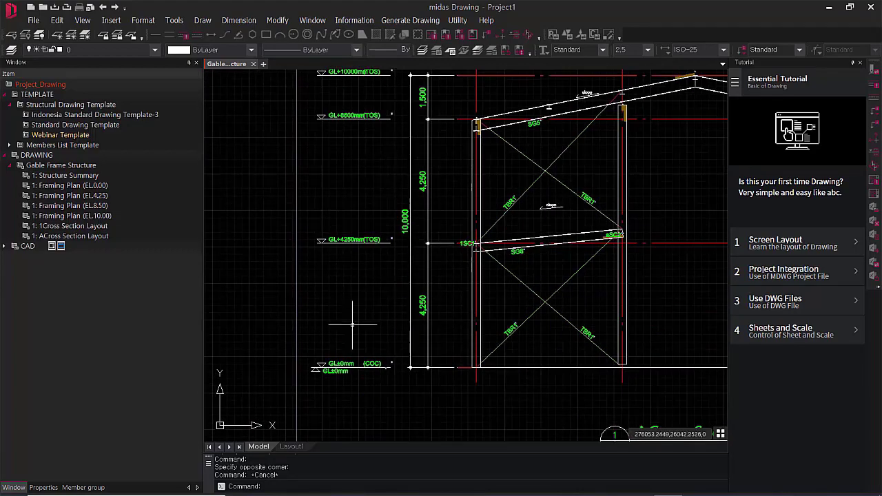
Examine the ground-level mark, the grid-line numbers and the horizontal spacing dimensions of the ACross Section Layout
scroll(366, 371, up, 3)
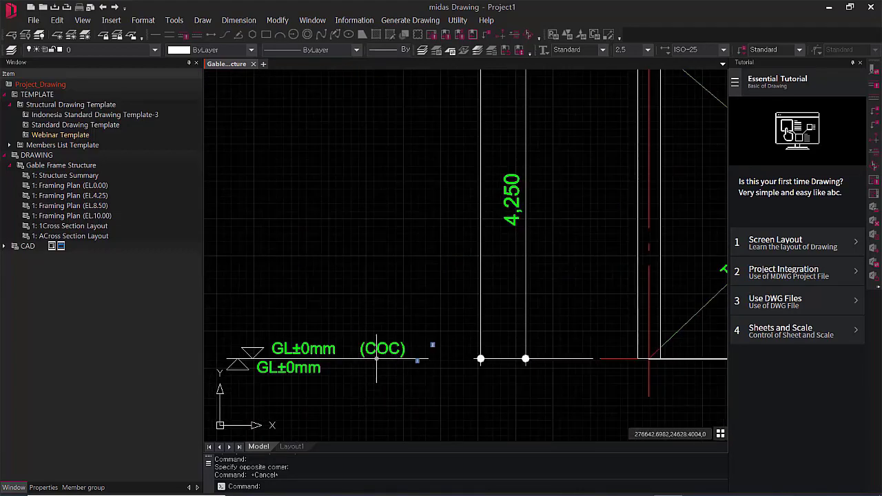
scroll(473, 356, down, 1)
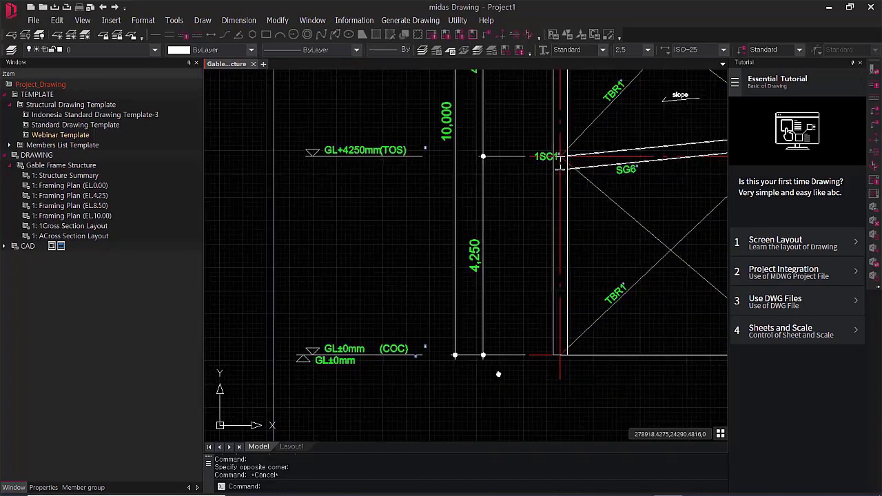
middle_drag(498, 370, 429, 360)
scroll(317, 334, down, 3)
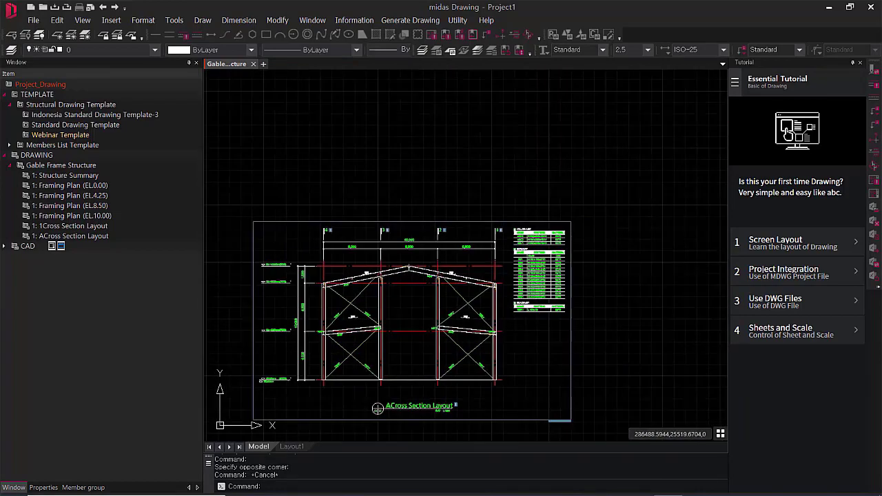
scroll(421, 228, up, 1)
scroll(586, 175, up, 2)
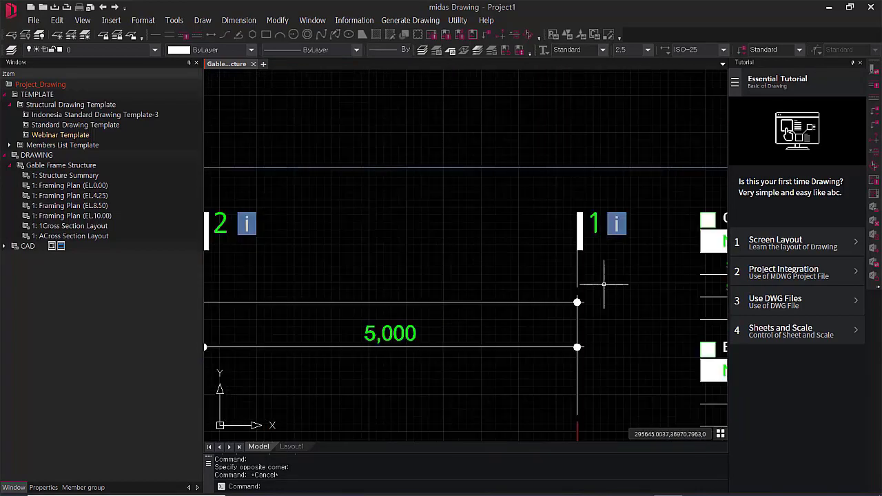
scroll(595, 291, down, 3)
scroll(558, 298, up, 1)
scroll(559, 298, down, 4)
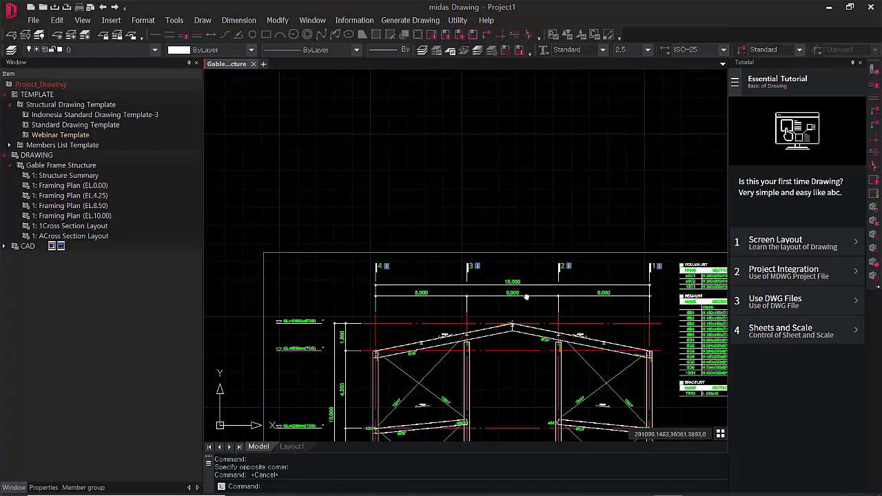
Check the grid-line symbols along the lower edge of the Framing Plan (EL.10.00) against the section's grid lines
scroll(576, 273, down, 4)
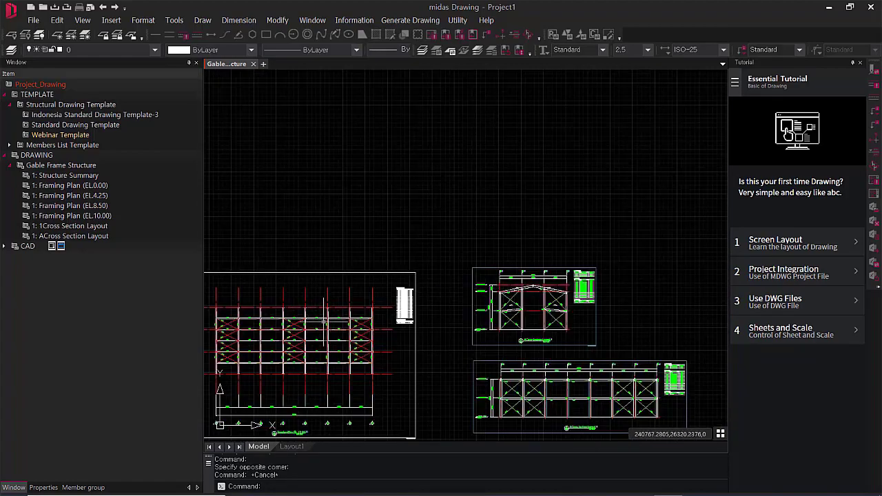
scroll(324, 322, up, 5)
scroll(407, 341, down, 4)
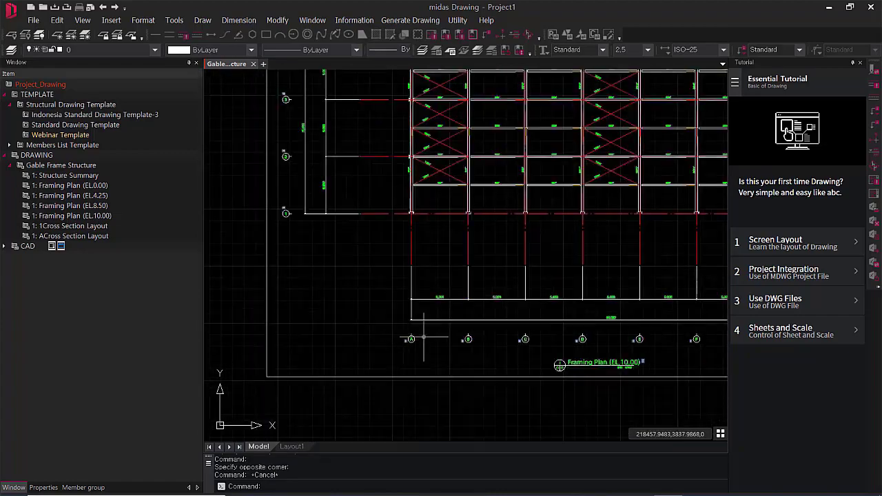
scroll(563, 299, down, 2)
scroll(651, 271, up, 2)
scroll(576, 236, up, 3)
Examine the column, beam and brace lists beside the ACross Section Layout
scroll(557, 236, up, 3)
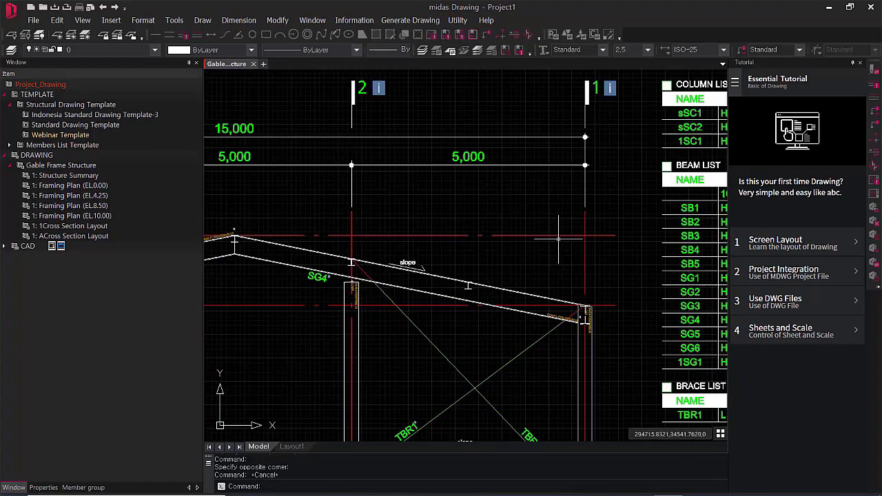
scroll(557, 237, down, 3)
scroll(629, 215, up, 3)
scroll(629, 214, up, 1)
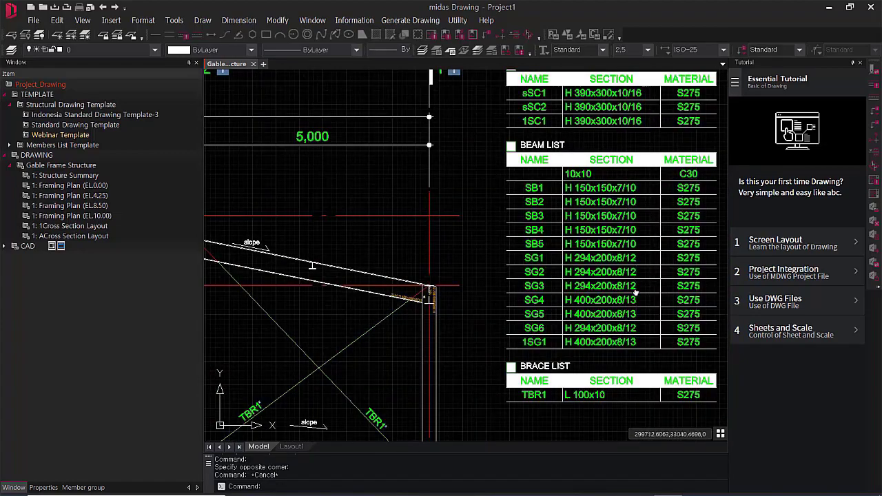
scroll(562, 259, down, 6)
scroll(562, 259, down, 3)
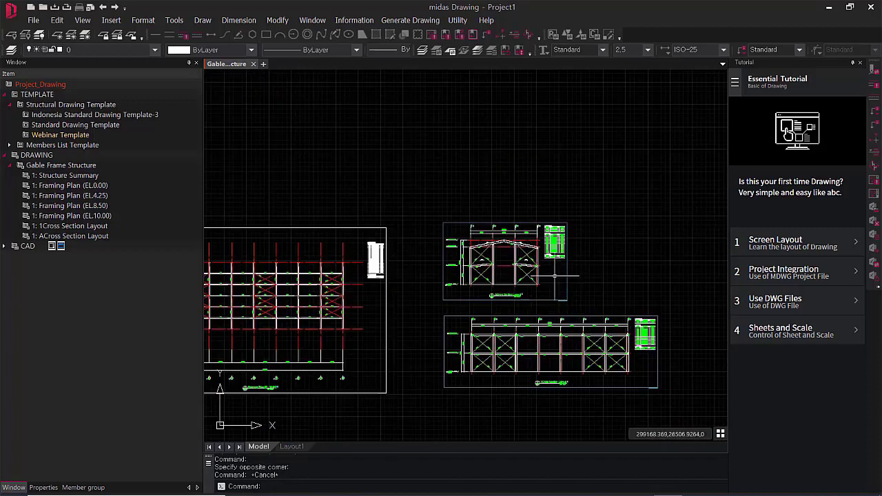
Repeat Generate Structural Section on grid line H of the EL.10.00 plan, set the visible range, and place the layout beside the ACross Section Layout
middle_drag(351, 304, 516, 306)
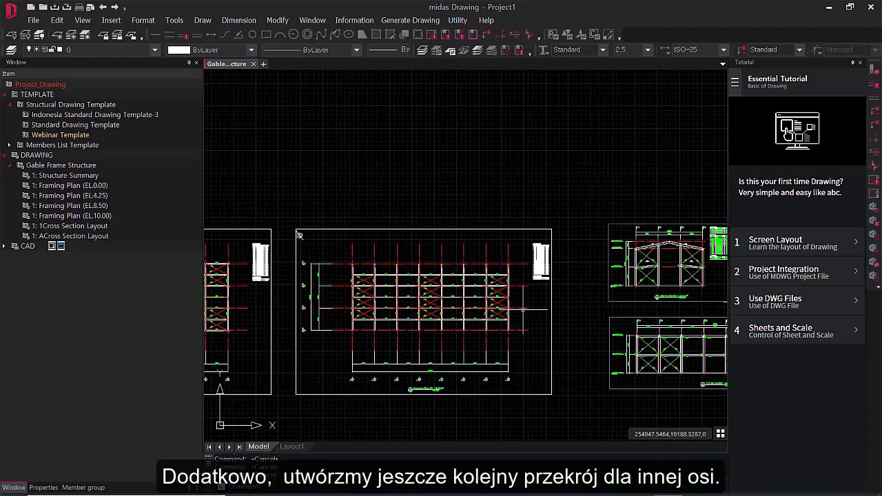
scroll(524, 313, up, 5)
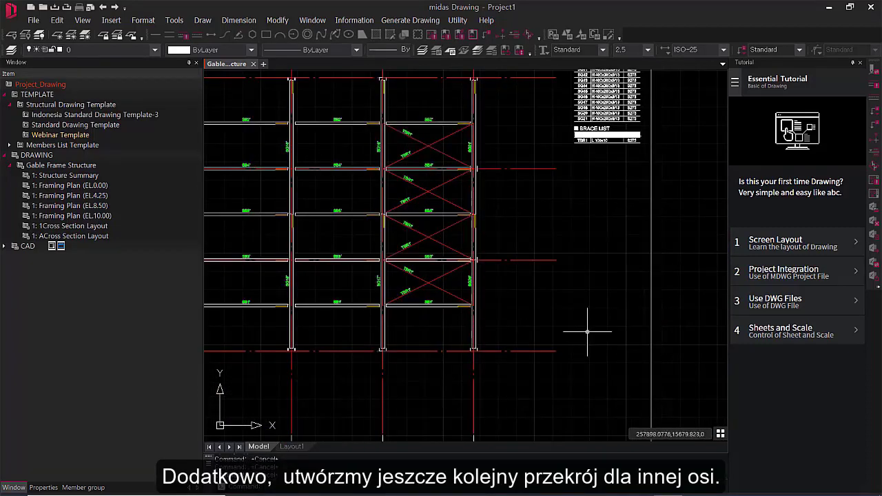
key(space)
click(473, 380)
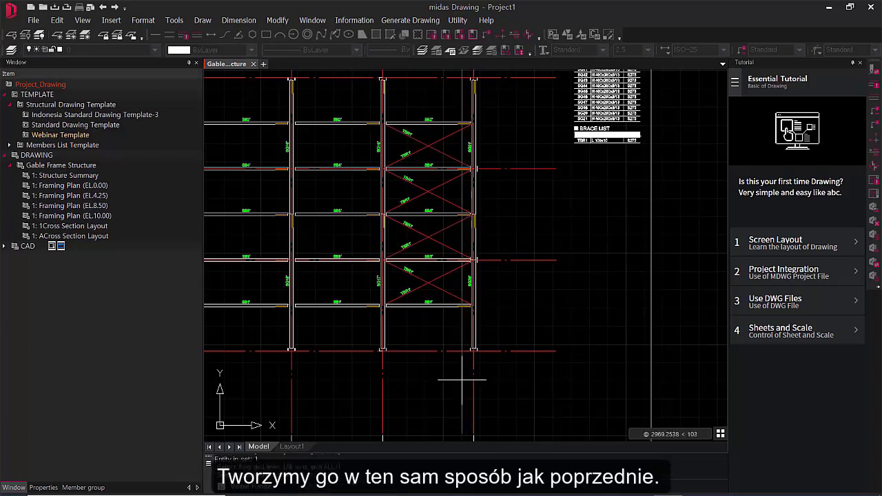
key(space)
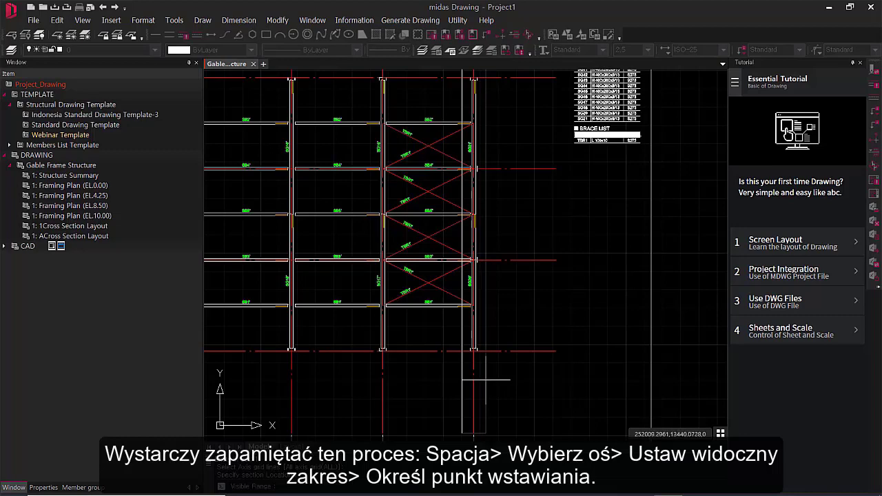
click(486, 379)
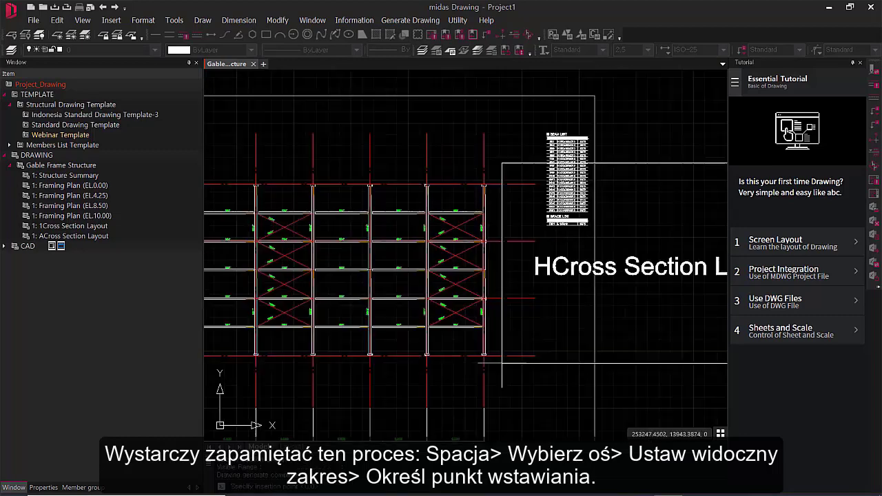
scroll(486, 380, down, 5)
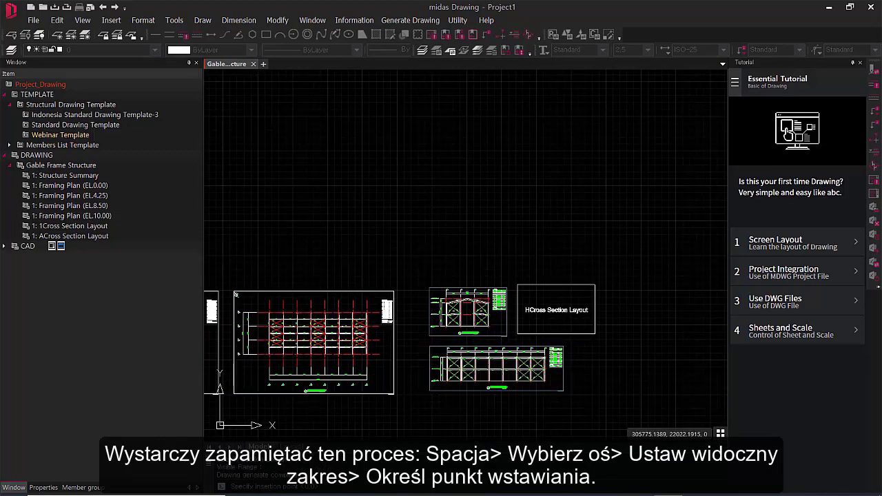
click(556, 310)
Examine the sloped roof girder and the cut sections of beams SB2, SB4 and 1SG1 in the HCross Section Layout
scroll(576, 331, up, 6)
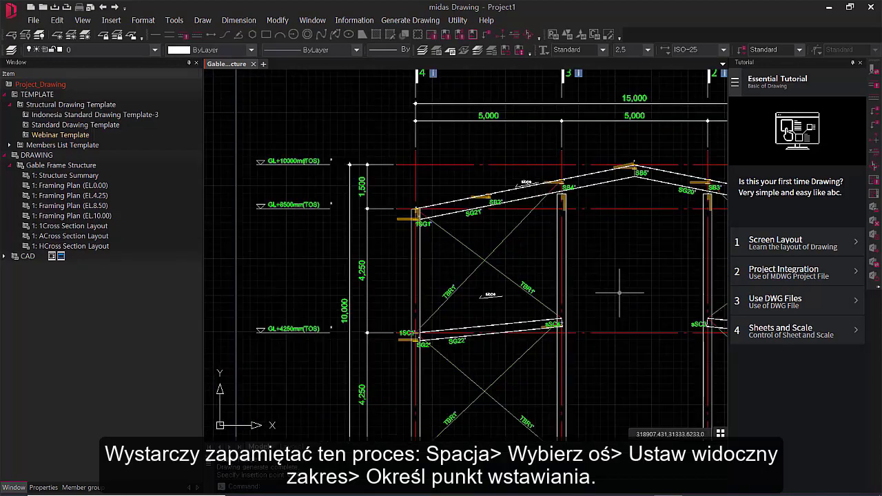
scroll(476, 269, up, 4)
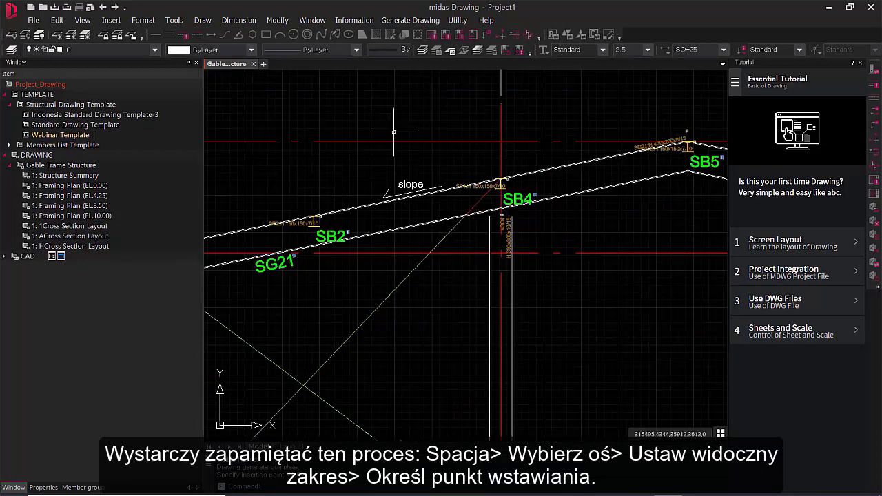
middle_drag(537, 241, 533, 231)
middle_drag(404, 235, 717, 219)
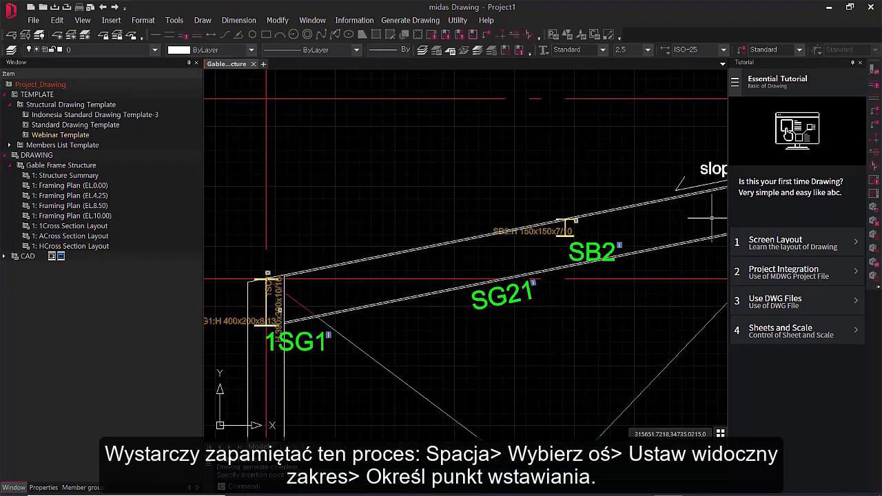
scroll(554, 233, up, 3)
scroll(564, 241, down, 6)
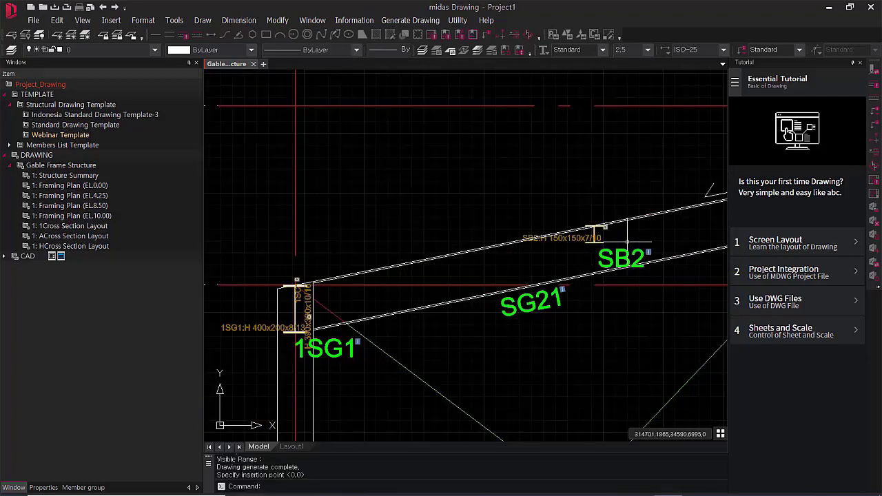
scroll(578, 224, up, 6)
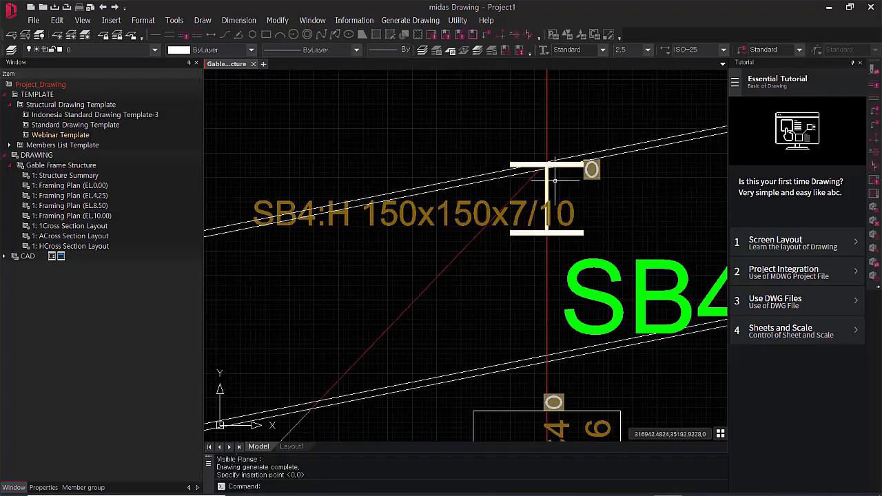
scroll(571, 176, down, 6)
middle_drag(514, 239, 258, 83)
scroll(600, 282, up, 4)
scroll(566, 276, down, 10)
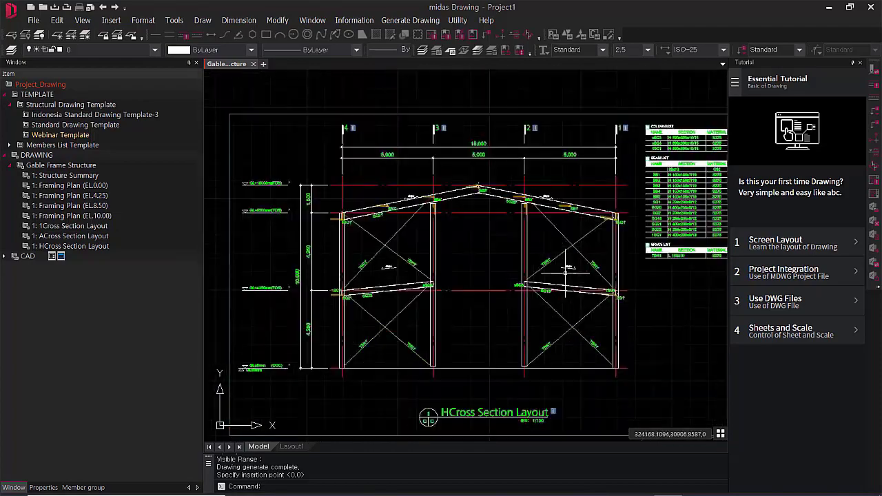
Inspect the cut section of girder SG2 at column 1SC1 on the GL+4250 level of the HCross Section Layout
middle_drag(565, 276, 681, 275)
scroll(585, 274, up, 8)
scroll(542, 275, down, 2)
middle_drag(517, 276, 527, 250)
scroll(400, 293, up, 10)
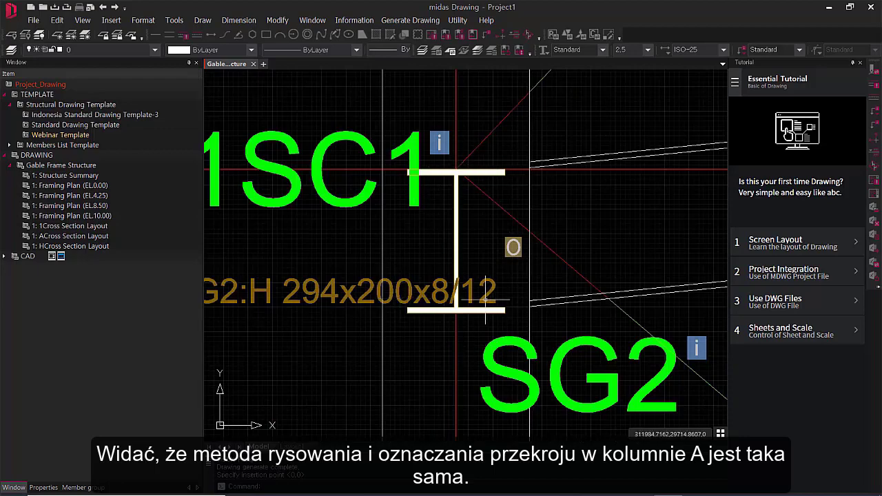
scroll(503, 268, down, 5)
scroll(567, 365, down, 5)
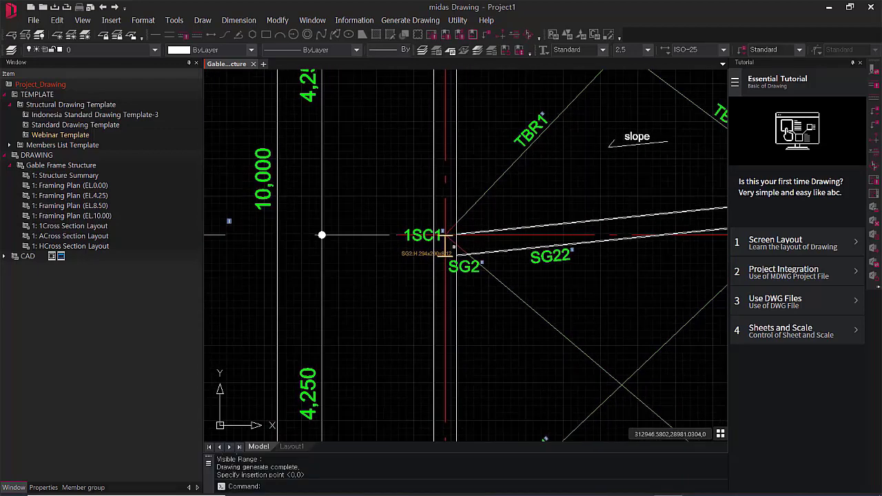
Inspect how the upper and lower flange thicknesses of the sloped mid-level girders, such as SG19, are drawn in the HCross Section Layout
scroll(413, 331, up, 7)
scroll(451, 228, up, 5)
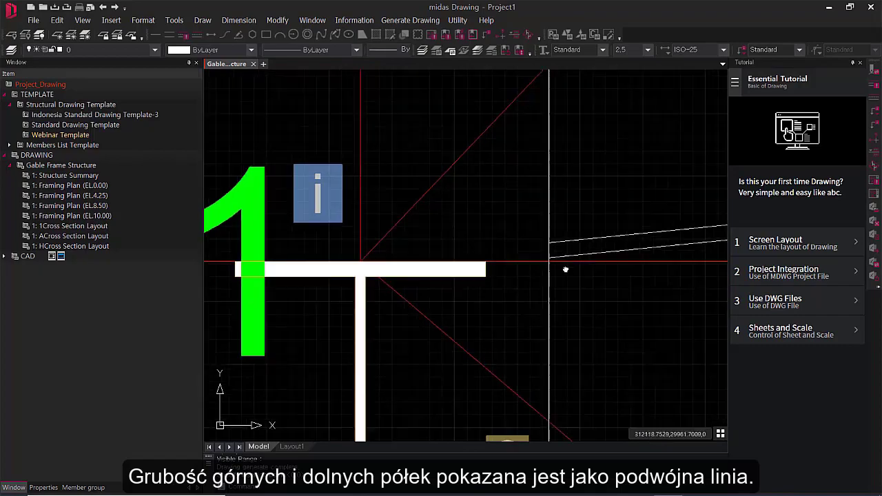
scroll(567, 268, down, 8)
scroll(398, 235, down, 6)
scroll(504, 314, up, 10)
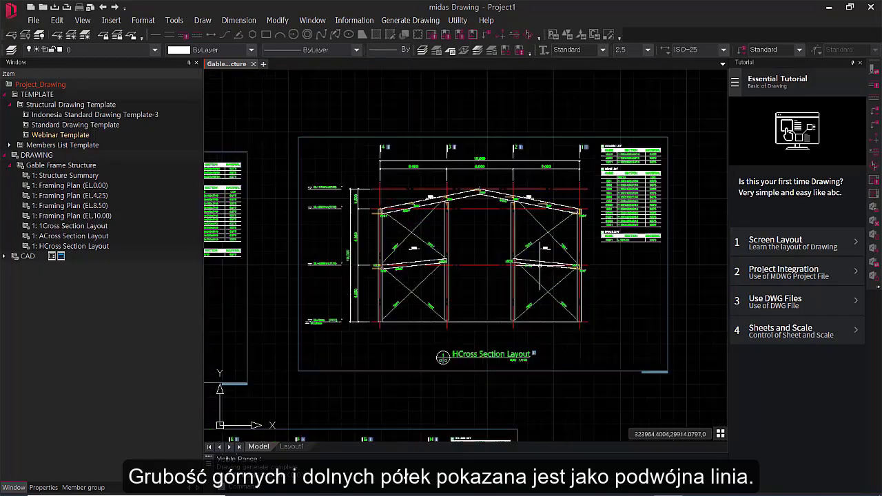
scroll(504, 314, down, 2)
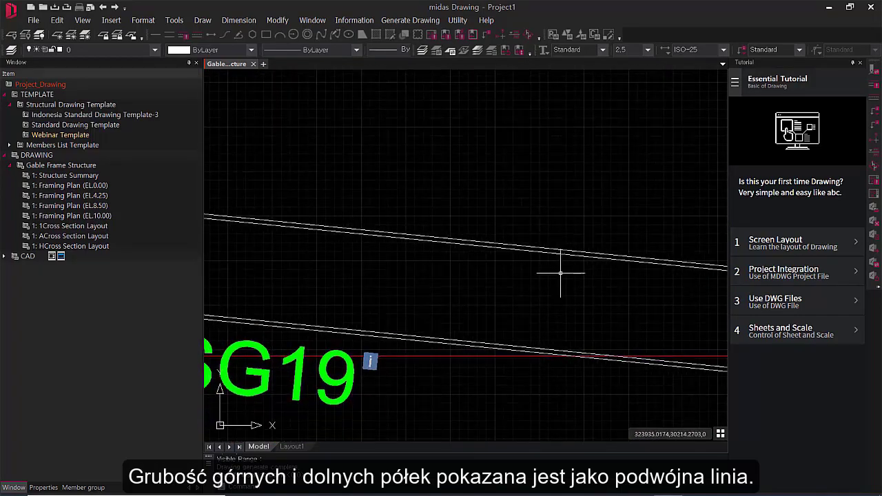
scroll(561, 271, down, 5)
scroll(530, 325, down, 5)
In the Structural Drawing Manager, set both the Structural Section and the Structural Plan to single-line display
click(411, 20)
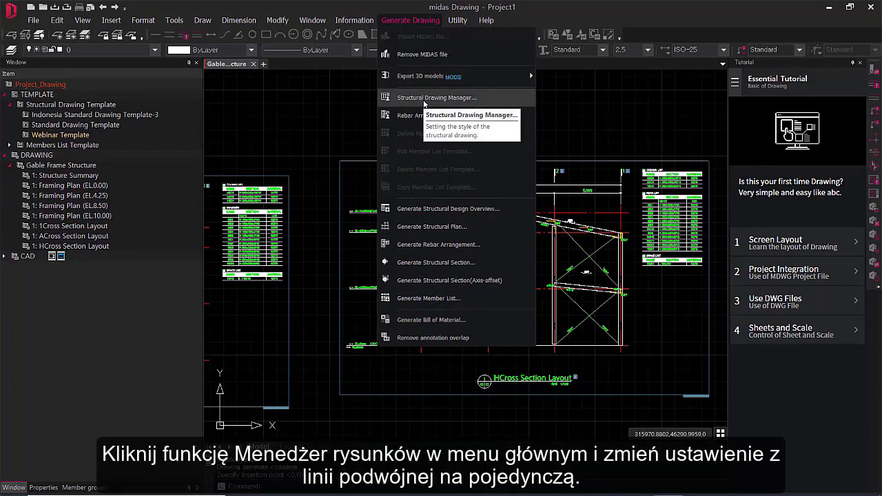
click(501, 98)
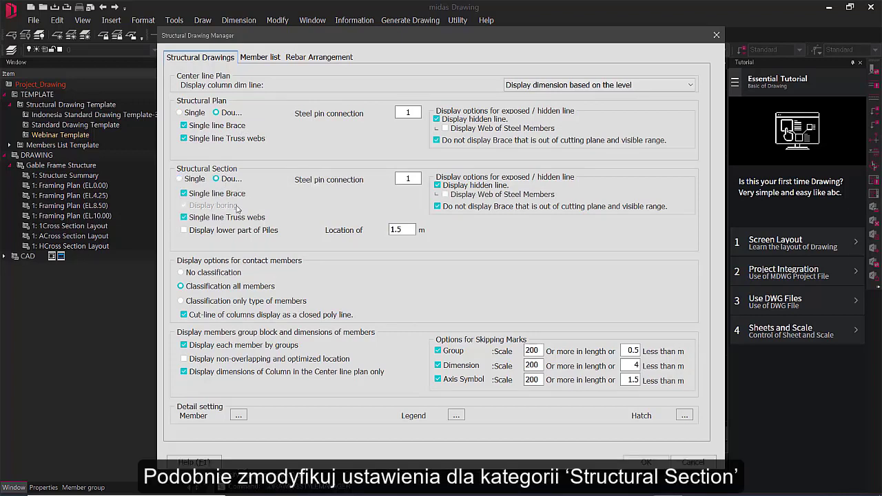
click(191, 180)
click(192, 115)
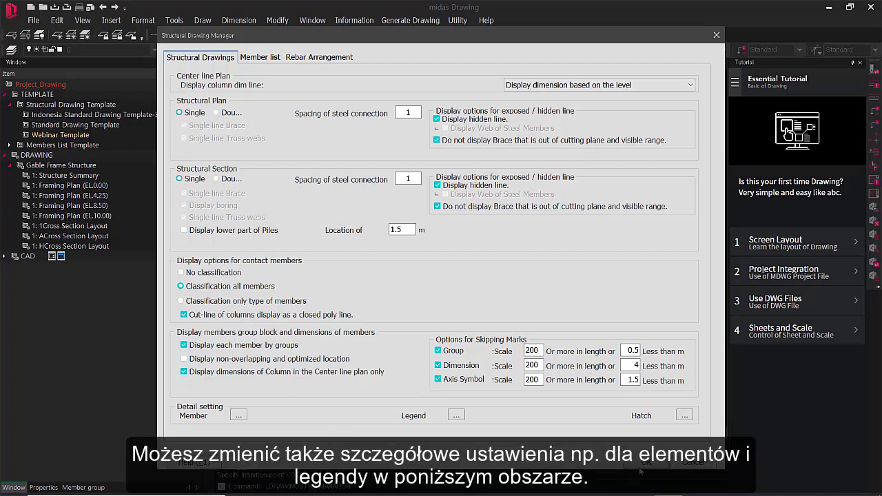
Review the Legend names and Hatch patterns in the detail settings without changing them, and open the Member detail settings
click(458, 415)
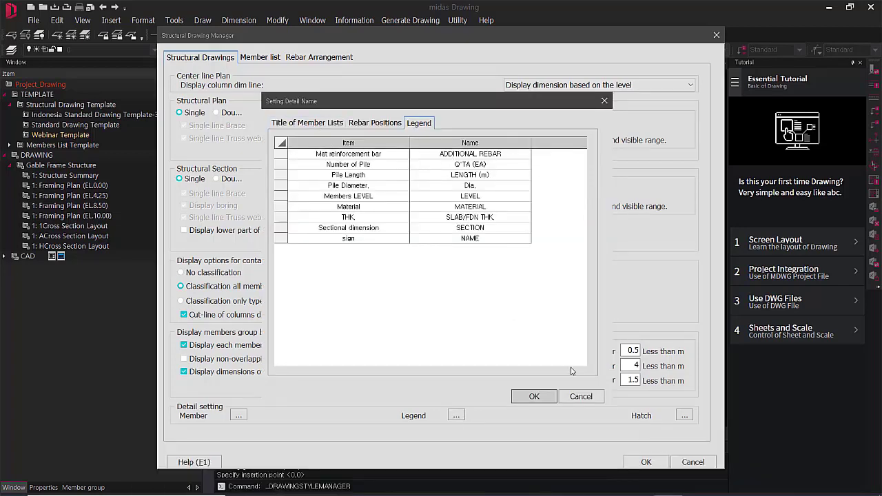
click(579, 396)
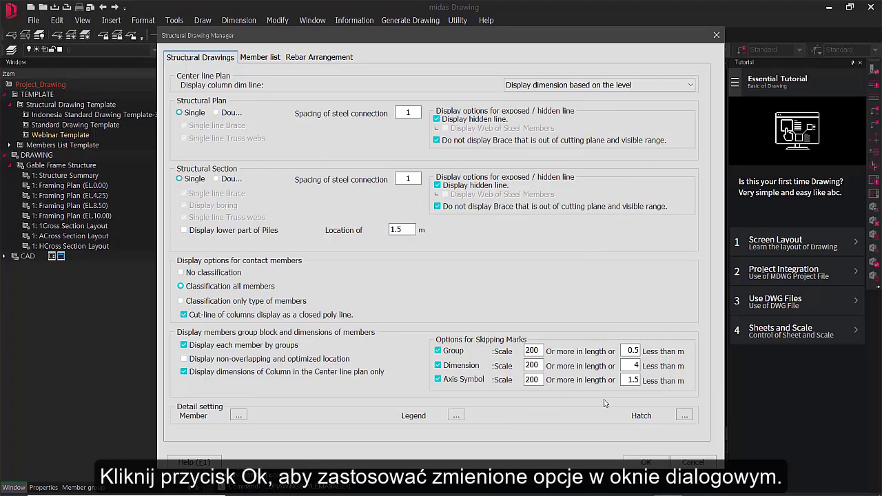
click(684, 416)
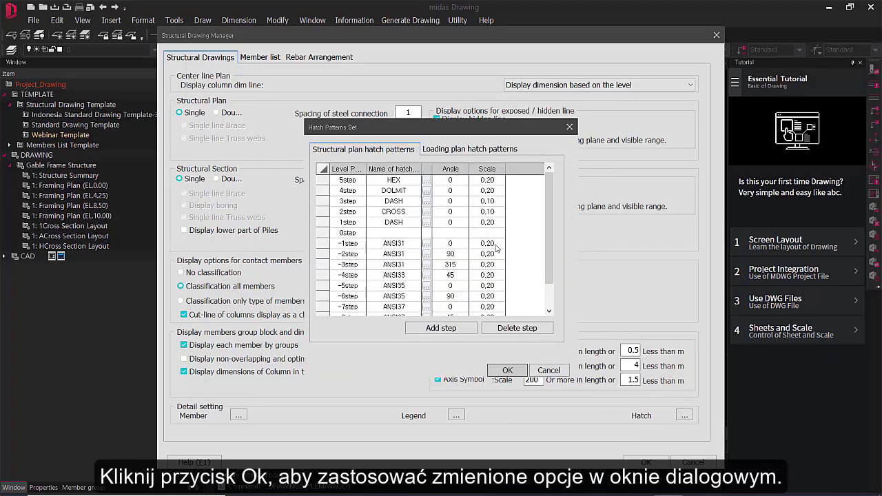
click(569, 127)
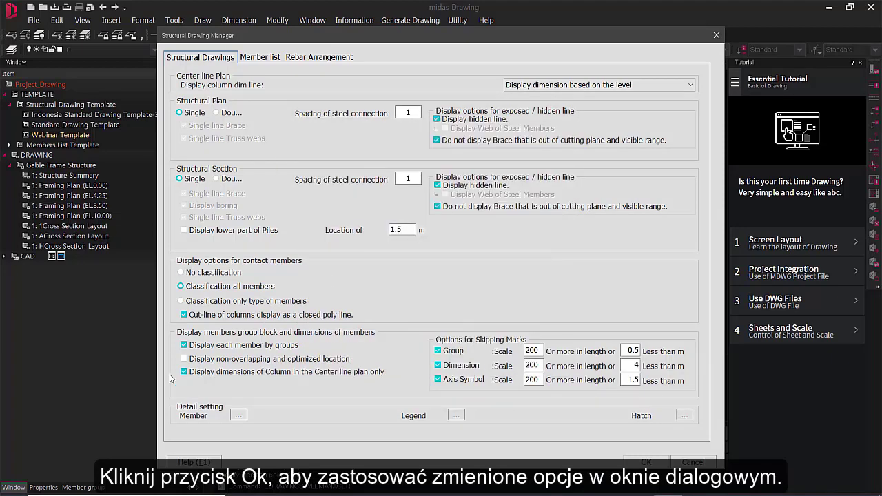
click(237, 415)
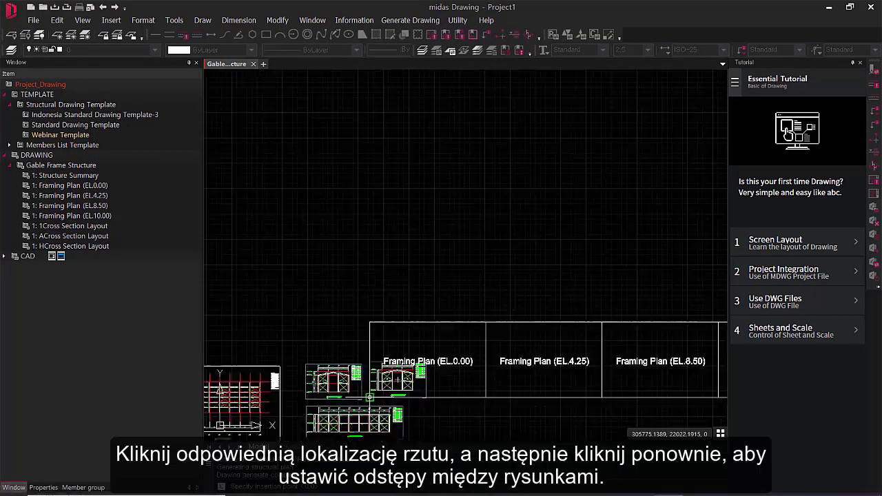
Place the EL.0.00, EL.4.25, EL.8.50 and EL.10.00 framing plans in a row directly above the existing plans, spaced to match them
scroll(402, 325, down, 4)
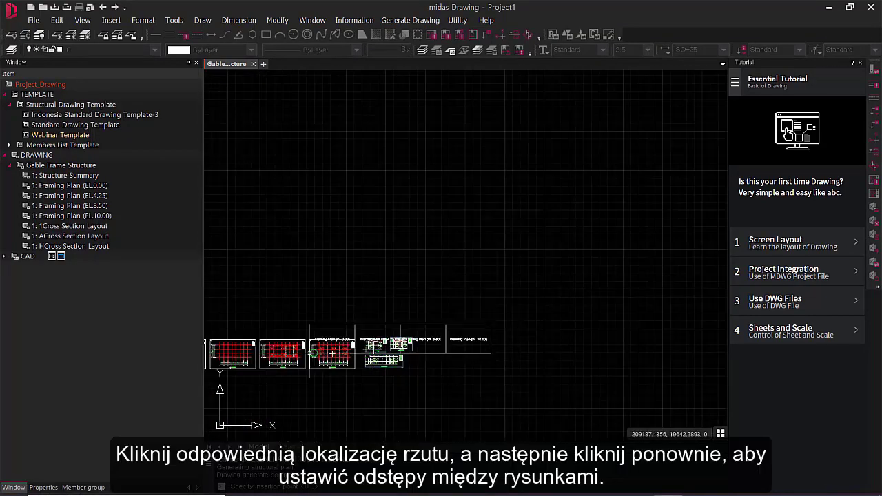
middle_drag(309, 354, 429, 354)
scroll(301, 355, up, 4)
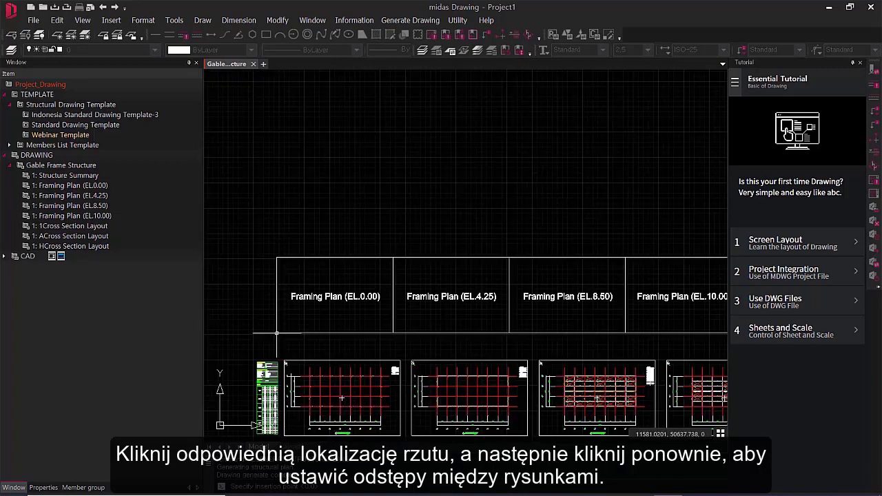
click(285, 360)
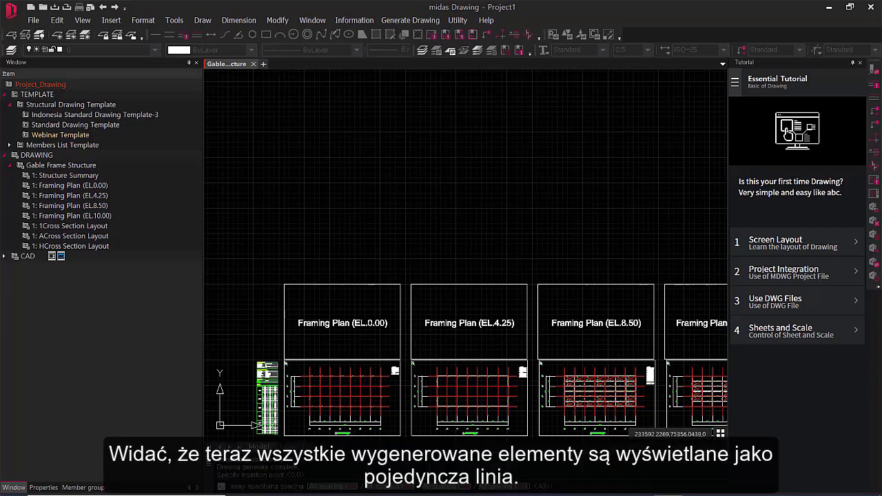
click(607, 312)
Inspect the single-line members, axis marks and connection symbols around the TBR1-braced bays of the new EL.8.50 framing plan
middle_drag(606, 324, 518, 313)
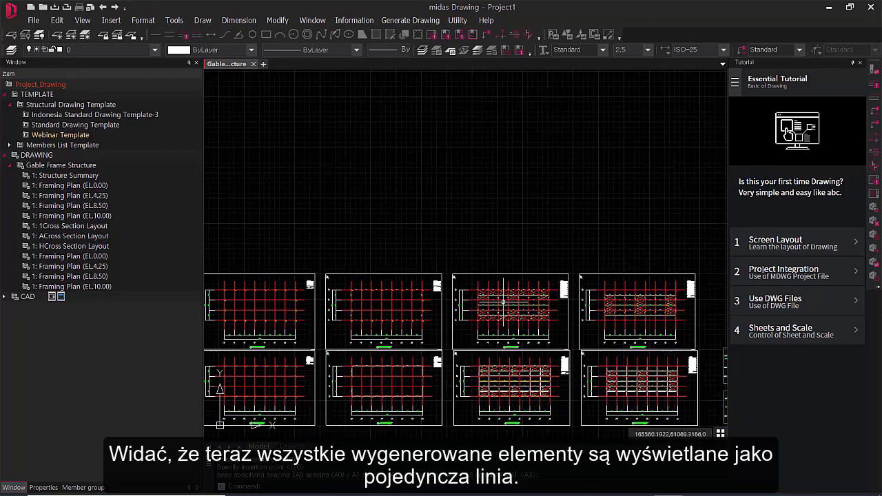
scroll(498, 301, up, 3)
scroll(490, 295, up, 8)
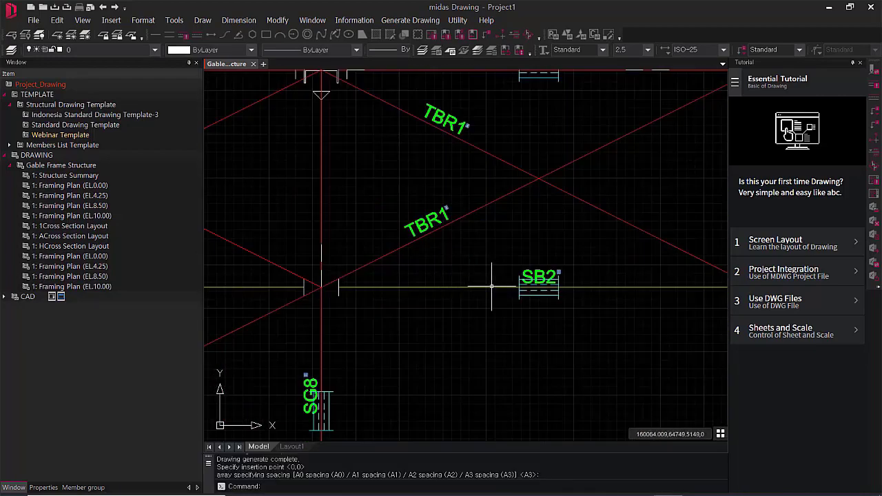
middle_drag(516, 312, 467, 353)
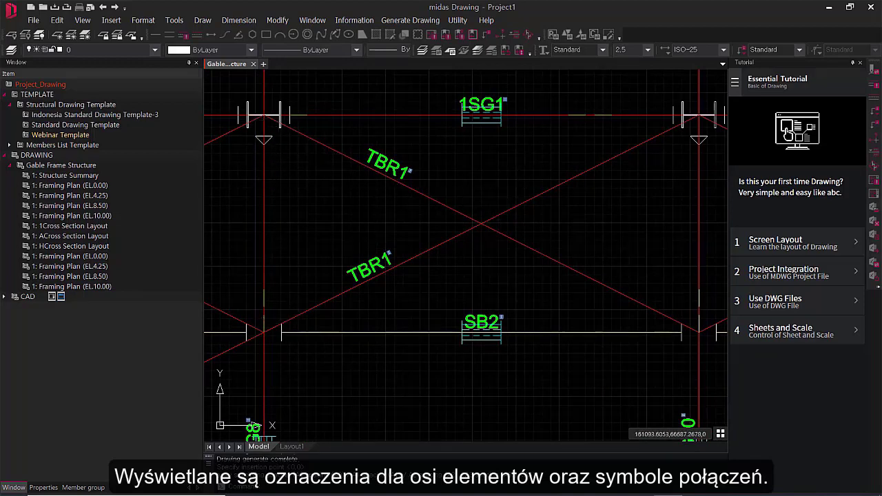
middle_drag(527, 167, 510, 193)
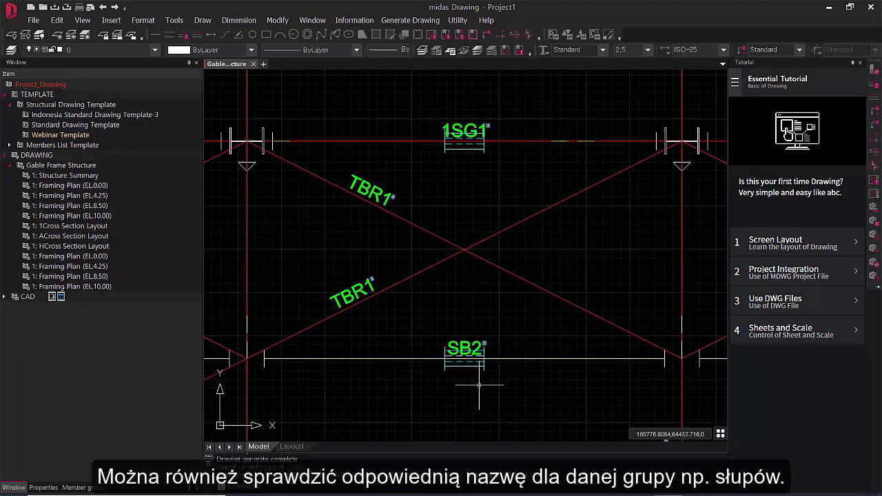
scroll(480, 386, down, 3)
middle_drag(497, 394, 466, 251)
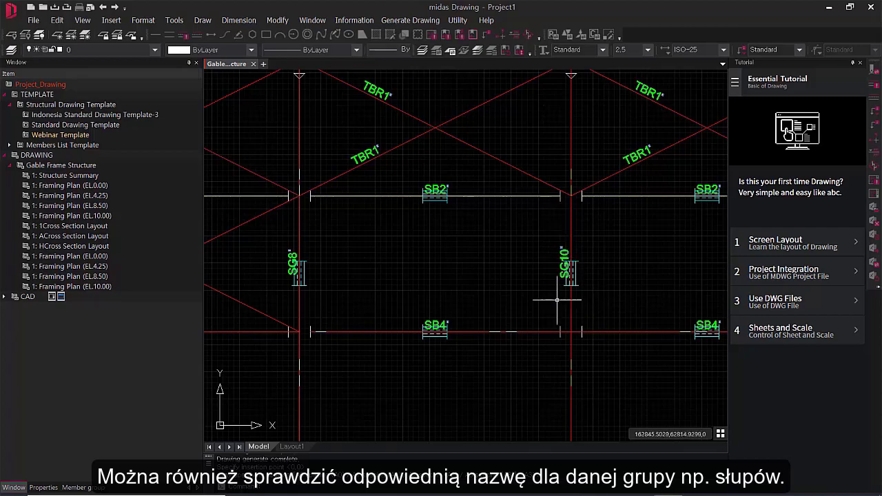
scroll(535, 336, down, 2)
middle_drag(540, 359, 548, 314)
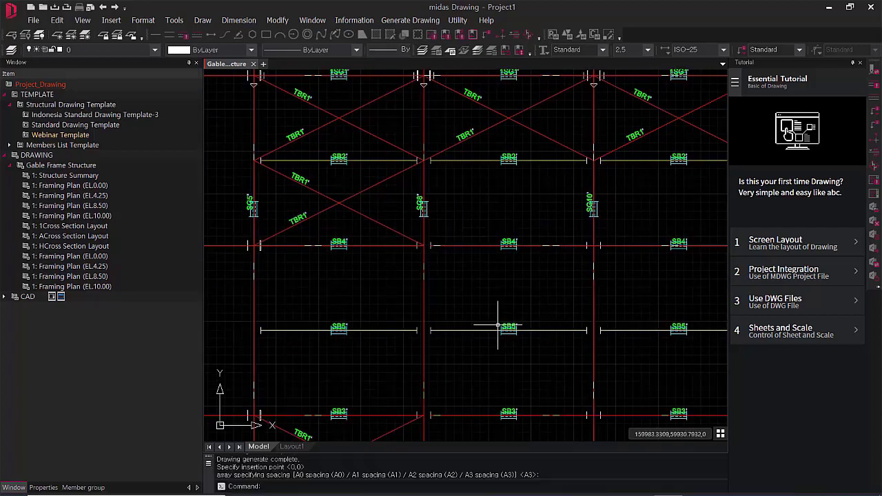
mouse_move(339, 347)
middle_down()
mouse_move(390, 293)
mouse_move(396, 256)
middle_up()
middle_drag(426, 393, 428, 303)
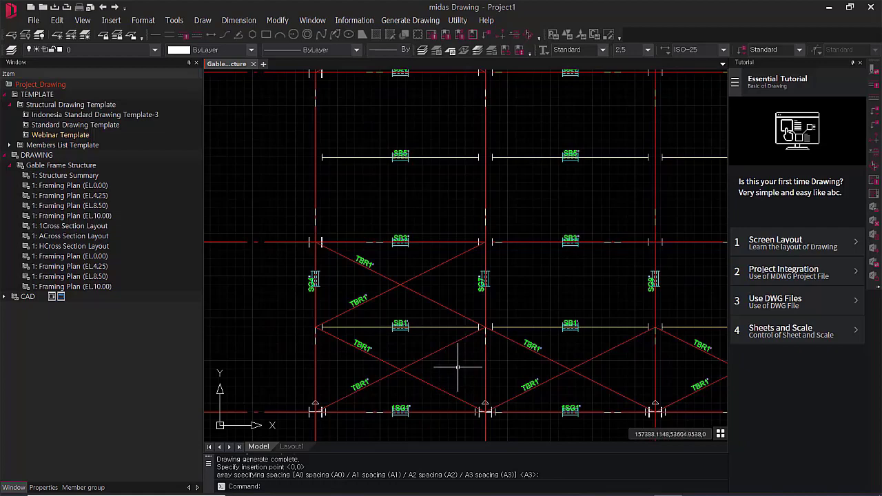
Check the names of the girders, beams and bracing across the remaining bays of the new EL.8.50 framing plan
scroll(458, 367, down, 1)
scroll(584, 400, down, 2)
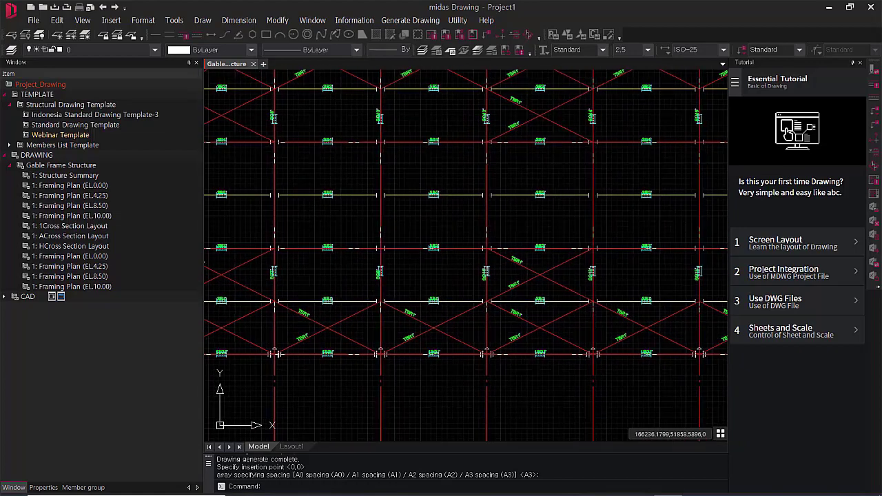
scroll(483, 351, up, 3)
scroll(396, 366, down, 4)
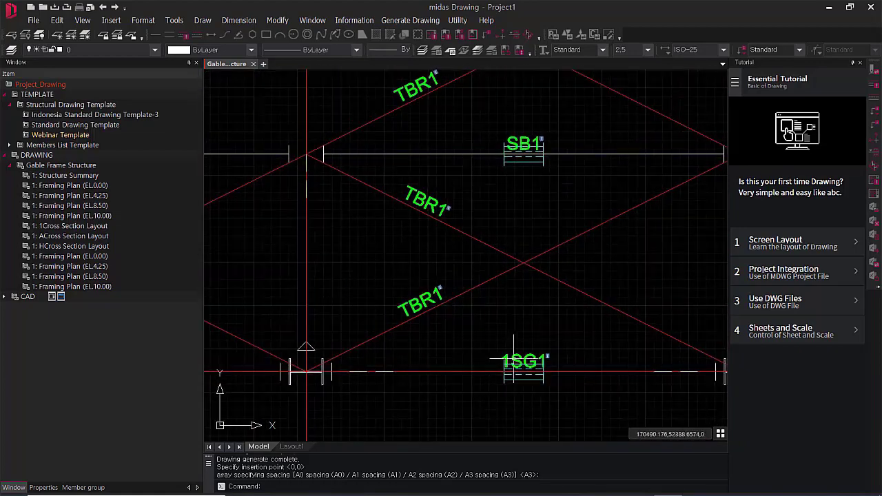
scroll(522, 336, up, 2)
middle_drag(522, 335, 379, 384)
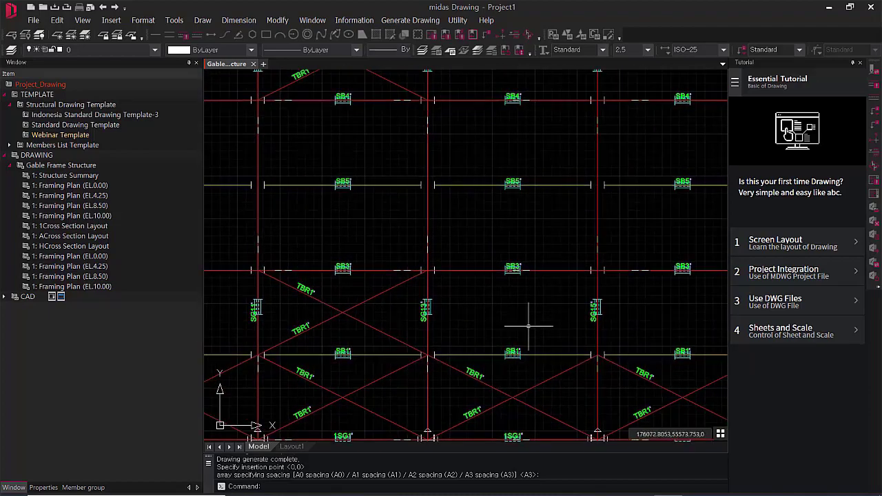
middle_drag(557, 243, 418, 331)
mouse_move(597, 143)
middle_down()
mouse_move(567, 315)
mouse_move(564, 307)
middle_up()
scroll(563, 286, down, 1)
middle_drag(622, 313, 583, 288)
scroll(532, 227, down, 2)
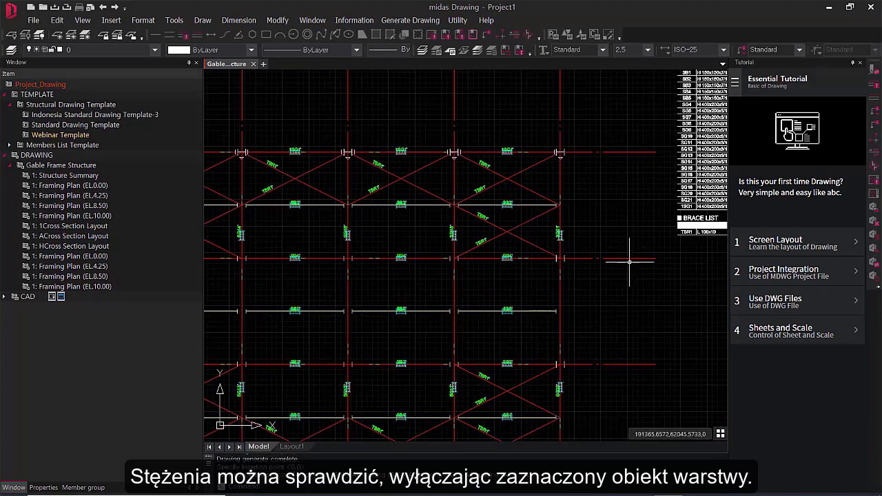
Turn off the G-MEMB AXIS-CEN layer, which holds the red axis line of the TBR1 bracing between 1SG1 and SB2
scroll(559, 243, up, 2)
scroll(558, 243, up, 3)
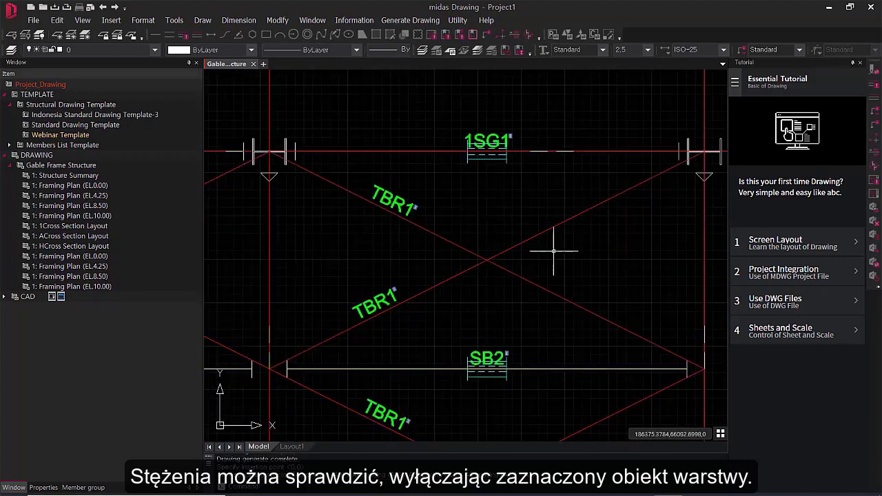
click(568, 217)
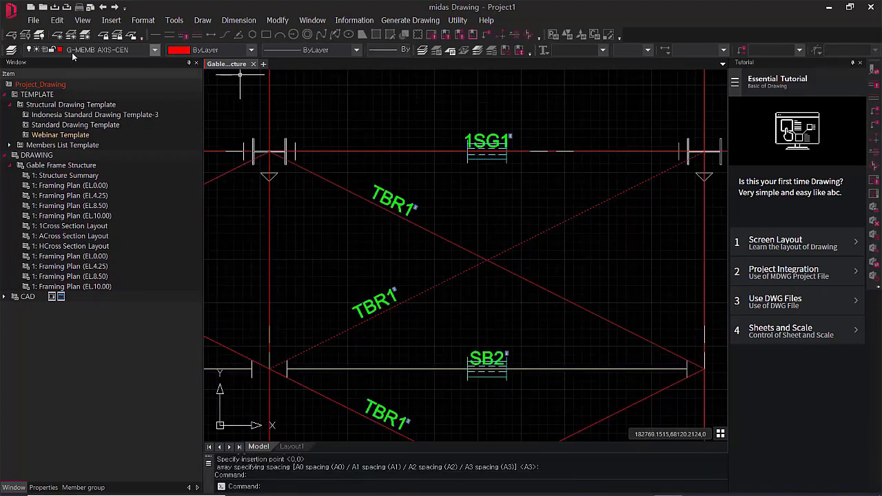
click(30, 51)
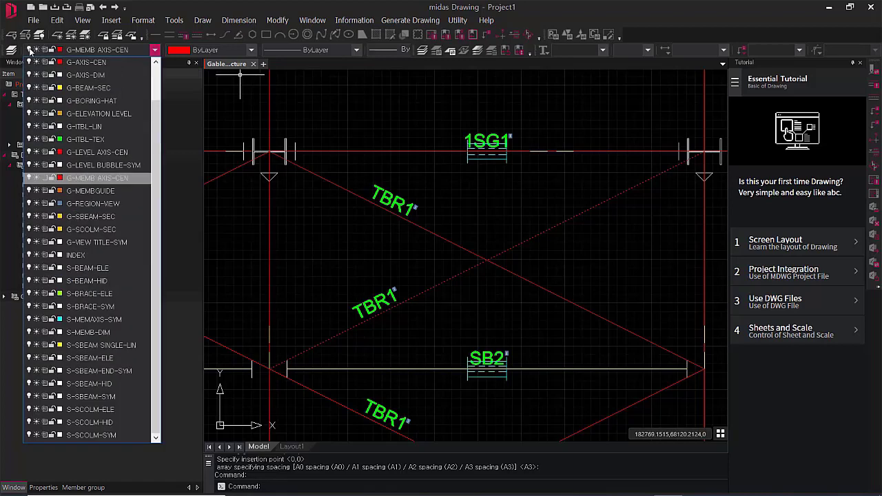
click(29, 177)
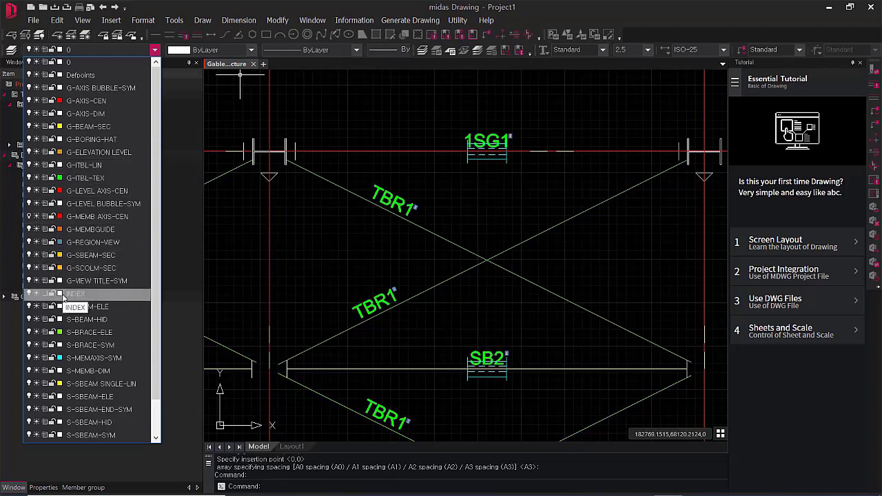
click(414, 213)
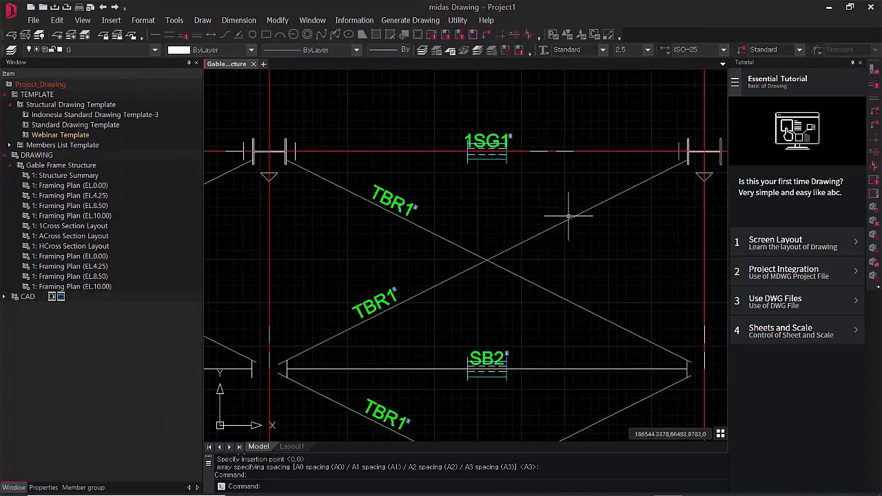
key(Escape)
key(Escape)
Generate an axis-offset structural section along column axis A of the new EL.10.00 framing plan and place it beside that plan
scroll(629, 273, down, 6)
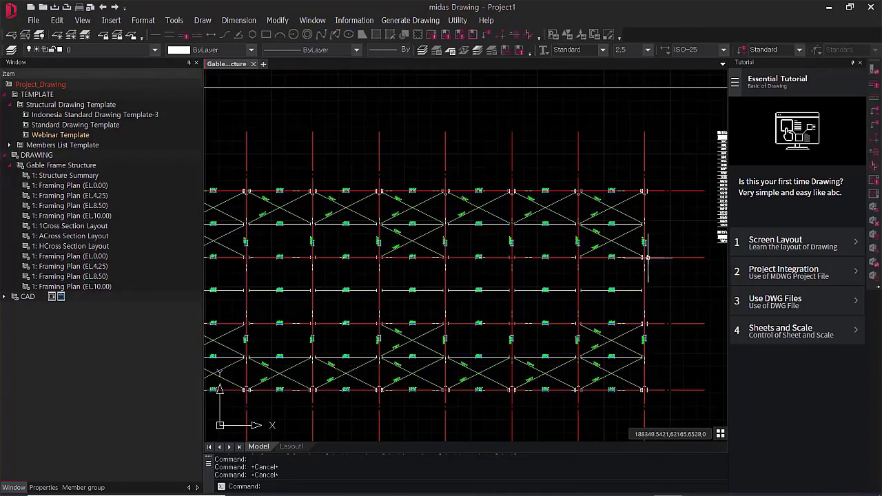
middle_drag(661, 291, 401, 258)
middle_drag(662, 219, 543, 237)
scroll(552, 240, up, 6)
scroll(555, 235, down, 6)
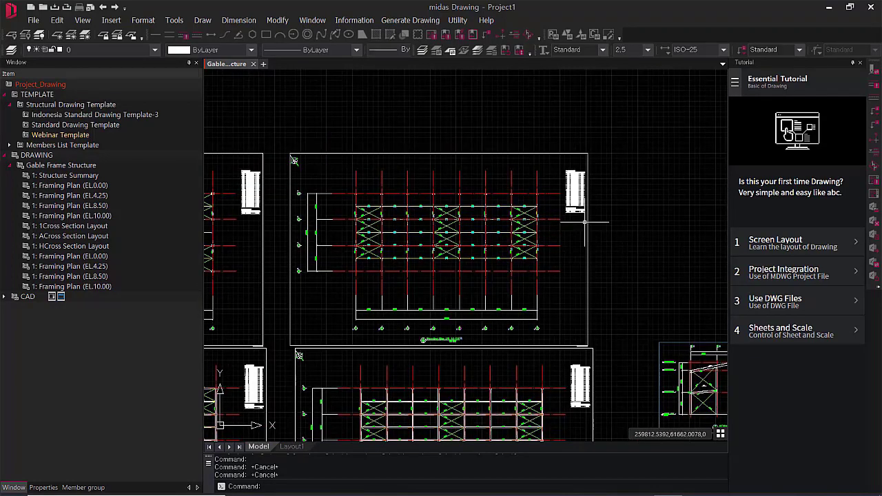
click(411, 20)
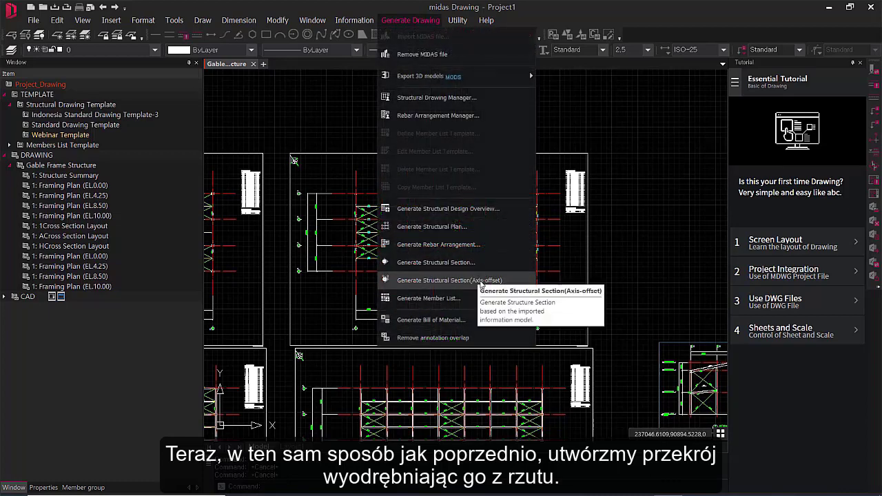
click(453, 280)
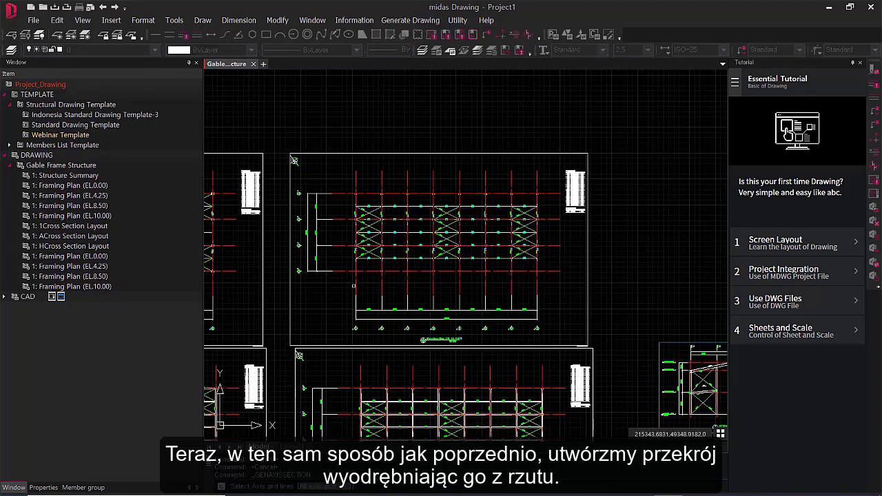
click(352, 288)
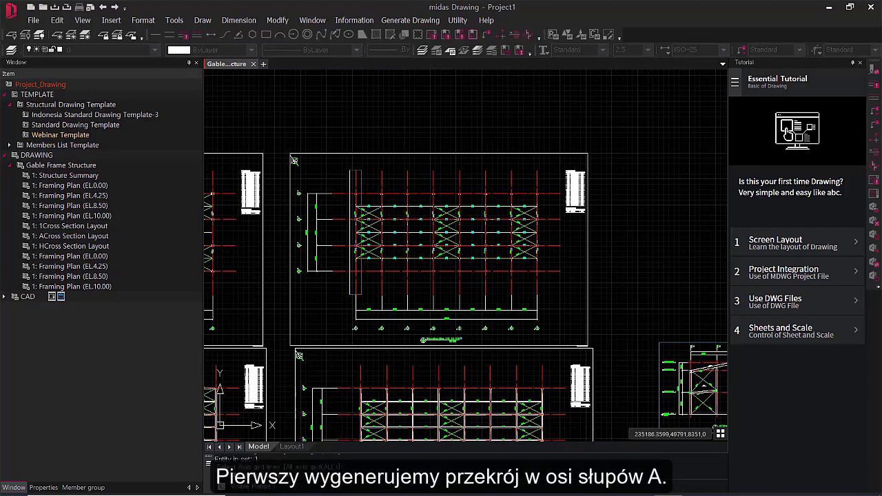
middle_drag(633, 265, 480, 248)
click(500, 283)
Inspect the single-line members and connection symbols of girders SG5 and SG6 in the new ACross Section Layout
scroll(484, 187, up, 6)
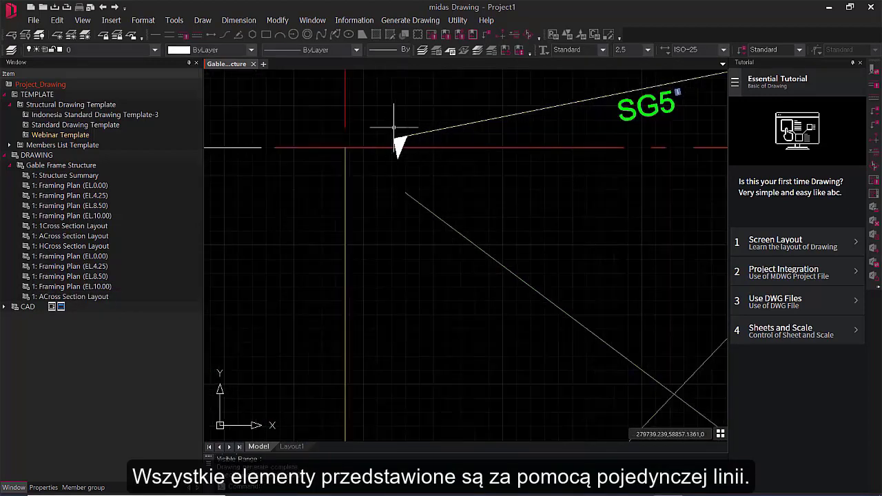
scroll(402, 181, down, 3)
middle_drag(477, 237, 435, 184)
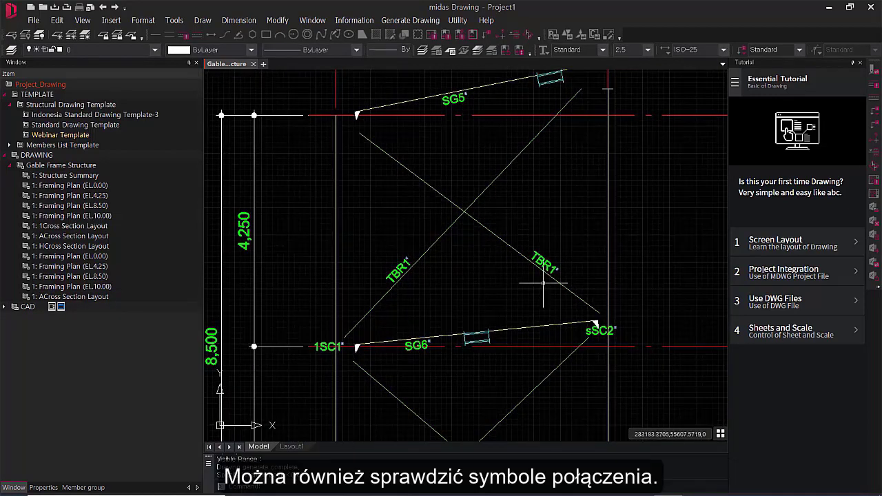
middle_drag(566, 303, 521, 223)
scroll(521, 223, down, 2)
scroll(534, 246, down, 2)
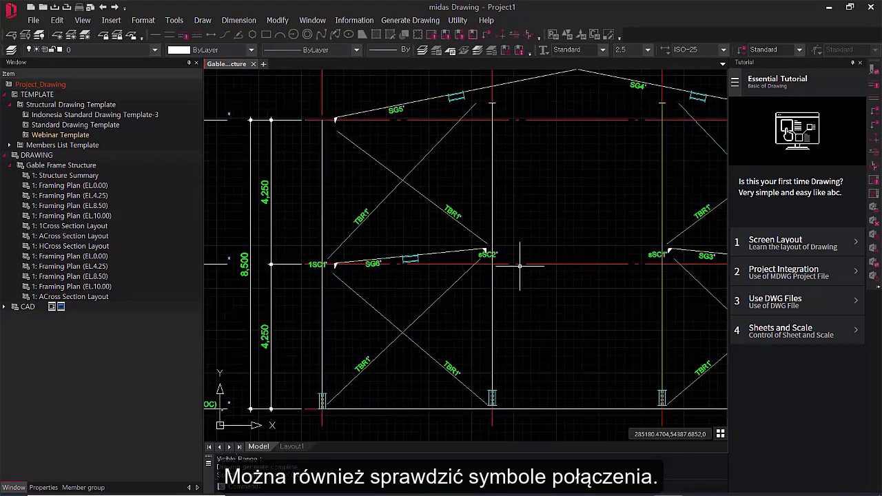
scroll(425, 240, down, 4)
Compare the axis marks of the girders and columns in the new EL.10.00 framing plan and the new ACross Section Layout
mouse_move(427, 201)
middle_down()
mouse_move(459, 230)
mouse_move(544, 237)
middle_up()
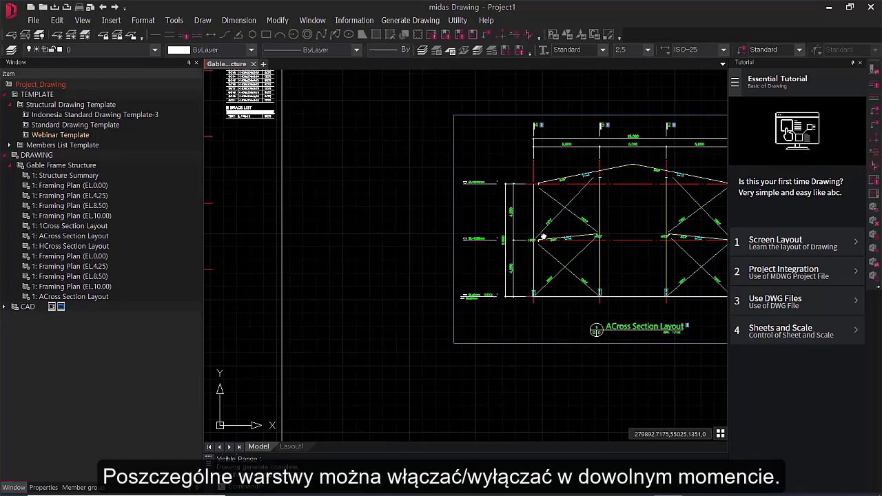
middle_drag(338, 232, 644, 237)
middle_drag(422, 207, 463, 267)
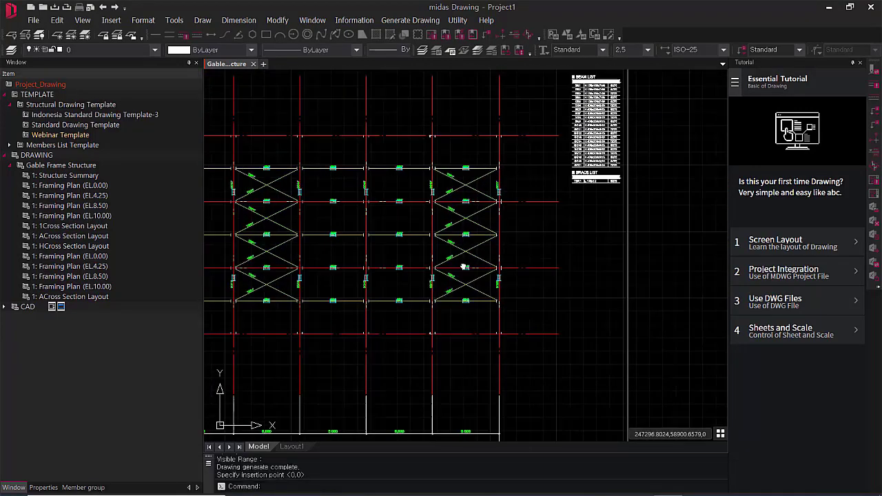
scroll(458, 200, up, 6)
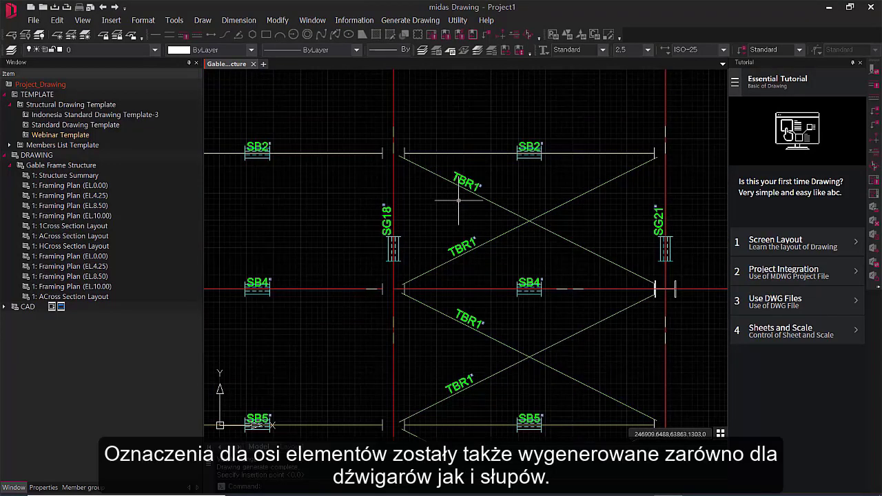
middle_drag(482, 237, 349, 196)
scroll(349, 196, down, 6)
middle_drag(502, 206, 265, 201)
scroll(510, 280, up, 2)
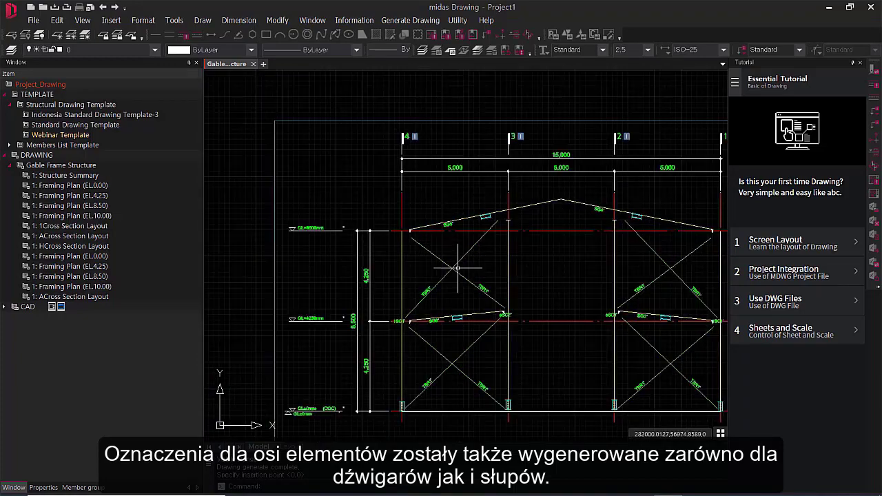
scroll(458, 268, up, 2)
middle_drag(586, 265, 507, 261)
middle_drag(624, 275, 477, 182)
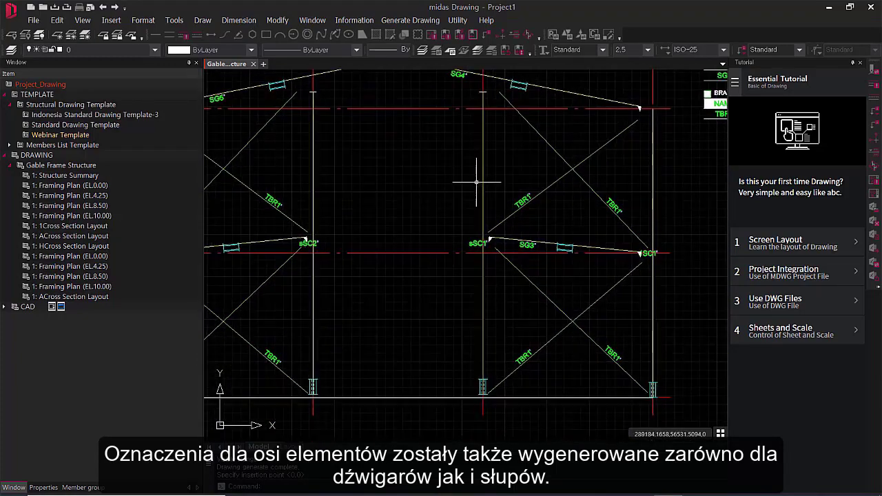
Turn on the G-MEMB AXIS-CEN layer for the ACross Section Layout drawing
scroll(506, 100, up, 5)
middle_drag(473, 89, 505, 290)
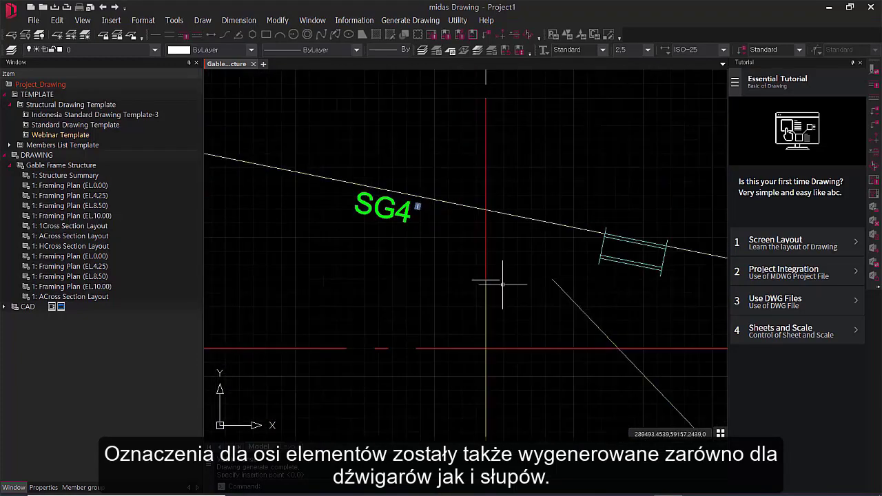
scroll(501, 299, down, 6)
middle_drag(465, 351, 504, 248)
scroll(504, 249, down, 2)
middle_drag(541, 335, 528, 282)
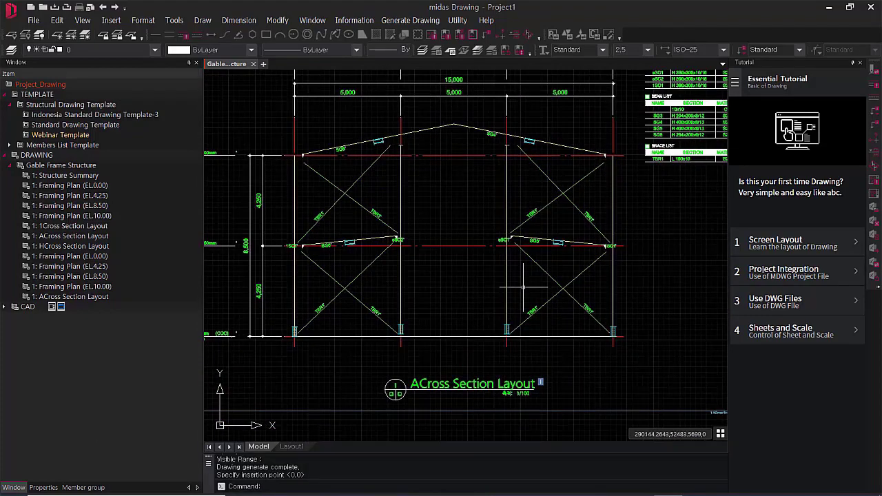
click(515, 348)
click(499, 344)
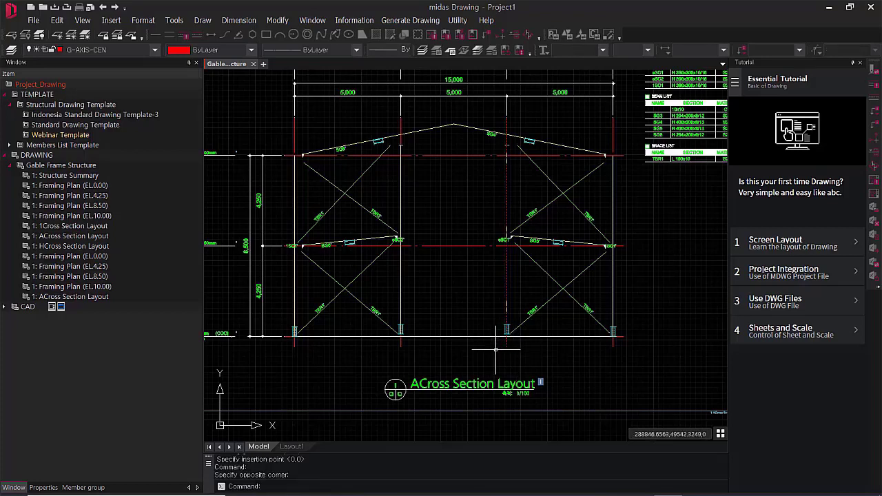
click(155, 51)
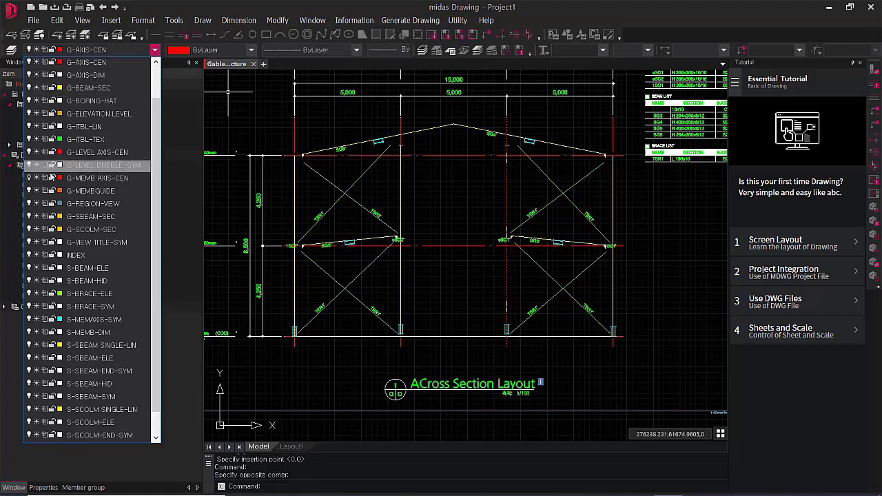
click(29, 178)
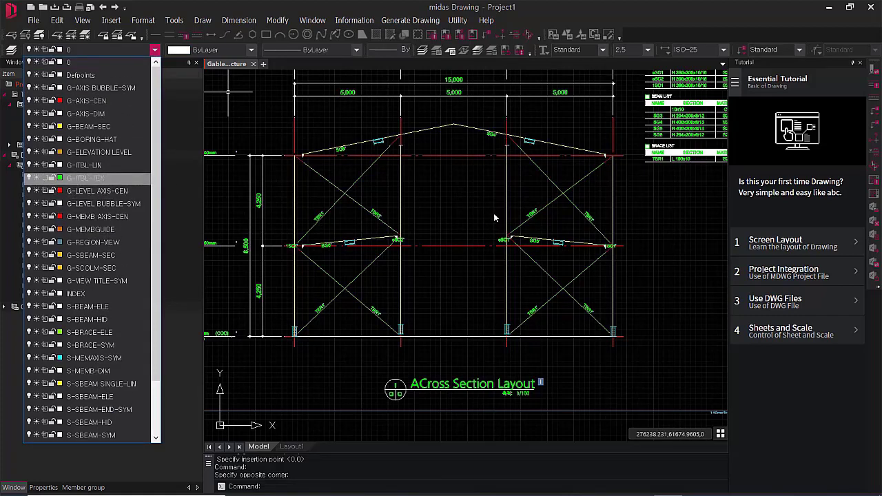
key(Escape)
key(Escape)
key(Escape)
Examine the member axis lines at the rafter, brace and column-base joints, and the storey level marks of the ACross Section Layout
scroll(544, 140, up, 5)
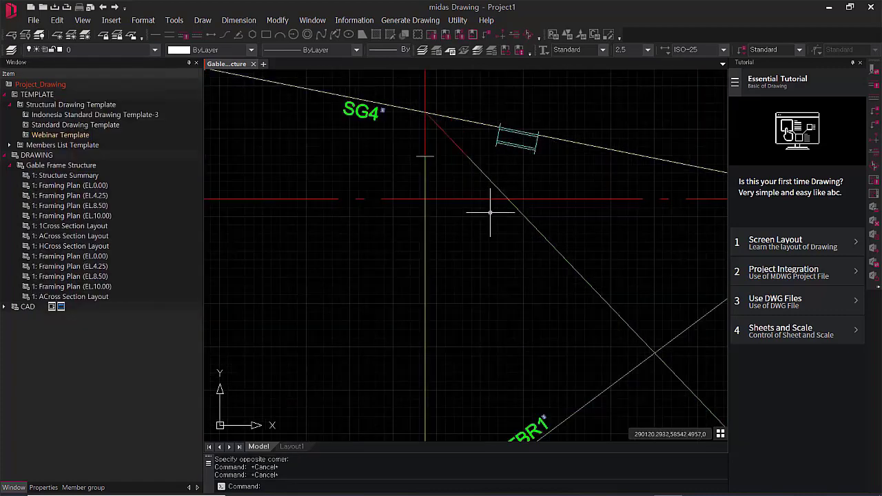
scroll(490, 212, down, 8)
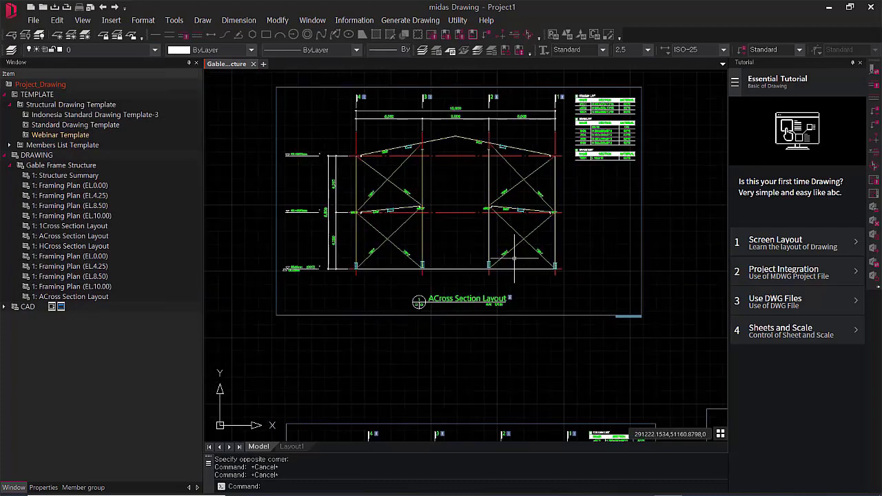
scroll(491, 264, up, 6)
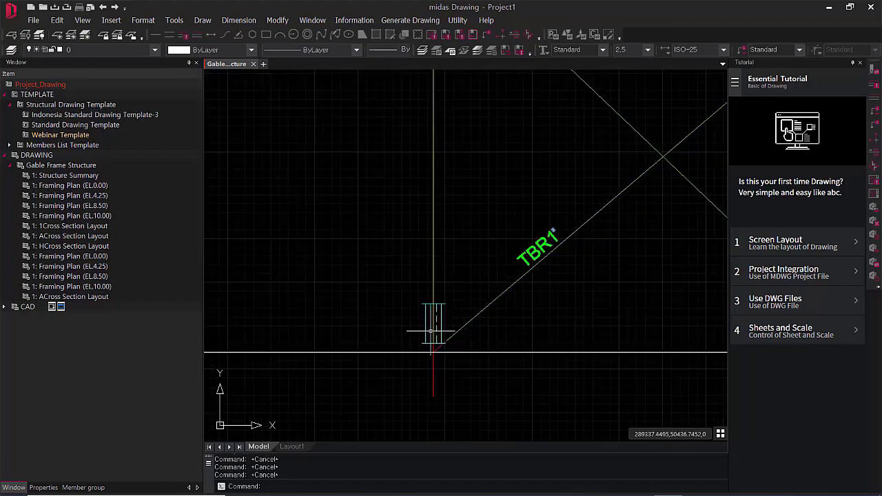
scroll(455, 333, down, 4)
scroll(552, 233, up, 8)
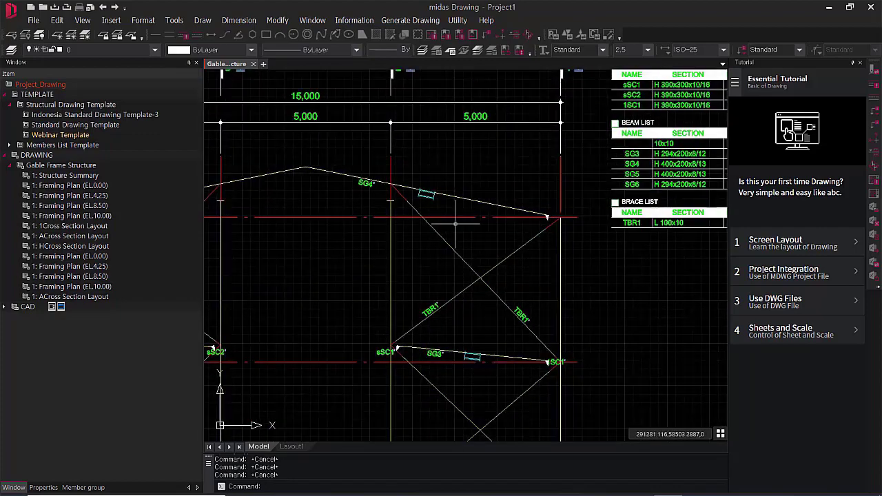
scroll(424, 198, up, 2)
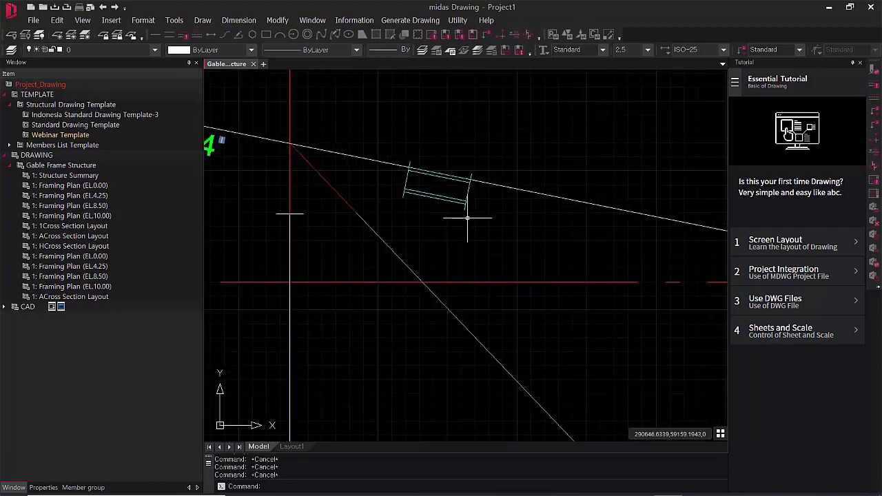
scroll(467, 218, down, 6)
middle_drag(451, 253, 655, 250)
middle_drag(405, 287, 406, 216)
scroll(496, 305, down, 4)
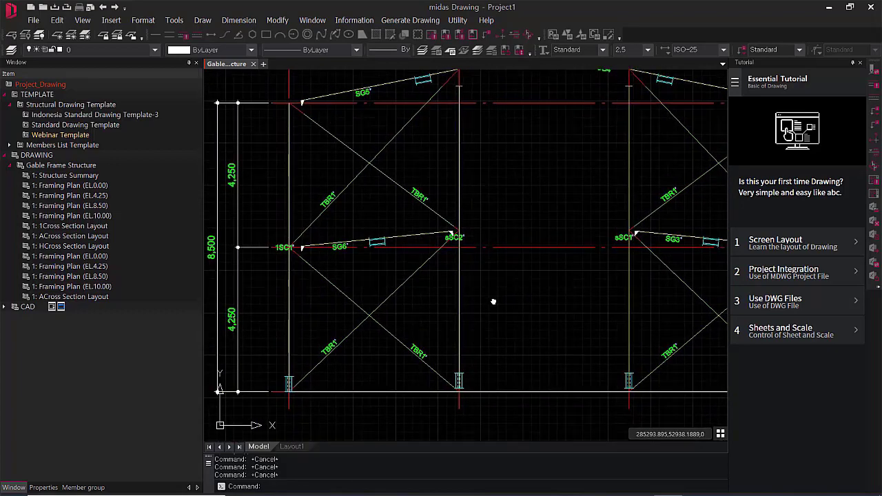
scroll(336, 259, up, 4)
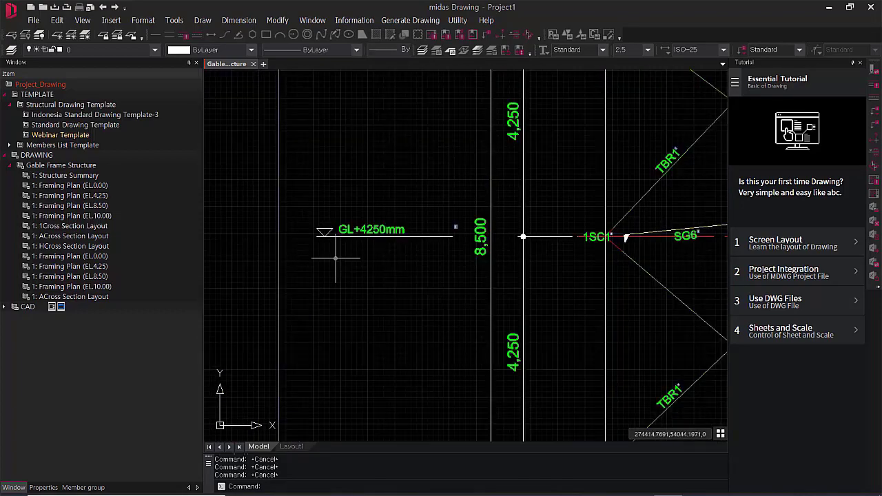
scroll(395, 297, down, 4)
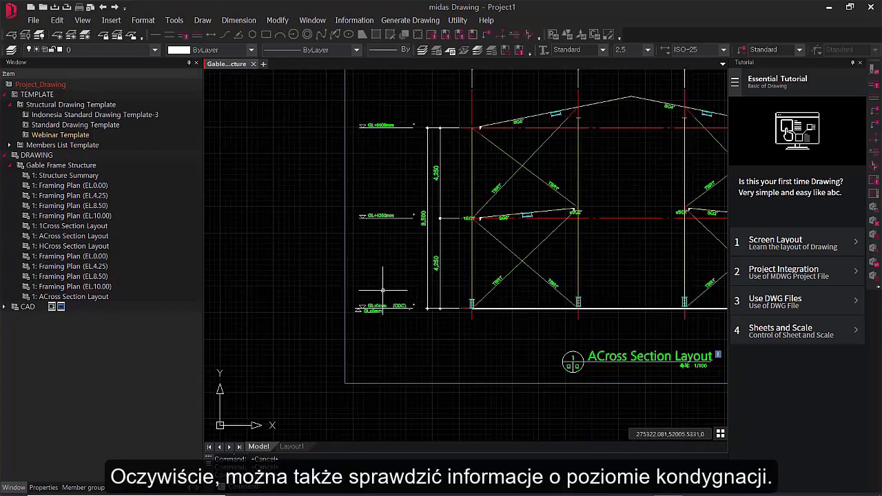
scroll(571, 301, down, 5)
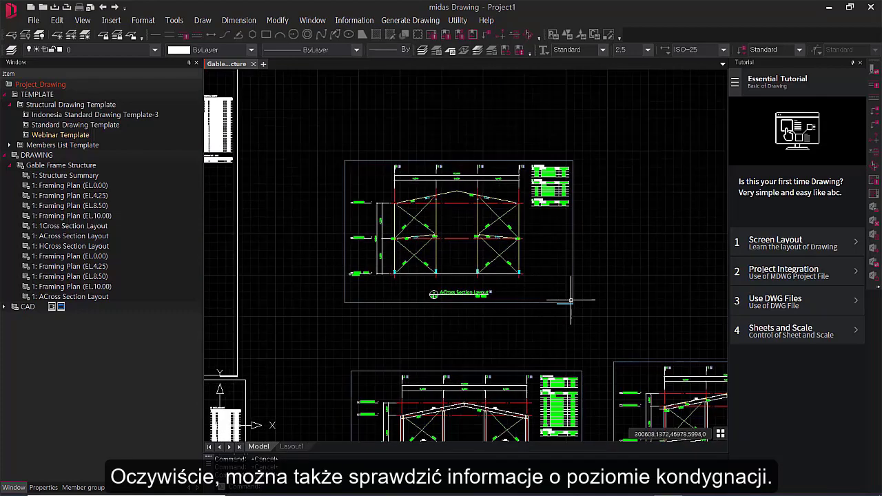
scroll(593, 319, down, 2)
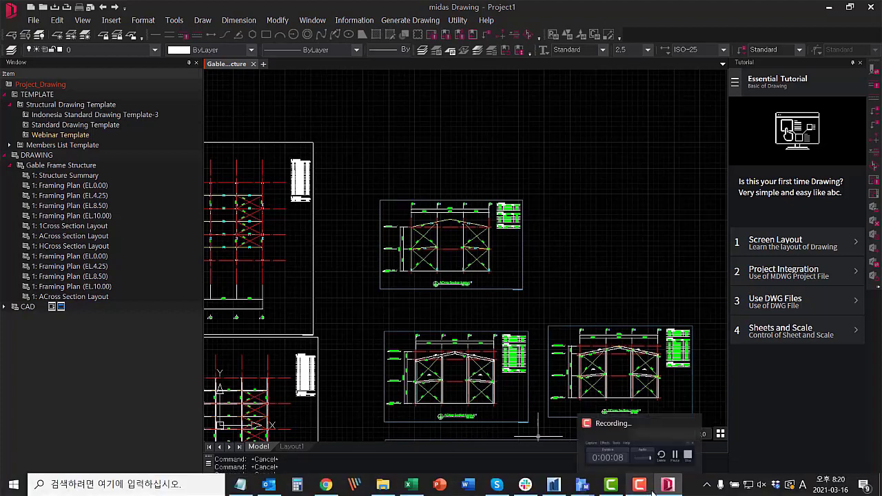
Switch to midas CAD and examine the sample drawing sheet's title block, revision table and notes strip
mouse_move(583, 486)
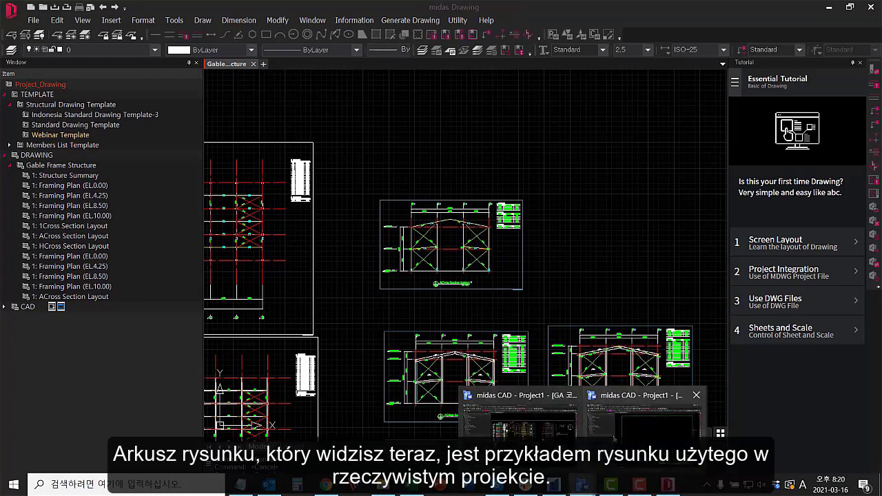
click(645, 407)
scroll(556, 313, down, 5)
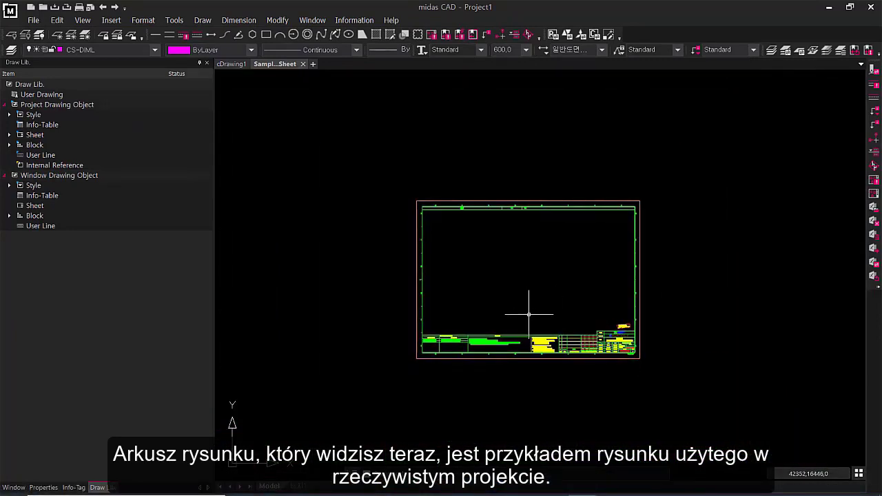
scroll(624, 362, up, 5)
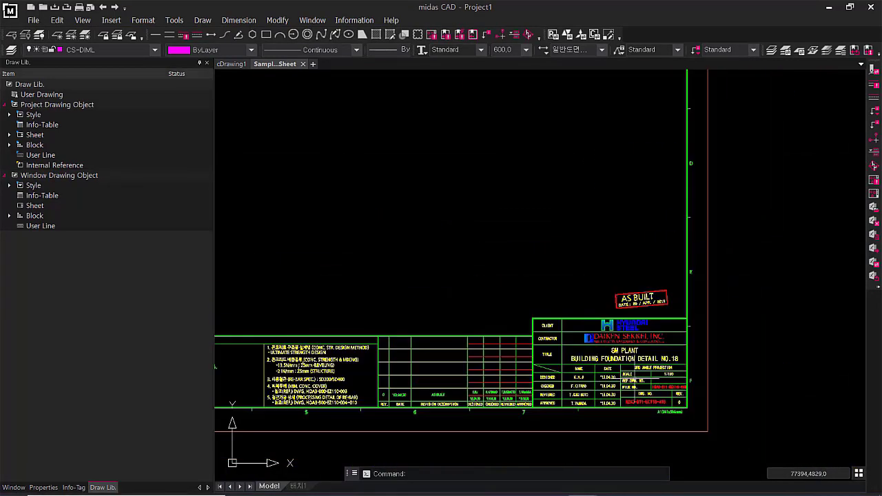
middle_drag(499, 378, 659, 378)
middle_drag(456, 380, 584, 363)
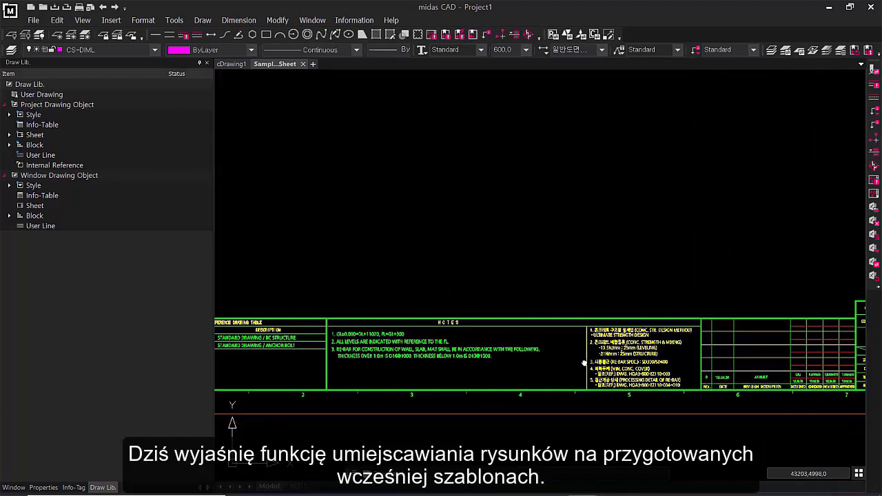
scroll(584, 364, down, 2)
scroll(659, 363, up, 1)
scroll(672, 365, down, 1)
middle_drag(688, 367, 664, 378)
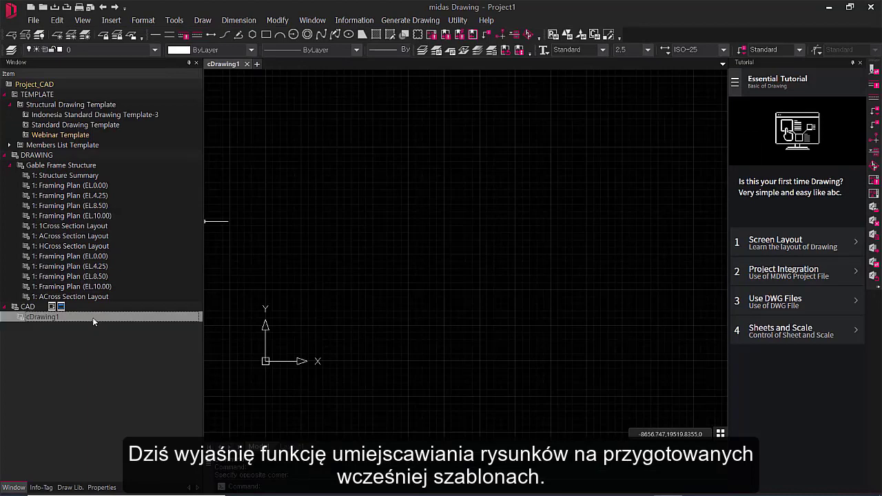
Switch to midas Drawing with cDrawing1 open and load the Sample Drawing Sheet DWG file from the desktop into the project
double_click(92, 317)
click(414, 334)
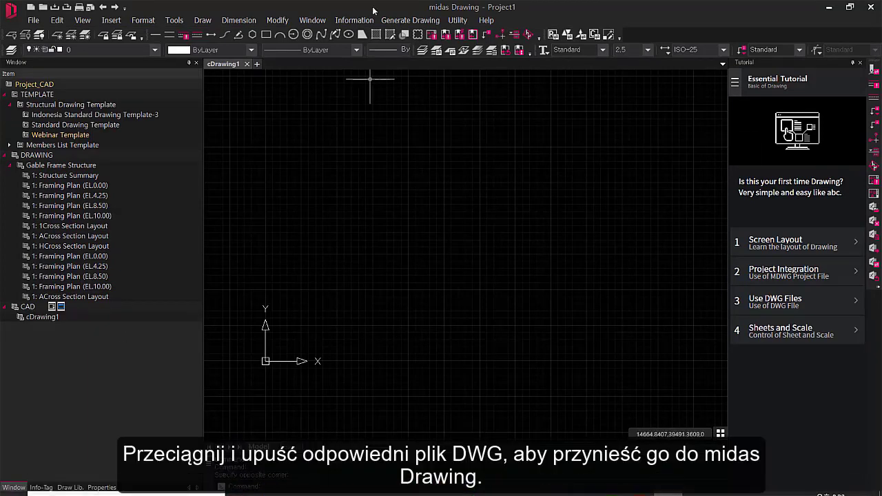
drag(379, 7, 409, 61)
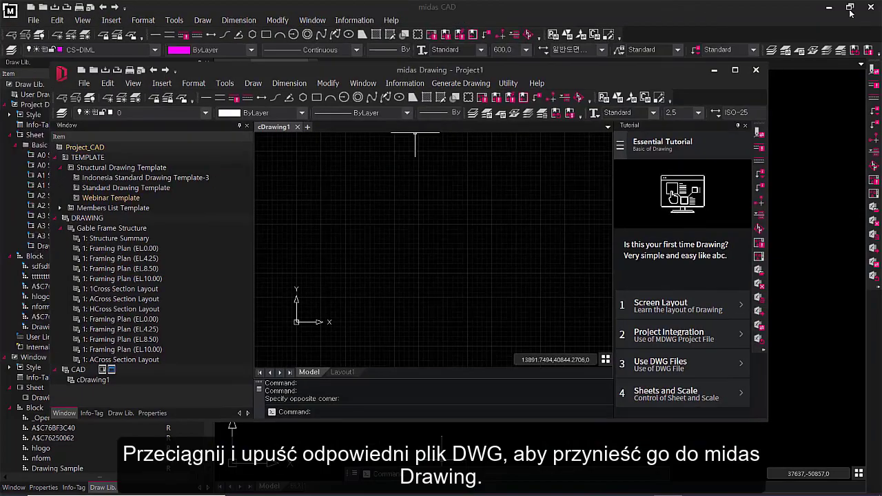
click(828, 6)
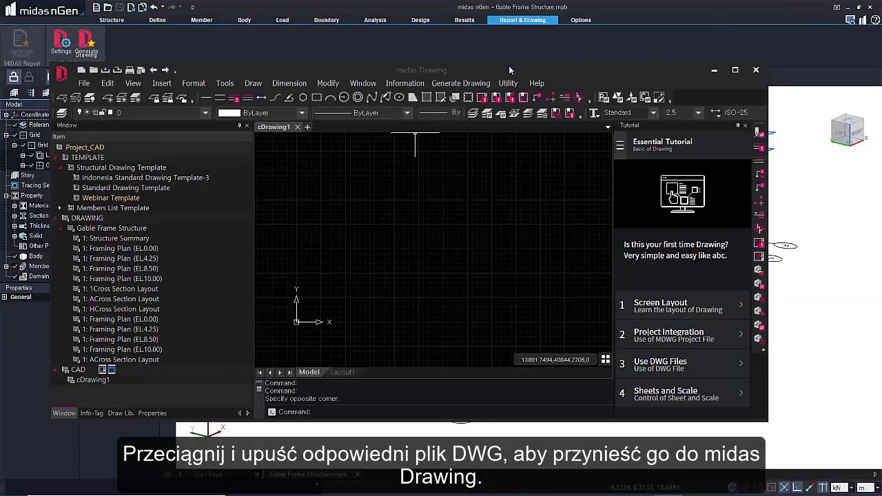
click(848, 8)
drag(457, 69, 498, 72)
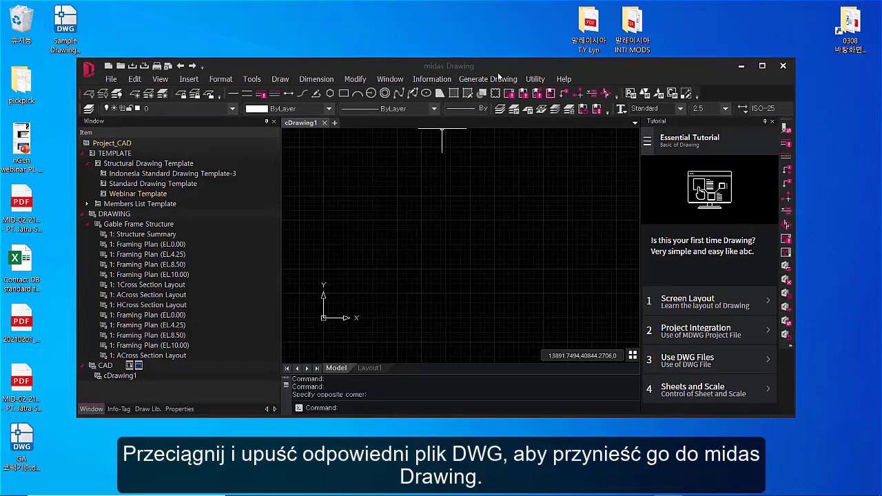
double_click(78, 32)
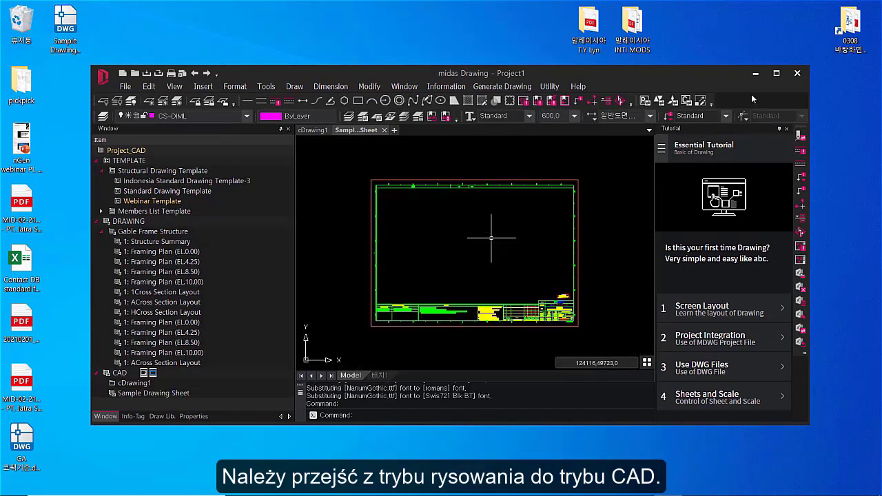
click(777, 73)
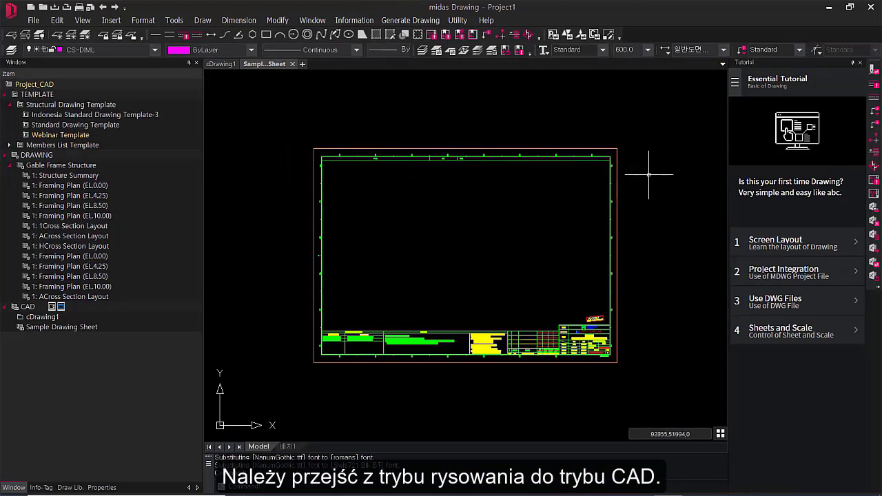
click(649, 174)
click(615, 206)
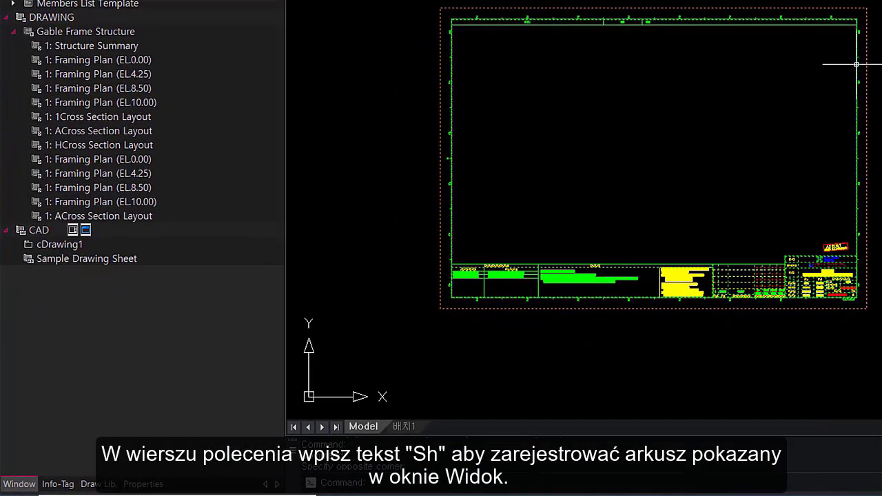
key(Escape)
Start a new sheet format definition with the SH command, naming it Drawing Sample and setting its scale to 1/100
text(s)
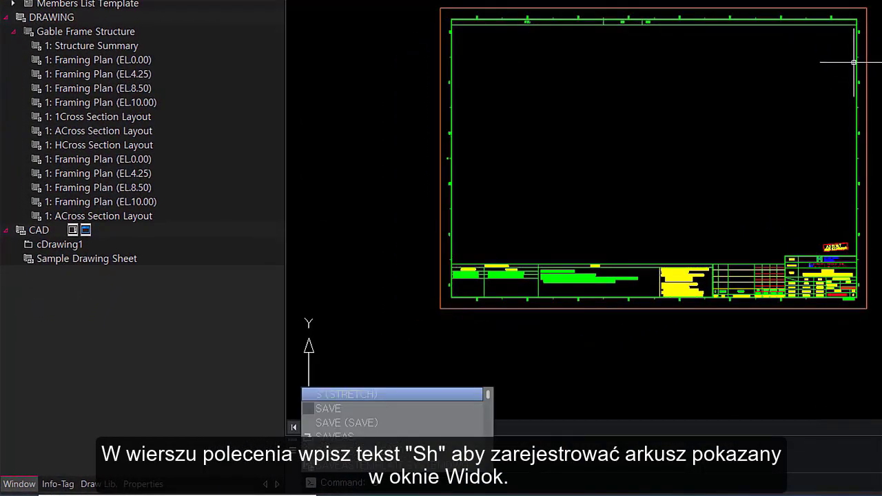
text(h)
key(Return)
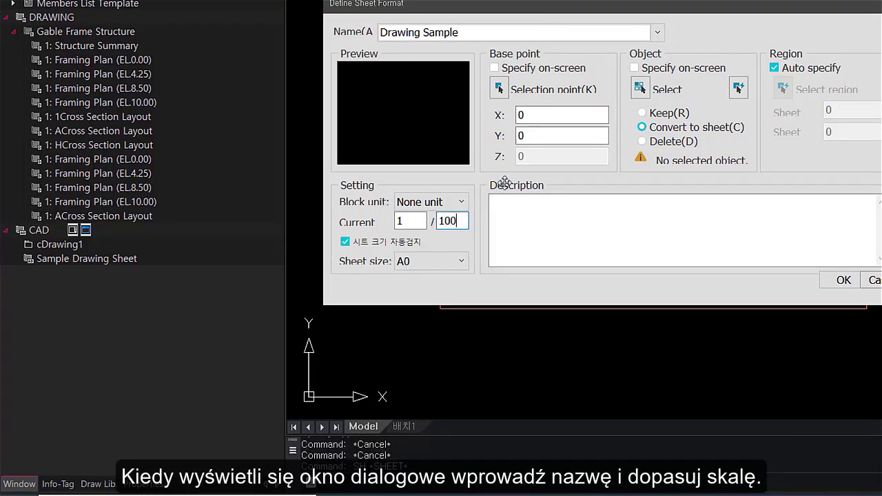
Set the sheet format's base point at the outer frame's lower-left corner, select the entire sheet drawing as its object and accept the definition
click(498, 89)
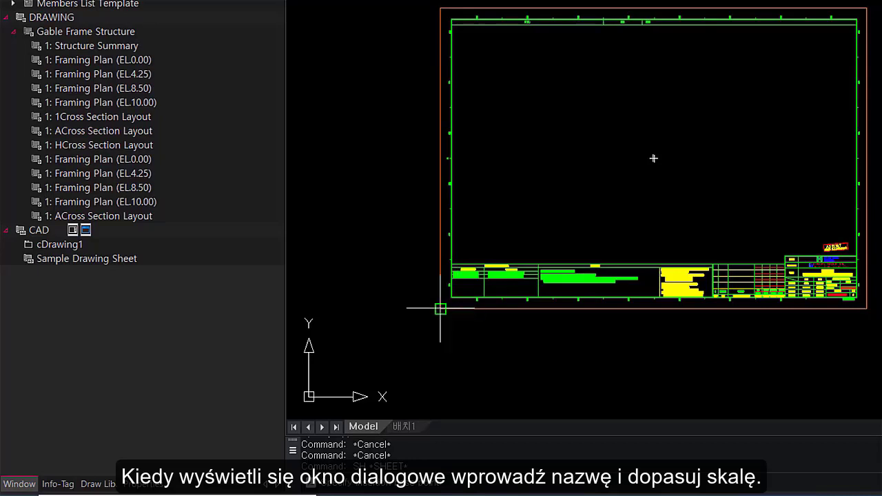
click(654, 158)
click(642, 88)
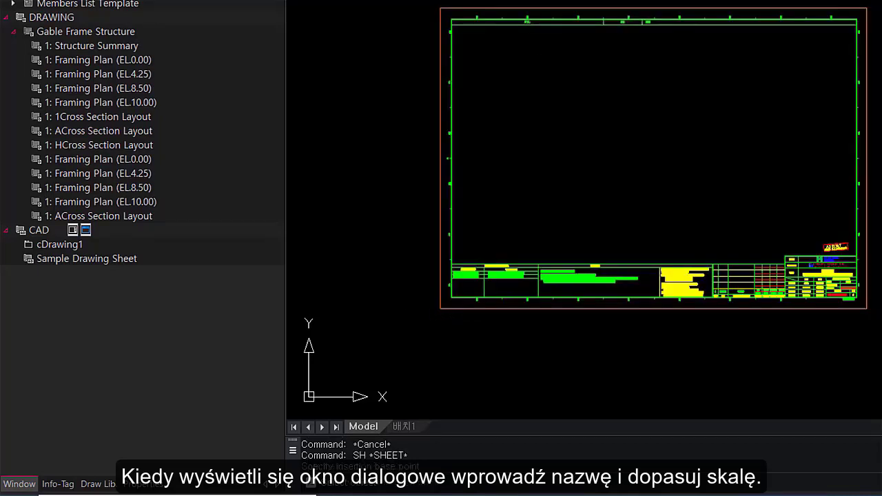
click(403, 2)
click(863, 331)
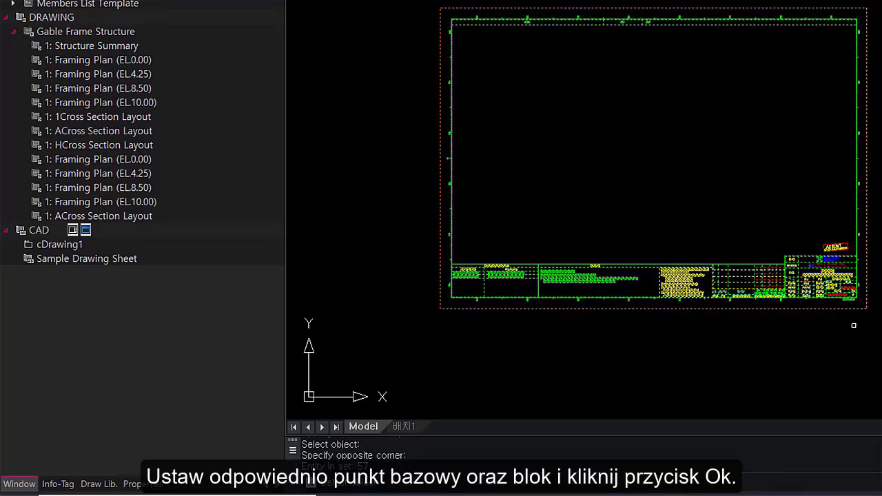
key(Return)
click(758, 288)
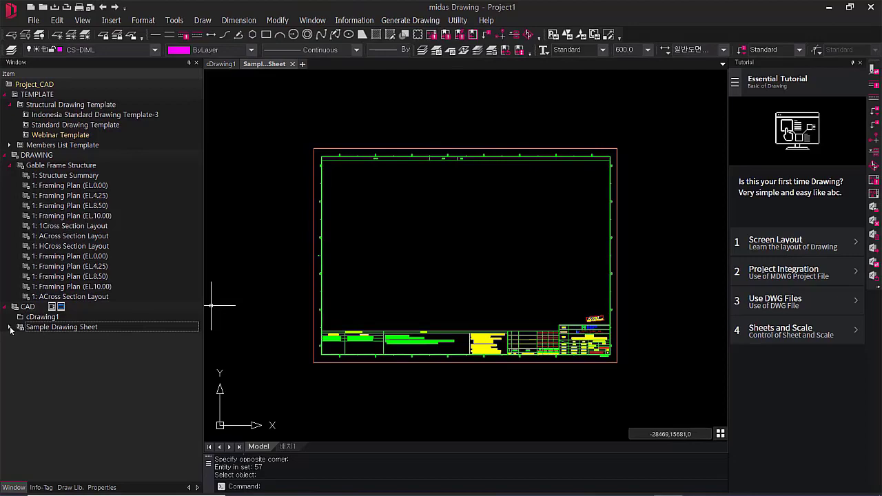
Expand Sample Drawing Sheet and its Sheet group in the project tree down to sheet A-100
click(9, 328)
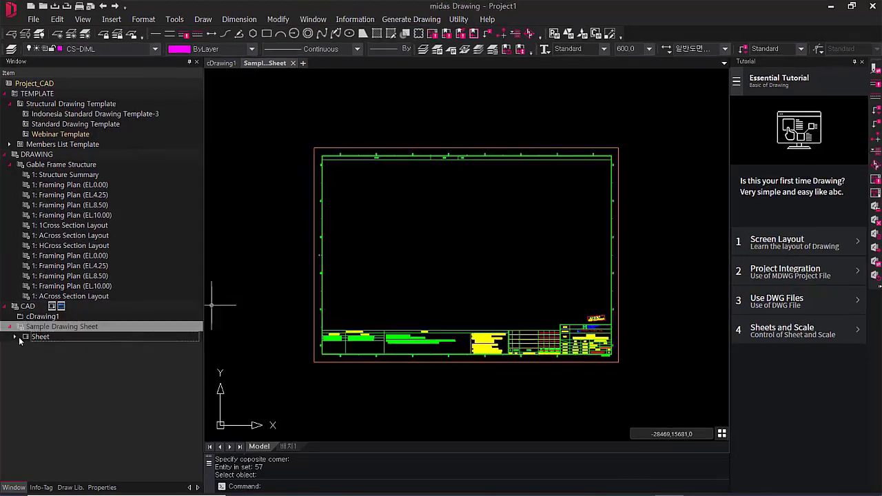
click(15, 336)
click(222, 211)
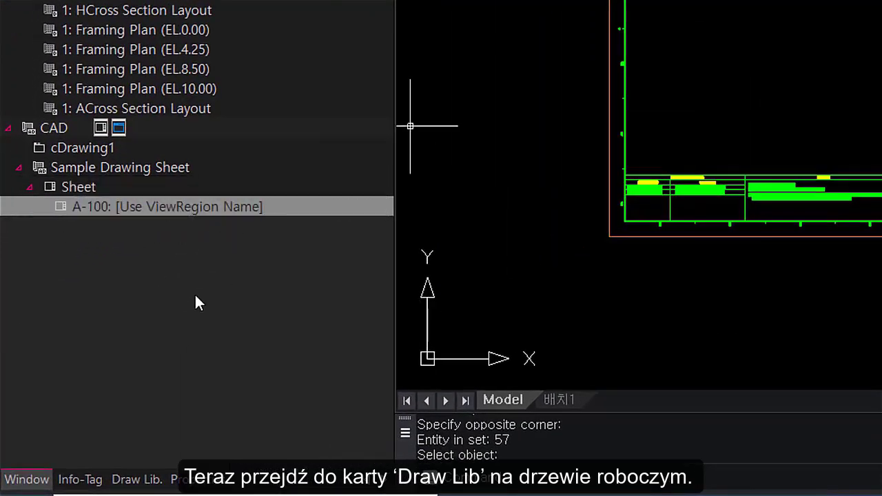
Add the Drawing Sample sheet from the Window Drawing Object library to the Project Drawing Object's Basic Style sheets
click(137, 480)
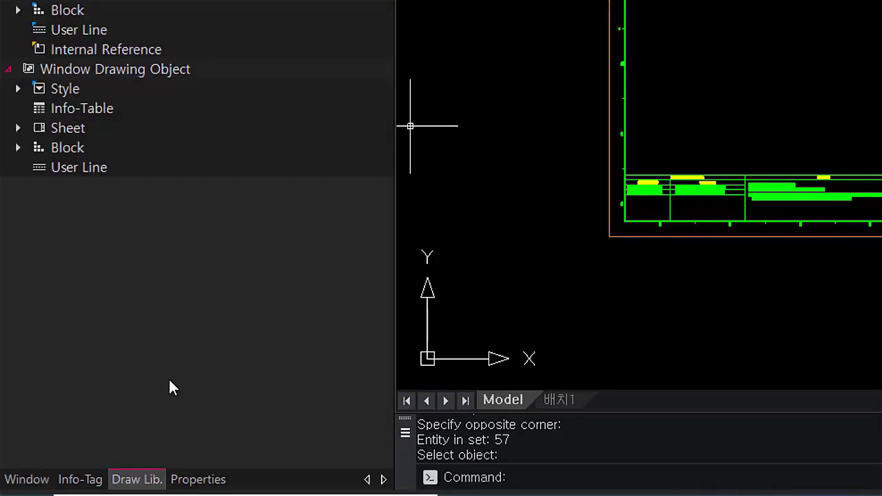
double_click(32, 131)
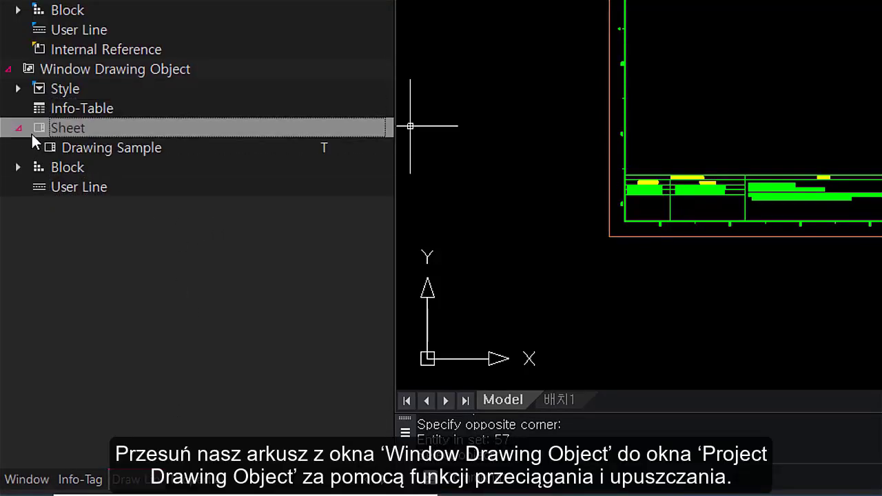
mouse_move(106, 163)
mouse_down()
mouse_move(114, 169)
mouse_move(270, 4)
mouse_move(216, 0)
mouse_up()
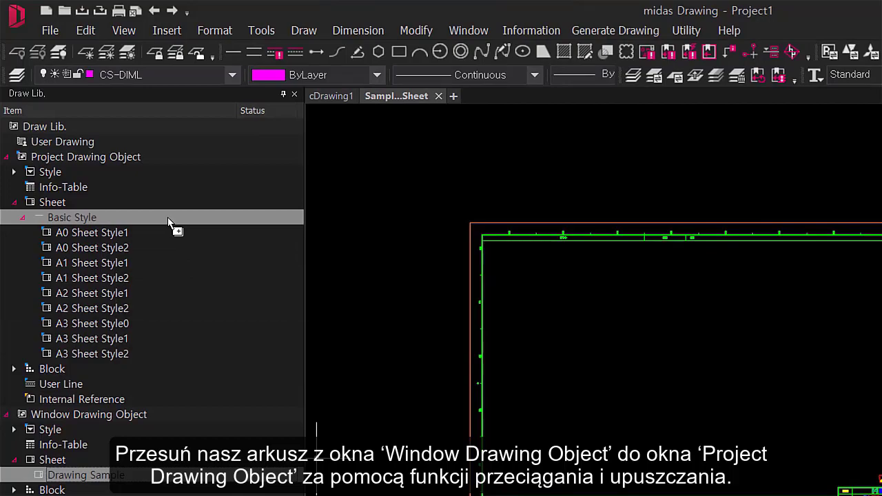
drag(169, 222, 169, 222)
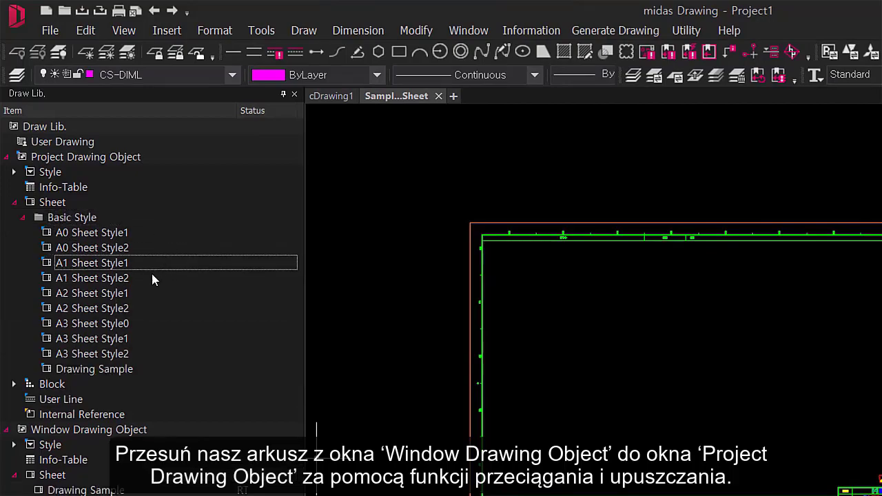
click(115, 368)
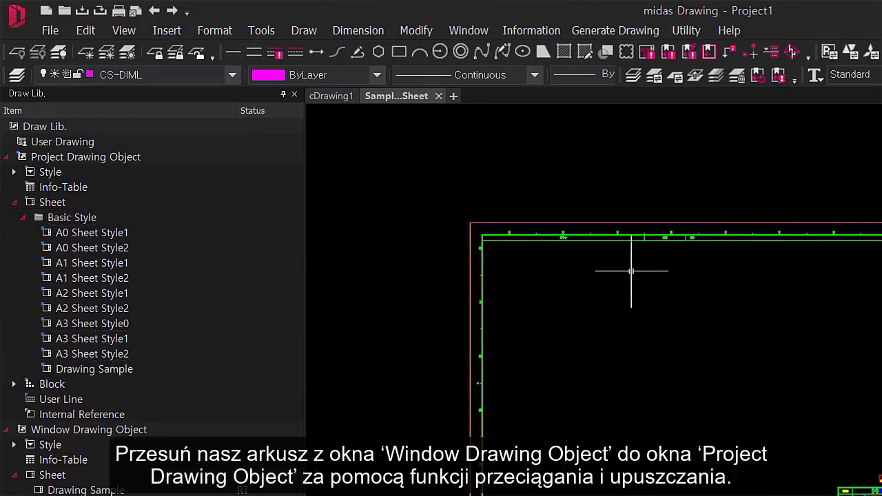
Delete the original sheet from the drawing area and insert the project library's Drawing Sample sheet in its place
click(438, 194)
click(653, 402)
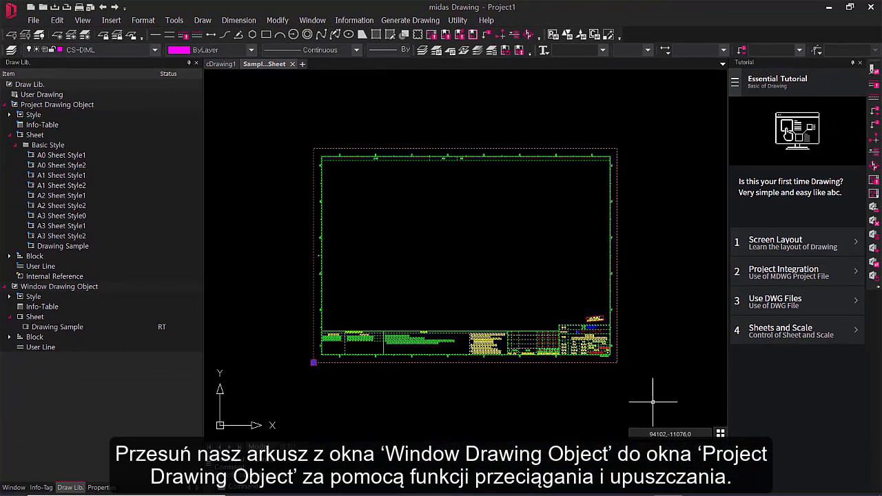
key(Delete)
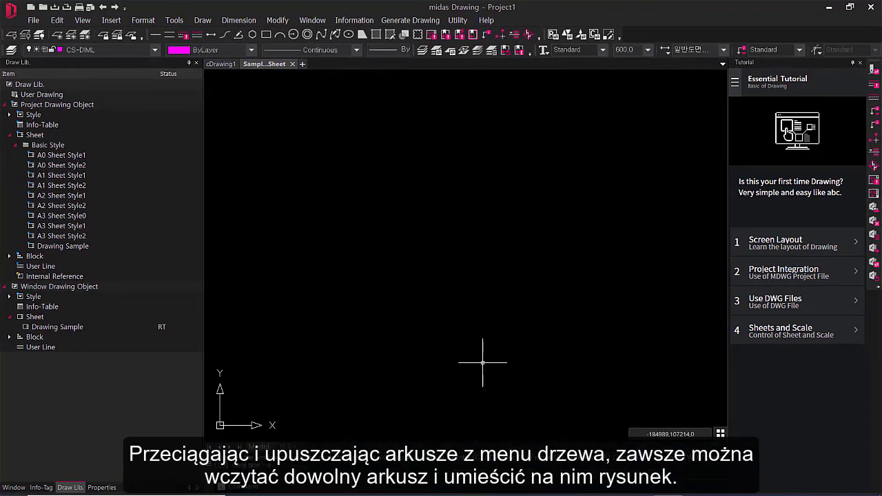
drag(62, 252, 289, 261)
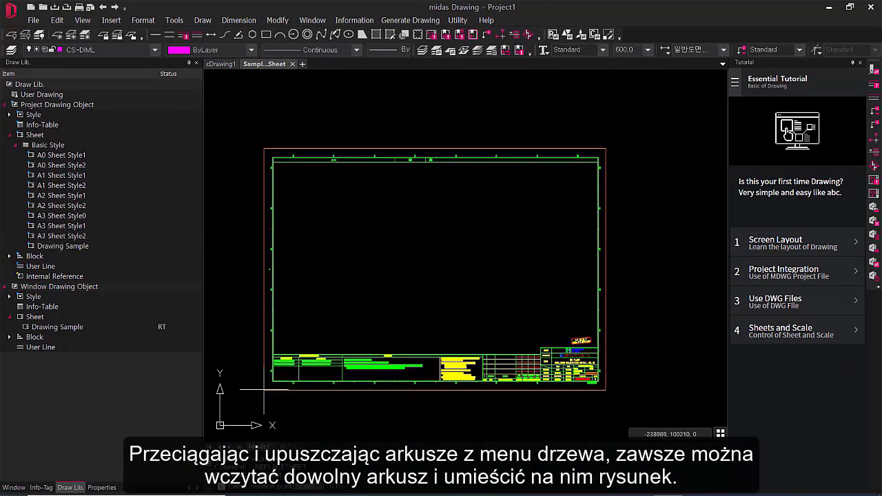
Insert A0 Sheet Style1 and A0 Sheet Style2 side by side to the right of the Drawing Sample sheet
drag(69, 156, 362, 156)
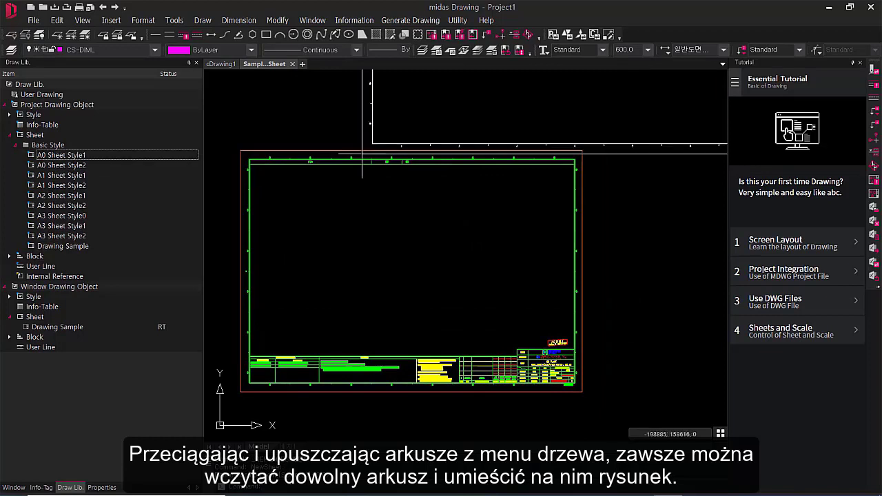
scroll(383, 236, down, 3)
click(453, 287)
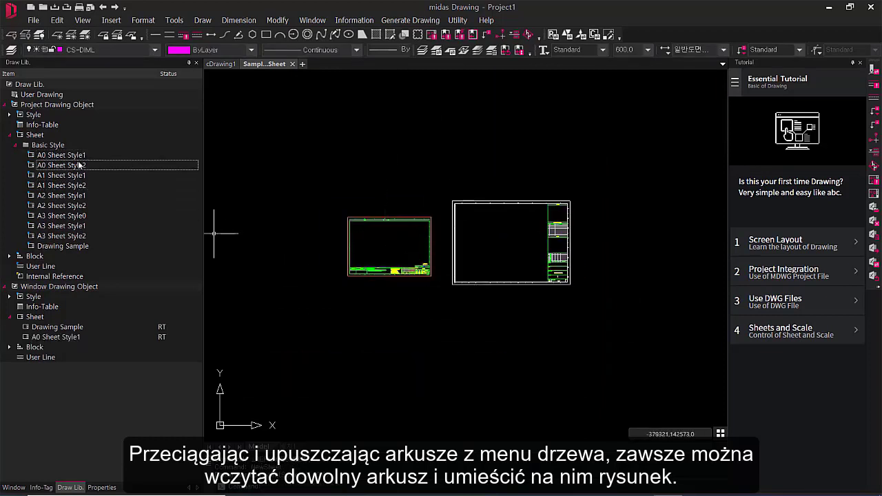
drag(69, 165, 602, 278)
click(591, 284)
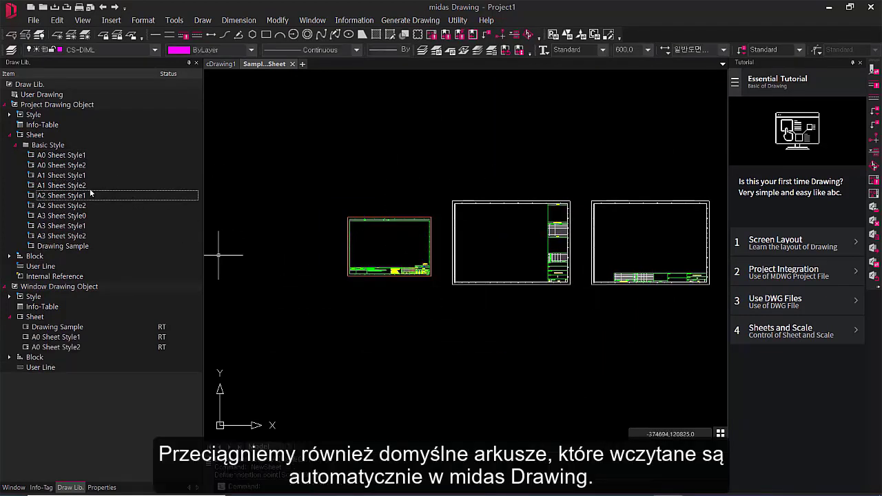
Insert A1 Sheet Style1 and A1 Sheet Style2 in a row above the two A0 sheets
drag(85, 176, 317, 159)
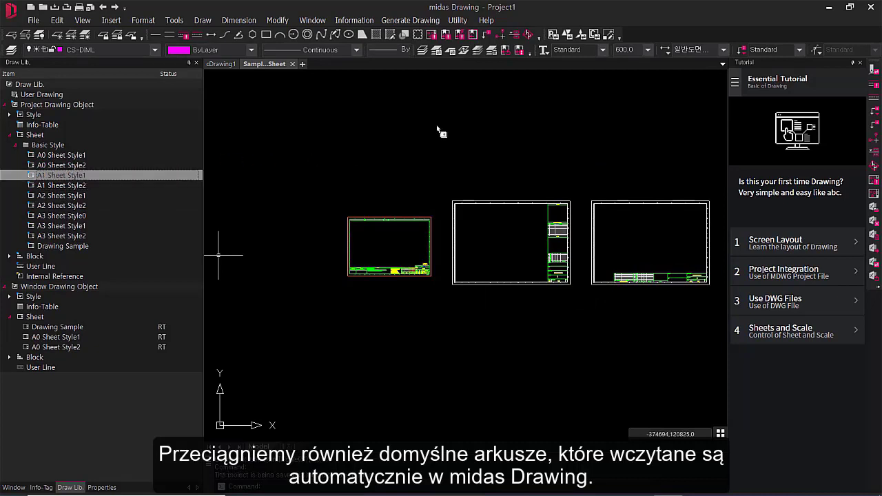
drag(437, 129, 452, 158)
click(458, 179)
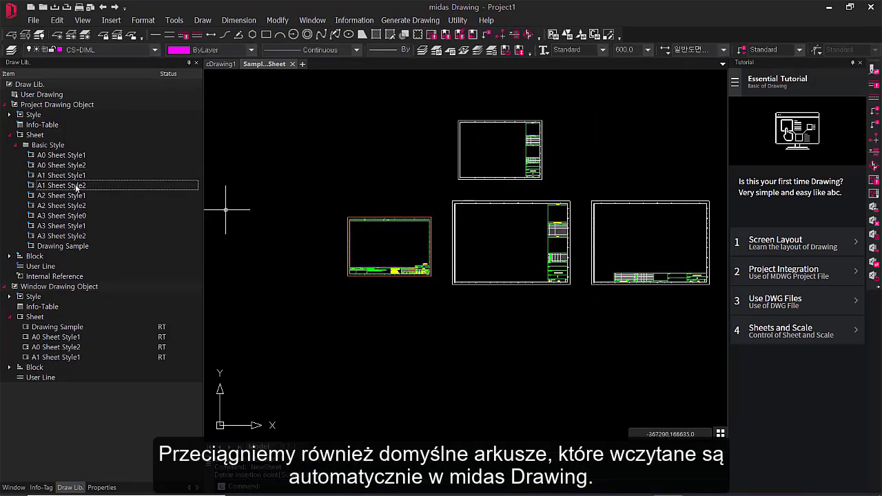
drag(76, 187, 585, 180)
click(585, 179)
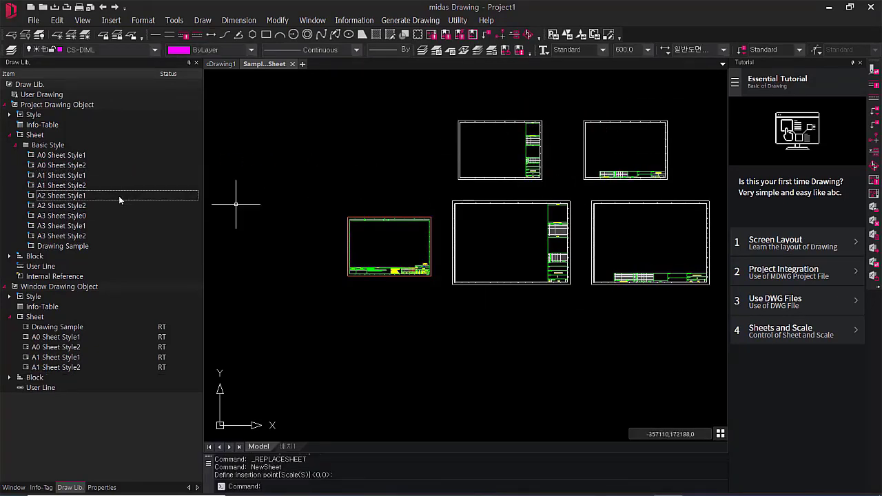
Place A2 Sheet Style1 above the Drawing Sample sheet and A2 Sheet Style2 to its left
drag(83, 196, 338, 174)
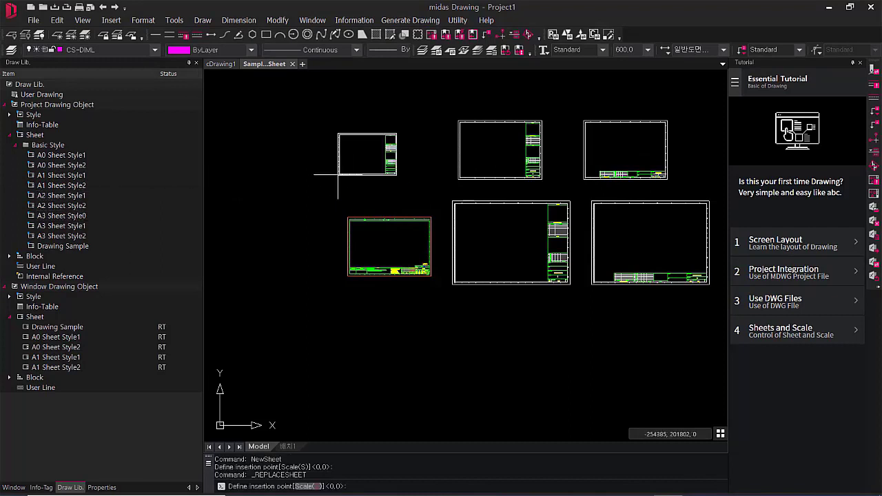
click(319, 178)
drag(85, 211, 243, 180)
click(242, 180)
Insert A3 Sheet Style0 and A3 Sheet Style2 side by side below the Drawing Sample and A0 sheets
drag(65, 216, 117, 230)
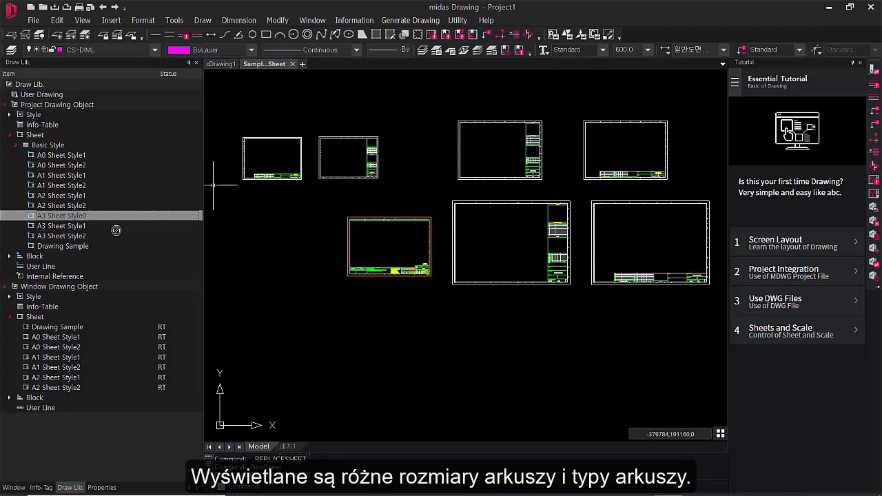
click(371, 350)
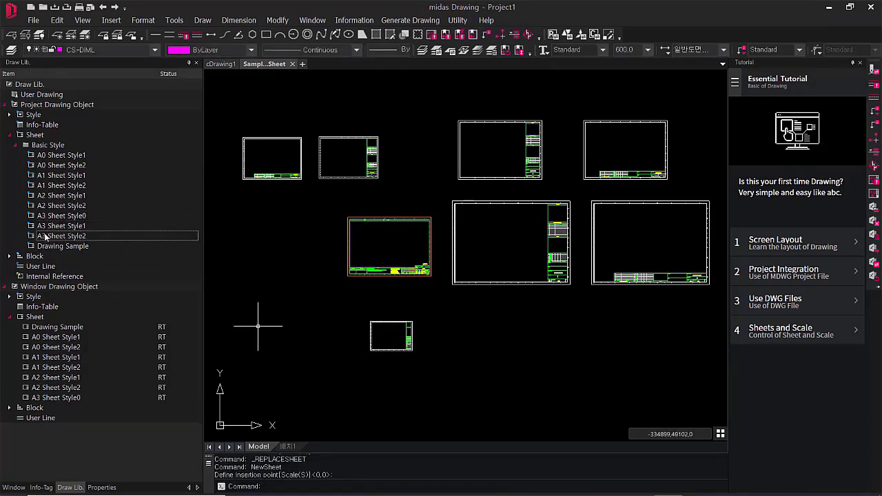
drag(61, 235, 441, 306)
click(430, 352)
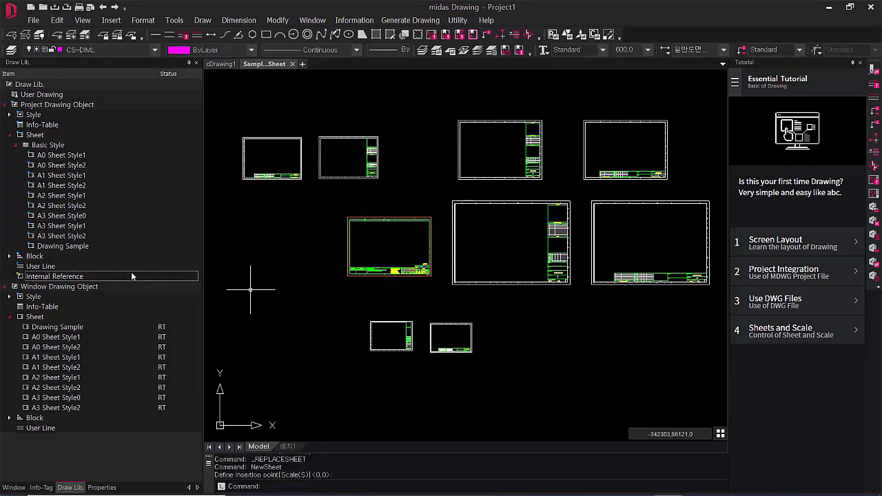
Add another A3 Sheet Style0 to the right of the A3 row and a second Drawing Sample sheet left of the first
drag(89, 218, 555, 343)
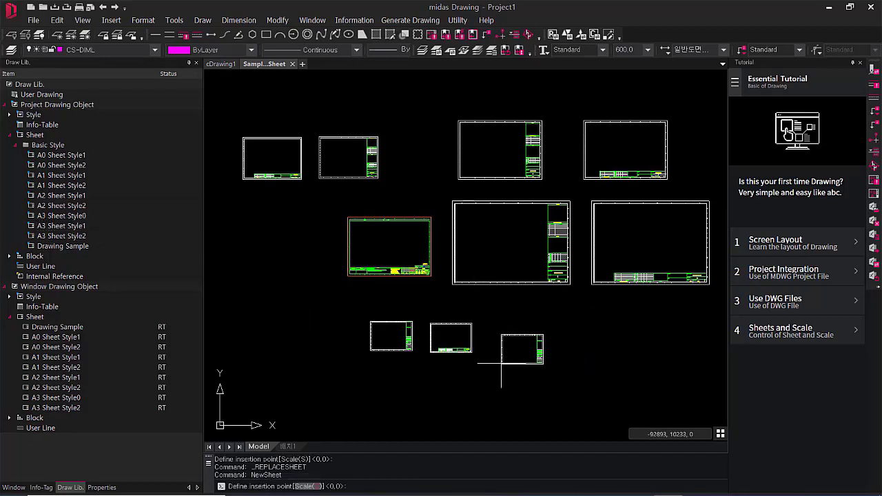
click(490, 356)
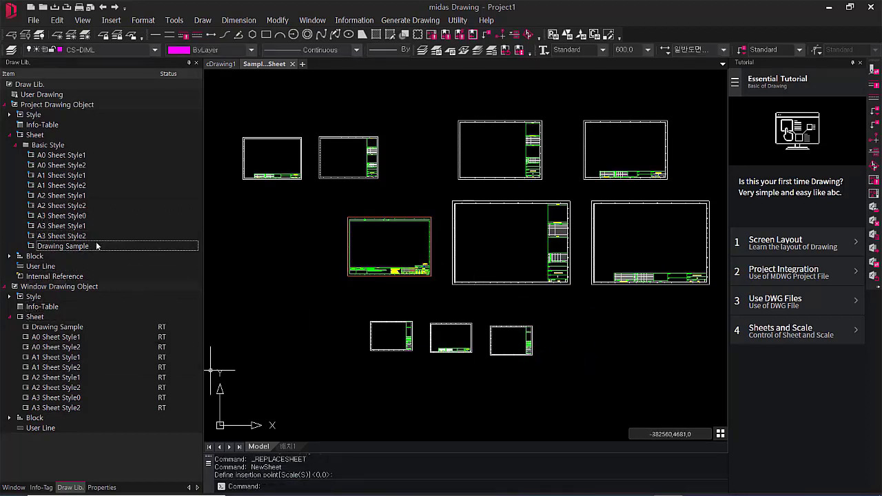
drag(97, 246, 276, 265)
click(249, 275)
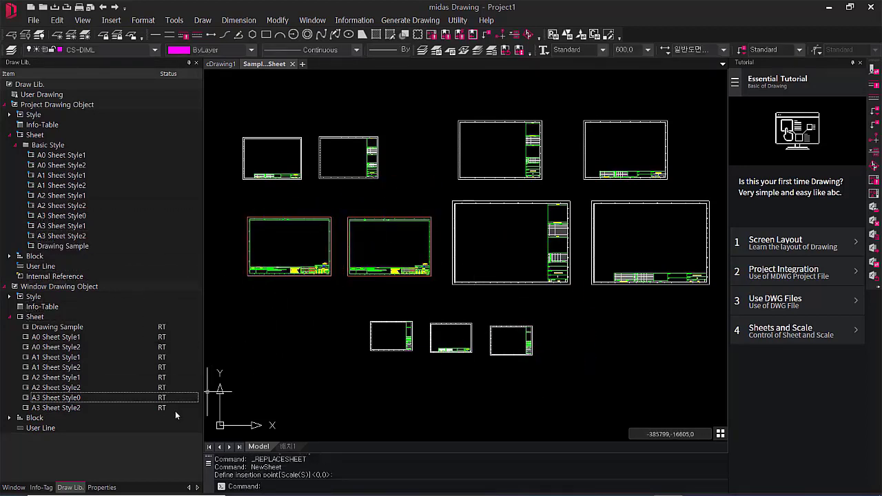
Insert all Gable Frame Structure drawings, from Structure Summary to the last ACross Section Layout, into the CAD drawing above the sheets
click(14, 488)
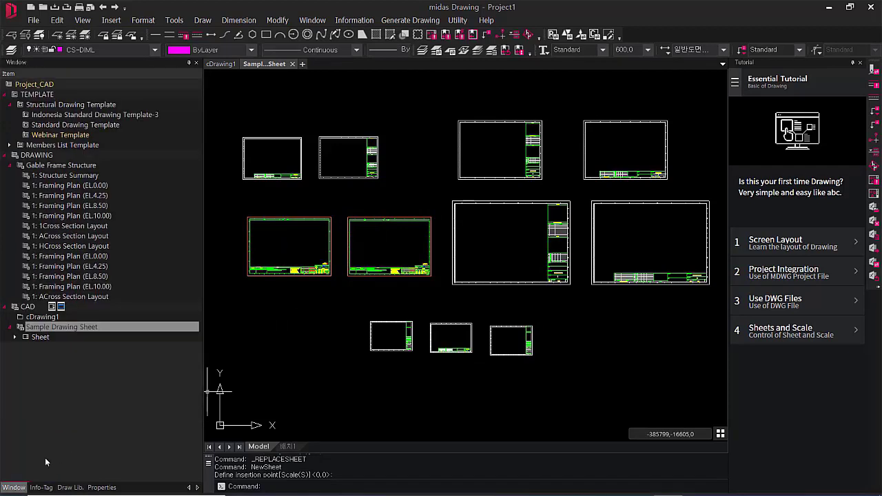
click(17, 338)
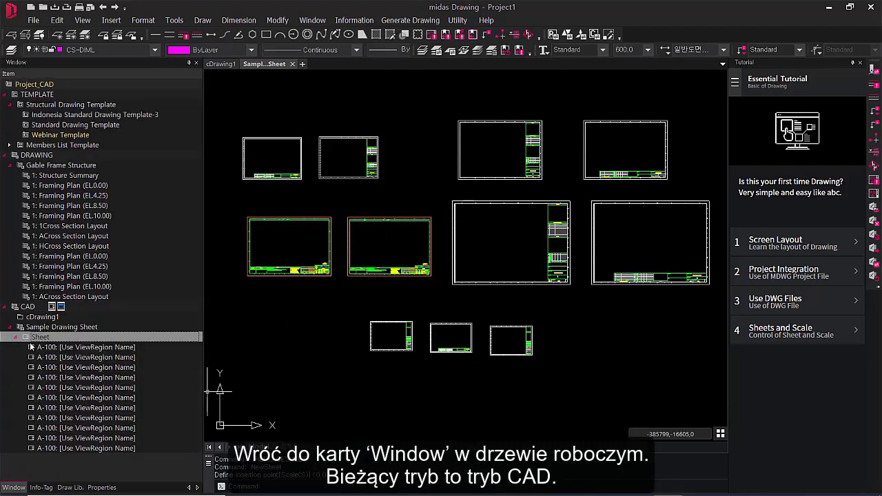
click(101, 178)
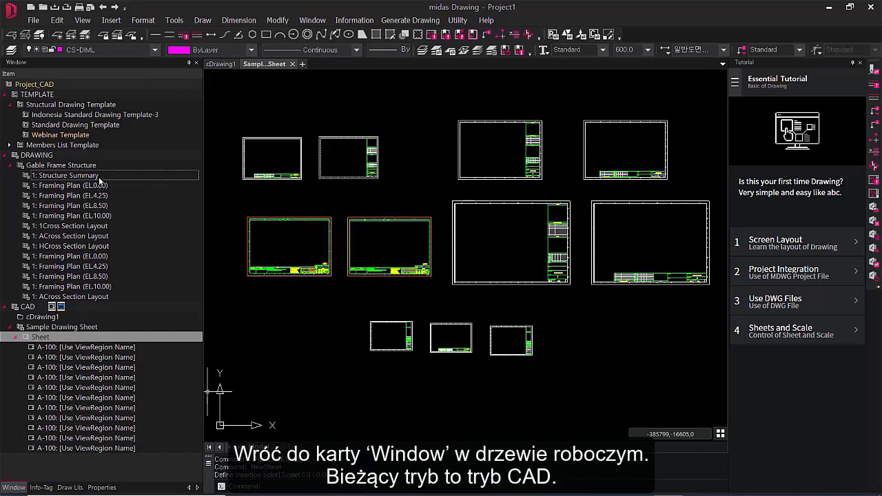
shift+click(104, 297)
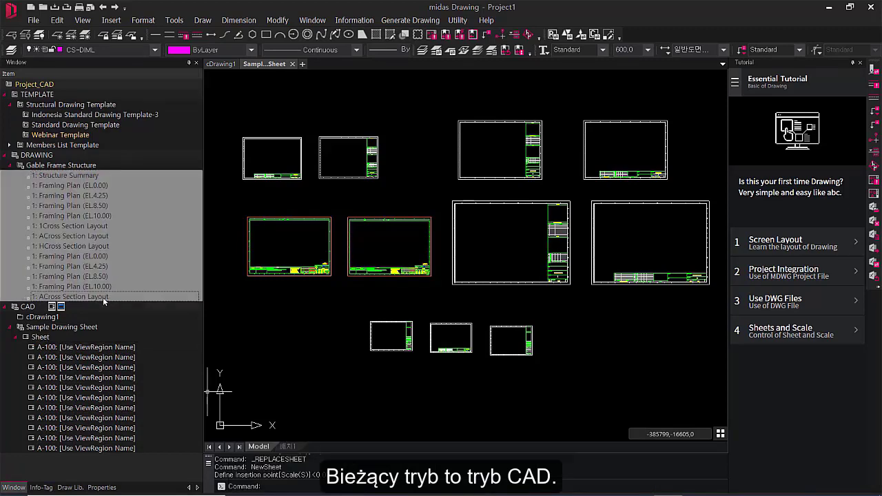
mouse_move(138, 235)
shift+mouse_down()
mouse_move(286, 246)
mouse_move(327, 204)
shift+mouse_up()
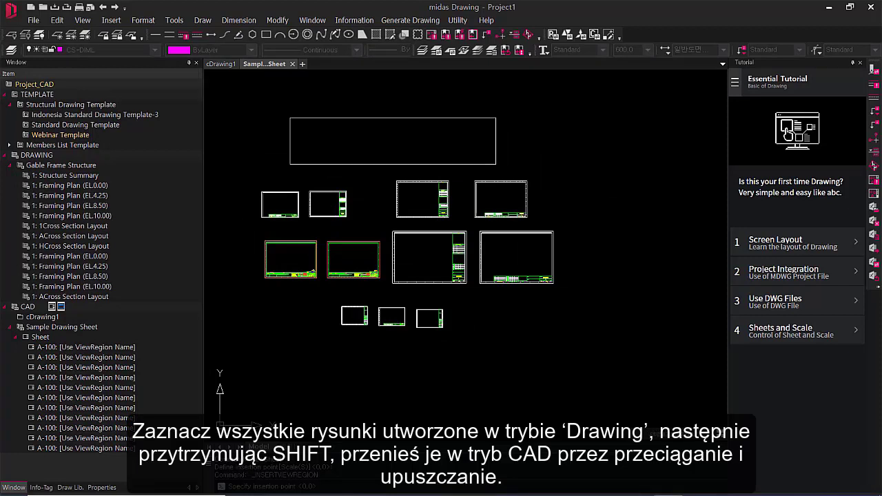
click(492, 140)
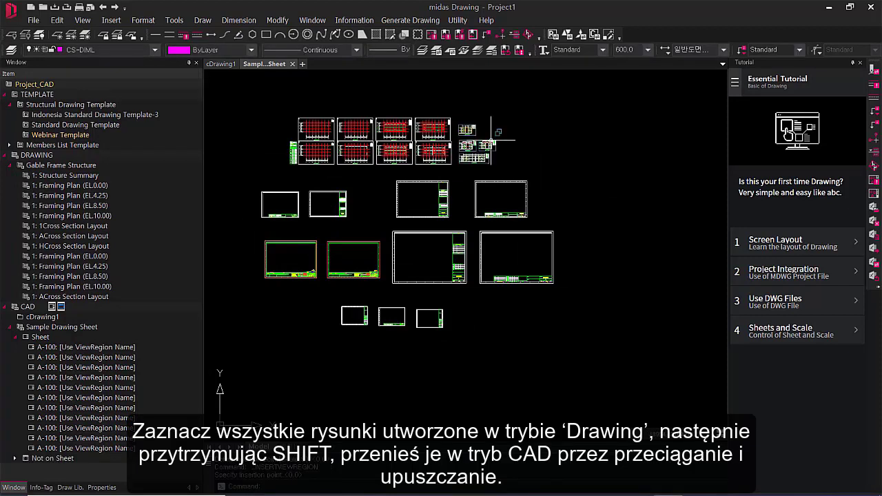
scroll(426, 126, up, 3)
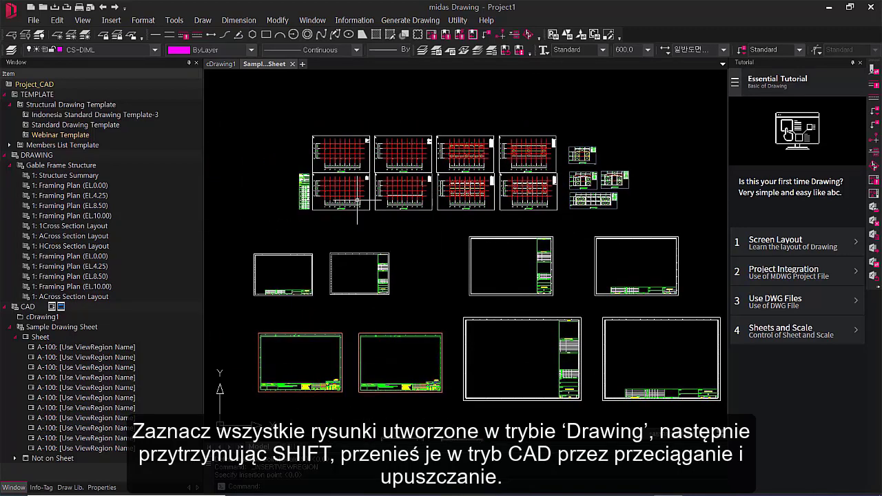
middle_drag(426, 224, 394, 232)
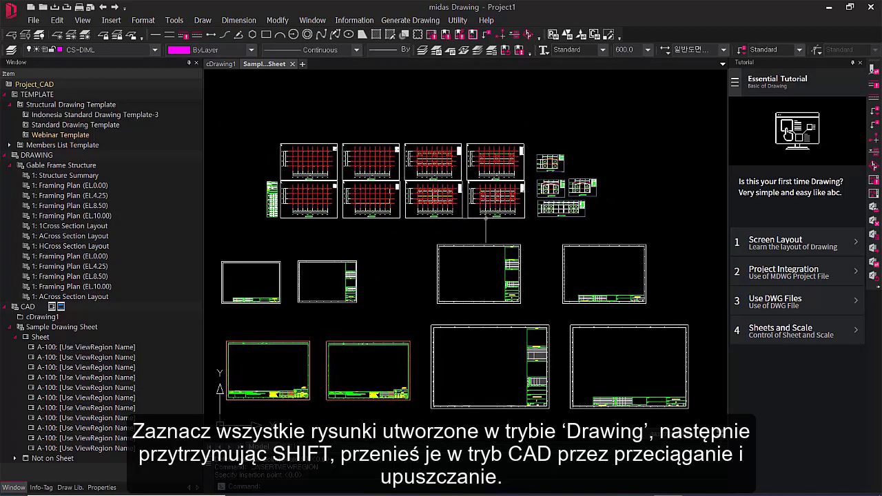
click(513, 222)
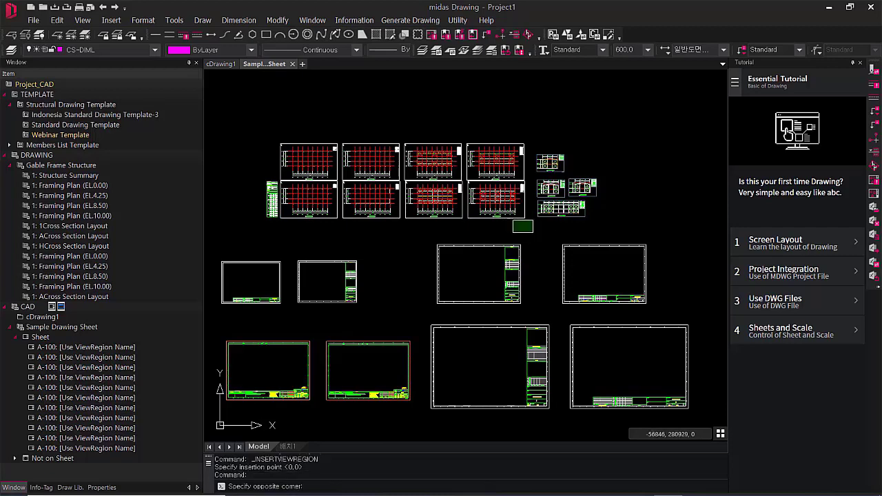
scroll(515, 205, up, 4)
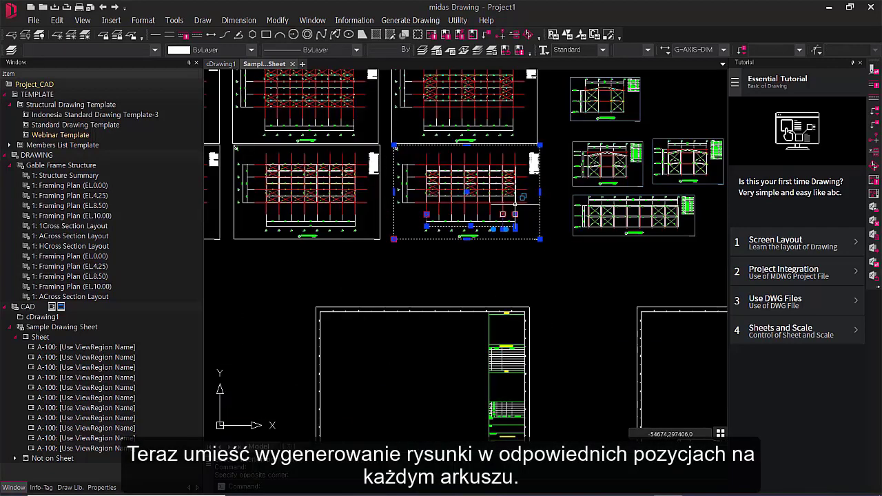
scroll(514, 214, up, 2)
scroll(510, 219, down, 1)
key(Escape)
key(Escape)
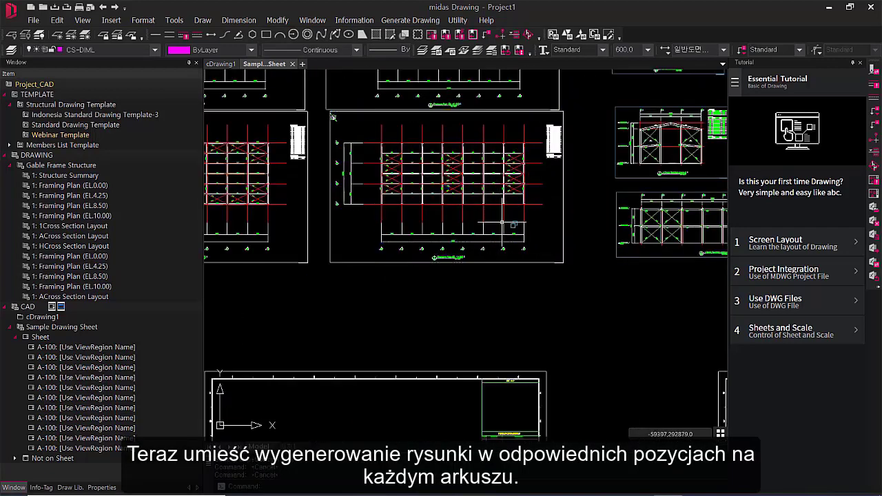
Move the last framing plan of the lower row, Framing Plan (EL.10.00), onto the first Drawing Sample sheet beside the A0 sheets
key(Return)
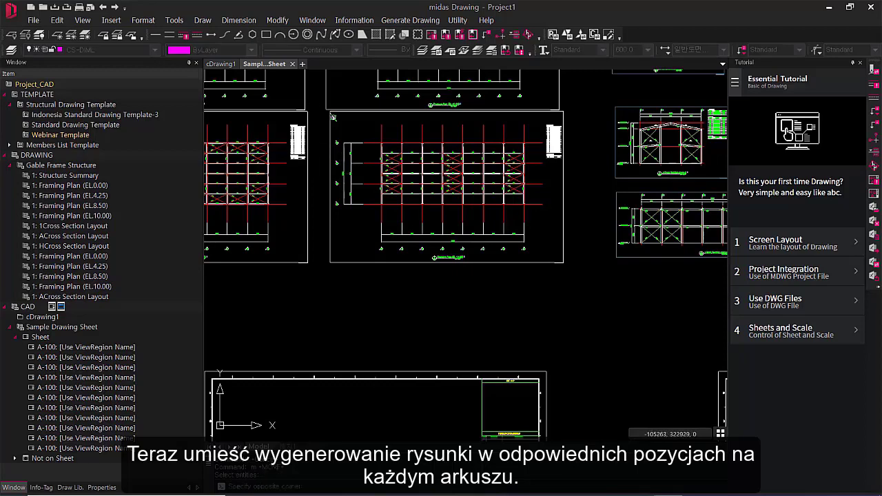
click(579, 307)
key(Return)
click(564, 263)
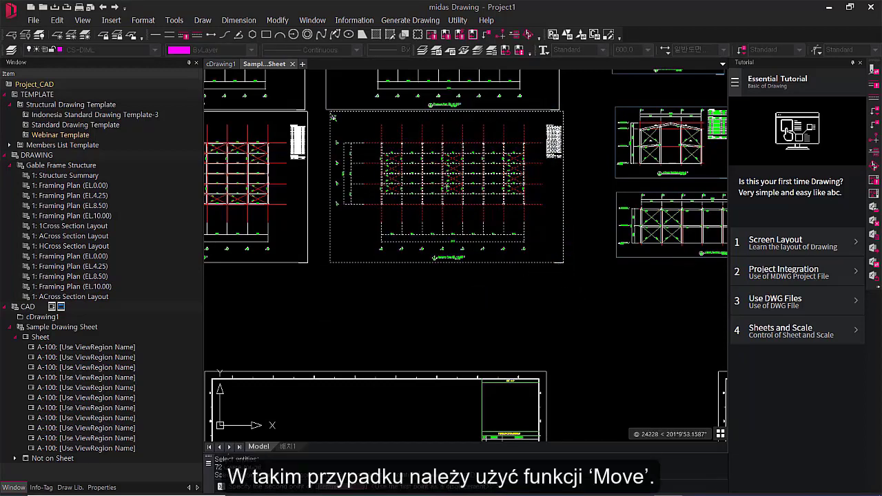
scroll(593, 224, down, 5)
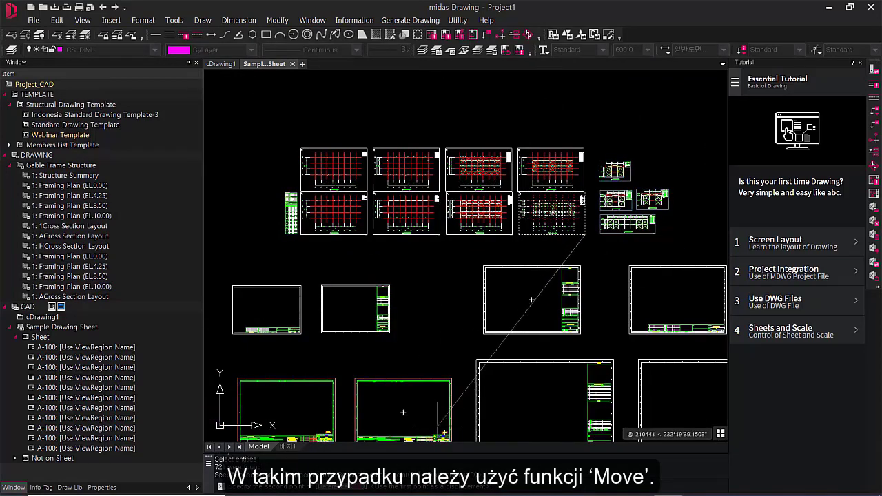
scroll(442, 429, up, 2)
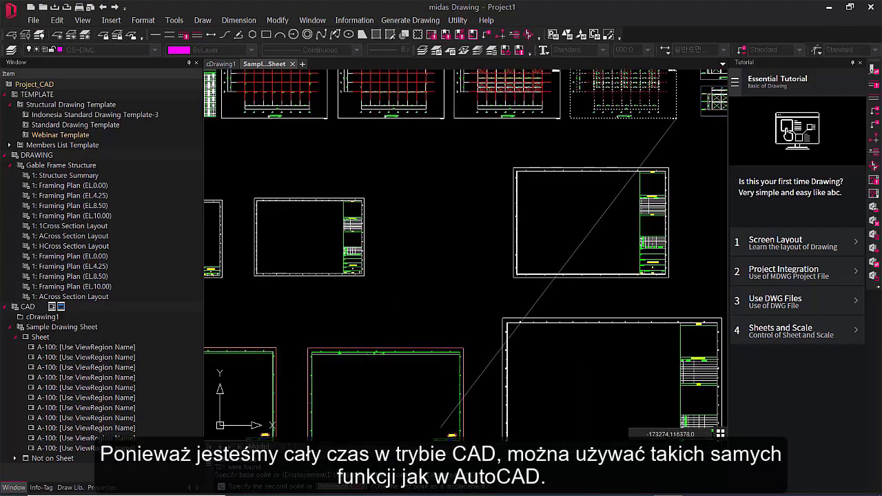
click(442, 429)
key(Escape)
key(Escape)
scroll(483, 327, down, 3)
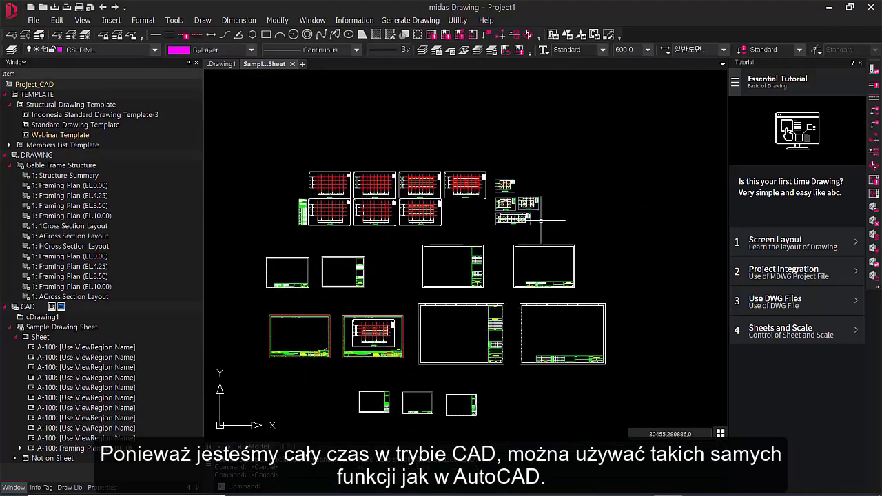
Move the three gable cross-section drawings together onto the empty sheet directly above the rightmost A0 sheet
scroll(541, 221, up, 4)
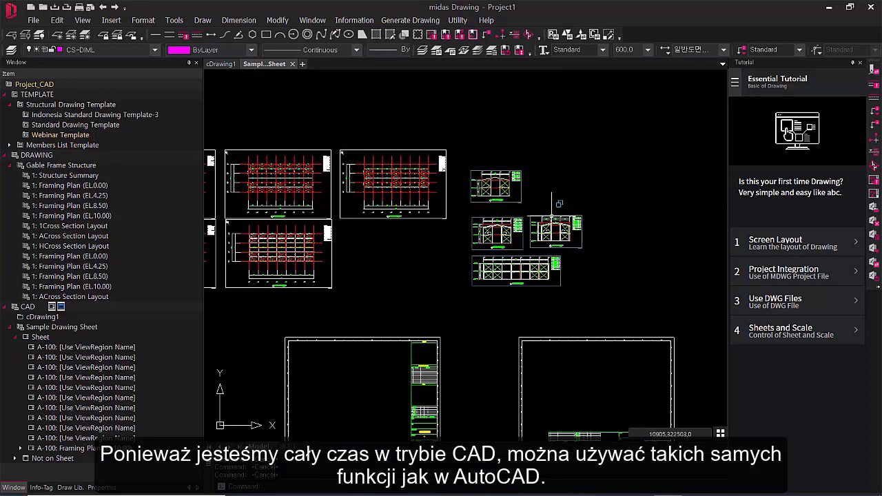
text(m)
key(Return)
click(463, 159)
click(596, 255)
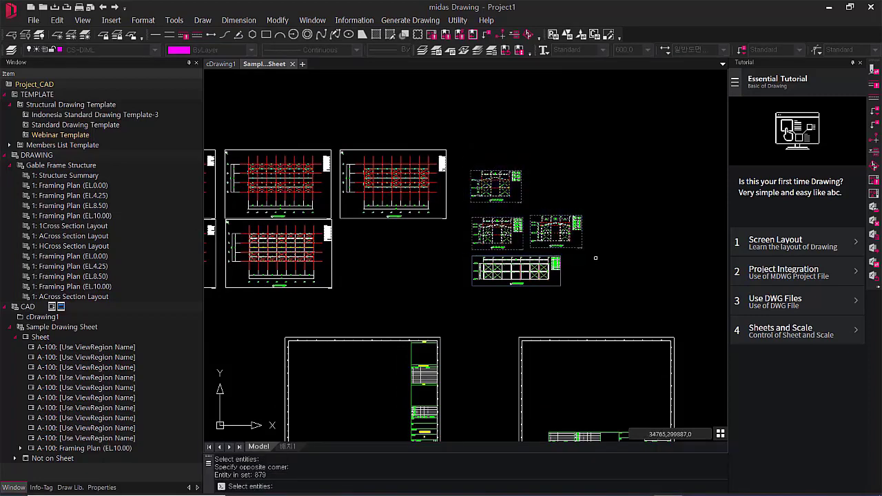
key(Return)
click(587, 250)
middle_drag(664, 329, 583, 218)
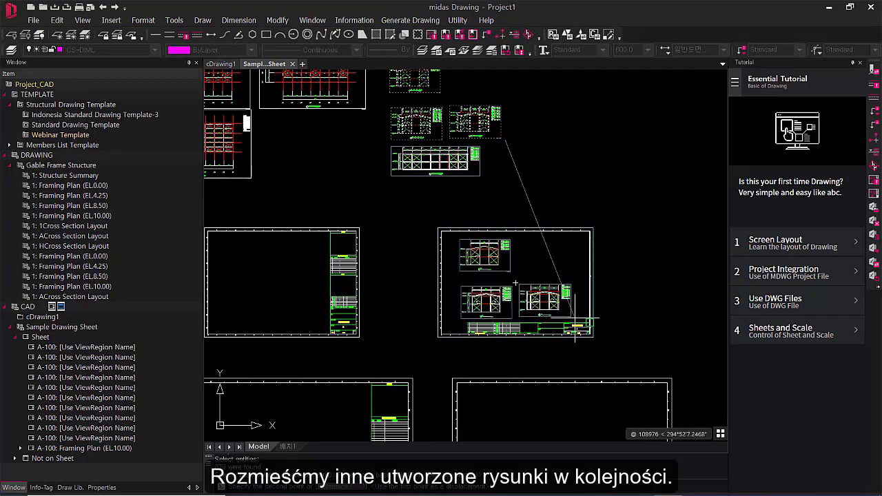
click(586, 322)
middle_drag(607, 331, 566, 255)
key(Escape)
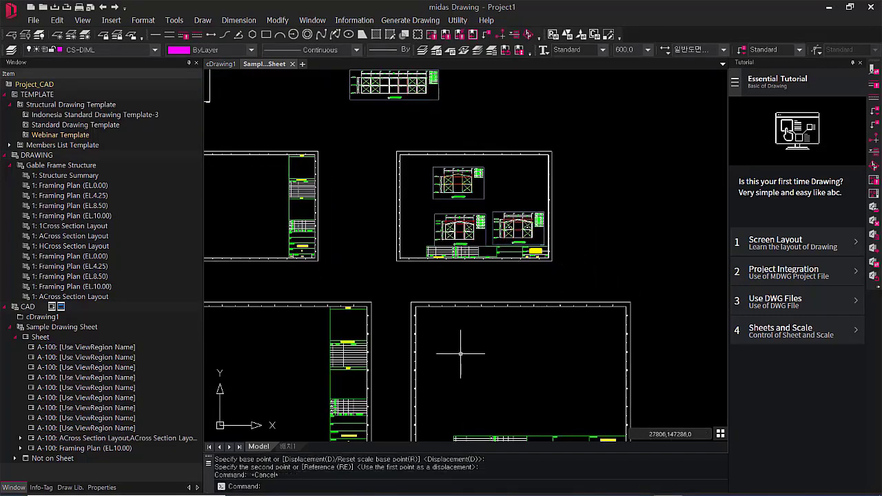
Move Framing Plan (EL.8.50), the last remaining plan of the lower row, onto the second, still empty Drawing Sample sheet
scroll(459, 345, down, 3)
middle_drag(407, 311, 438, 348)
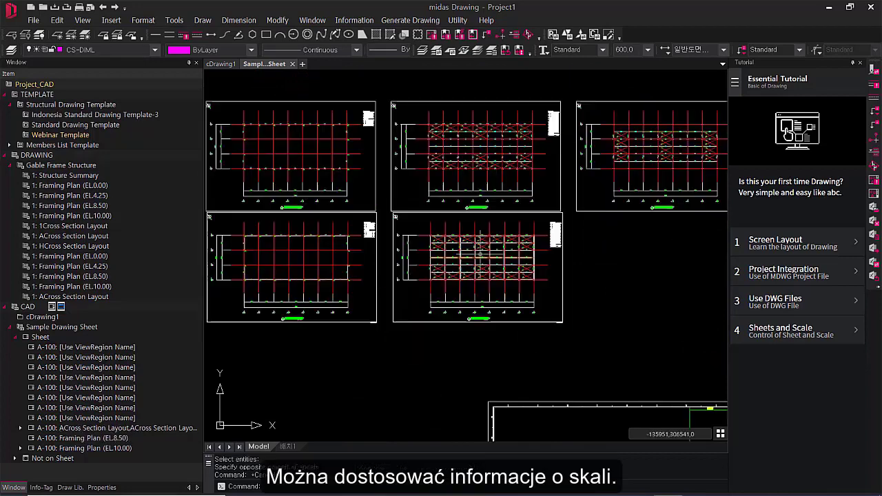
key(Escape)
key(Escape)
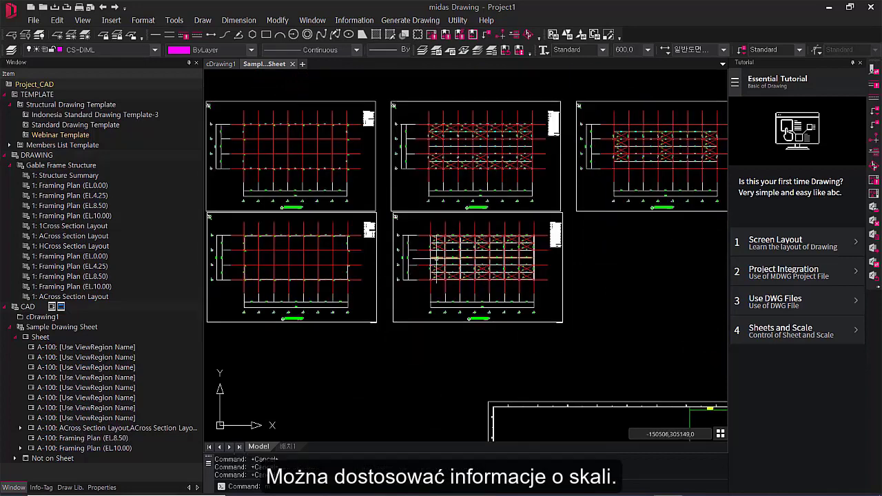
text(m)
key(Return)
click(384, 206)
click(615, 362)
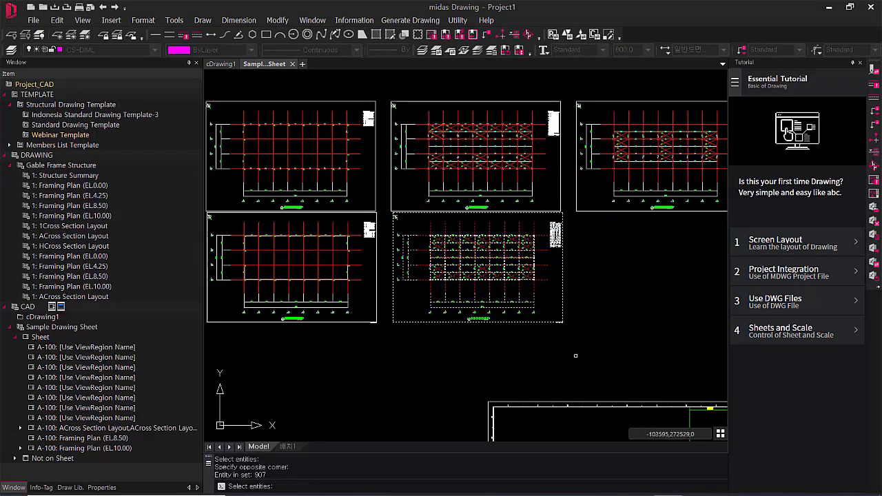
key(Return)
click(623, 280)
scroll(499, 355, down, 4)
middle_drag(494, 356, 659, 153)
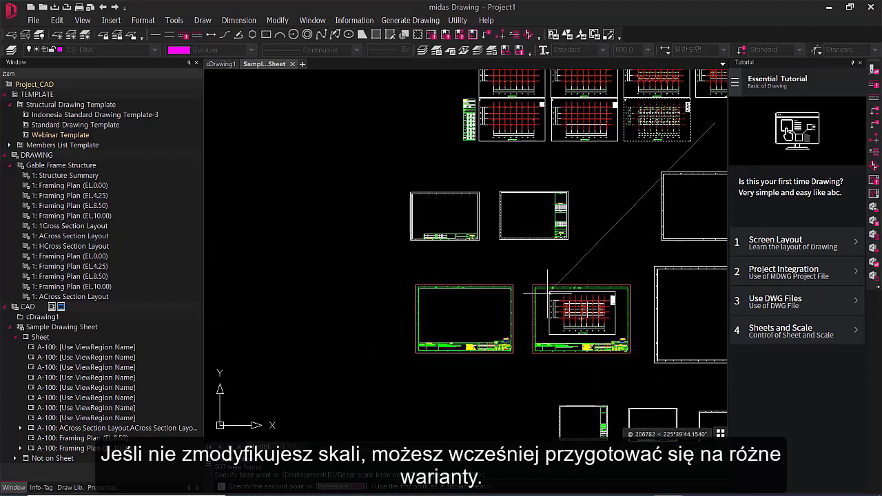
key(Escape)
key(Escape)
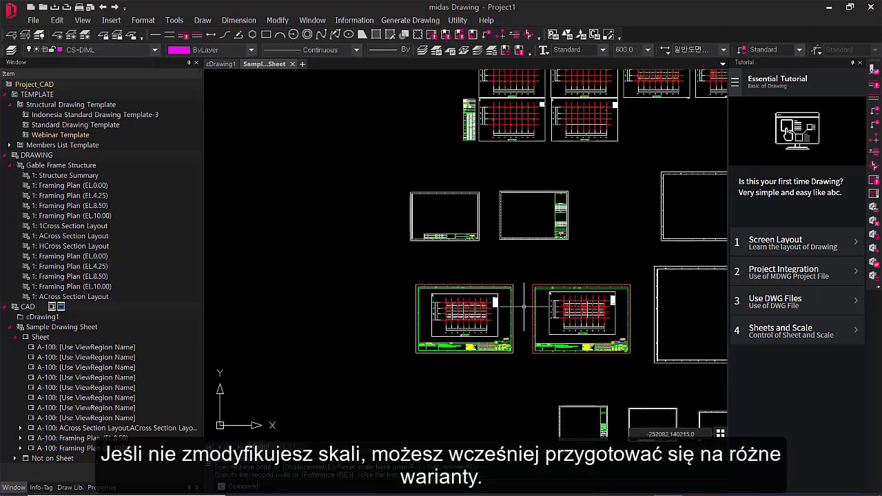
Move the last framing plan of the upper row, Framing Plan (EL.10.00), onto the A0 sheet next to the Drawing Sample sheets
scroll(511, 324, up, 5)
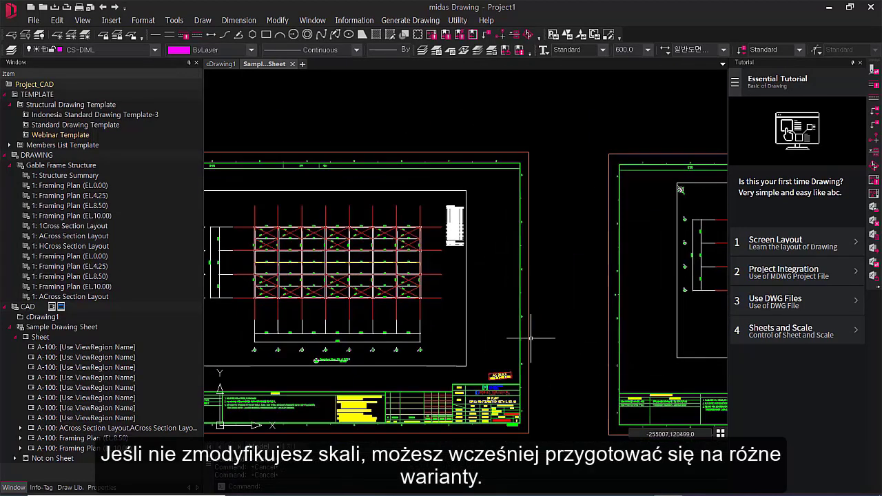
scroll(534, 339, up, 4)
scroll(544, 341, down, 6)
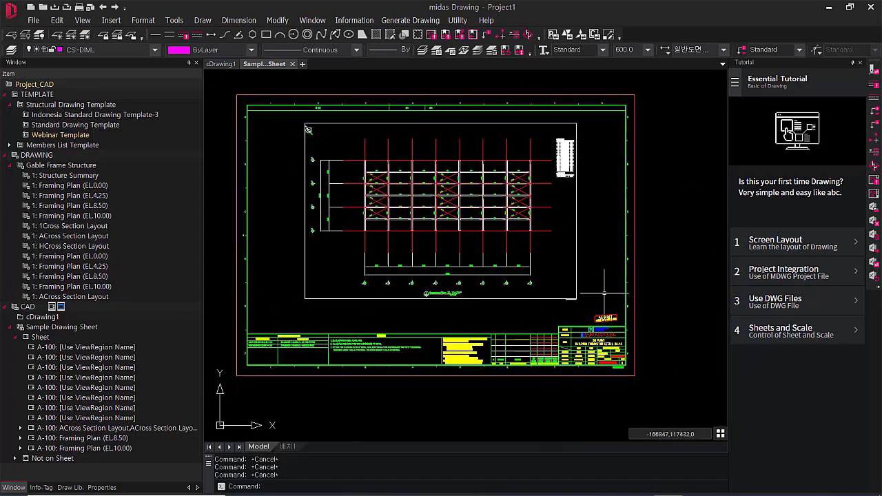
scroll(607, 295, down, 5)
middle_drag(624, 310, 504, 315)
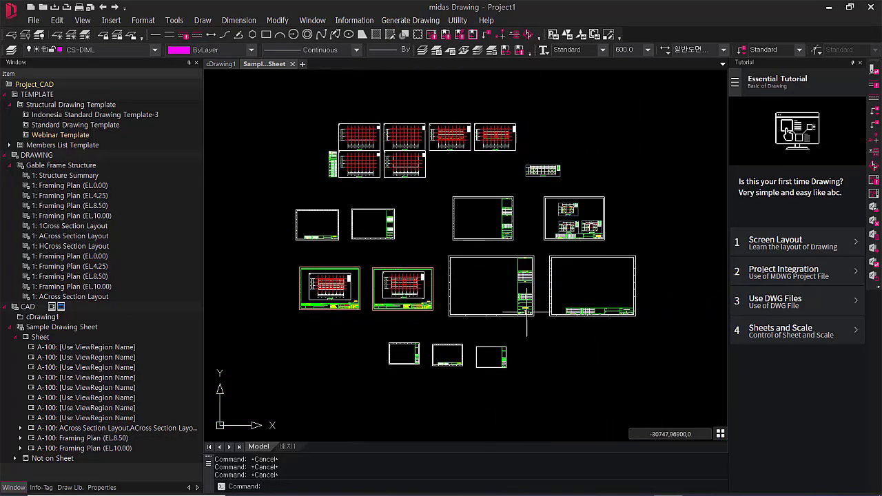
text(m)
key(Return)
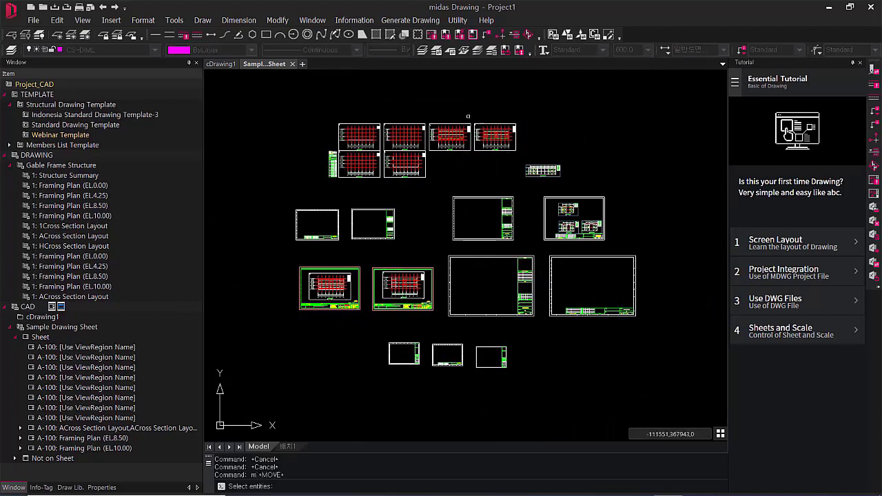
click(495, 137)
key(Return)
click(536, 107)
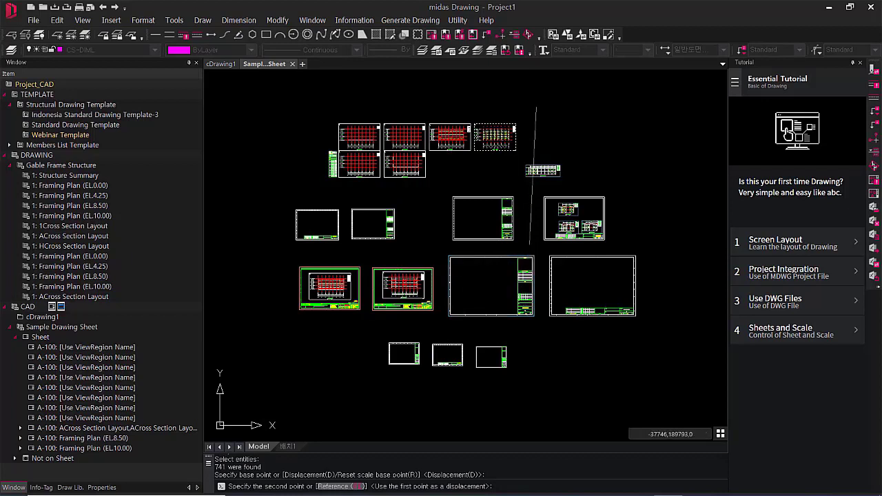
click(529, 243)
key(Escape)
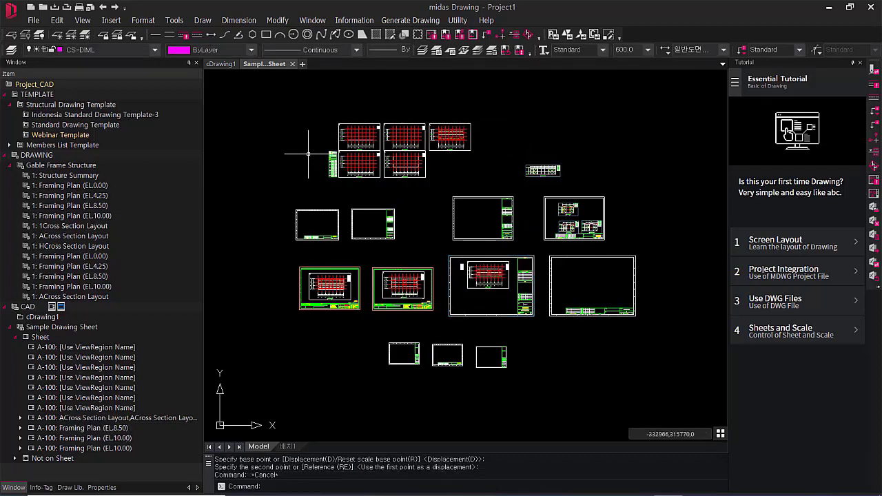
Move the remaining long 1Cross Section Layout drawing onto the same A0 sheet, below the framing plan
click(509, 148)
click(599, 184)
text(m)
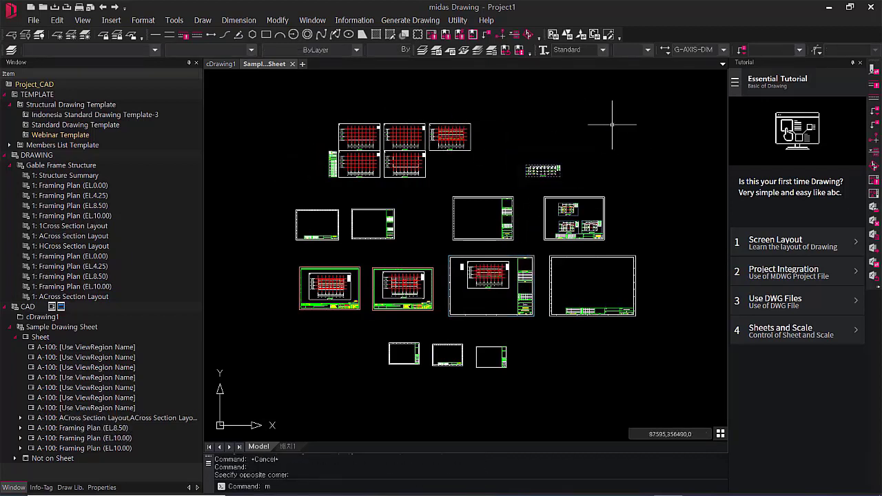
key(Return)
click(625, 117)
click(575, 245)
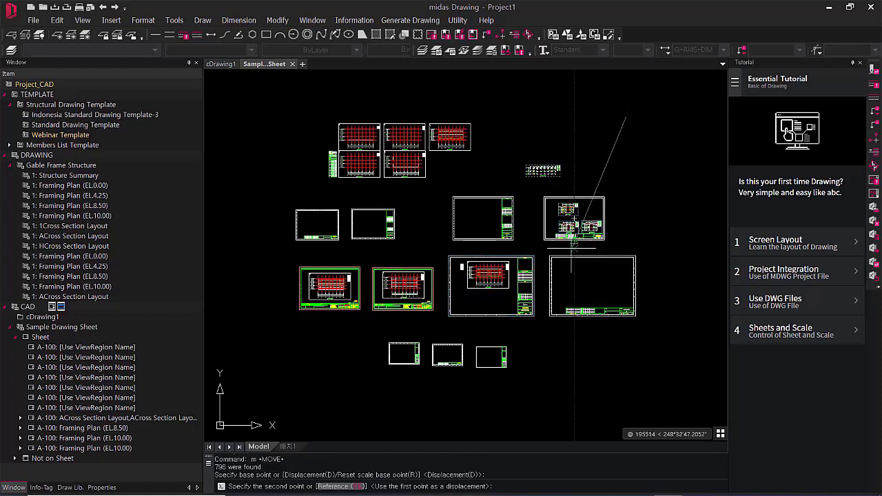
key(Escape)
key(Escape)
key(Escape)
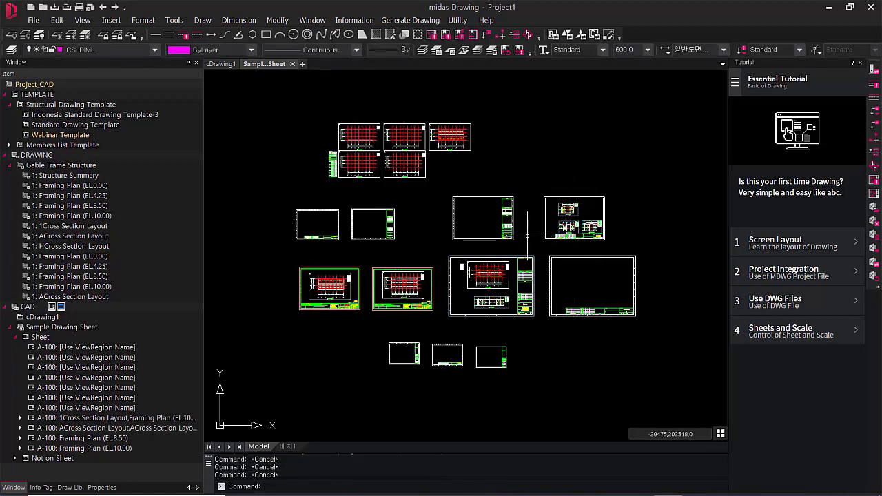
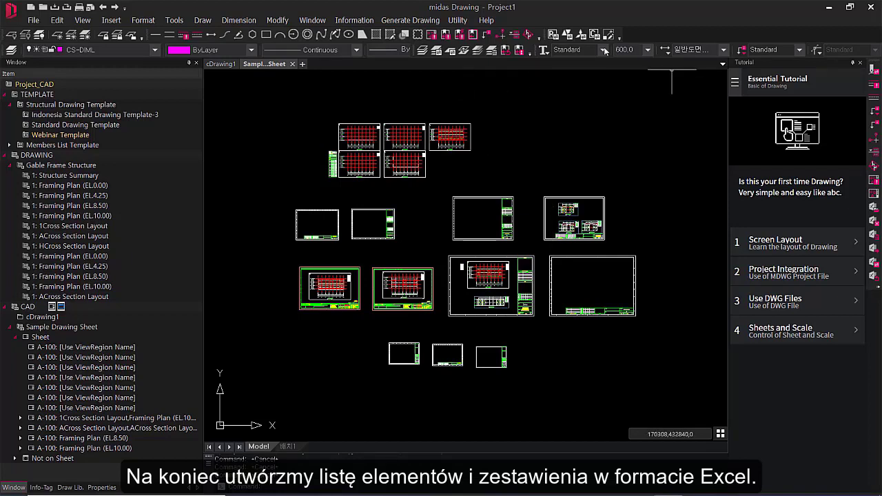
Return to DRAWING mode and generate the steel member lists for columns, sub columns, beams, sub beams and braces
click(430, 25)
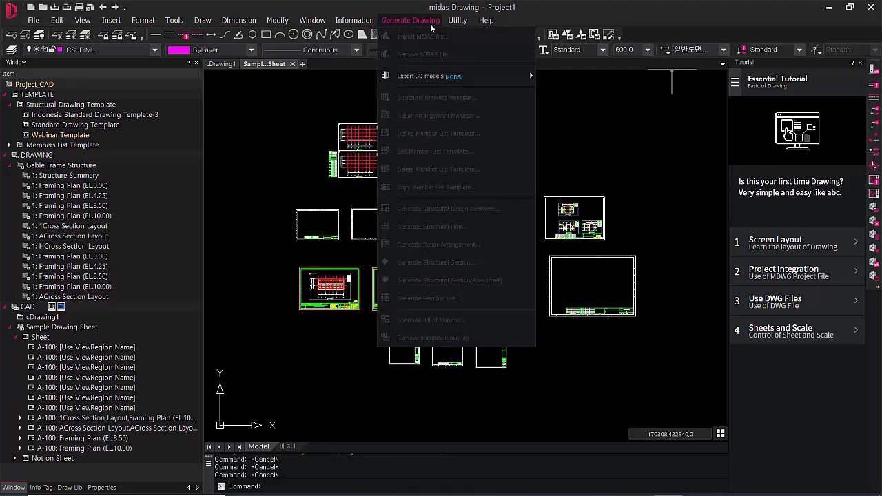
double_click(36, 155)
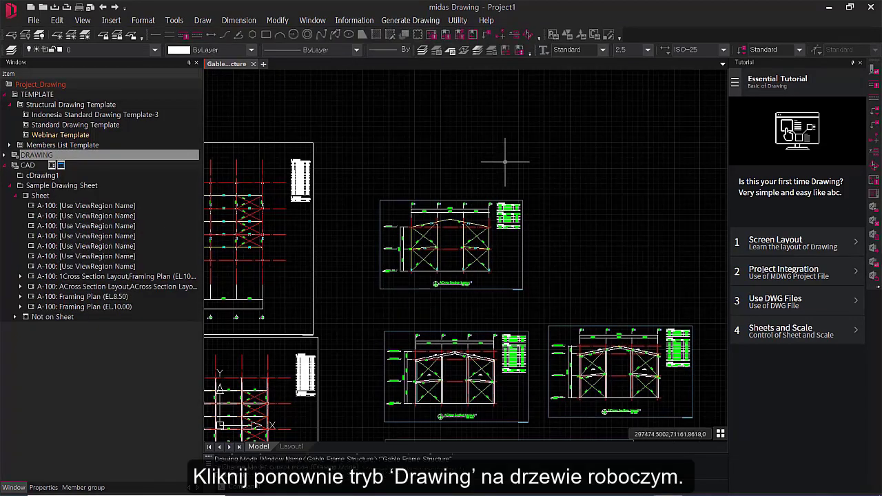
click(402, 22)
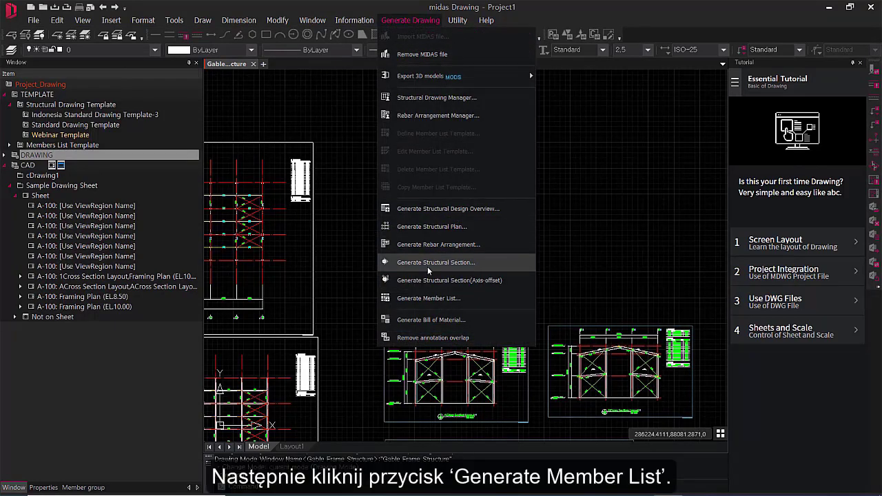
click(431, 297)
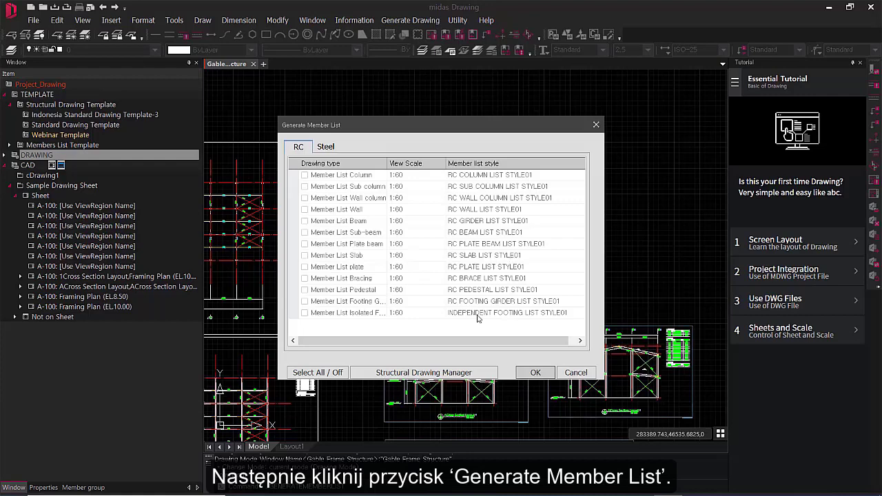
click(326, 148)
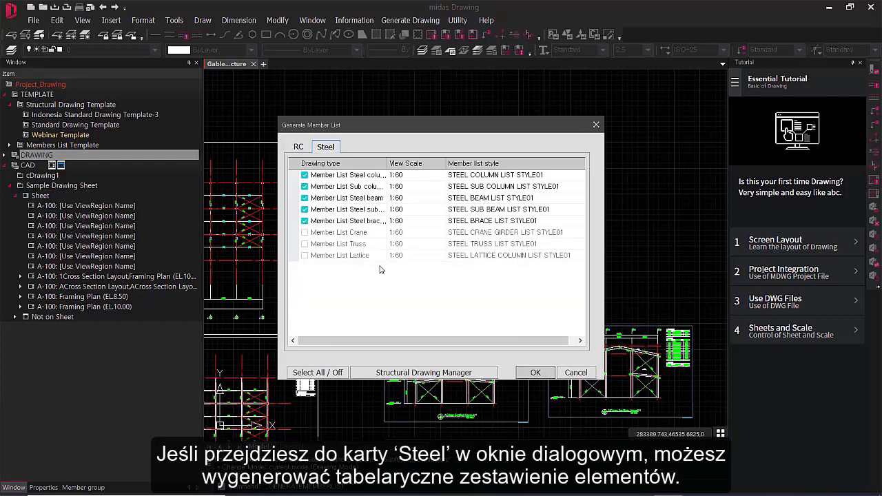
click(536, 373)
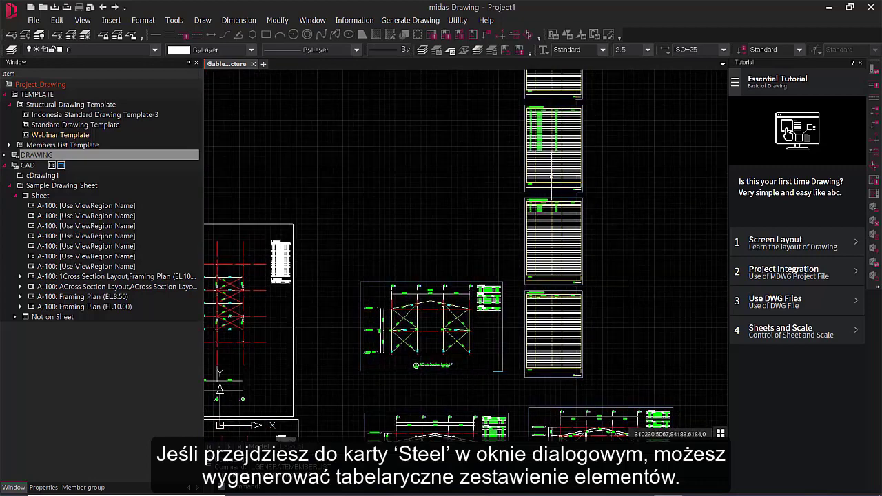
Examine the names, member sizes and materials in the generated steel column, sub column, beam and sub beam lists
scroll(553, 248, up, 5)
scroll(526, 69, up, 2)
middle_drag(526, 70, 524, 268)
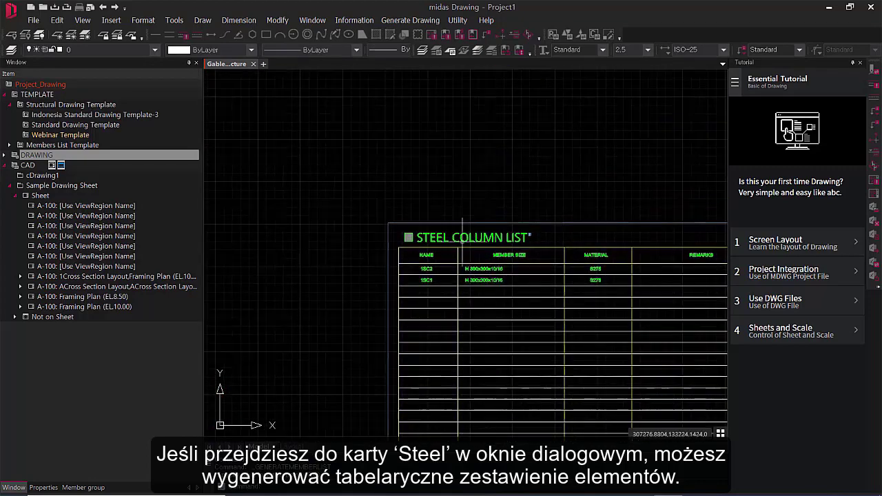
middle_drag(544, 347, 489, 136)
middle_drag(486, 392, 485, 69)
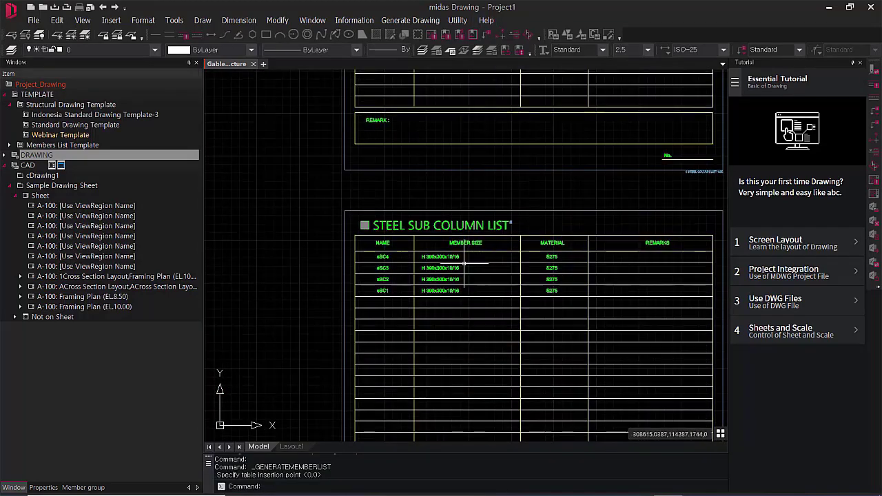
mouse_move(487, 383)
middle_down()
mouse_move(479, 19)
mouse_move(489, 139)
middle_up()
middle_drag(454, 239, 502, 344)
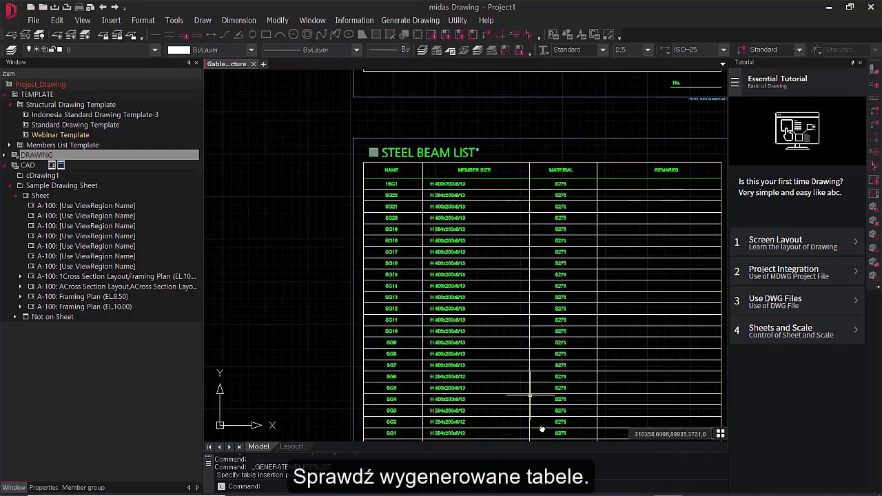
middle_drag(542, 429, 456, 111)
middle_drag(479, 355, 488, 4)
middle_drag(434, 175, 466, 348)
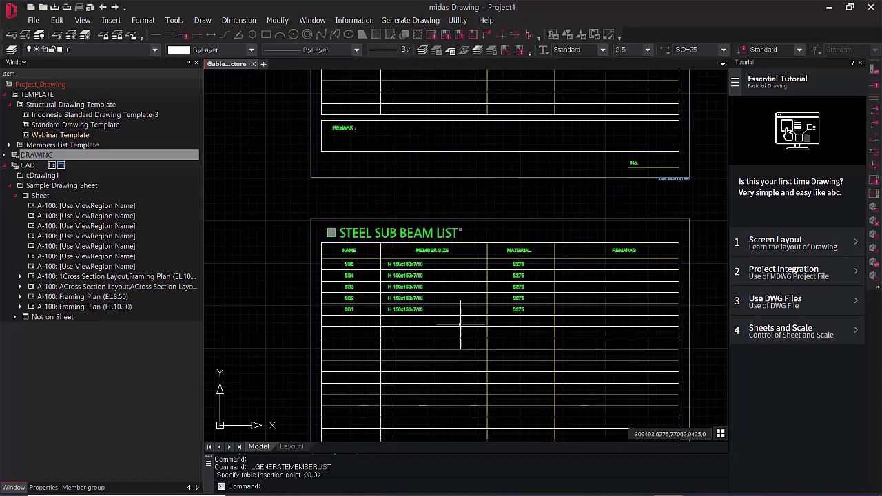
scroll(422, 198, down, 5)
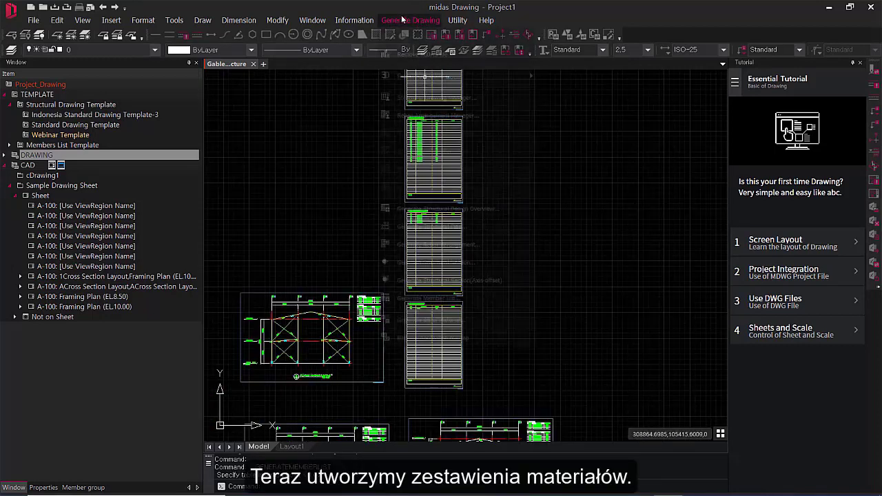
Generate the bill of material with the preset BOM options for steel and RC members, and switch to the resulting Excel workbook
click(408, 20)
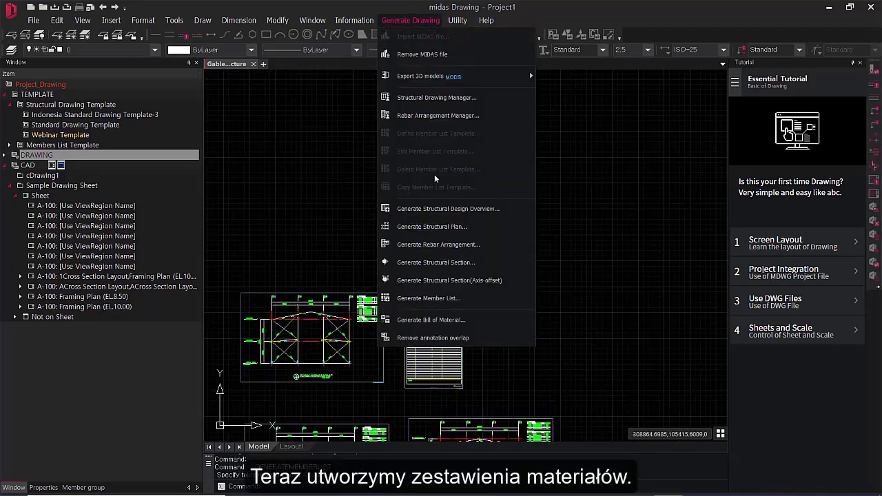
click(435, 320)
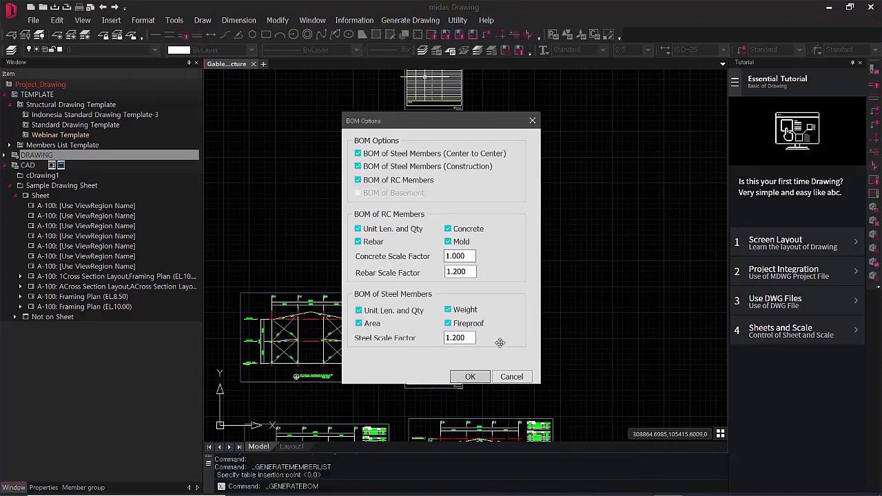
click(470, 377)
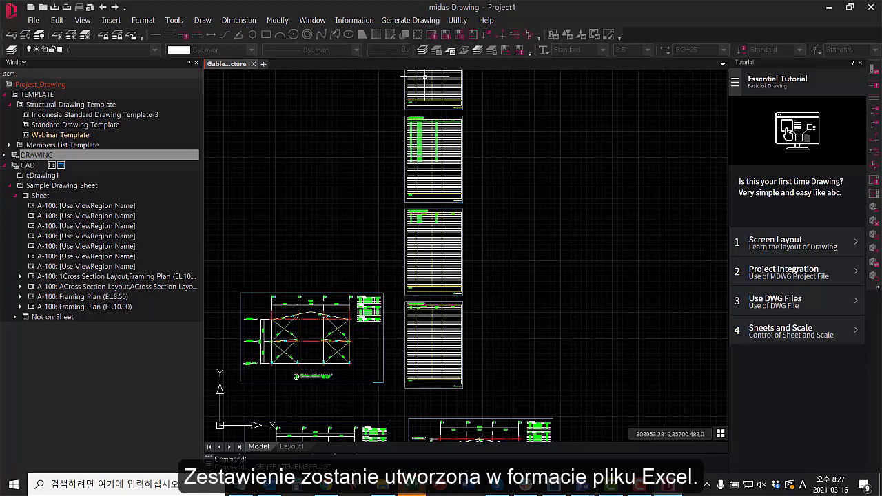
mouse_move(412, 484)
click(452, 444)
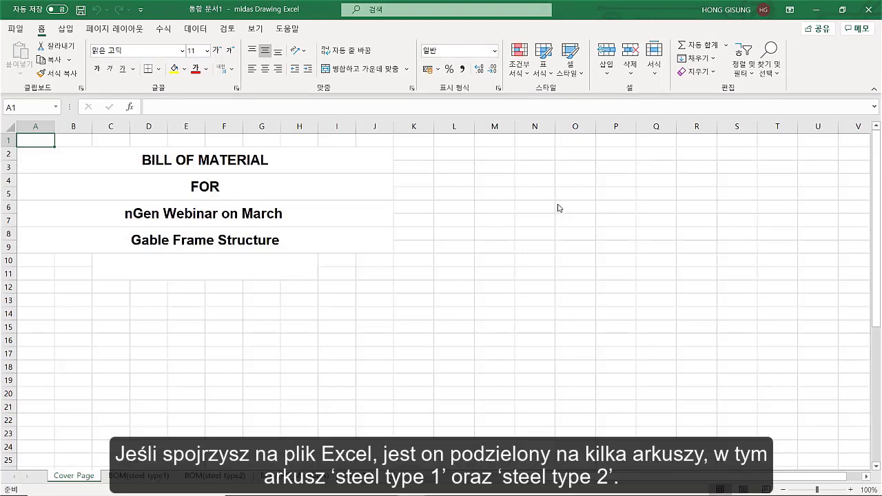
Examine the workbook's cover page and the beam, column, brace and total rows on the BOM(steel type1) sheet
click(184, 324)
scroll(184, 324, down, 9)
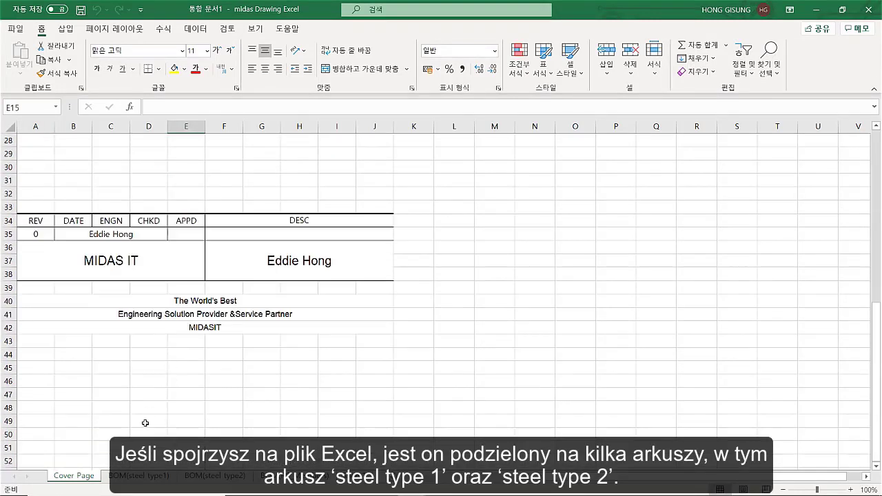
click(141, 476)
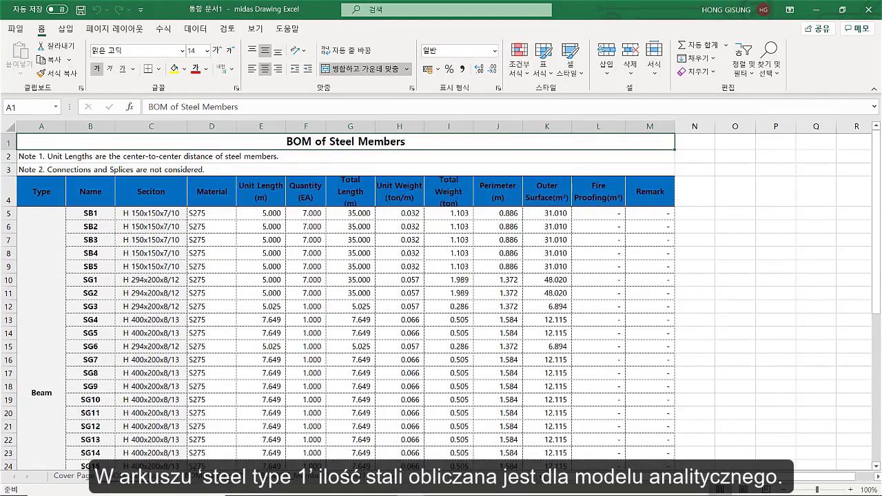
click(215, 477)
click(141, 476)
scroll(361, 322, down, 3)
scroll(362, 322, up, 3)
click(44, 380)
scroll(43, 376, down, 7)
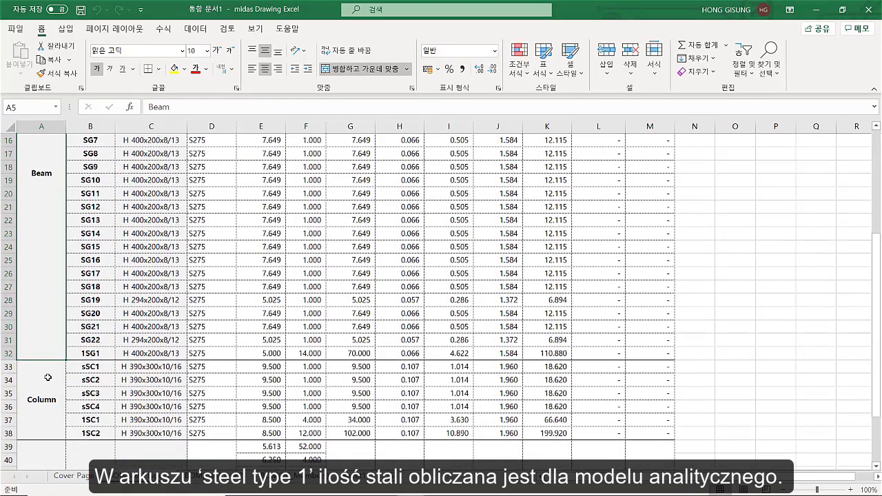
click(54, 334)
click(43, 389)
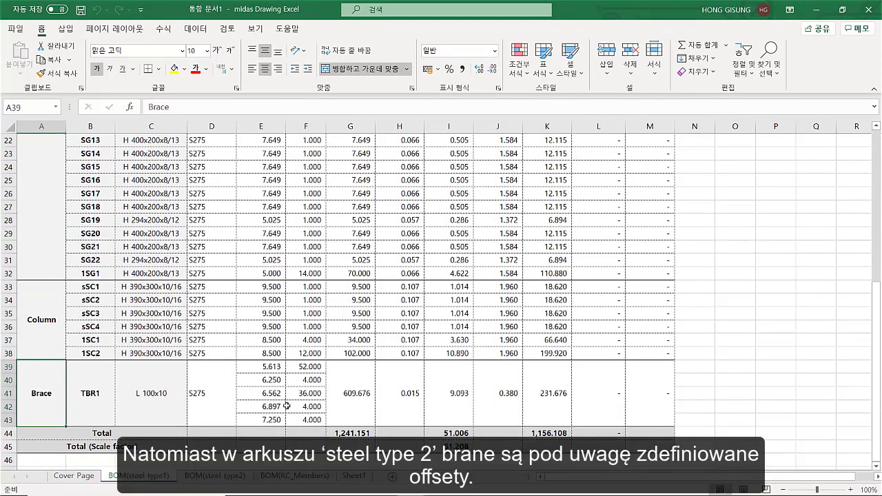
drag(126, 447, 453, 447)
Check the Total Weight column on the BOM(steel type1) sheet, including its total and its scale-factor total
scroll(570, 283, up, 7)
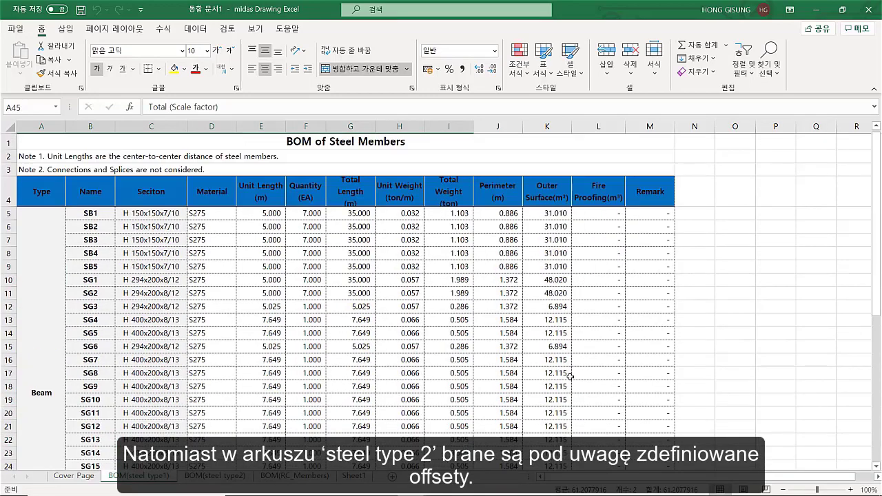
scroll(571, 283, down, 1)
click(457, 149)
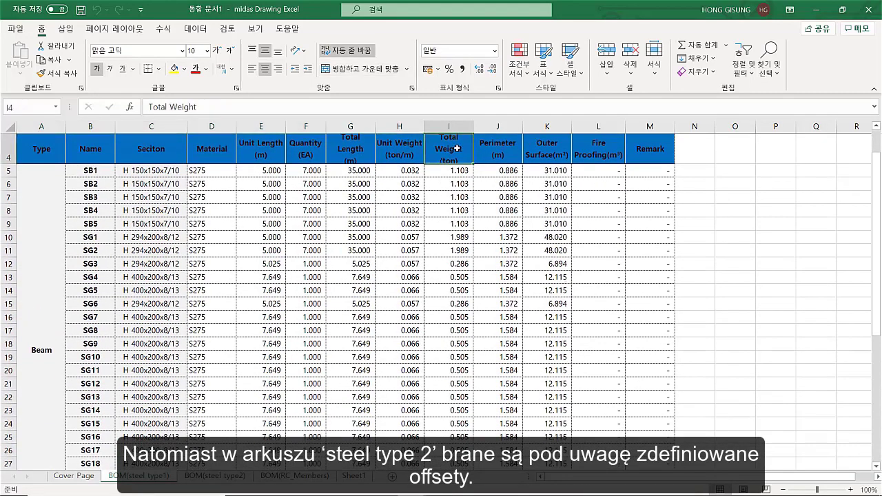
key(ctrl+shift+Down)
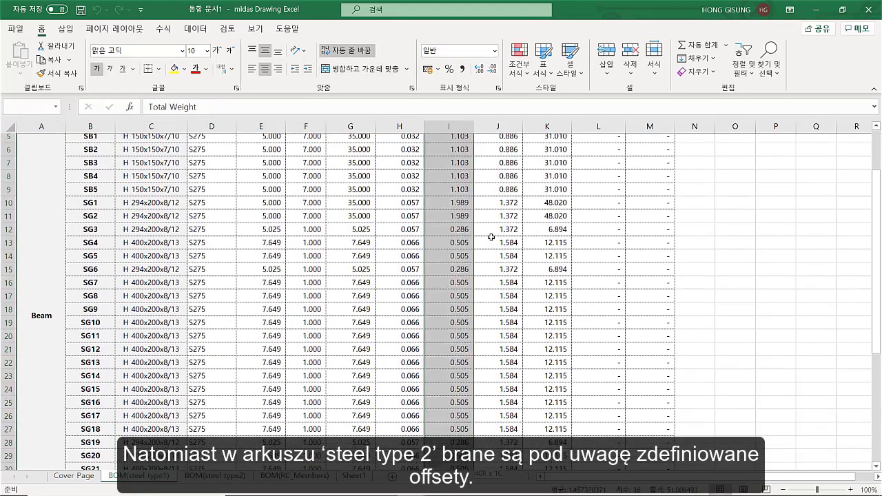
scroll(493, 300, down, 3)
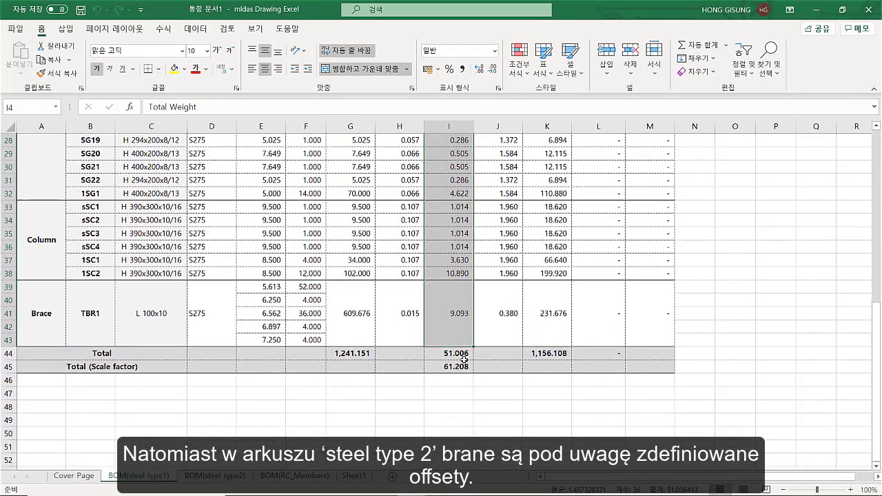
click(462, 367)
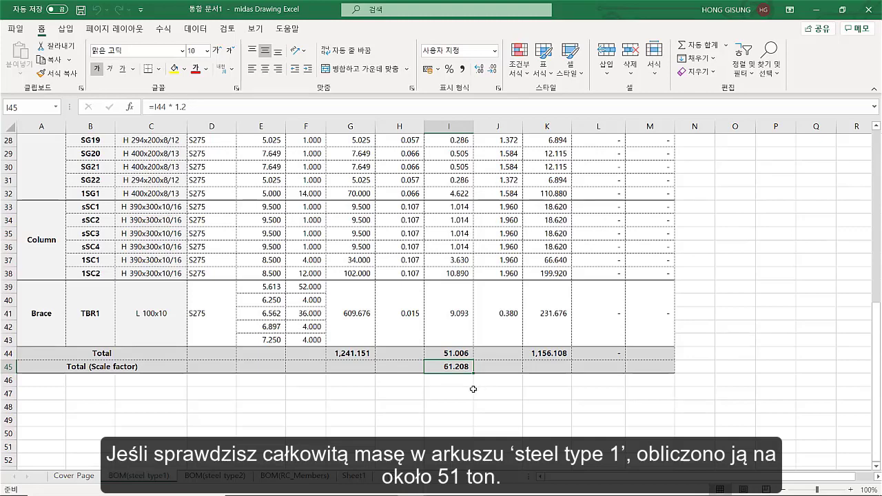
click(463, 353)
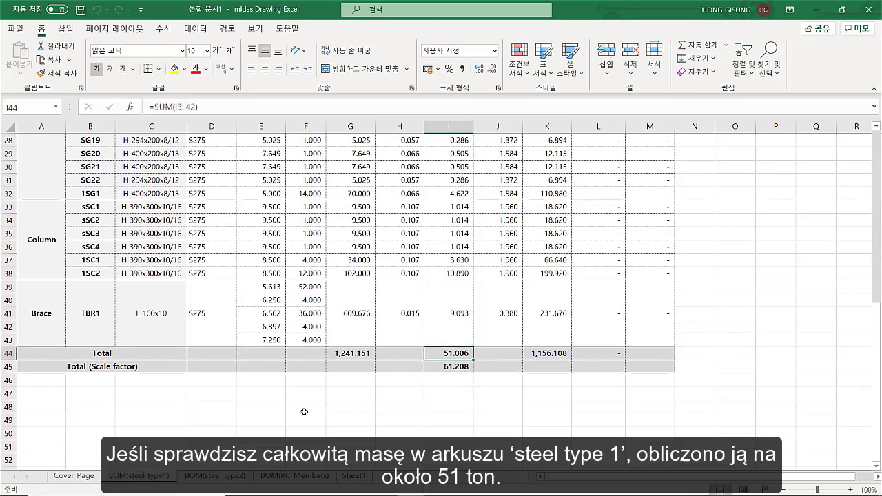
Check the Total Weight column and its total on the BOM(steel type2) sheet
click(236, 477)
click(440, 190)
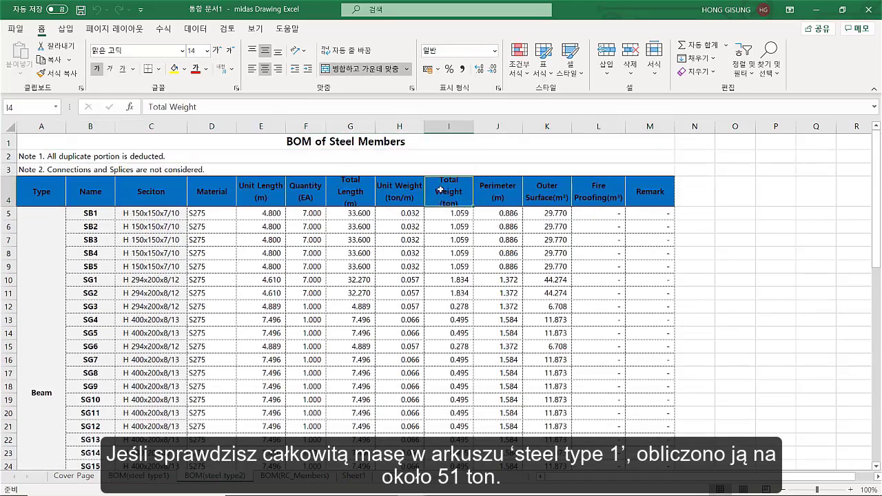
key(ctrl+shift+Down)
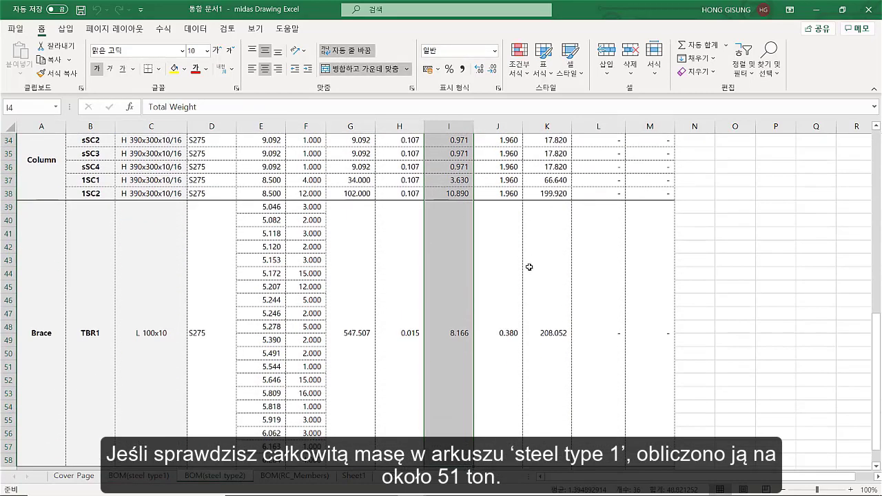
scroll(529, 267, down, 4)
click(465, 316)
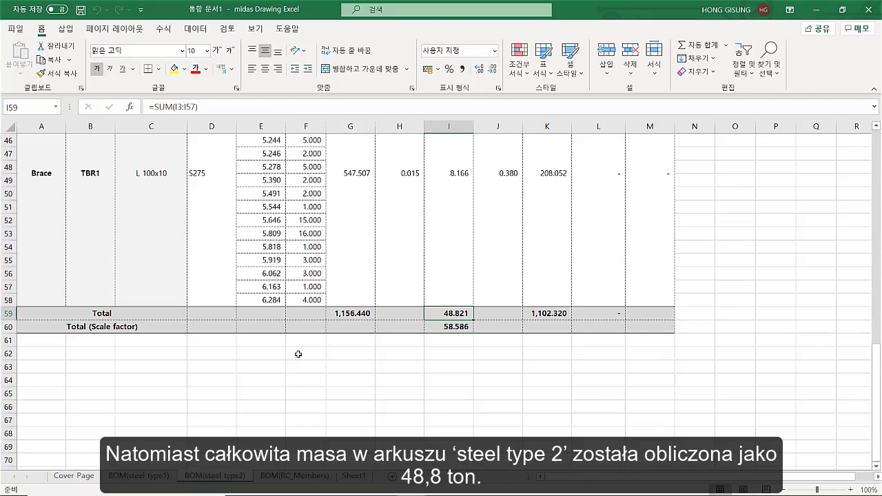
Examine the length, weight, perimeter, outer surface, fire proofing and material columns on the BOM(steel type2) sheet
scroll(298, 355, up, 15)
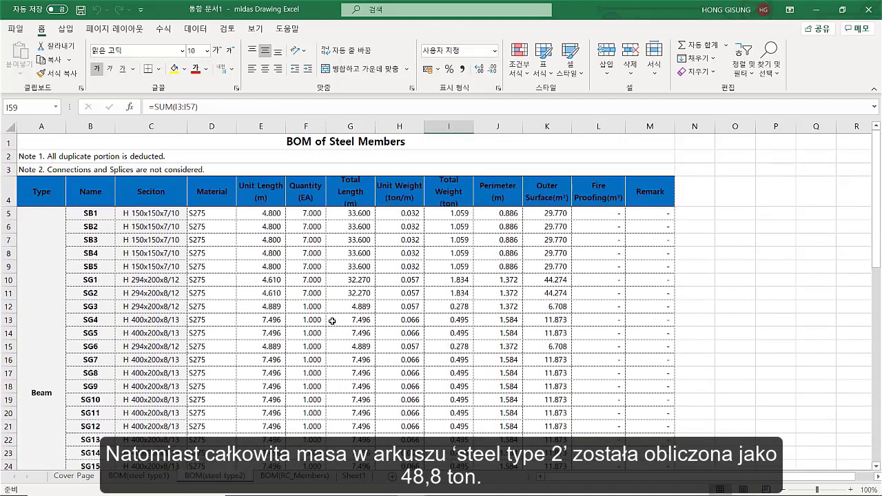
click(355, 197)
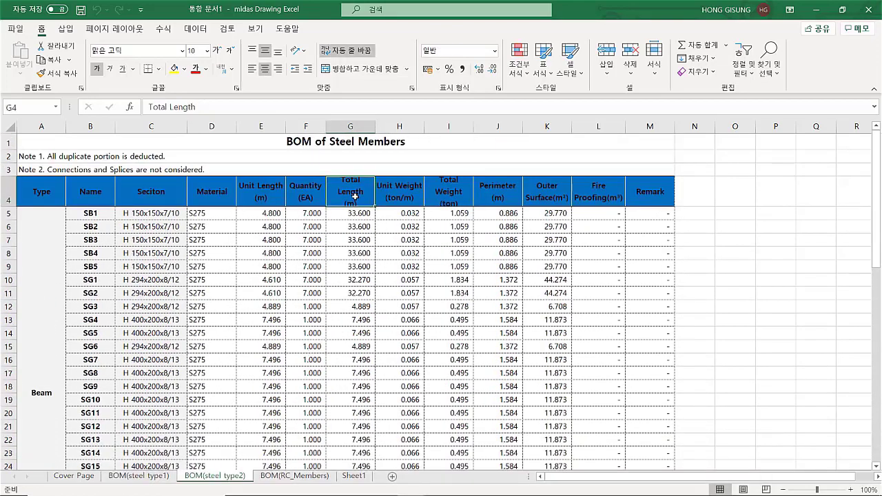
click(414, 194)
click(449, 192)
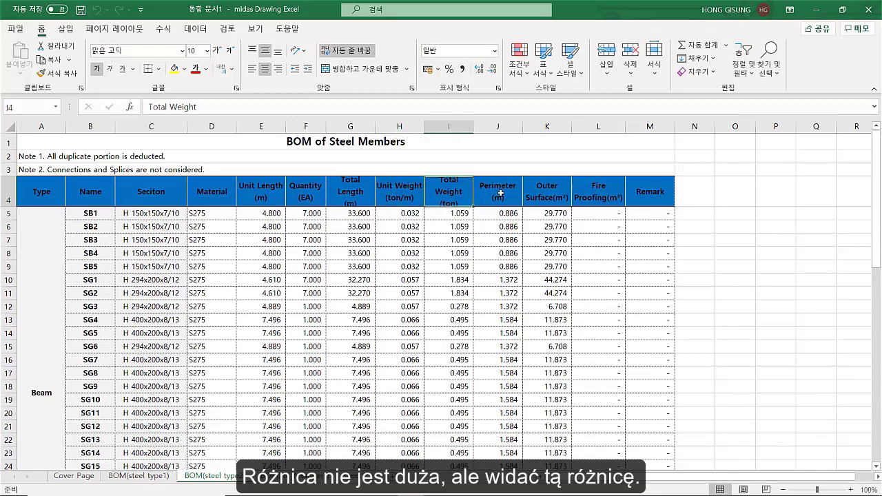
click(500, 194)
click(559, 196)
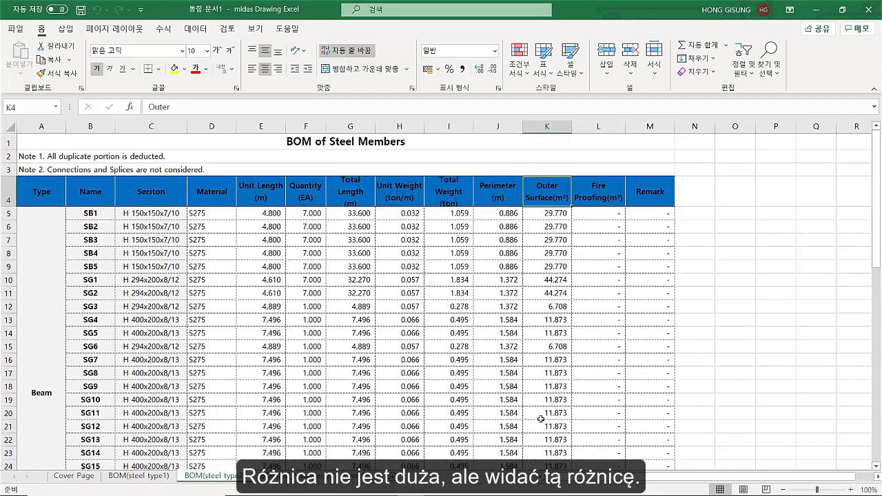
scroll(541, 419, down, 4)
scroll(542, 399, up, 4)
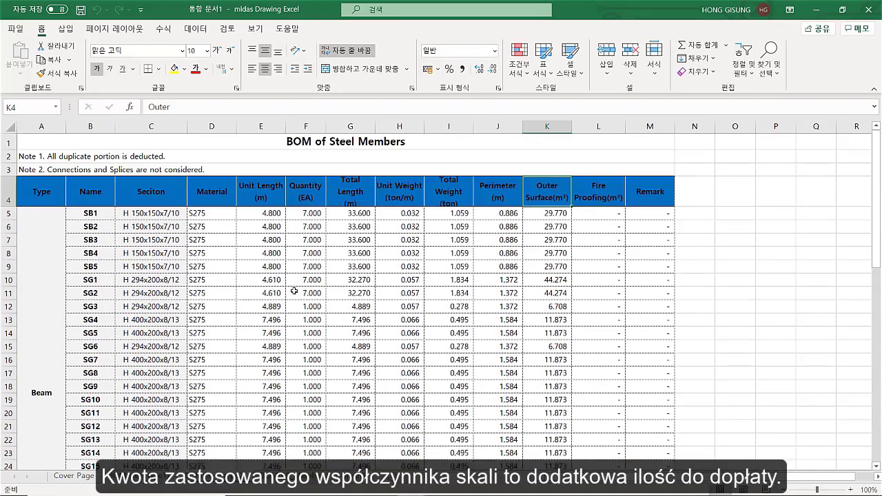
click(595, 189)
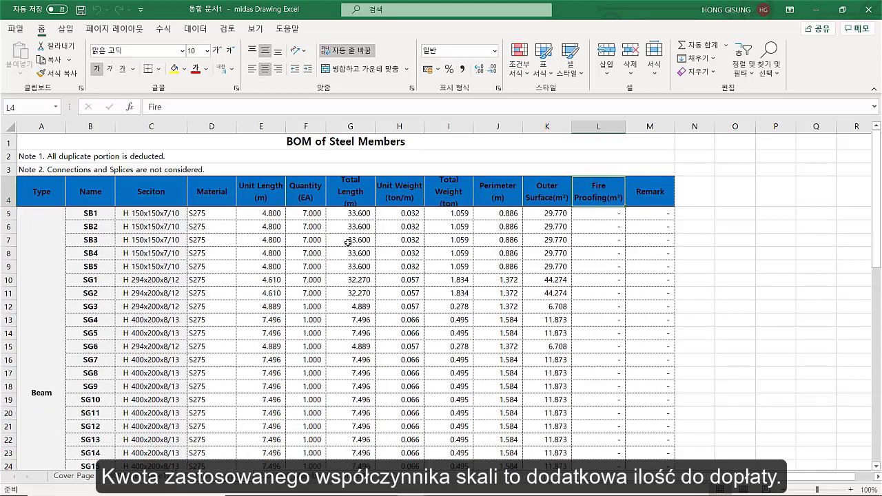
click(230, 202)
click(222, 212)
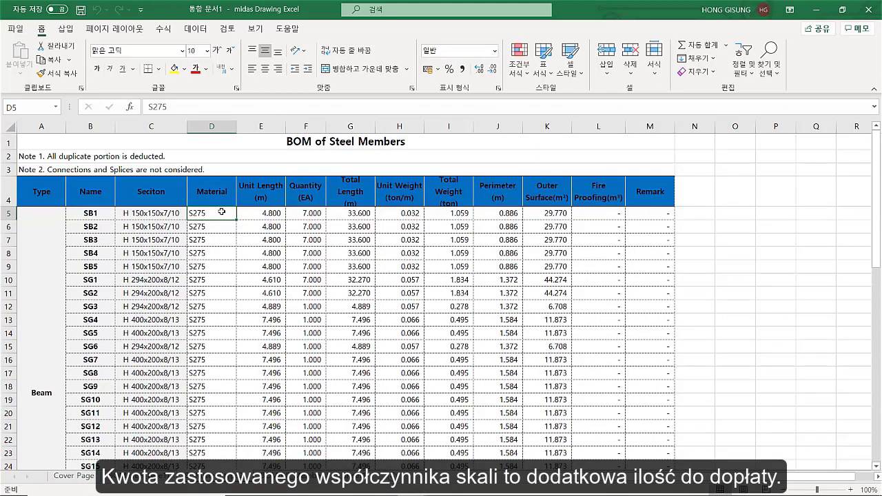
Add filters to the header row from Type to Remark on the BOM(steel type2) sheet
drag(59, 191, 665, 196)
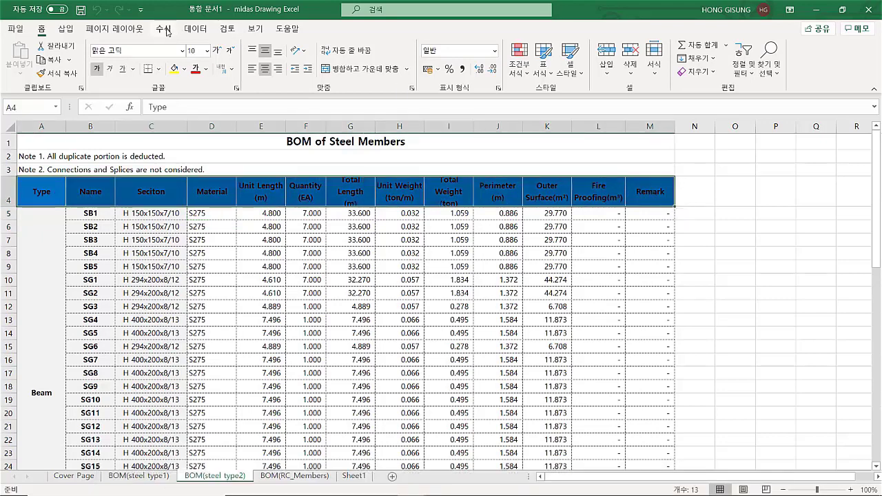
click(195, 28)
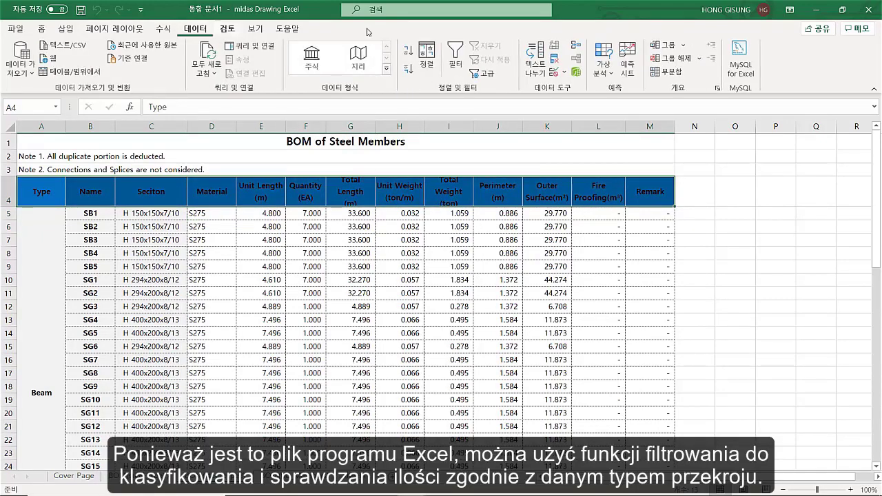
click(455, 56)
click(498, 266)
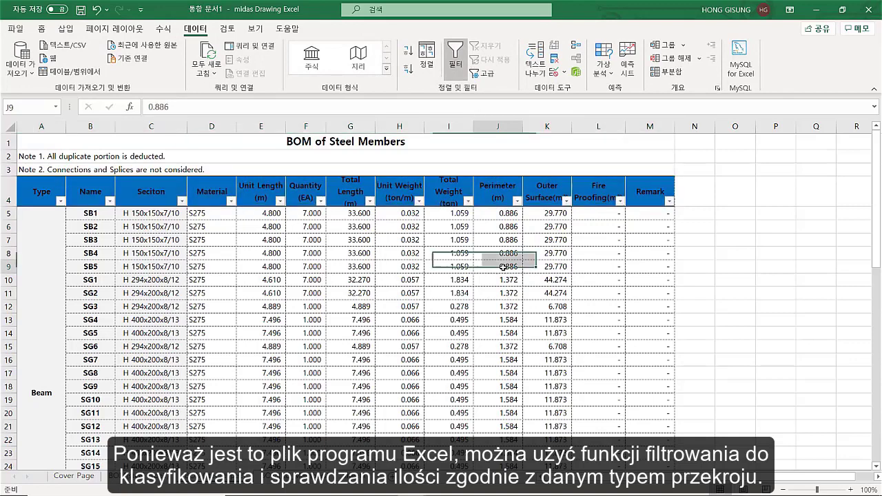
Review the section sizes offered in the section column's filter, leaving the filter unapplied
click(518, 201)
click(518, 201)
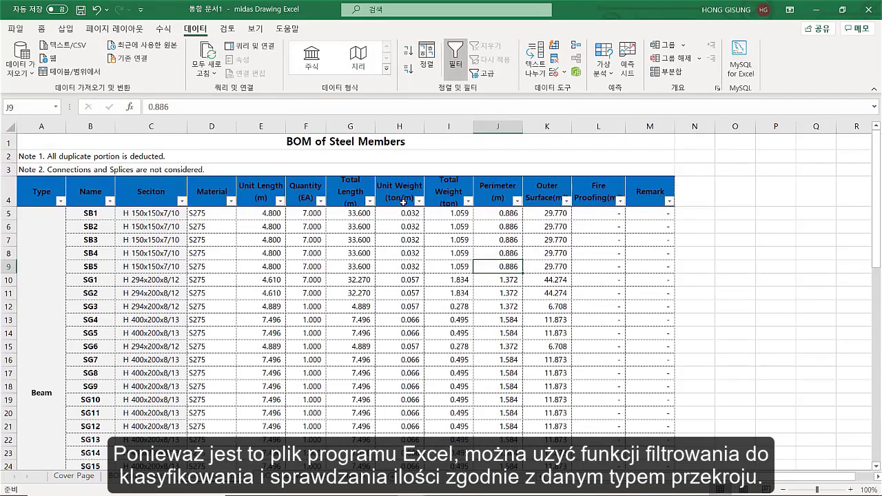
click(182, 202)
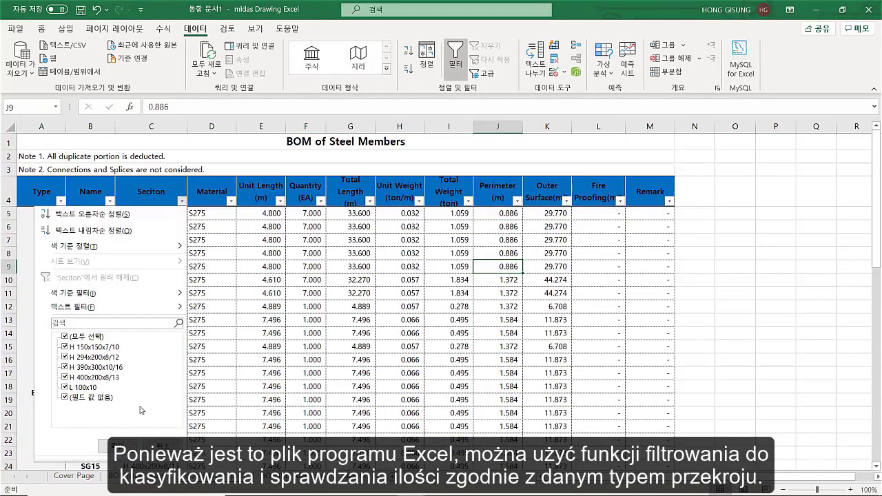
click(182, 201)
click(275, 399)
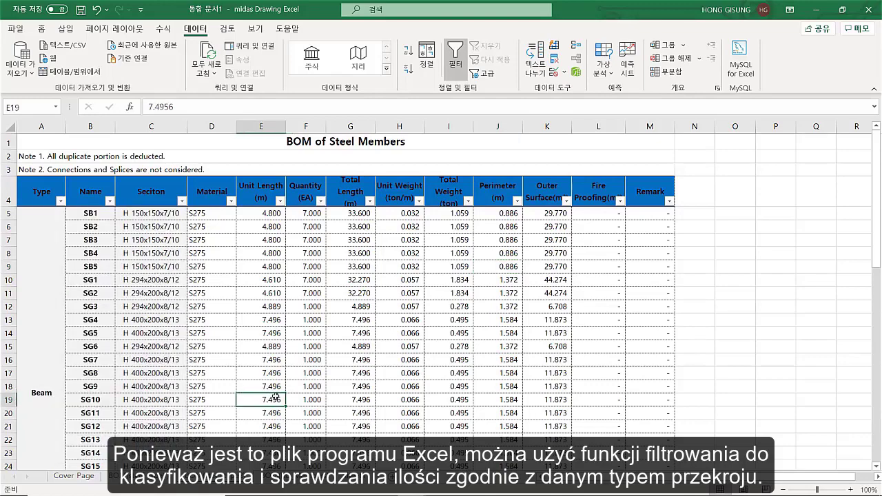
Look over the total rows on the BOM(steel type1) sheet again, and switch back to midas Drawing
scroll(277, 393, down, 6)
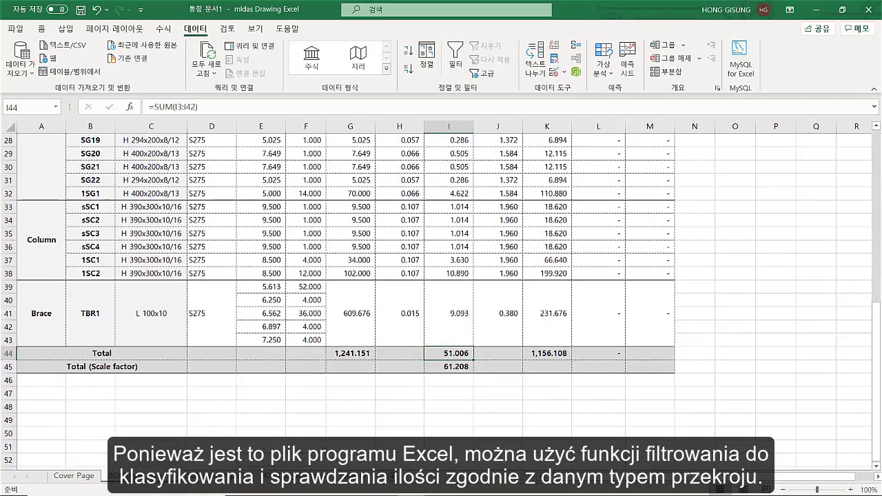
click(427, 418)
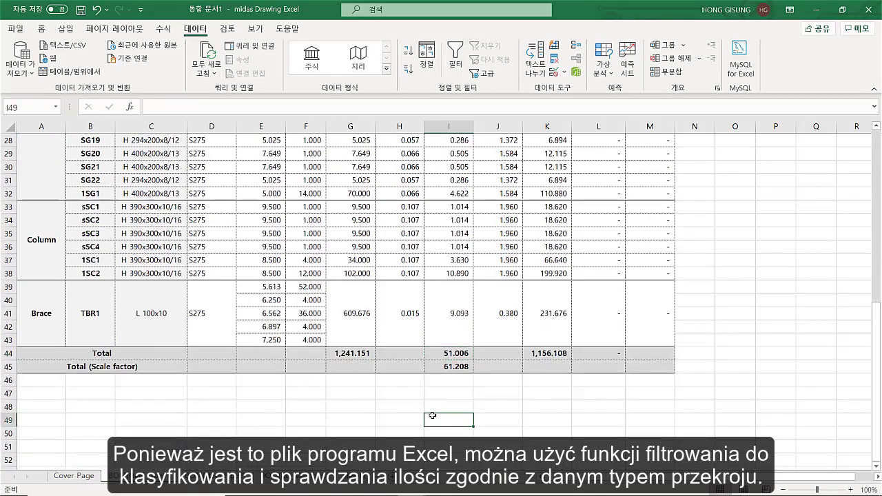
click(514, 416)
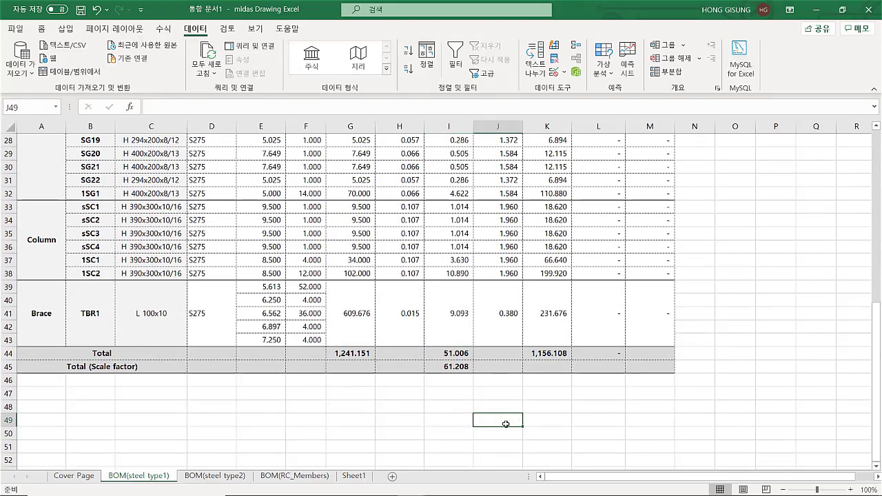
click(398, 430)
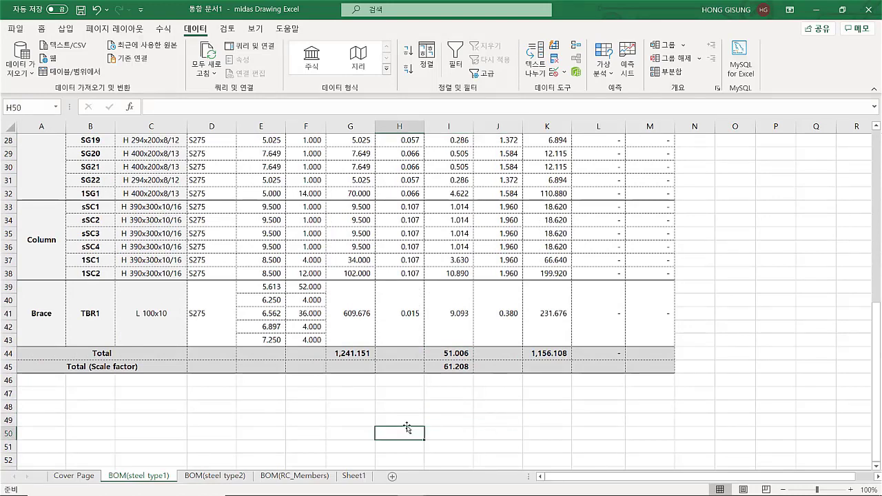
click(813, 13)
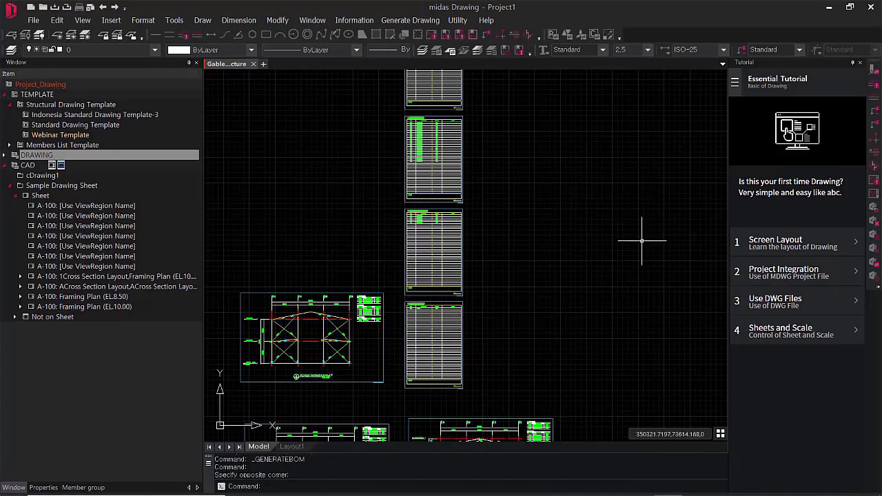
Open the Sample Drawing Sheet window from the CAD group of the project
middle_drag(559, 287, 615, 278)
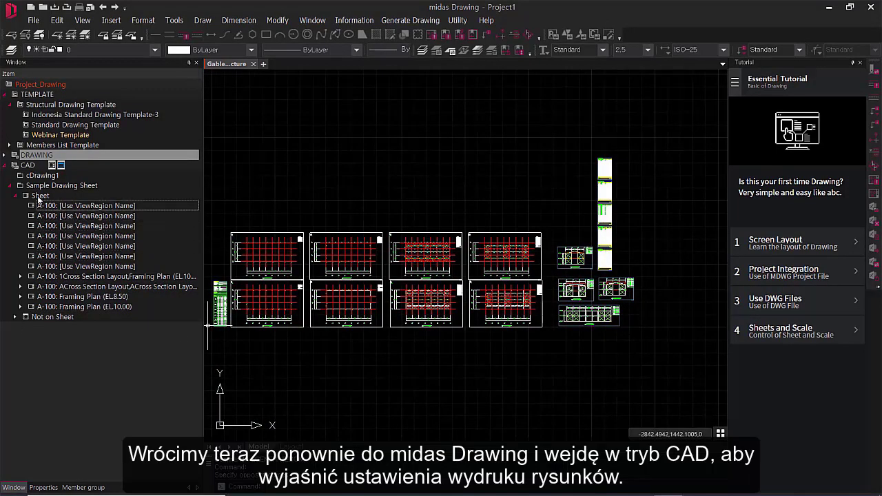
click(28, 167)
double_click(29, 171)
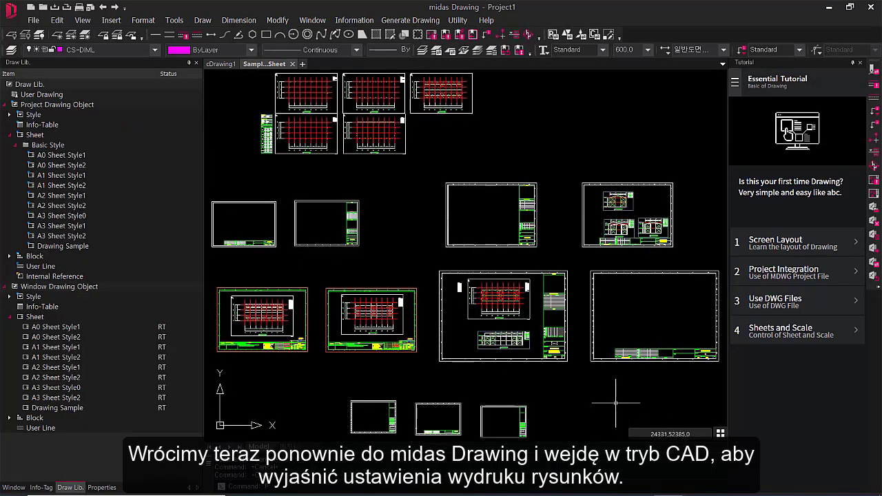
Start a plot of the drawing using midas File Printer with A0, 841 x 1189 mm paper
text(PL)
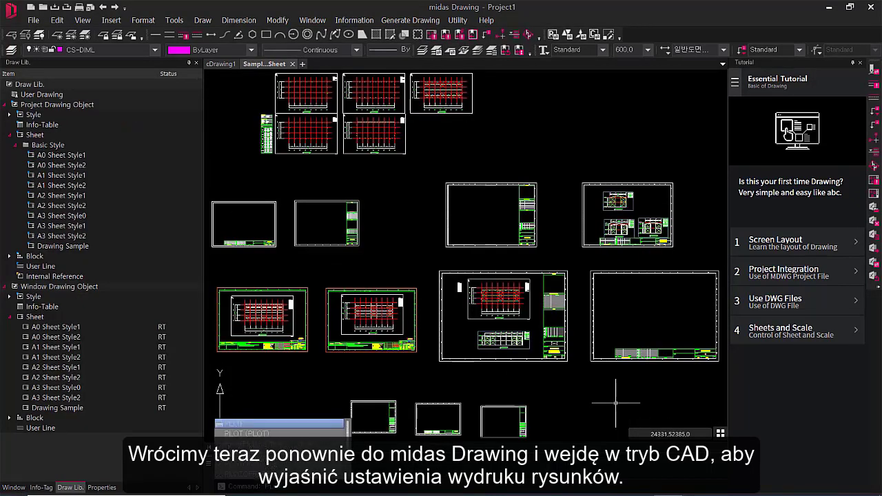
key(Return)
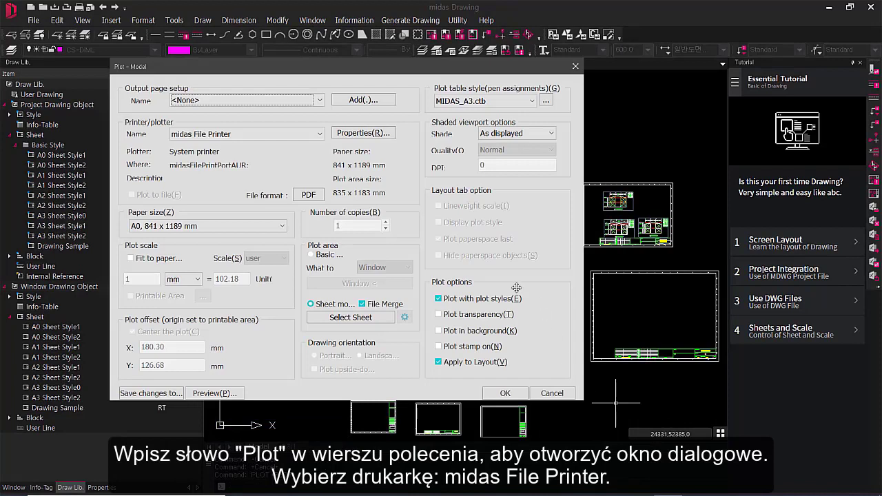
click(295, 133)
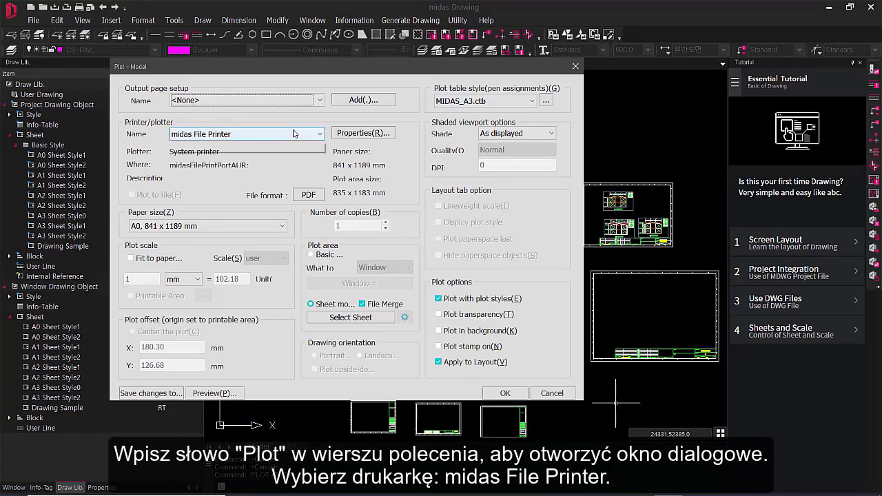
click(297, 167)
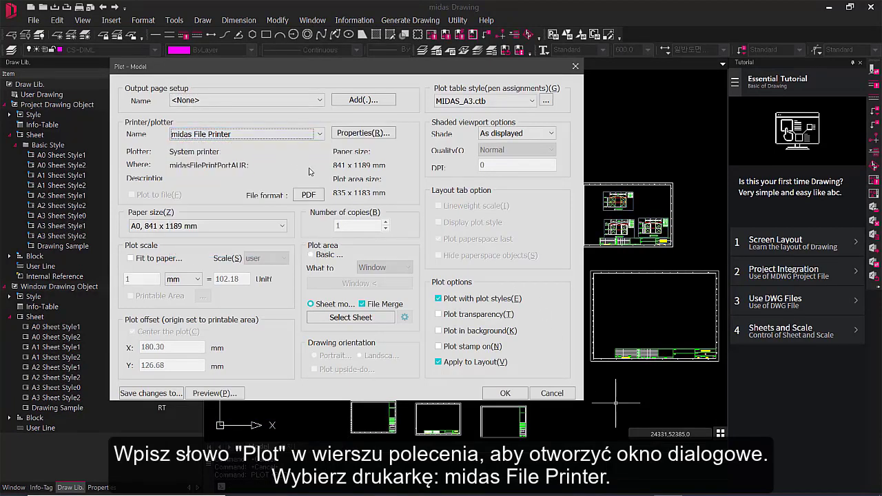
click(238, 229)
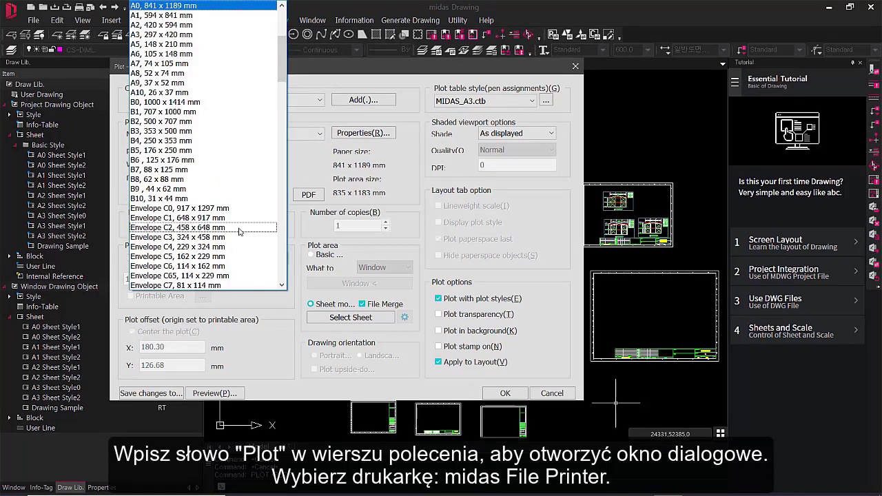
click(230, 8)
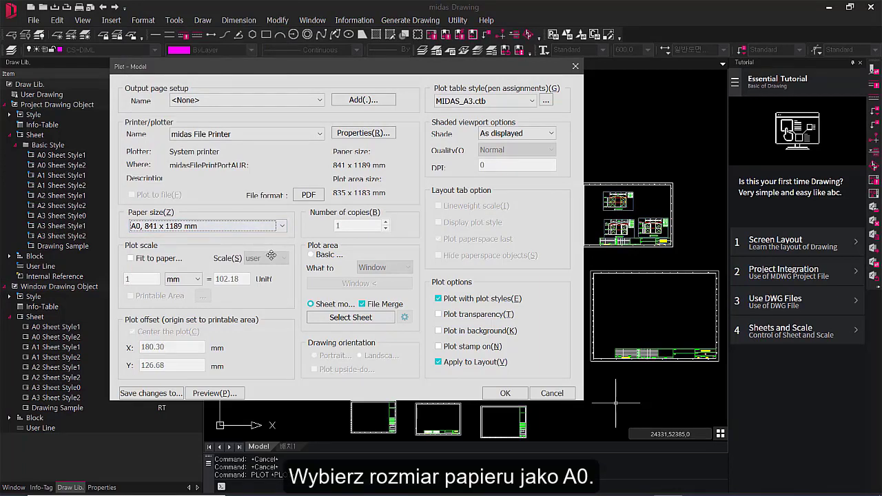
Accept the checked sheets for plotting and plot them to Project1.pdf on the desktop, replacing the existing file
click(337, 322)
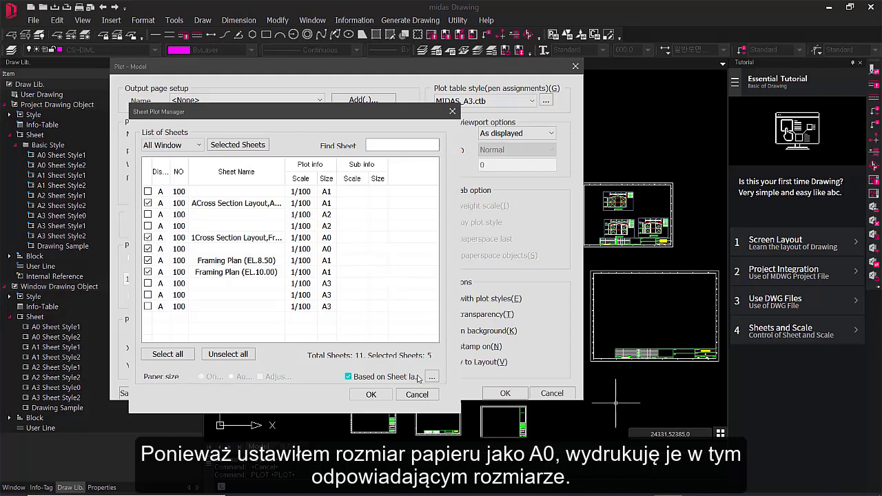
click(368, 395)
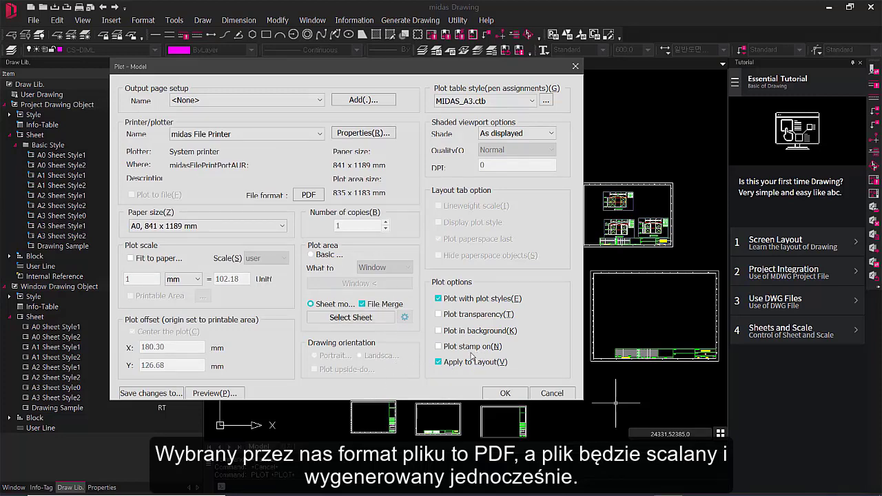
click(508, 393)
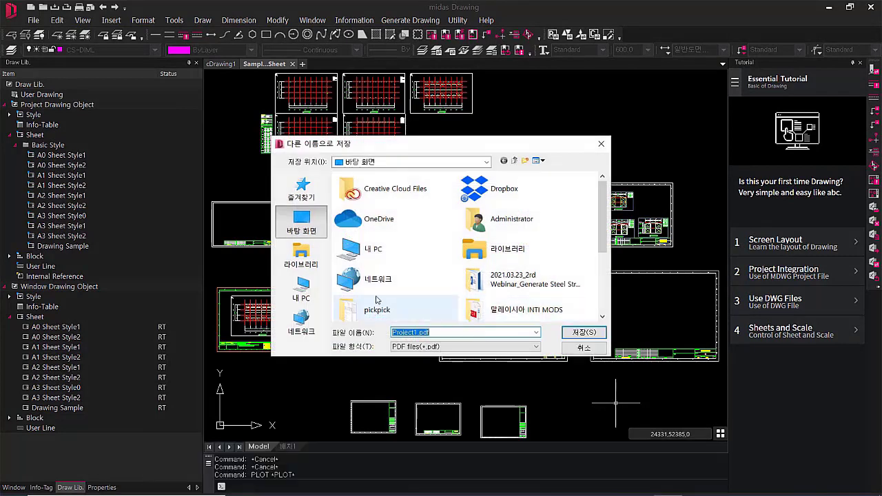
click(587, 333)
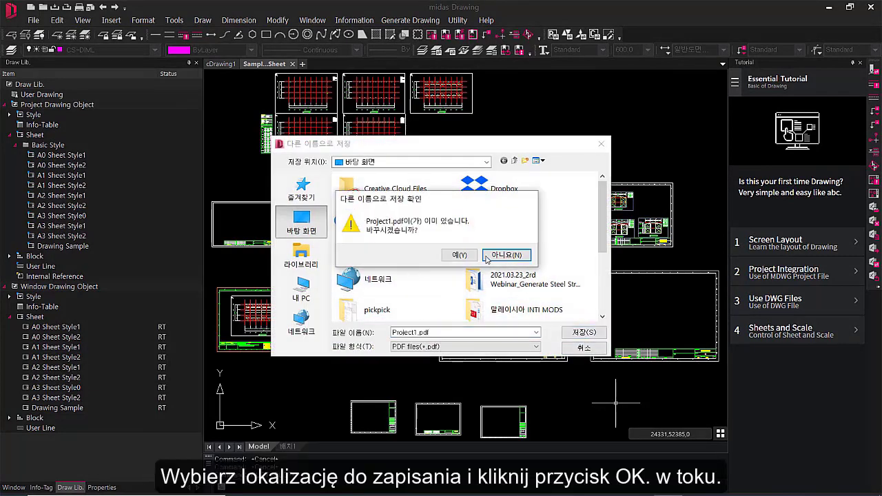
click(459, 255)
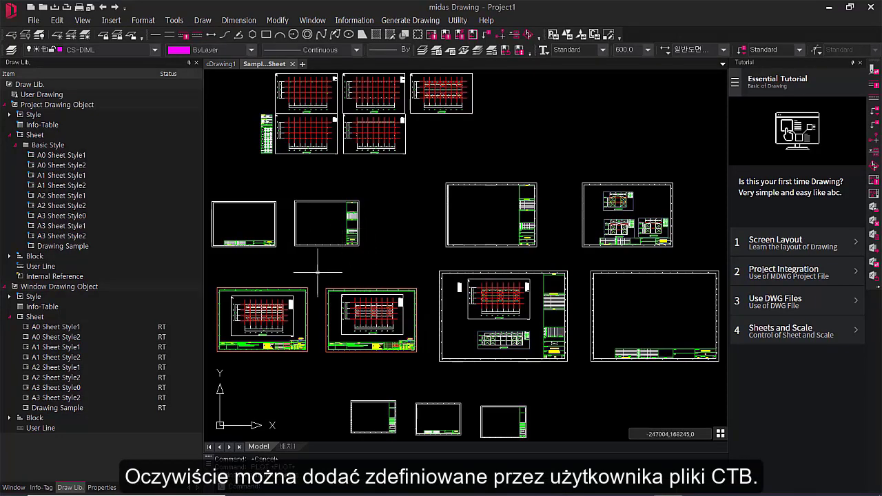
Measure the width of the orange-bordered framing plan sheet between its upper corners with the DIST command
scroll(307, 275, up, 3)
scroll(414, 295, up, 2)
text(d)
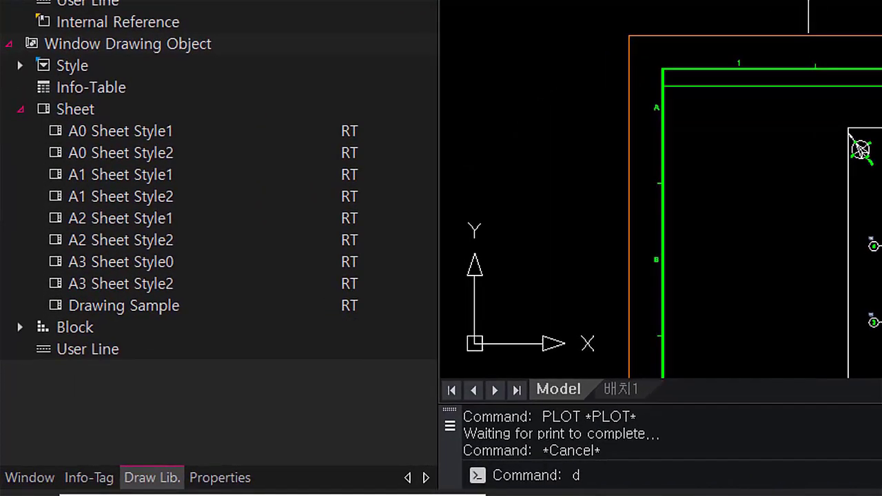
text(i)
key(Return)
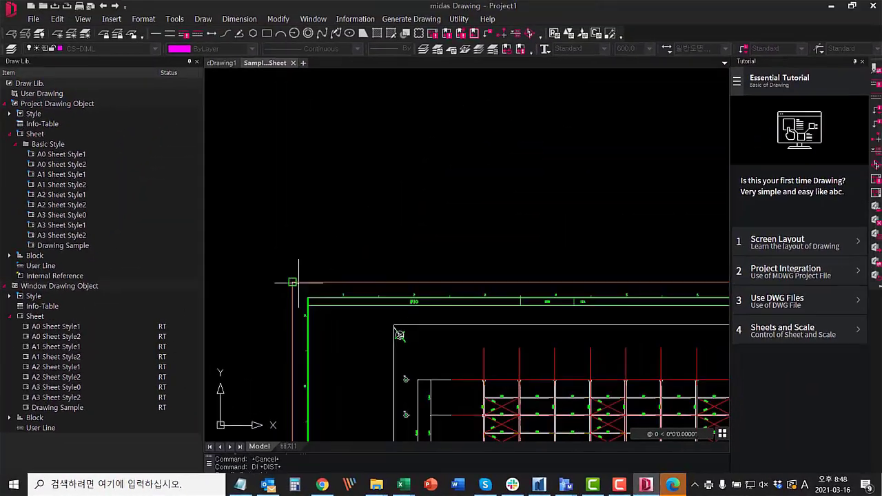
click(484, 143)
middle_drag(579, 285, 214, 281)
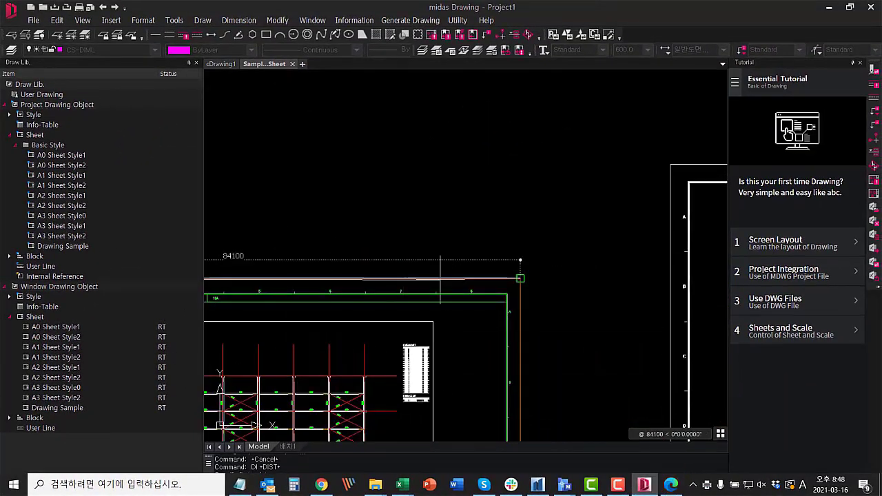
click(521, 277)
scroll(441, 248, down, 3)
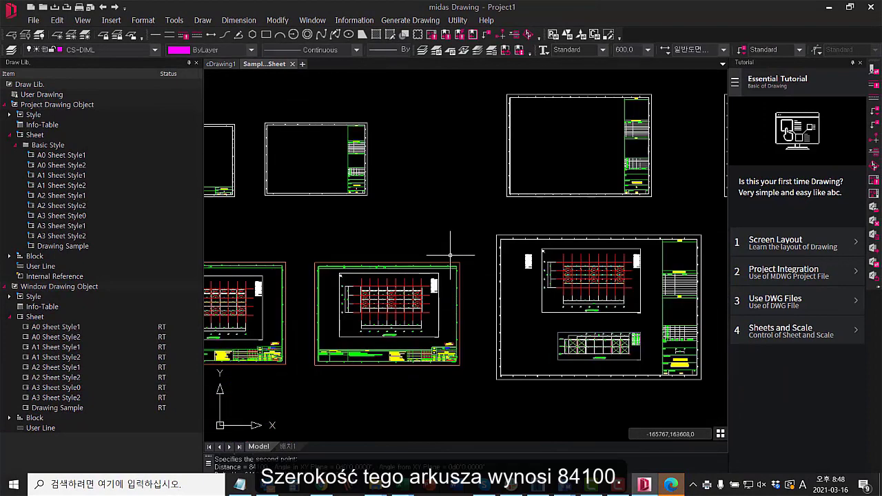
Switch to Microsoft Edge, examine the sheet pages of Project1.pdf from the first through the fourth, and return to midas Drawing
click(671, 485)
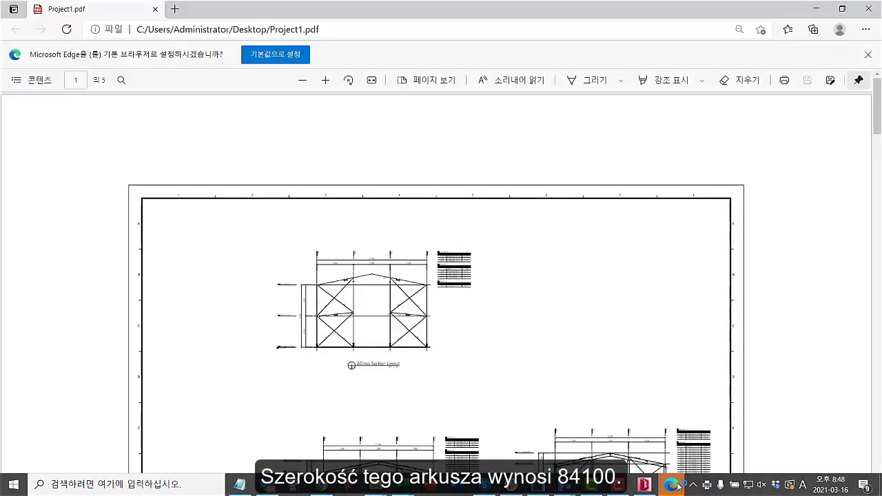
scroll(684, 276, down, 3)
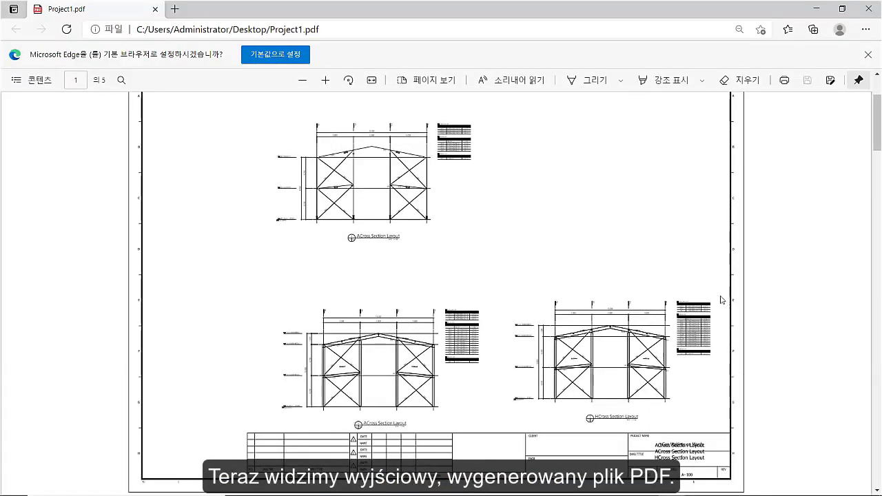
ctrl+scroll(782, 279, down, 2)
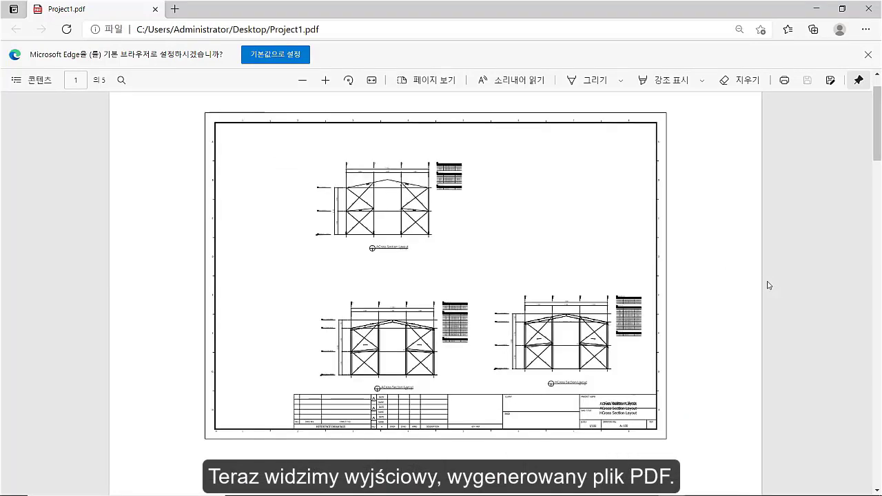
scroll(751, 287, down, 1)
scroll(731, 289, down, 5)
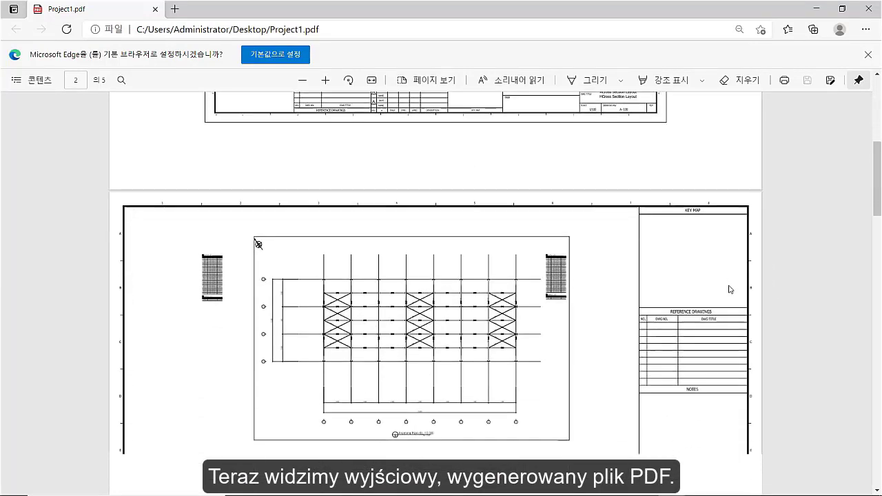
scroll(731, 290, down, 3)
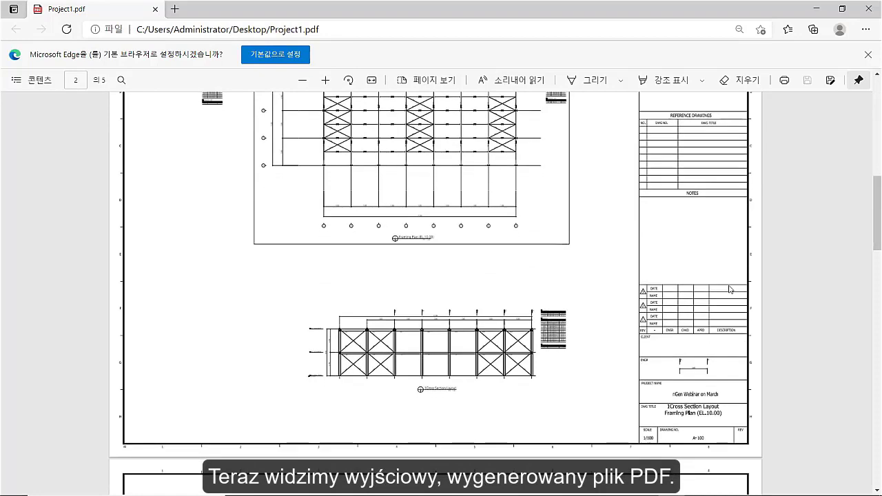
scroll(731, 289, down, 5)
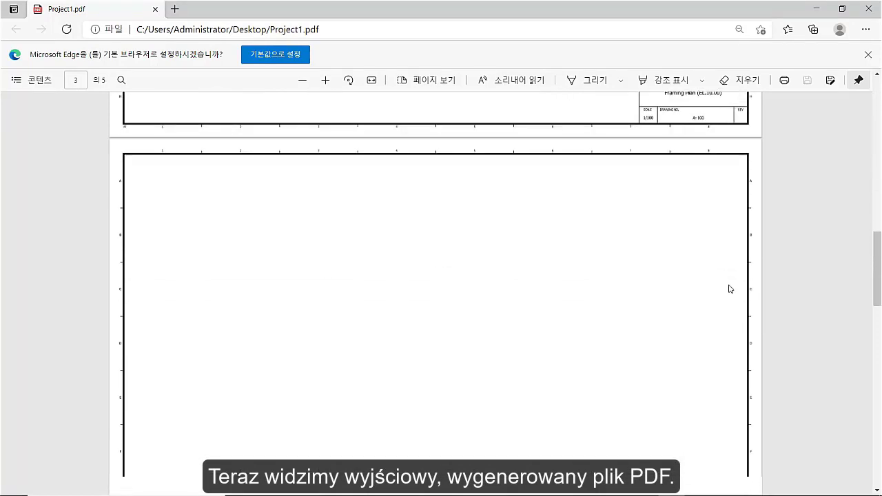
scroll(731, 289, down, 1)
scroll(731, 289, down, 5)
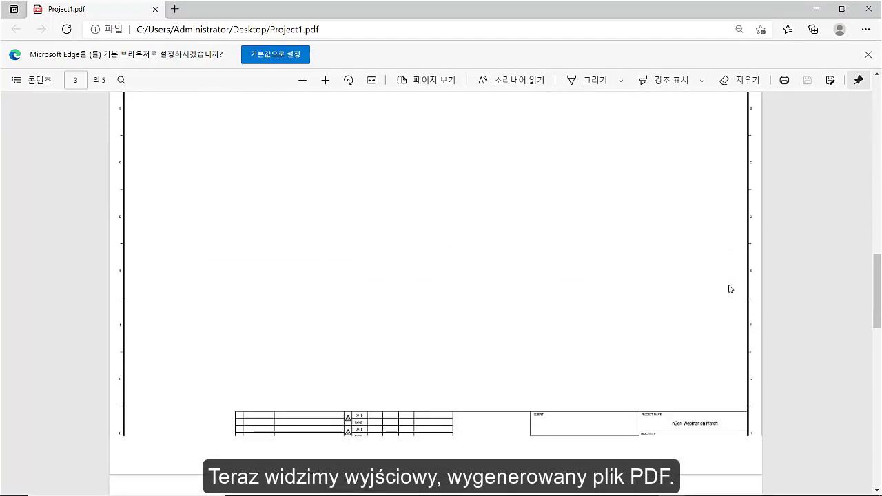
scroll(730, 290, down, 2)
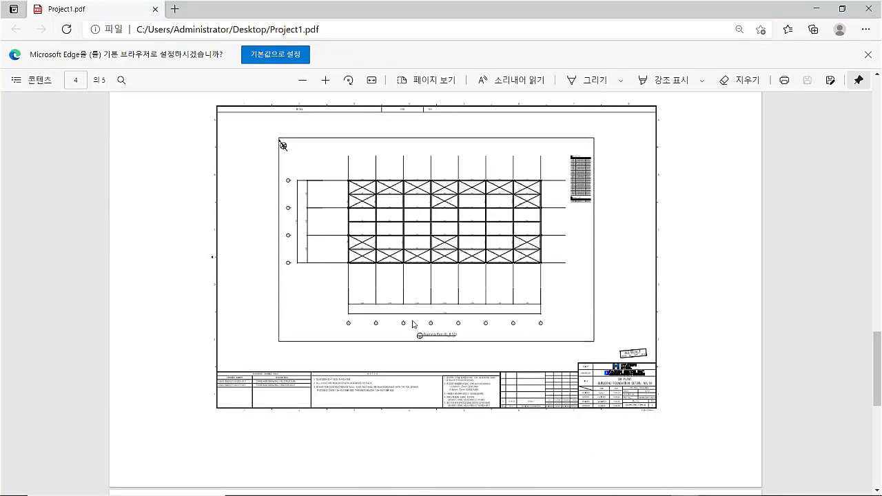
click(816, 8)
Start exporting the current window as an AutoCAD 2010 DWG file and choose the desktop as the save location
scroll(430, 251, down, 5)
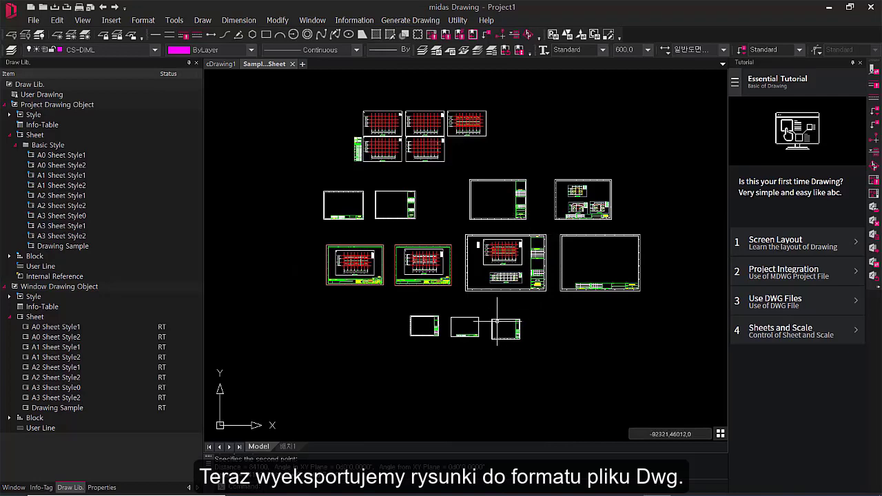
scroll(390, 263, up, 2)
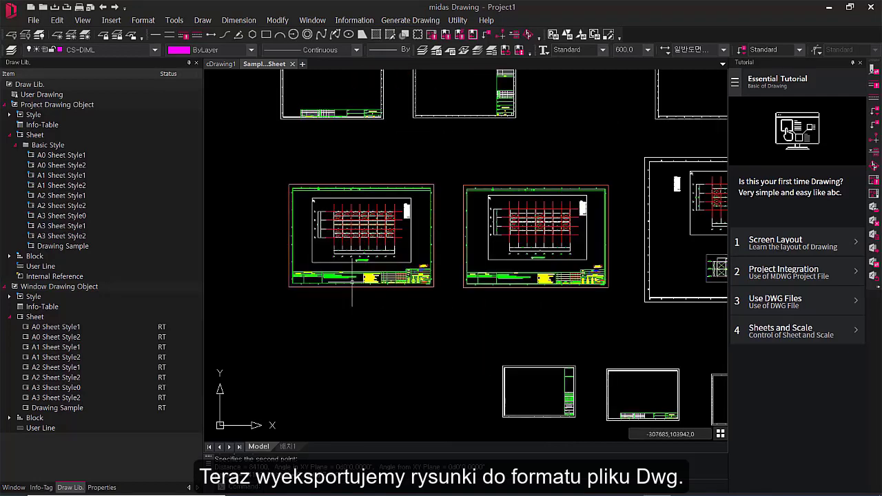
scroll(432, 293, down, 3)
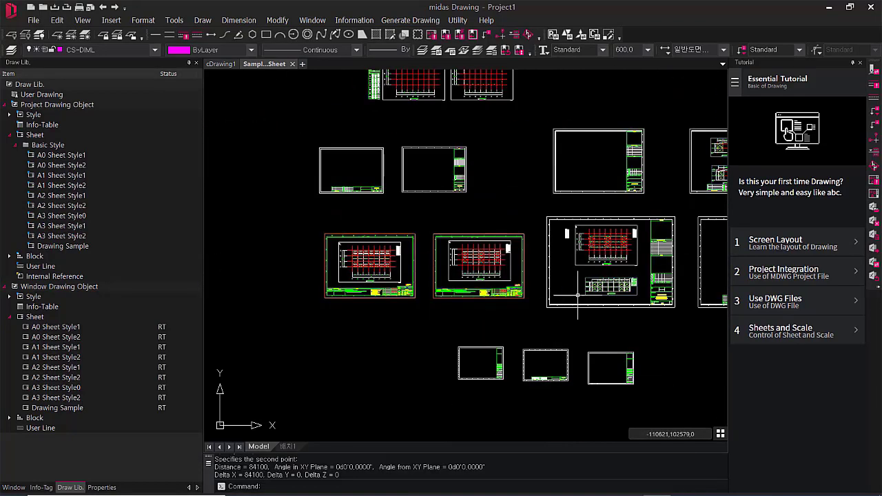
scroll(554, 312, up, 2)
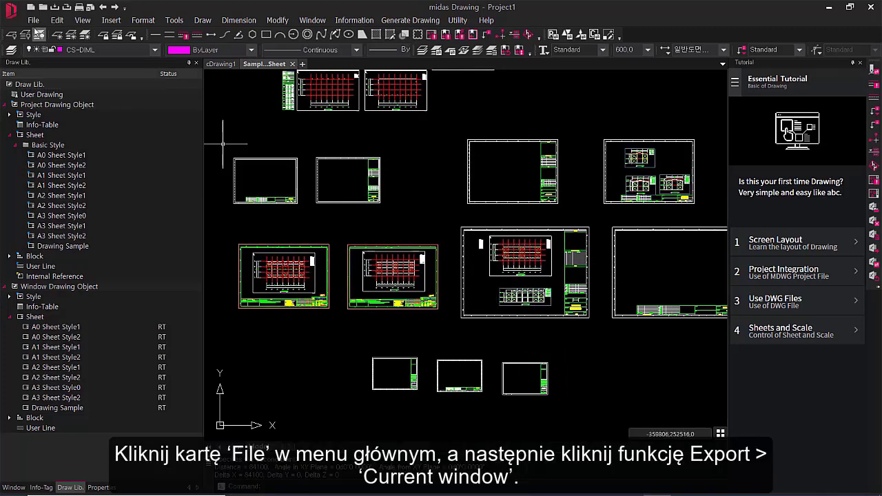
click(33, 21)
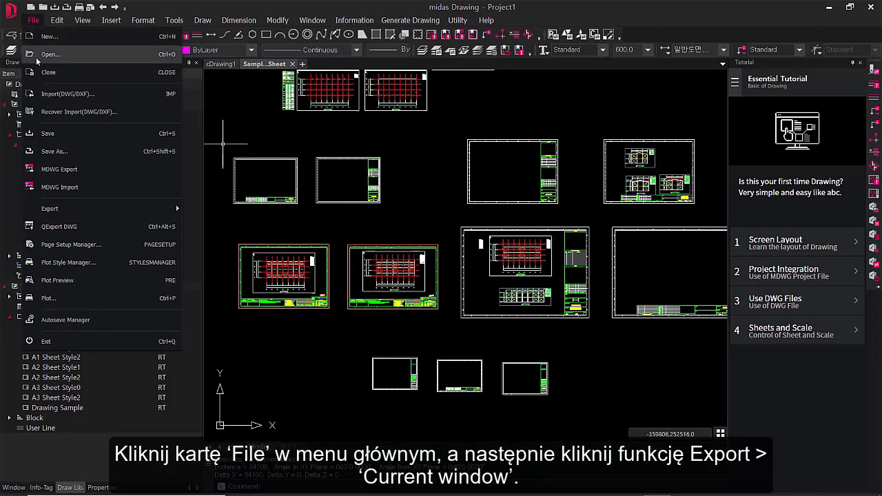
mouse_move(95, 210)
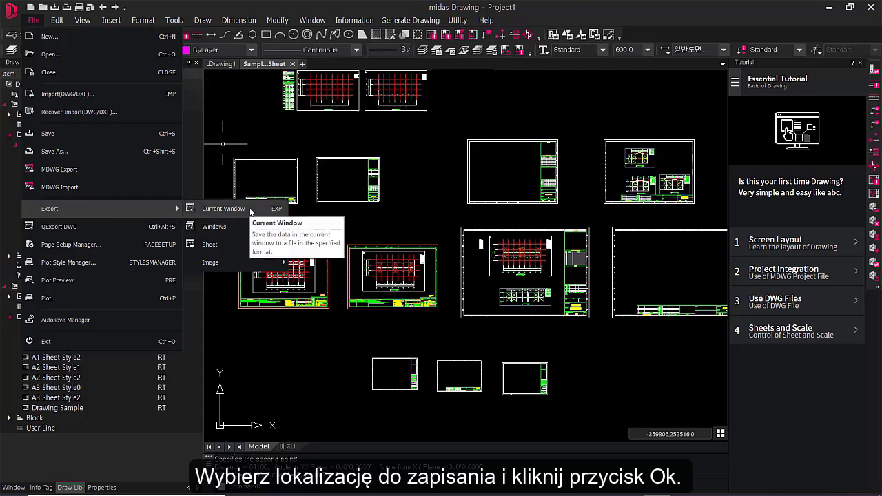
click(231, 209)
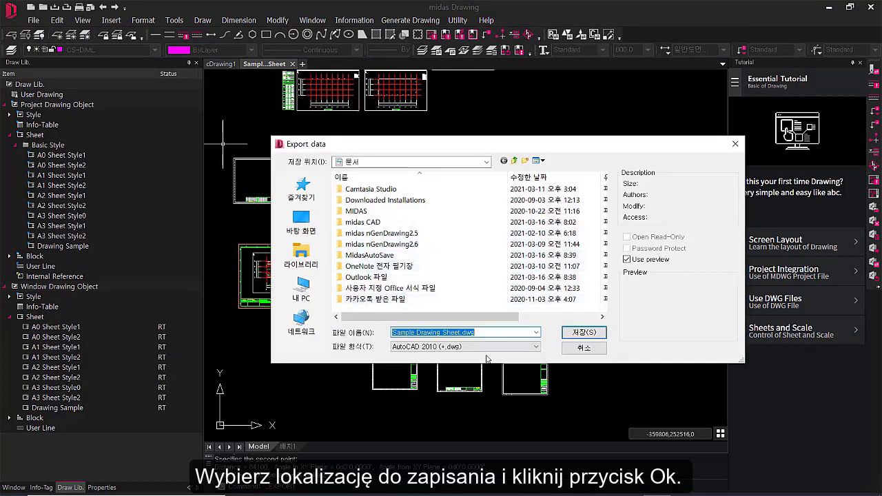
click(302, 222)
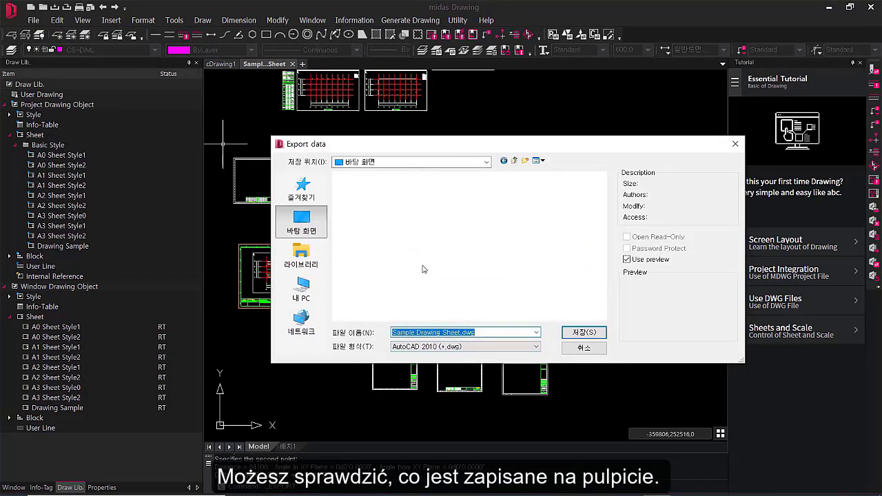
Decline overwriting the existing Sample Drawing Sheet.dwg and save the export under the name Sample Drawing Sheet2.dwg
click(583, 332)
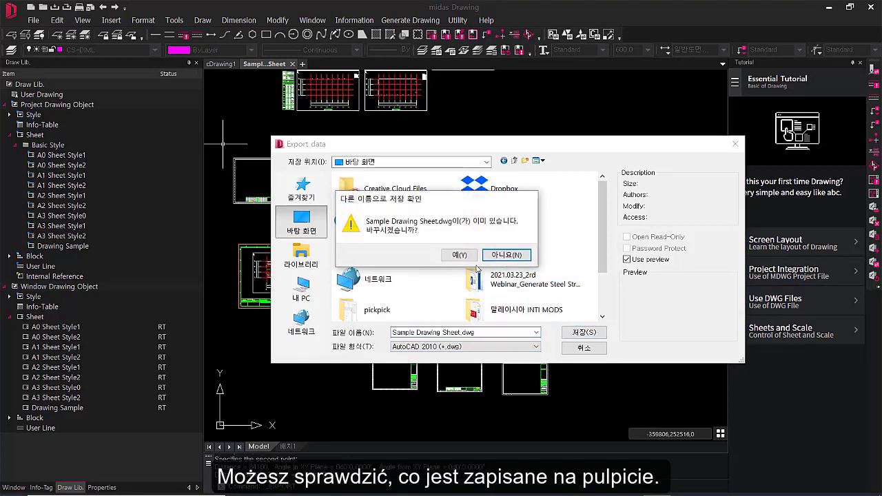
click(507, 255)
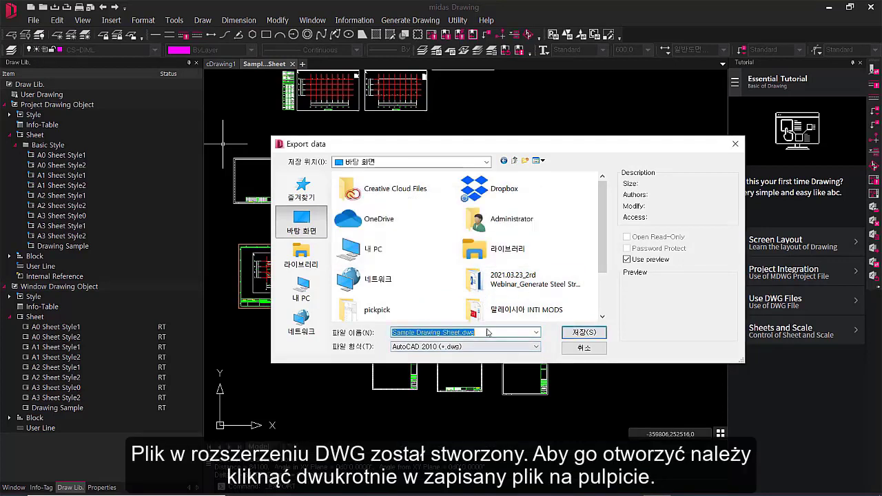
click(461, 332)
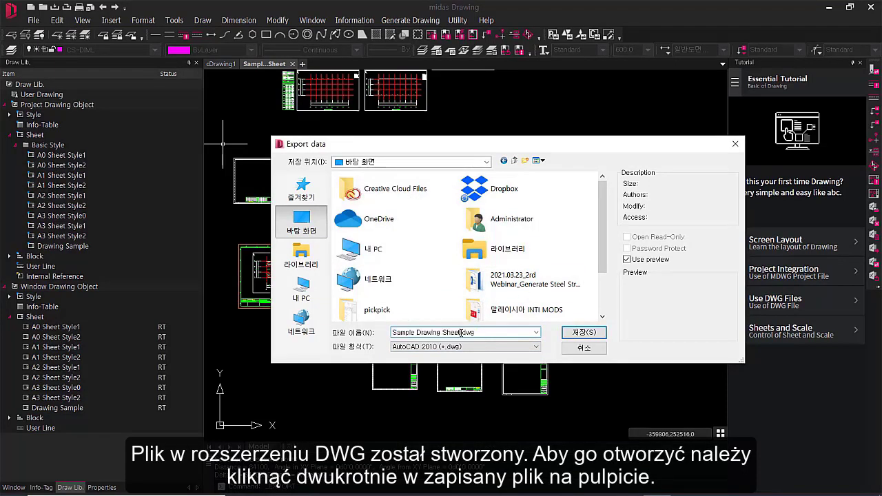
click(584, 333)
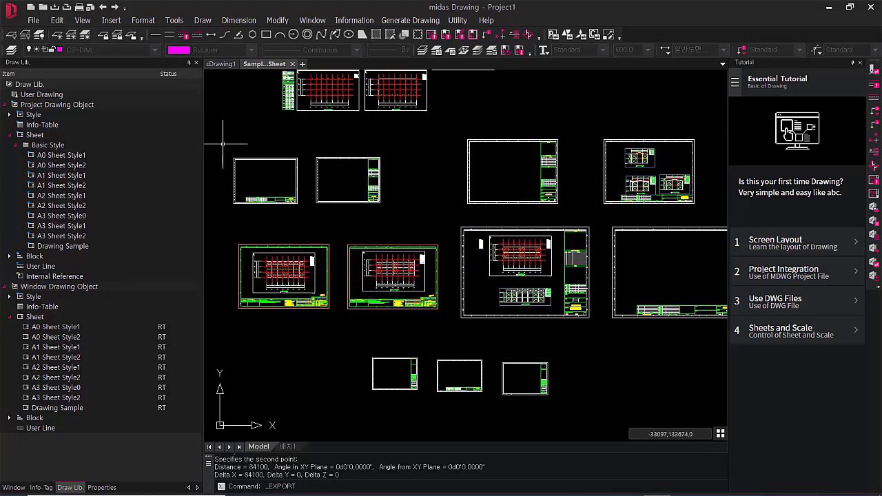
Switch to File Explorer, check the exported Sample Drawing Sheet2.dwg in the desktop folder, and return to midas Drawing
click(824, 13)
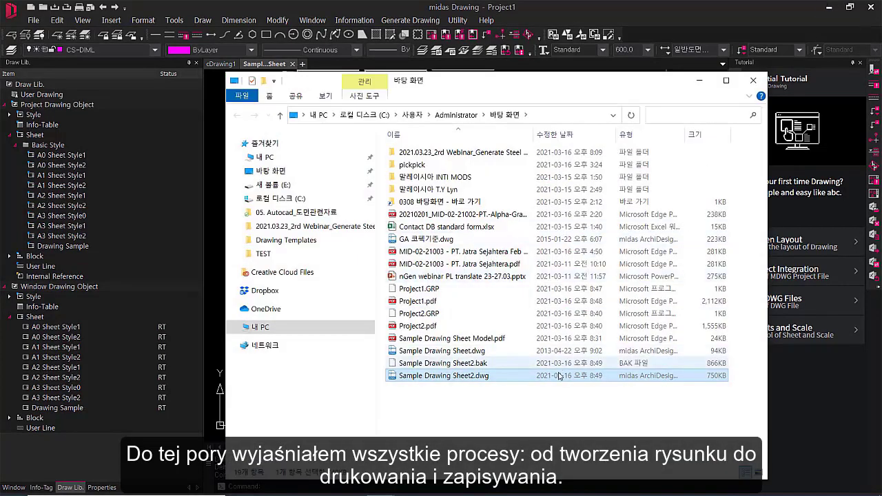
click(473, 386)
click(470, 376)
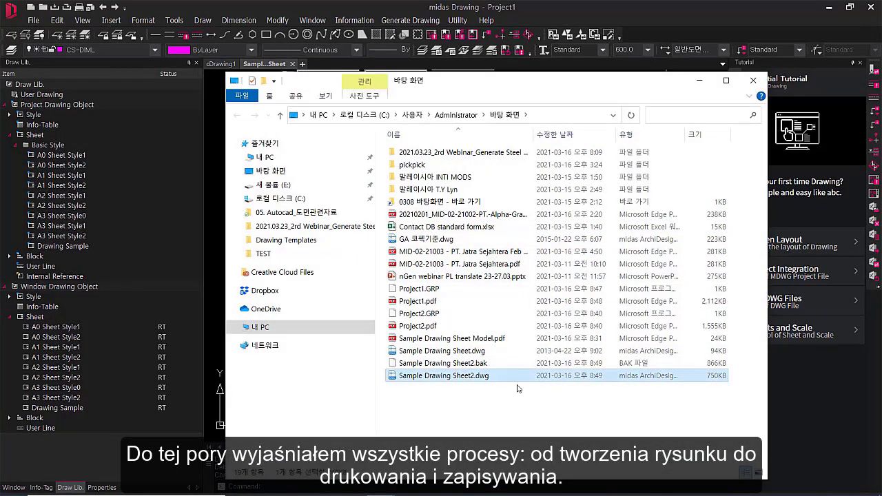
click(699, 80)
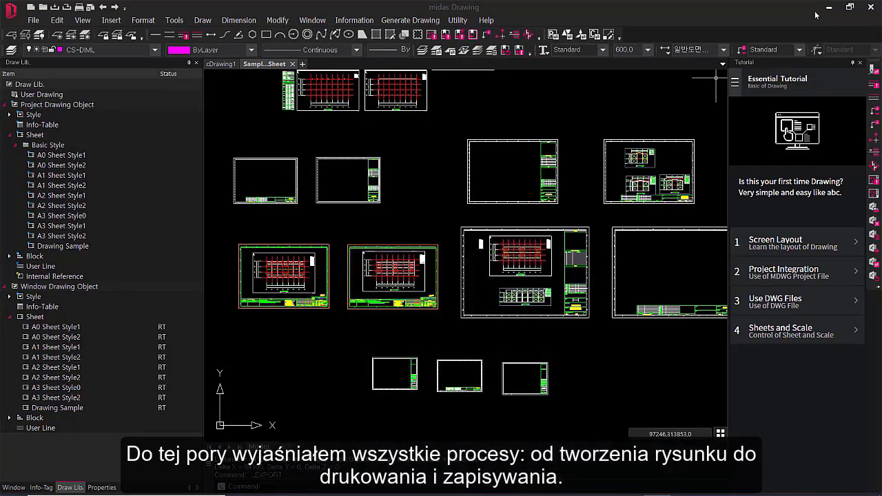
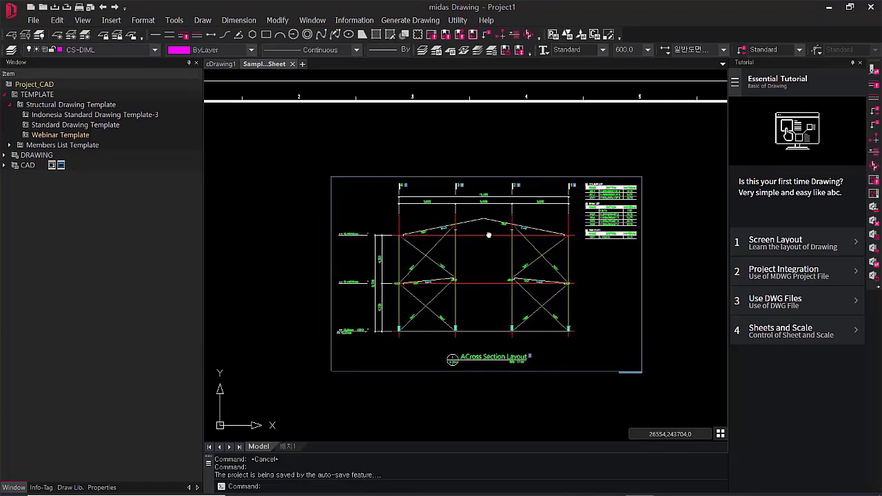
Examine the dimension lines and grid labels of the ACross Section Layout and the braced framing plan among the loose drawings
scroll(482, 309, up, 2)
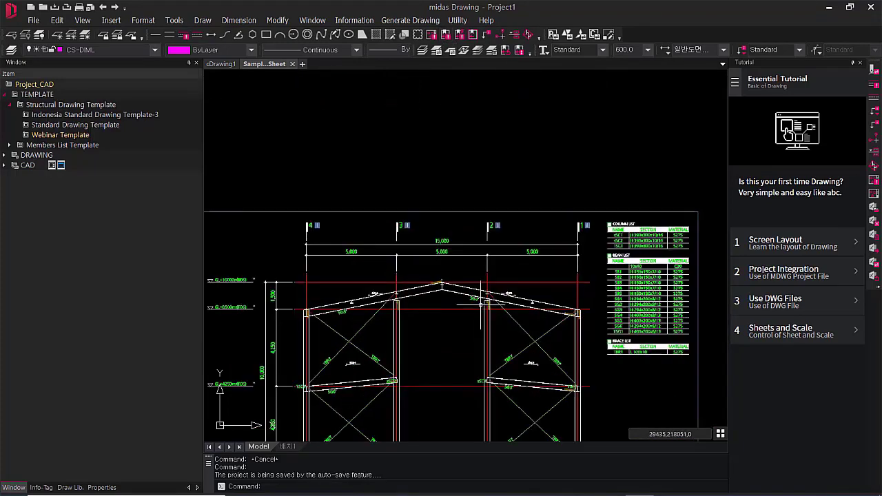
scroll(379, 255, up, 2)
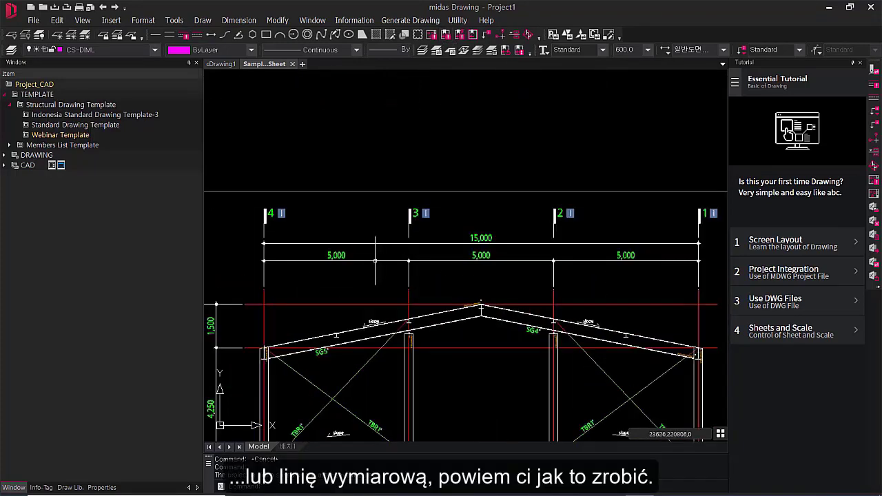
scroll(341, 262, up, 2)
scroll(342, 255, down, 2)
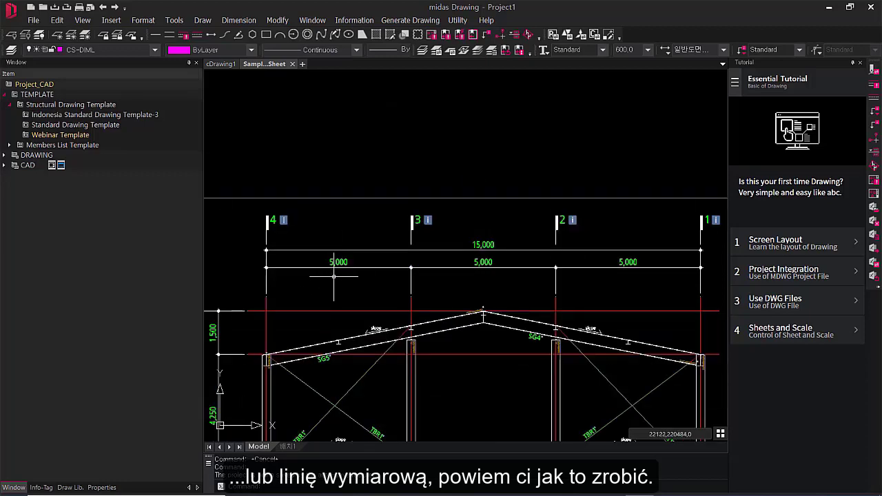
scroll(371, 224, down, 2)
scroll(370, 104, down, 6)
middle_drag(398, 211, 487, 483)
scroll(399, 211, down, 4)
middle_drag(363, 256, 521, 322)
scroll(414, 278, up, 6)
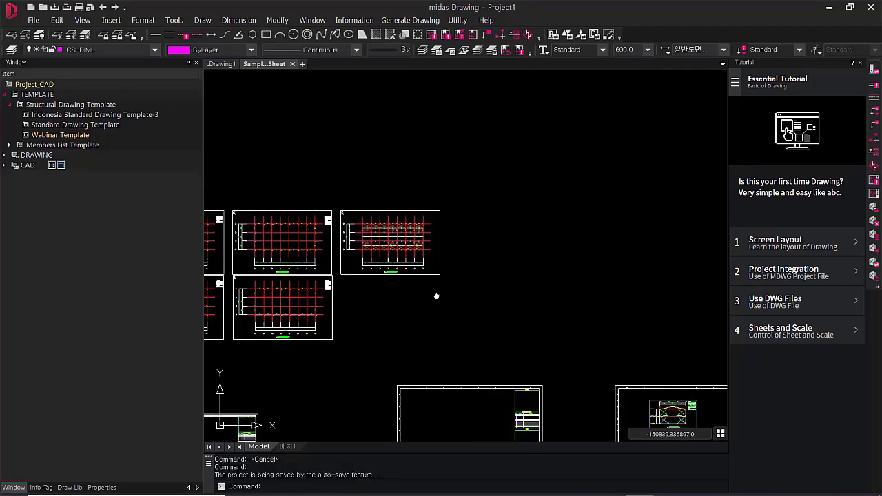
middle_drag(375, 291, 367, 257)
scroll(292, 236, up, 2)
scroll(292, 233, up, 1)
scroll(311, 151, down, 5)
scroll(345, 166, down, 1)
middle_drag(508, 245, 499, 258)
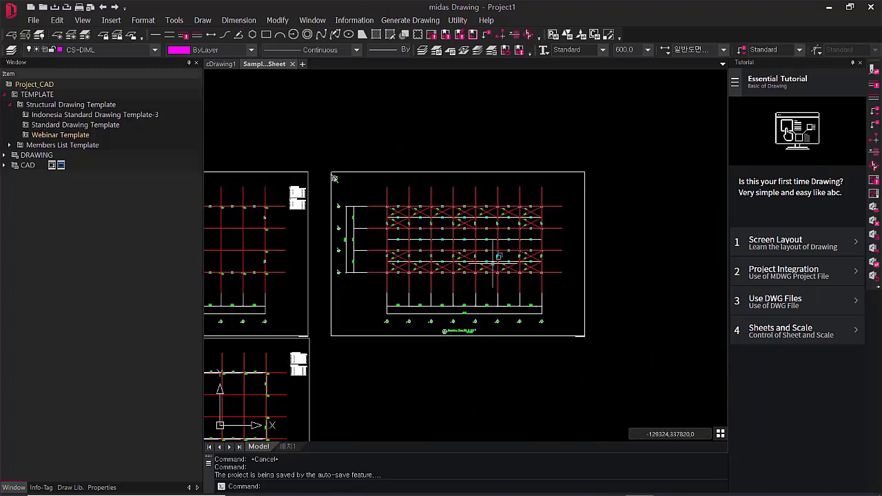
Open the Webinar Template in template mode and examine its RC, steel and rebar arrangement drawing option templates
double_click(110, 135)
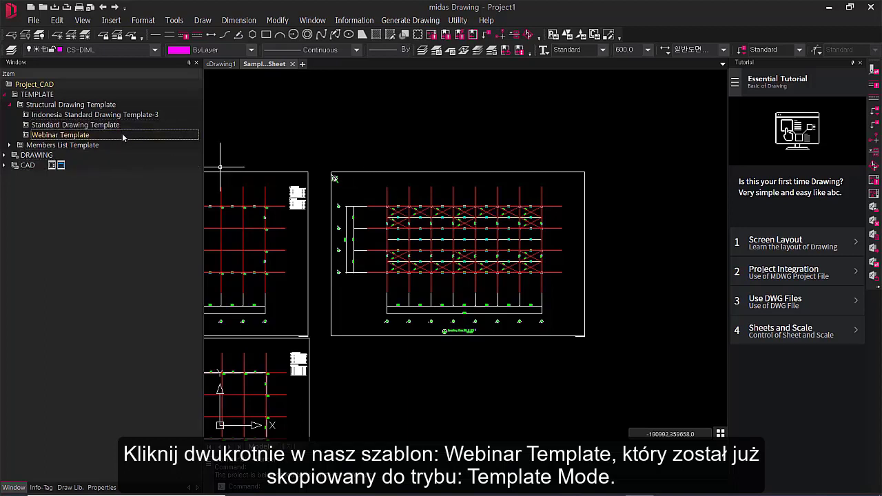
double_click(122, 133)
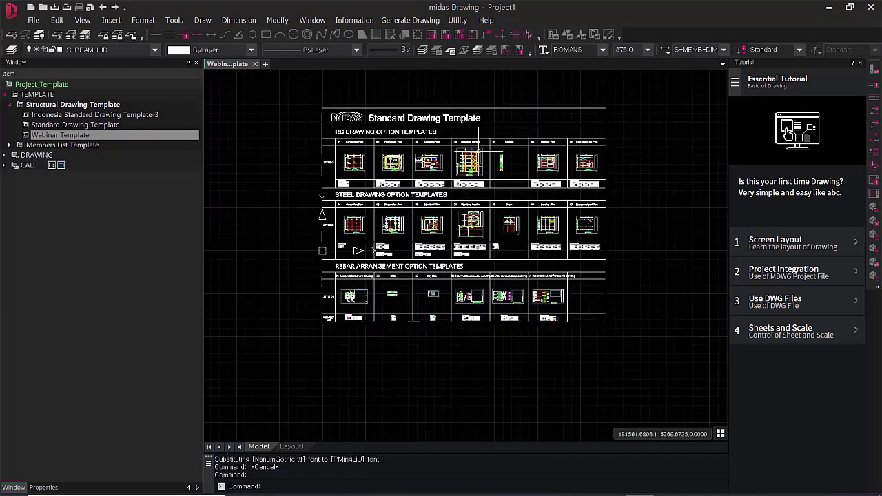
scroll(390, 120, up, 2)
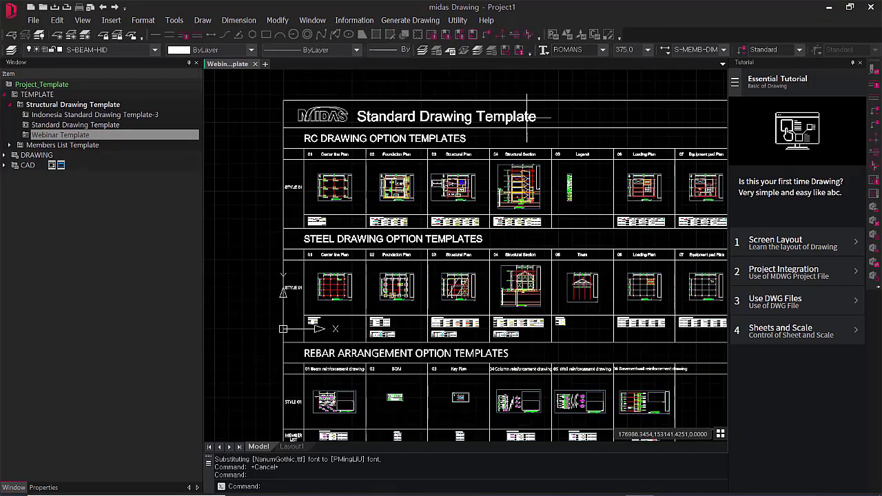
scroll(308, 136, up, 4)
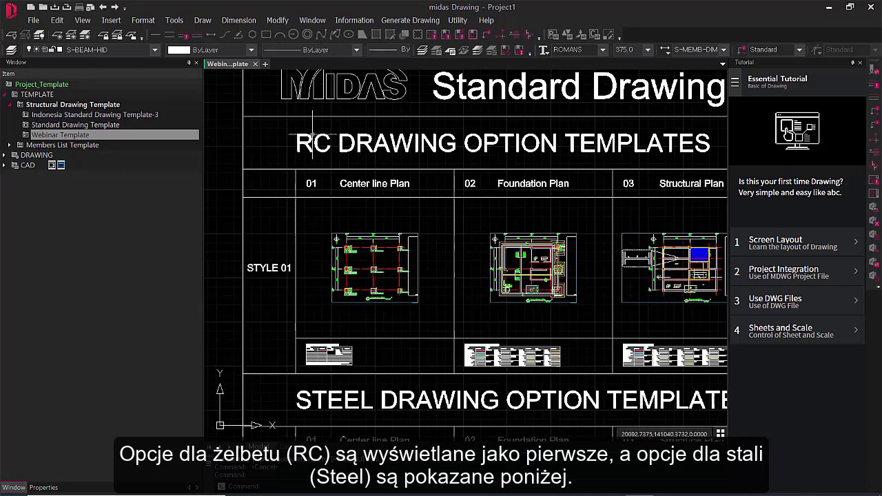
scroll(364, 169, down, 3)
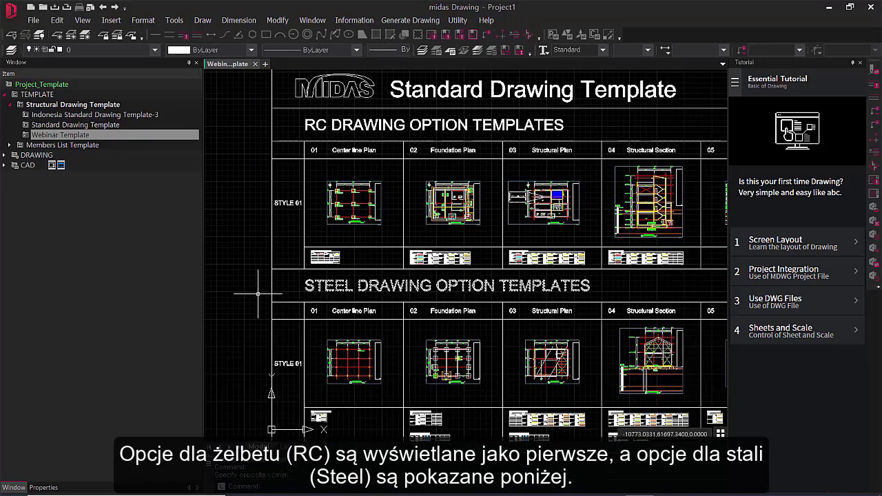
middle_drag(333, 285, 329, 251)
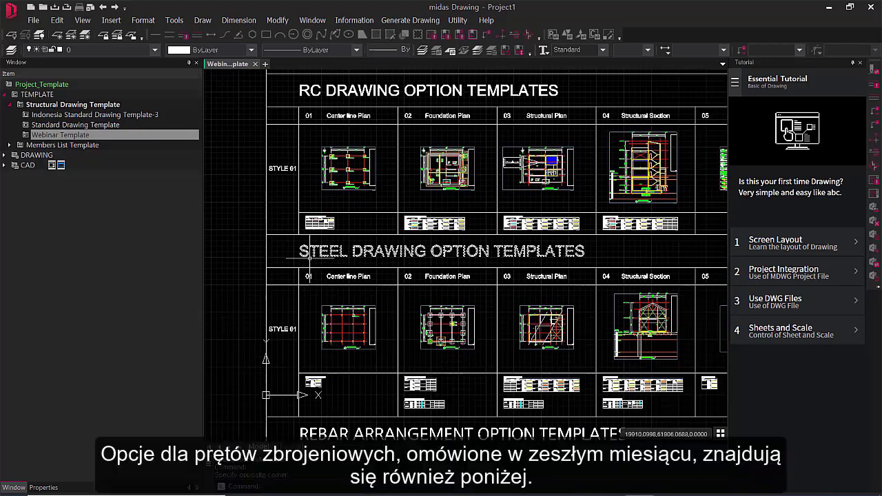
scroll(353, 300, down, 3)
scroll(341, 248, up, 6)
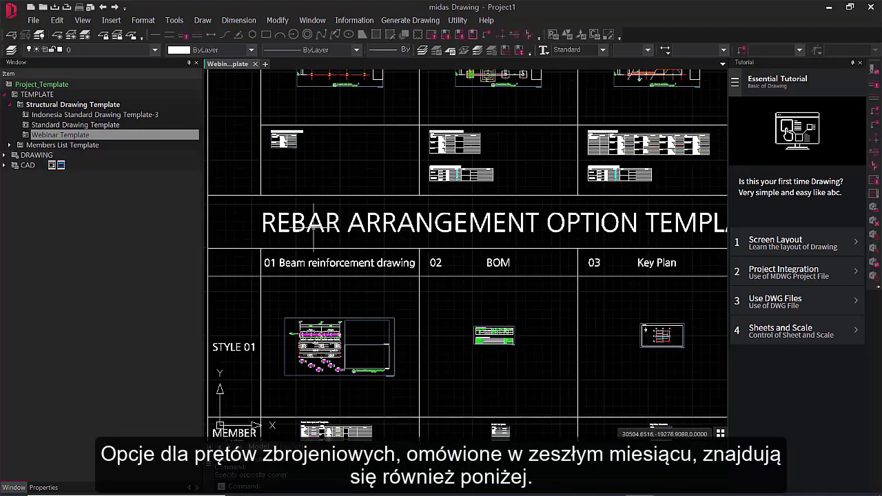
scroll(291, 235, down, 2)
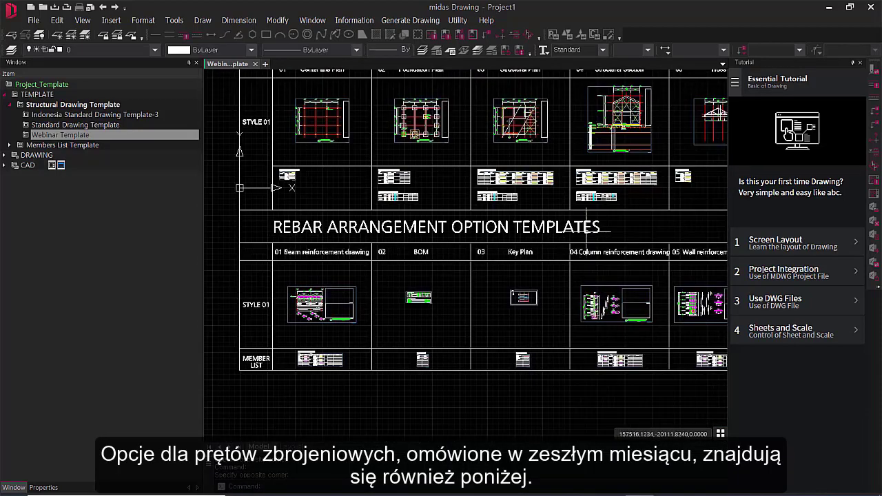
middle_drag(471, 234, 453, 307)
scroll(483, 309, down, 5)
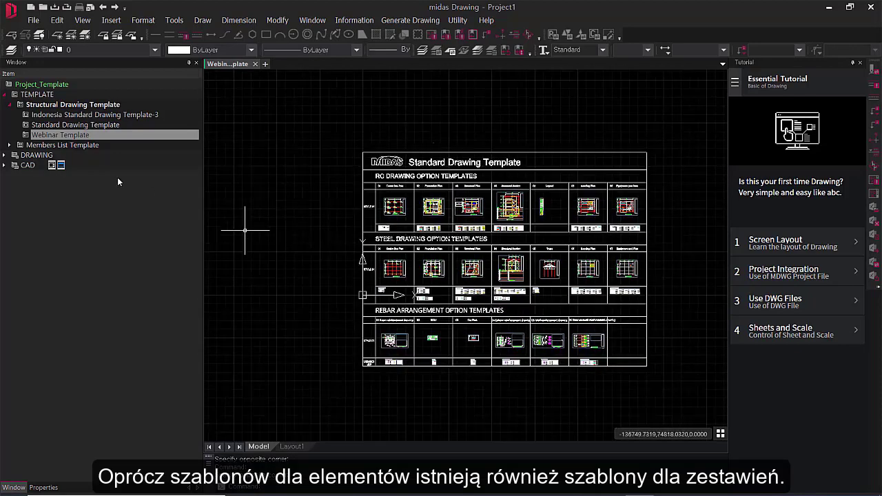
Open the Standard List Template of the Members List Template group, saving the changes to Webinar Template.dwg, and examine its RC member list templates
click(9, 146)
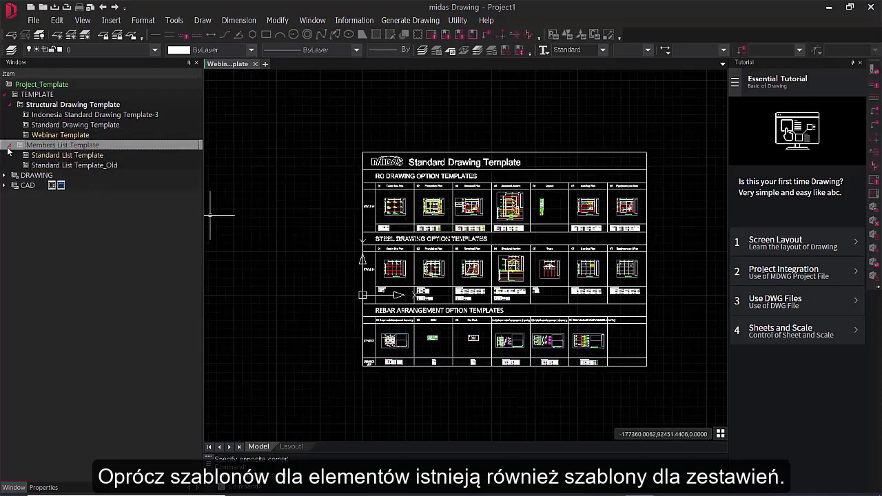
double_click(104, 155)
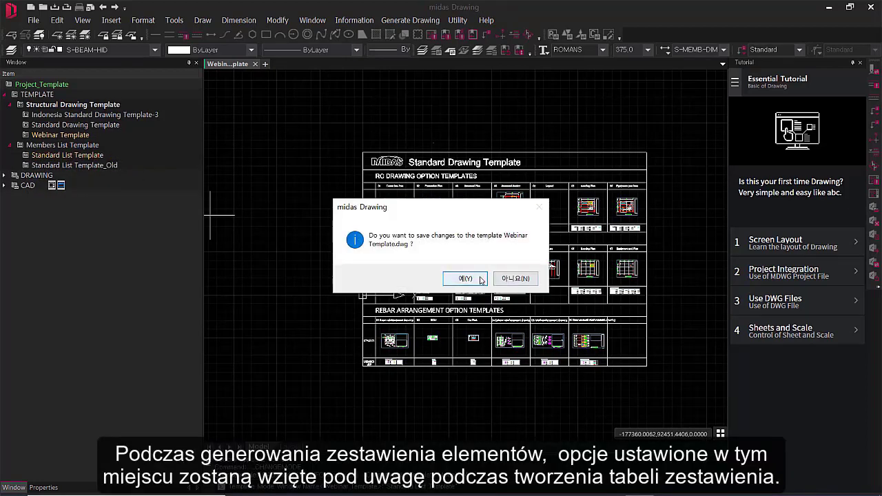
click(466, 279)
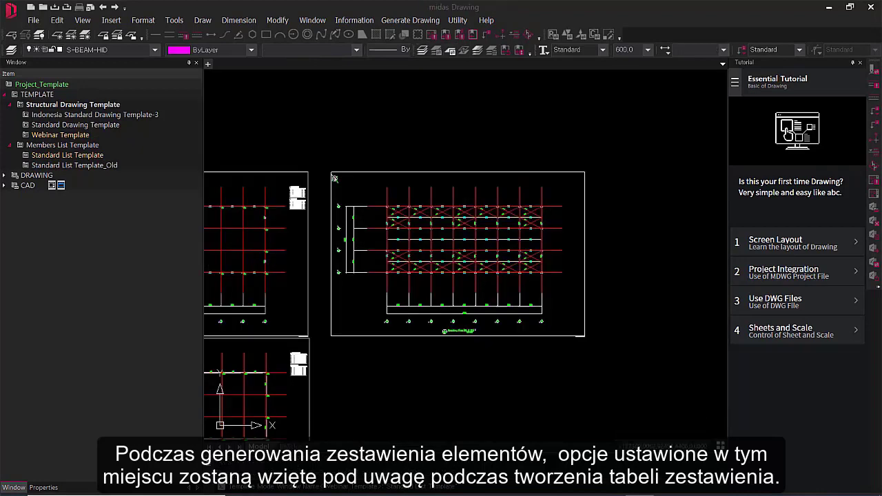
scroll(428, 209, down, 3)
scroll(427, 209, down, 8)
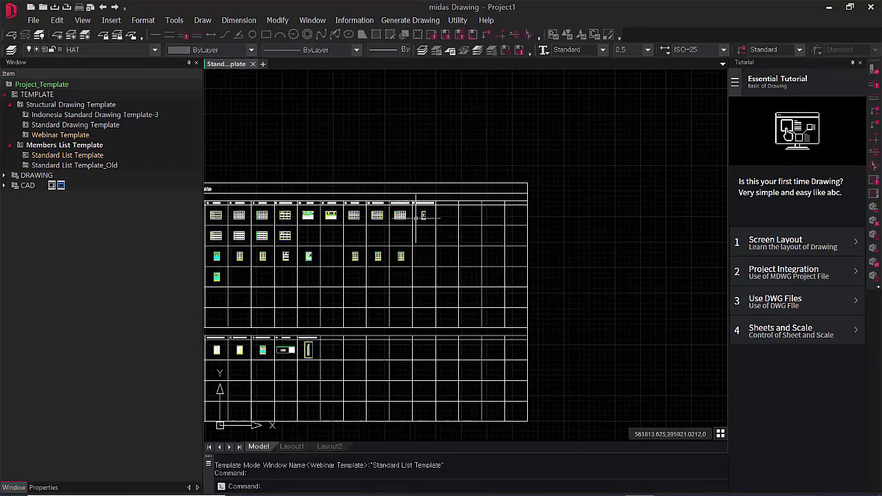
scroll(337, 186, up, 5)
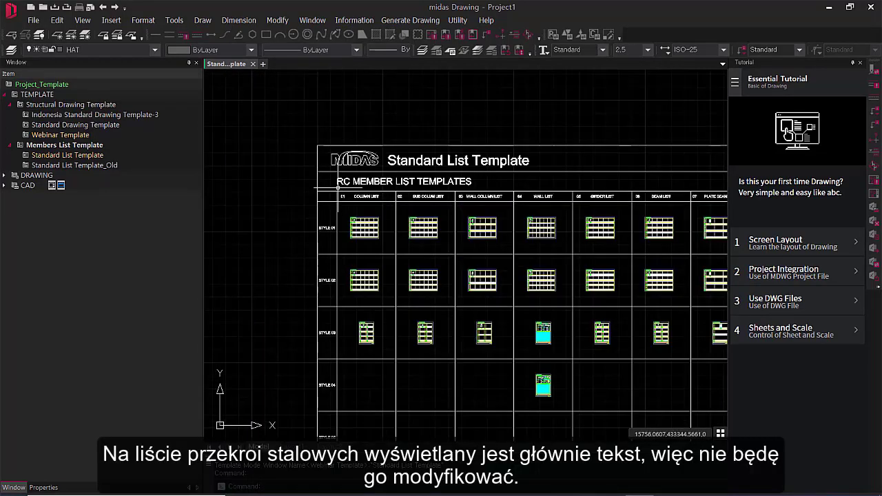
Examine the steel member list templates, including the Truss List and Crane Girder List styles
middle_drag(414, 309, 425, 59)
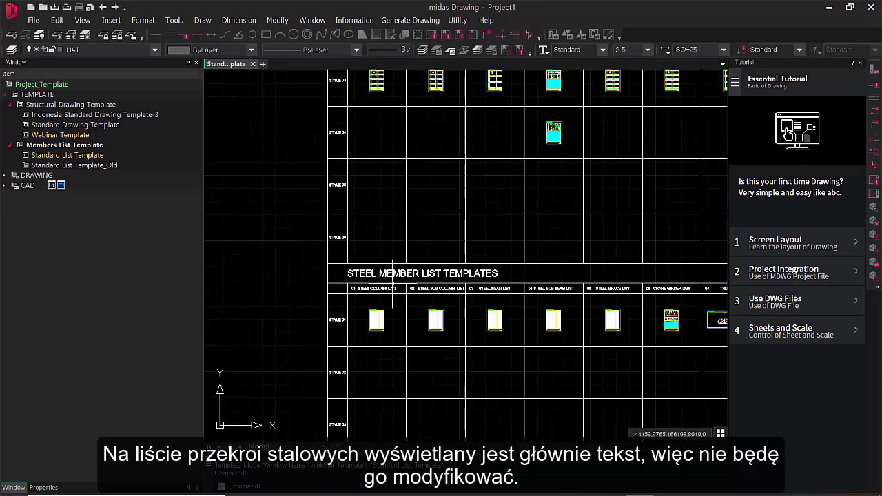
scroll(353, 282, up, 5)
scroll(415, 277, down, 4)
middle_drag(651, 303, 561, 282)
scroll(590, 284, up, 2)
mouse_move(682, 286)
middle_down()
mouse_move(669, 277)
mouse_move(455, 271)
middle_up()
scroll(522, 256, up, 6)
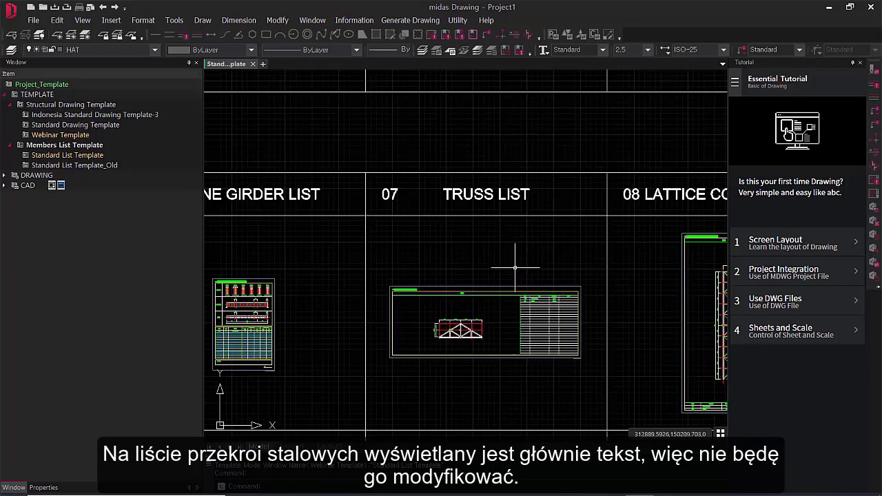
scroll(483, 326, down, 5)
middle_drag(638, 306, 659, 295)
scroll(603, 302, down, 4)
scroll(516, 282, up, 6)
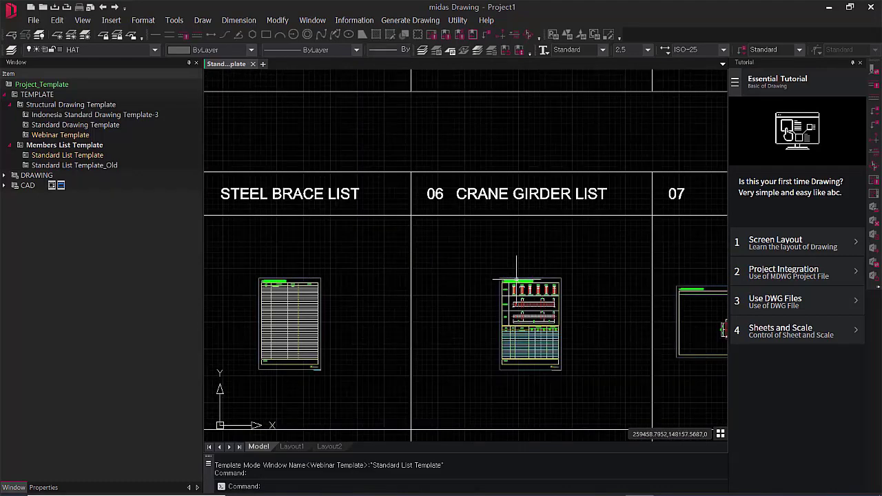
scroll(573, 323, up, 2)
scroll(566, 319, up, 4)
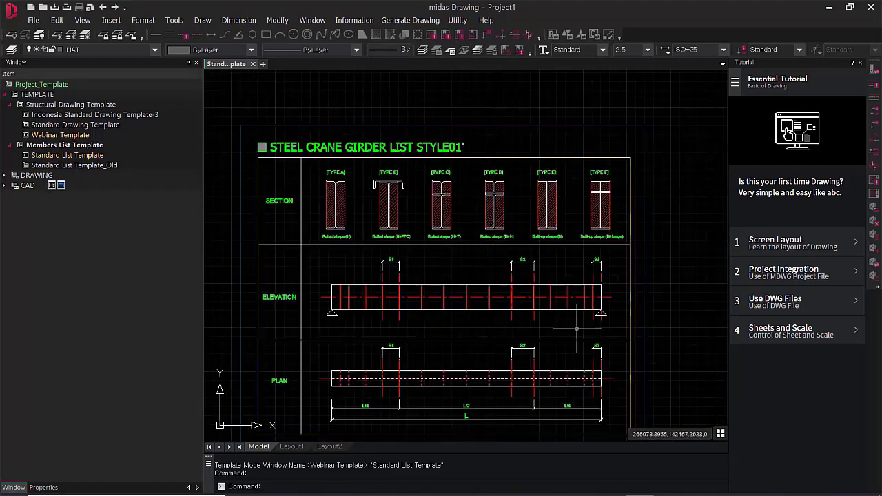
scroll(576, 329, down, 3)
scroll(499, 321, down, 4)
scroll(333, 278, down, 6)
middle_drag(281, 275, 618, 280)
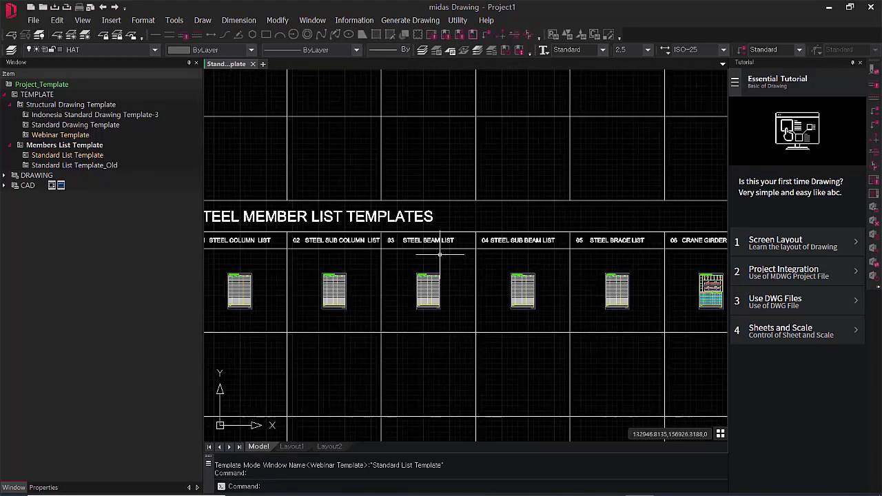
Open the Webinar Template without saving Standard List Template.dwg and locate the steel Structural Plan and Structural Section templates
double_click(60, 134)
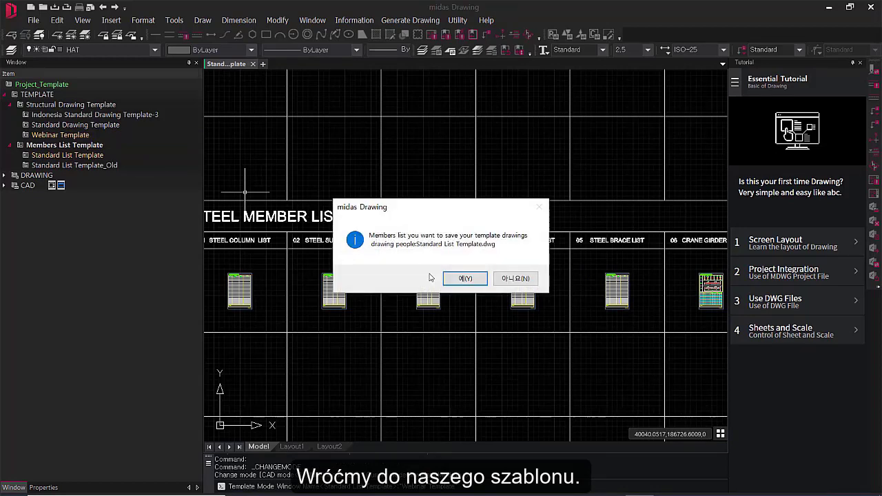
click(500, 284)
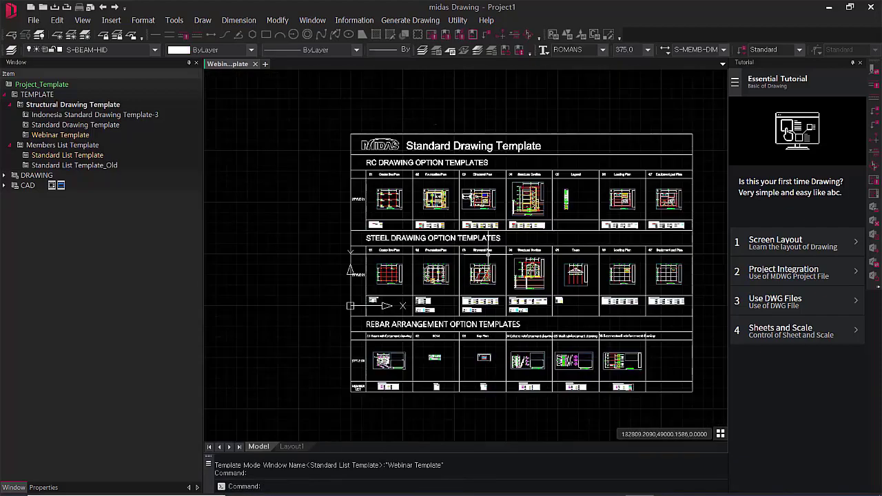
scroll(424, 242, up, 2)
middle_drag(456, 287, 416, 258)
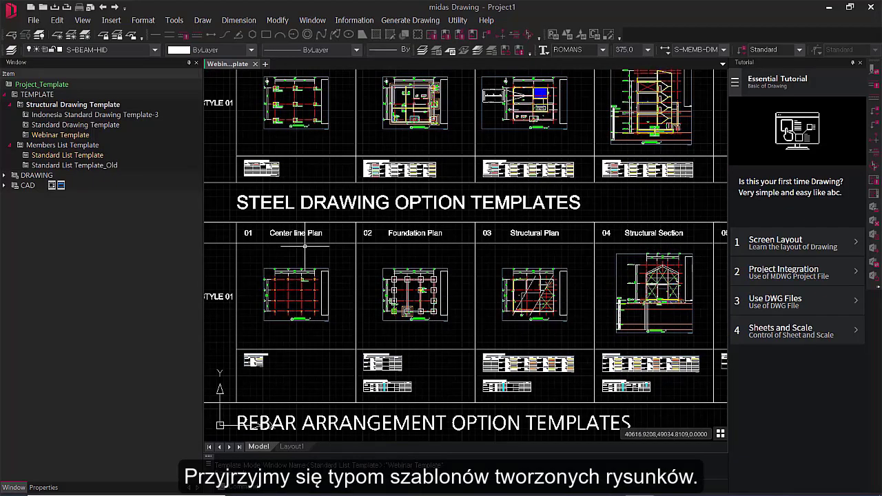
middle_drag(524, 233, 433, 235)
scroll(431, 235, up, 3)
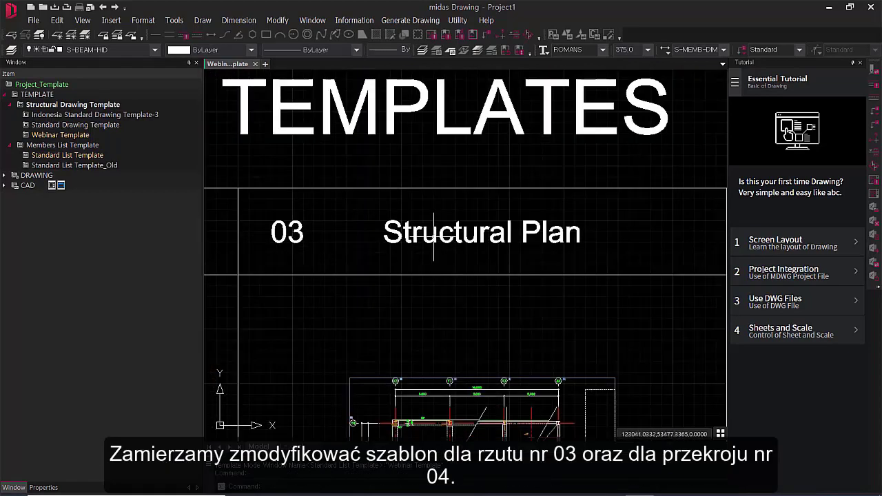
scroll(570, 233, down, 3)
middle_drag(593, 288, 508, 250)
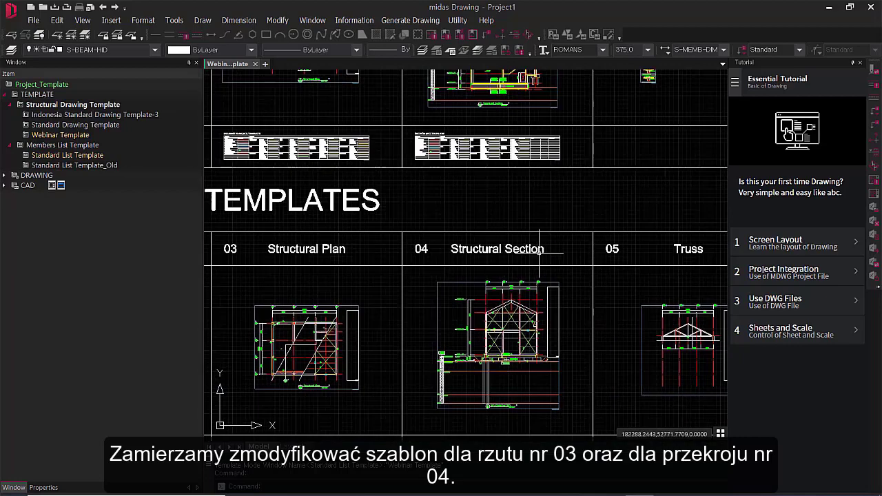
middle_drag(542, 274, 596, 224)
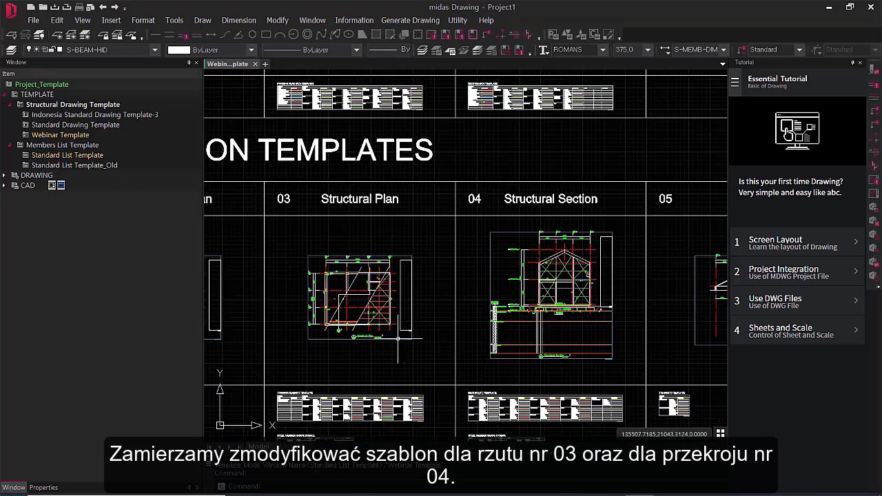
Regenerate the drawing display at the grid bubbles of the steel Structural Plan template
scroll(340, 299, up, 4)
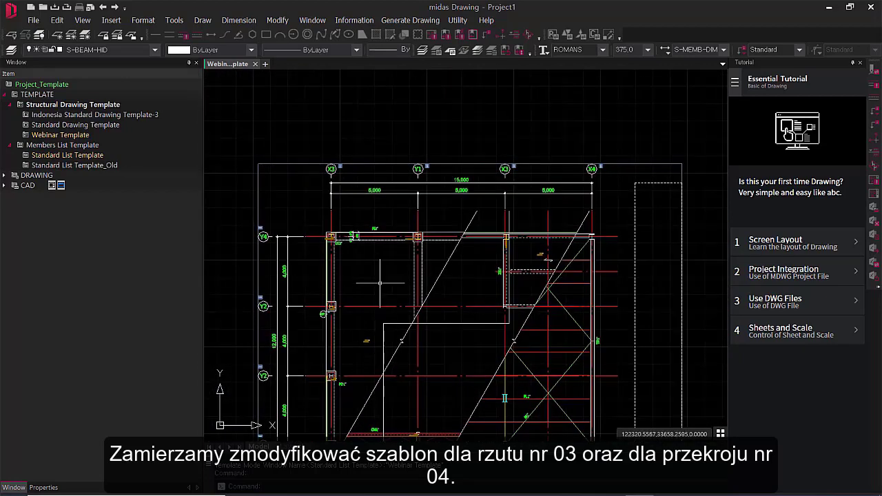
scroll(425, 183, up, 4)
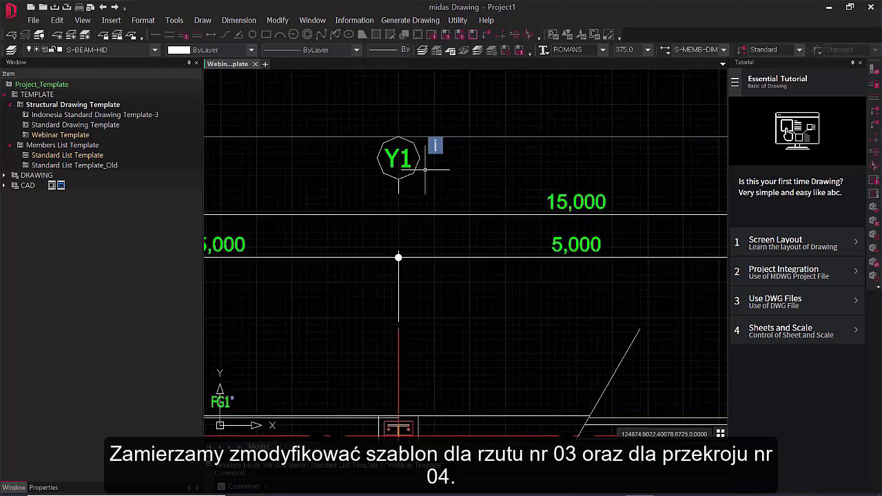
text(re)
key(Return)
scroll(540, 214, down, 2)
scroll(383, 222, down, 2)
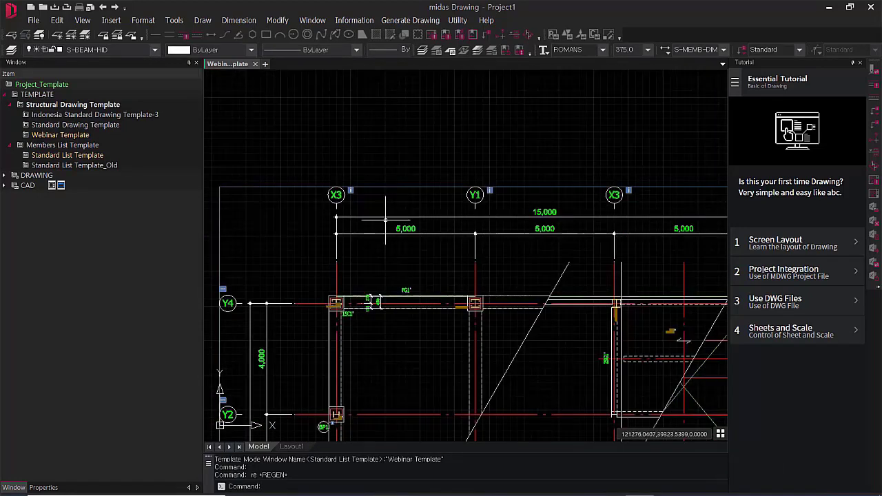
Examine the axis symbols, dimension lines, brace members, drawing title and scale of the steel Structural Plan template
middle_drag(552, 204, 465, 197)
scroll(655, 220, up, 3)
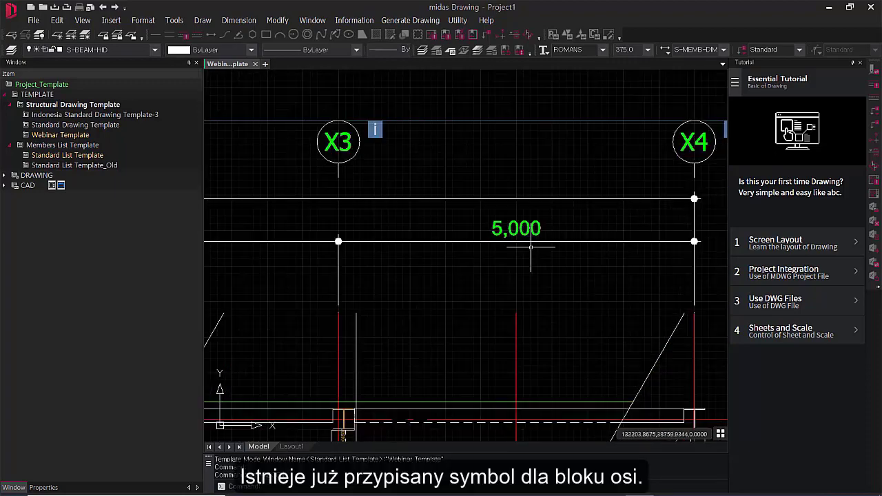
scroll(517, 230, down, 2)
middle_drag(516, 230, 516, 113)
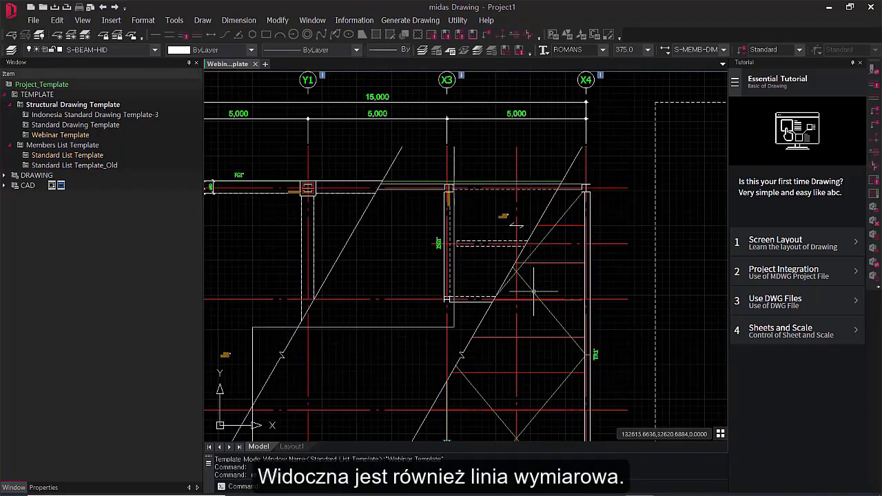
scroll(545, 307, up, 2)
middle_drag(547, 309, 544, 152)
middle_drag(555, 352, 582, 203)
scroll(407, 320, up, 4)
scroll(521, 265, down, 2)
scroll(528, 311, down, 2)
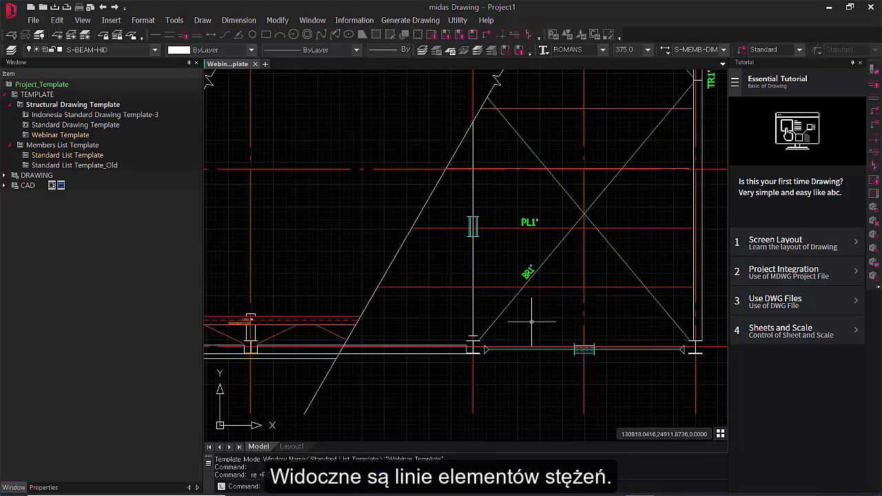
scroll(554, 320, down, 5)
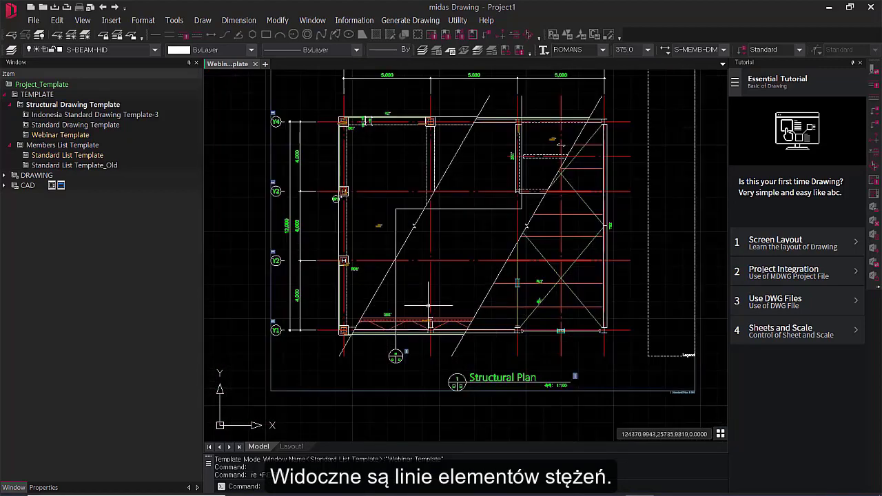
scroll(369, 245, up, 3)
middle_drag(494, 314, 437, 231)
scroll(439, 240, down, 2)
middle_drag(555, 292, 444, 258)
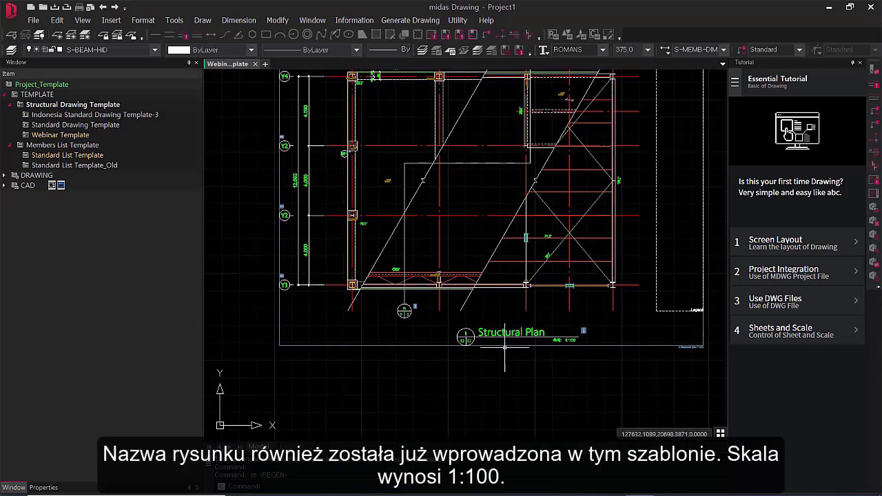
middle_drag(541, 346, 496, 309)
scroll(515, 310, up, 6)
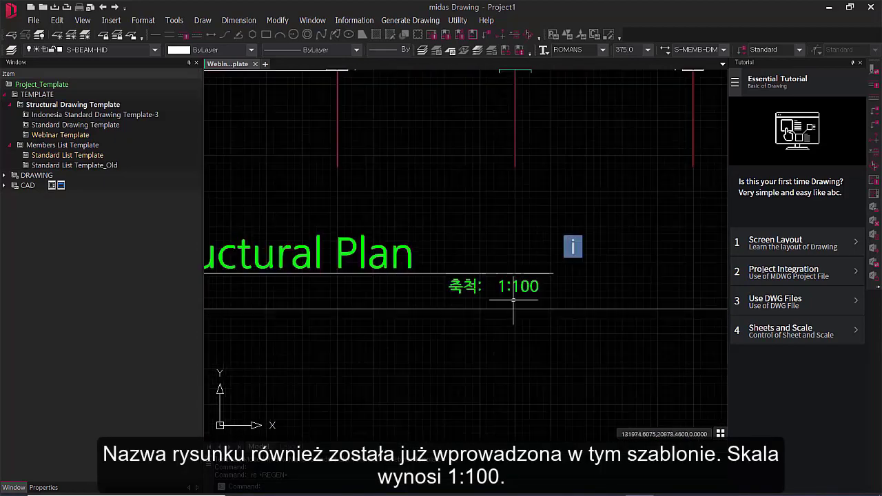
scroll(517, 257, down, 6)
scroll(538, 288, down, 5)
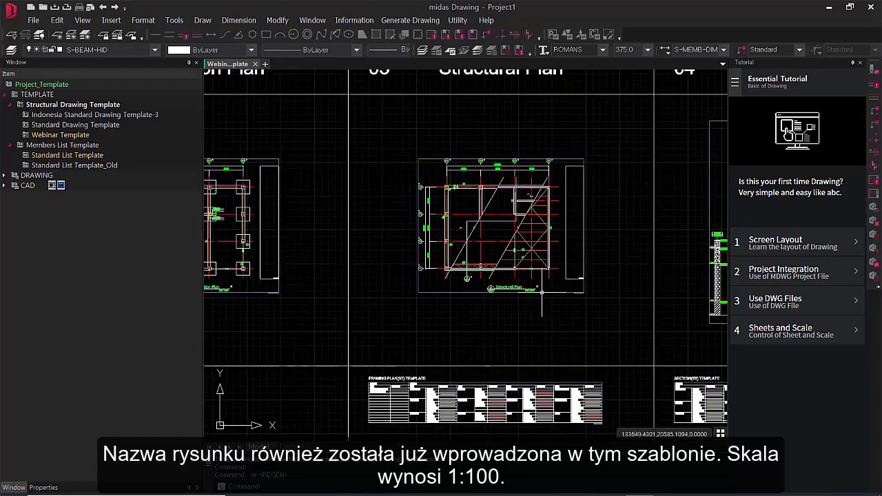
Examine the member line properties in the FRAMING PLAN(ST) TEMPLATE table and the symbols in the steel member shape symbol table
middle_drag(550, 330, 579, 220)
scroll(408, 284, up, 8)
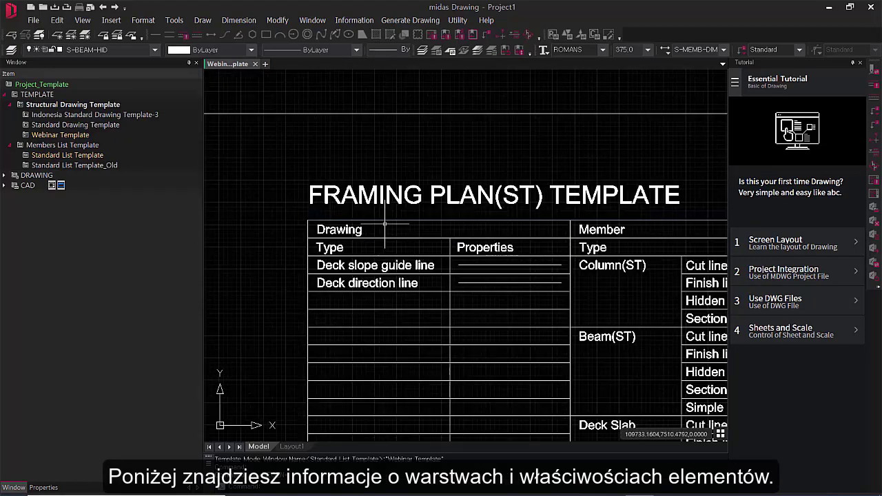
middle_drag(584, 328, 578, 322)
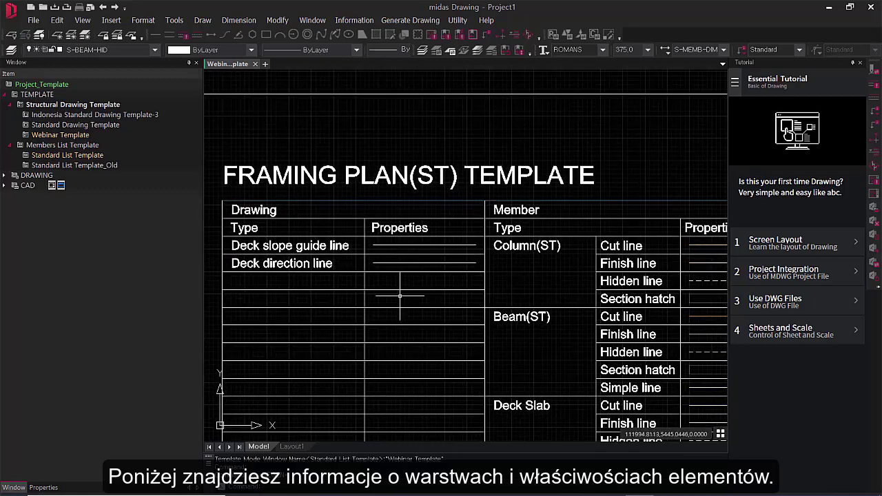
scroll(321, 255, down, 2)
scroll(395, 250, up, 4)
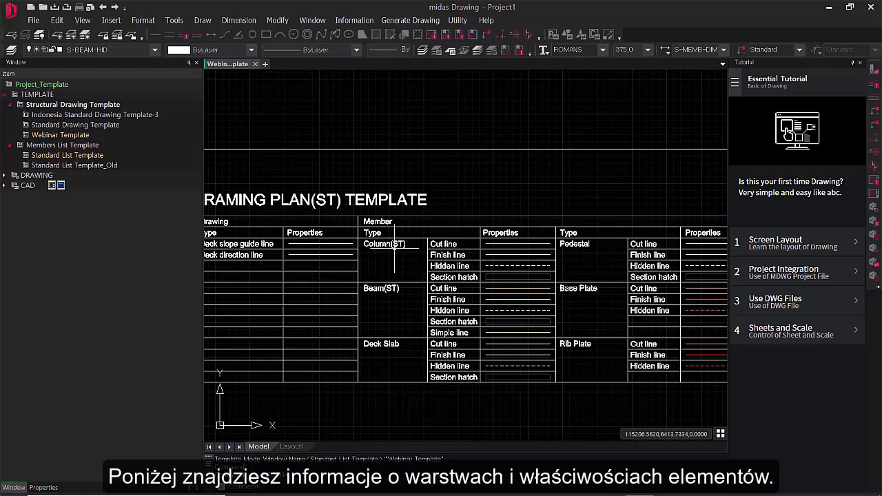
scroll(465, 252, down, 2)
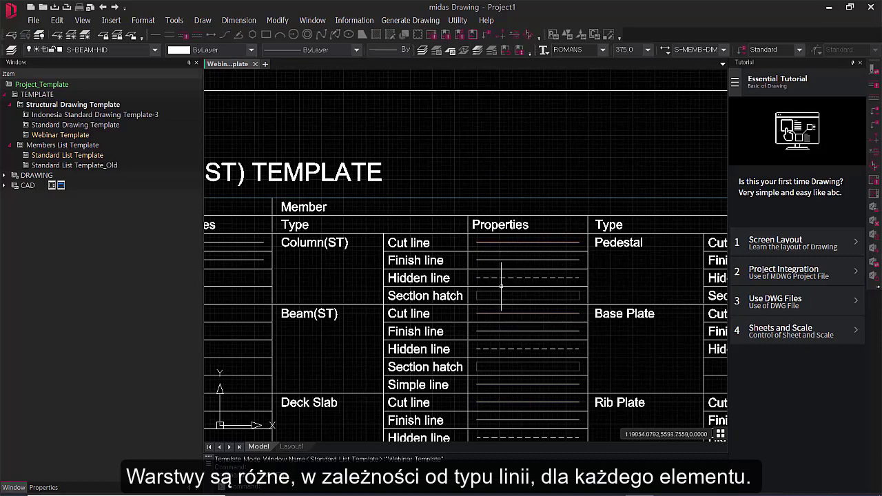
scroll(488, 335, up, 2)
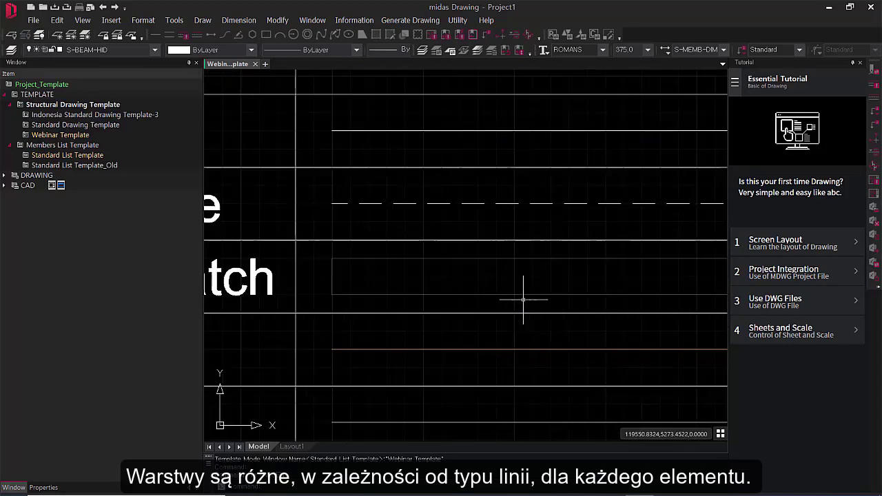
scroll(522, 299, down, 4)
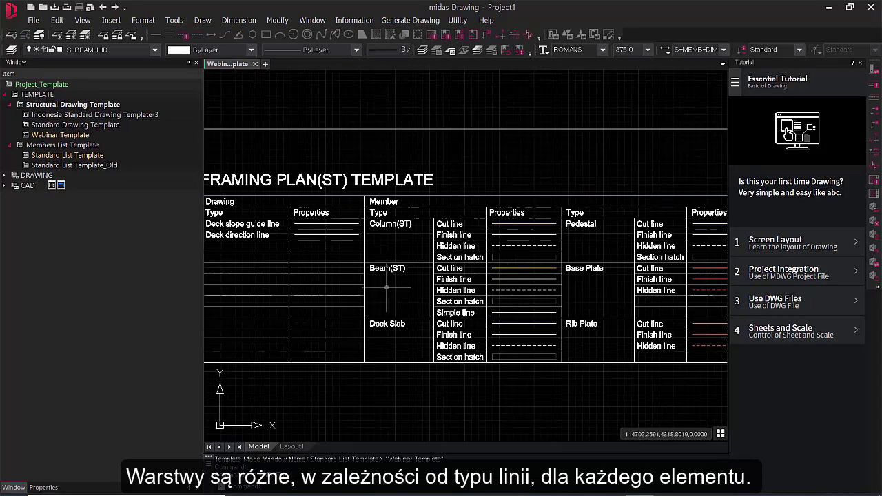
scroll(512, 274, up, 2)
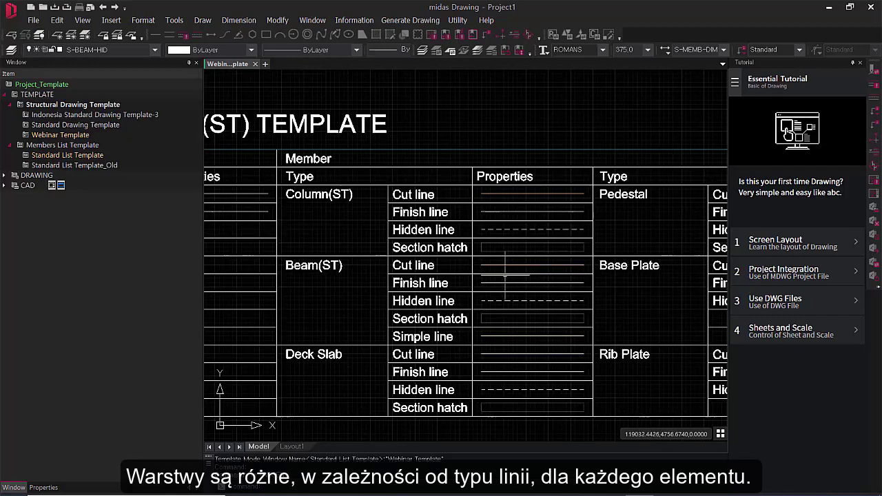
middle_drag(572, 329, 449, 315)
scroll(465, 311, down, 2)
middle_drag(520, 311, 401, 328)
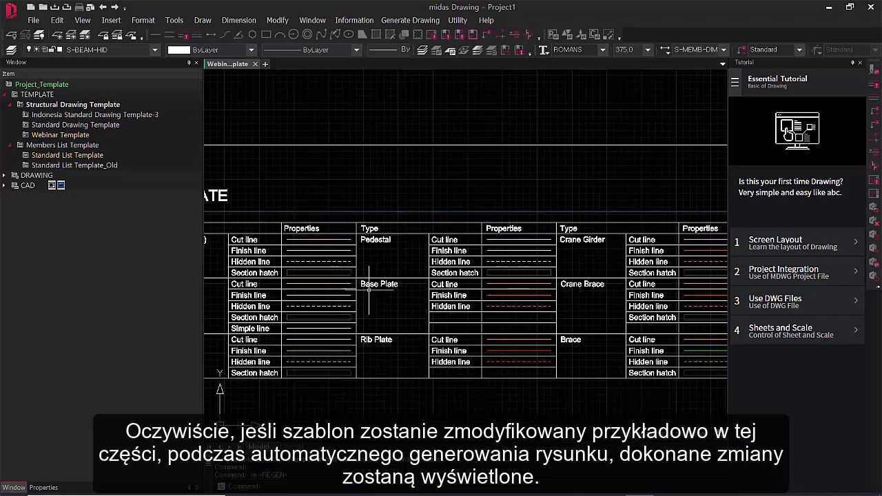
middle_drag(622, 288, 560, 274)
middle_drag(677, 287, 623, 269)
scroll(487, 329, up, 2)
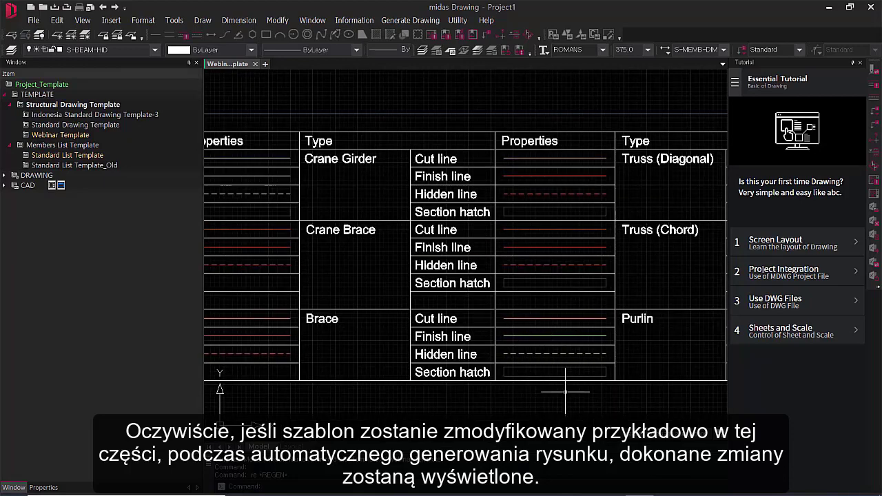
scroll(563, 386, down, 3)
scroll(569, 344, down, 3)
scroll(428, 344, up, 5)
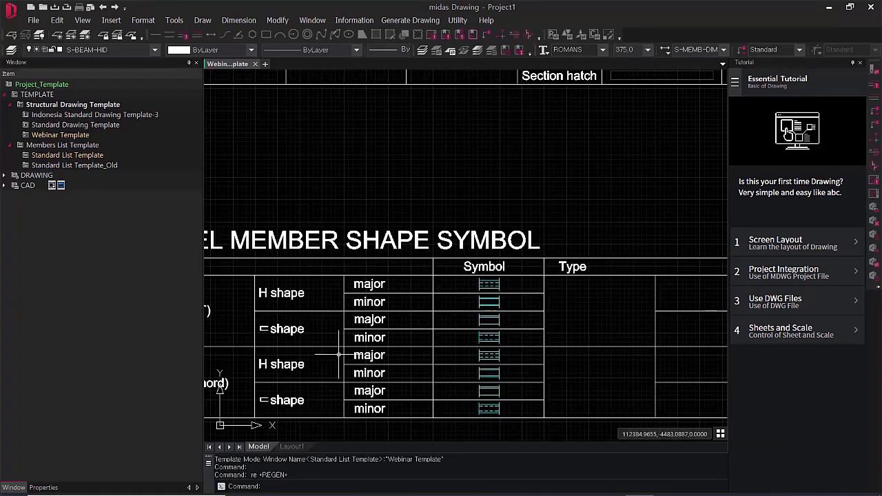
scroll(339, 355, down, 5)
Select the X3 axis symbol above the steel Structural Plan template and display its properties
scroll(496, 324, up, 6)
scroll(497, 324, up, 5)
middle_drag(532, 317, 553, 268)
key(Escape)
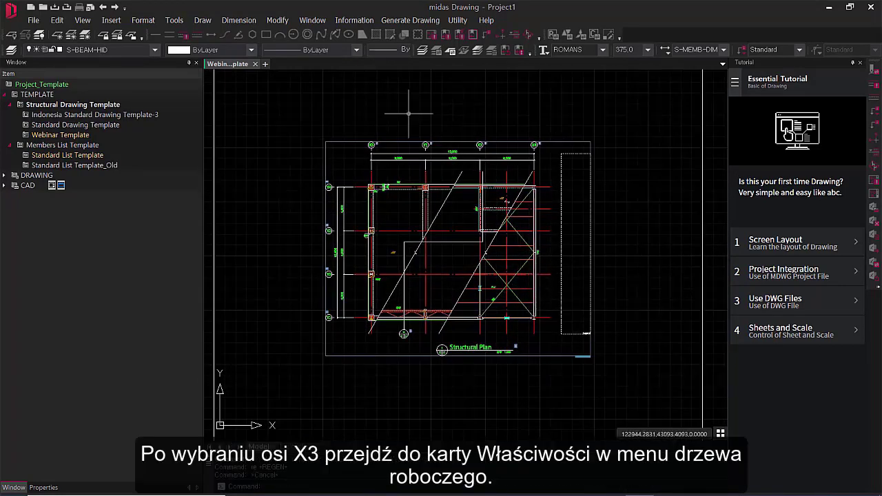
scroll(354, 146, up, 10)
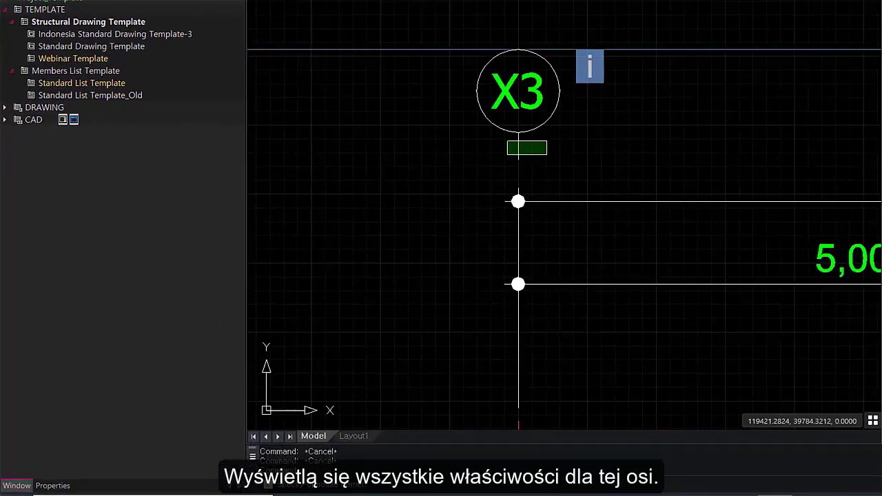
click(497, 155)
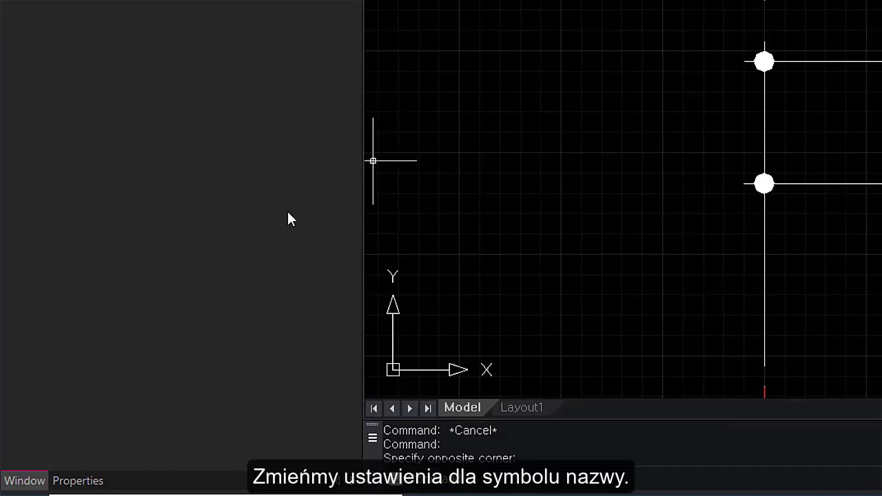
click(95, 481)
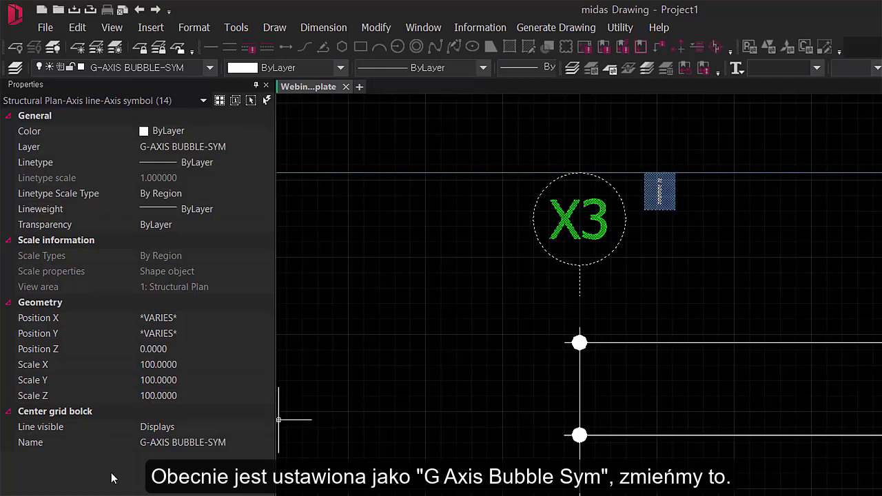
Try the G-AXIS BUBBLE-SYM 01 and G-AXIS BUBBLE-SYM 02 blocks for the Structural Plan axis symbols
click(241, 443)
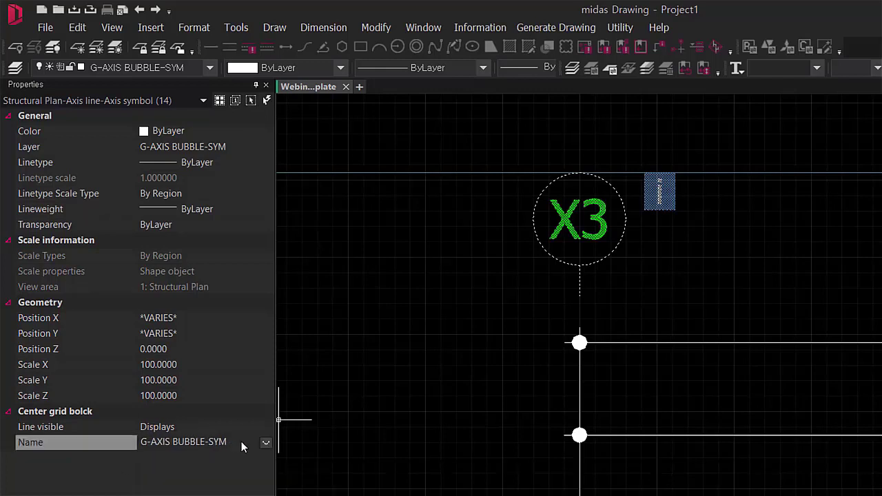
click(265, 445)
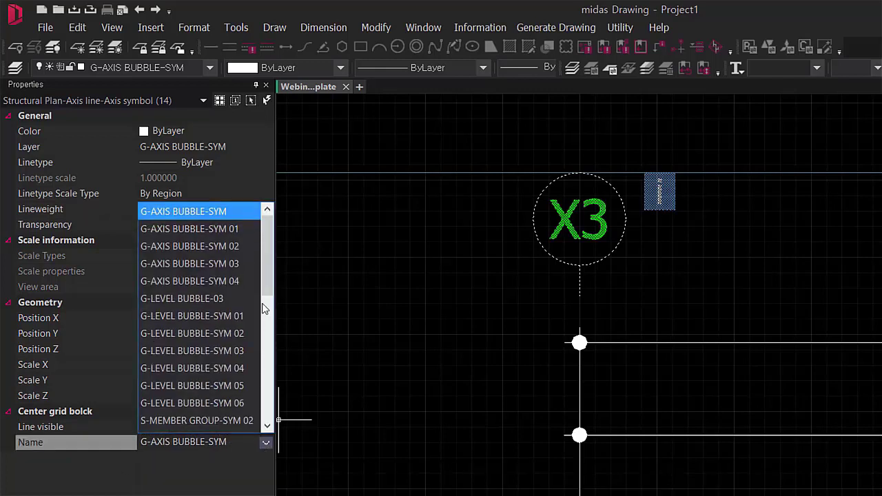
mouse_move(270, 230)
mouse_down()
mouse_move(274, 372)
mouse_move(269, 215)
mouse_up()
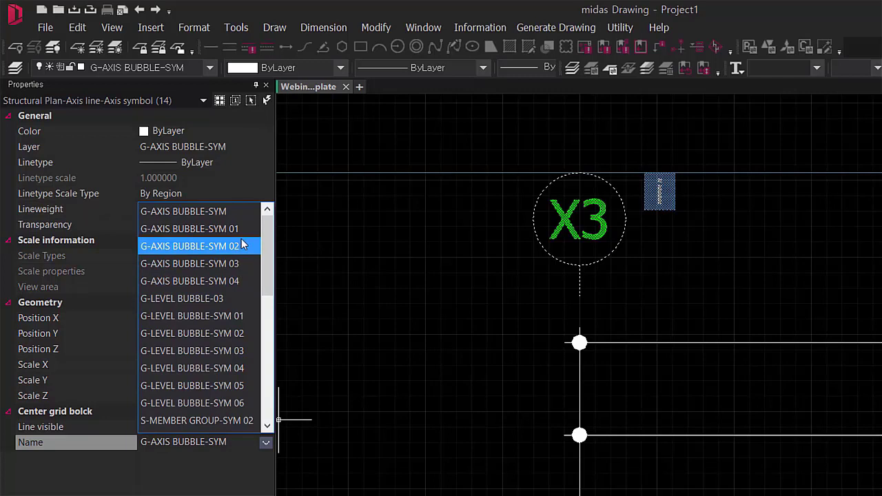
click(241, 229)
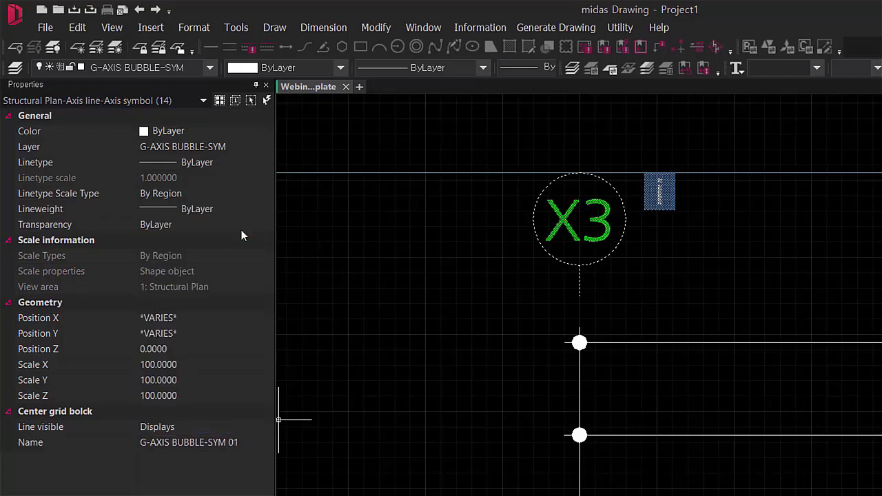
click(266, 445)
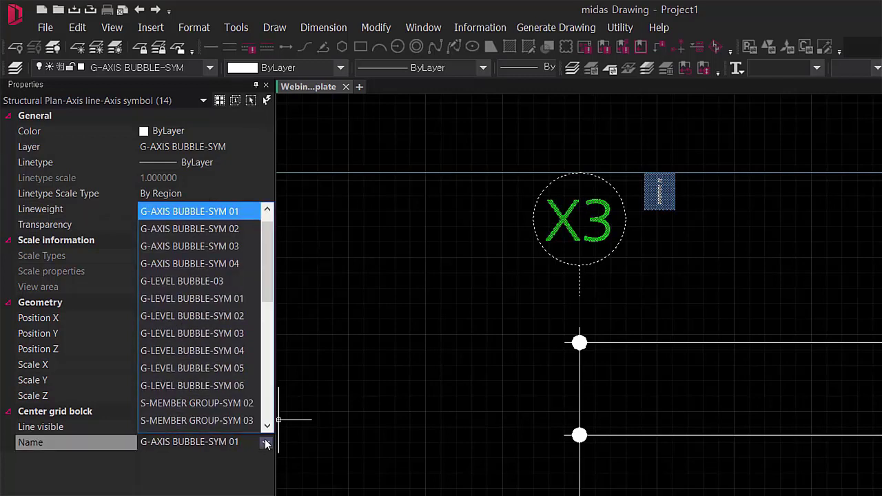
click(229, 233)
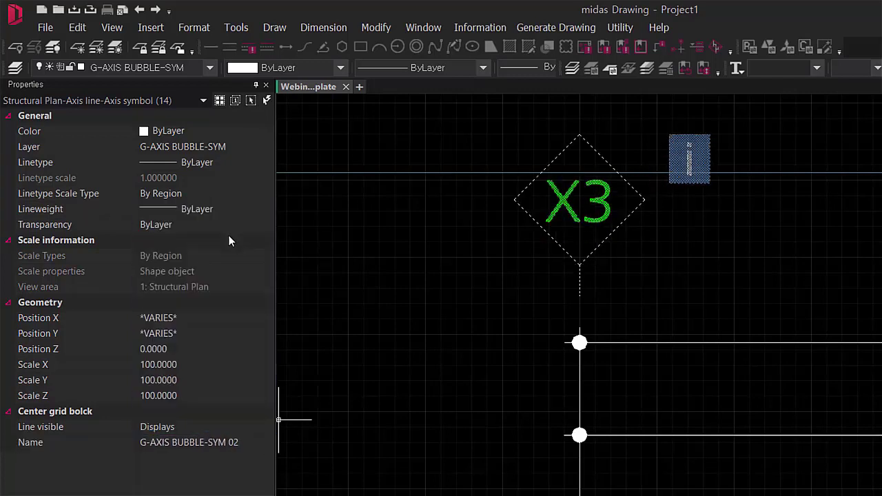
Set the axis symbols' block name to G-AXIS BUBBLE-SYM 03 and deselect them
click(248, 442)
click(266, 443)
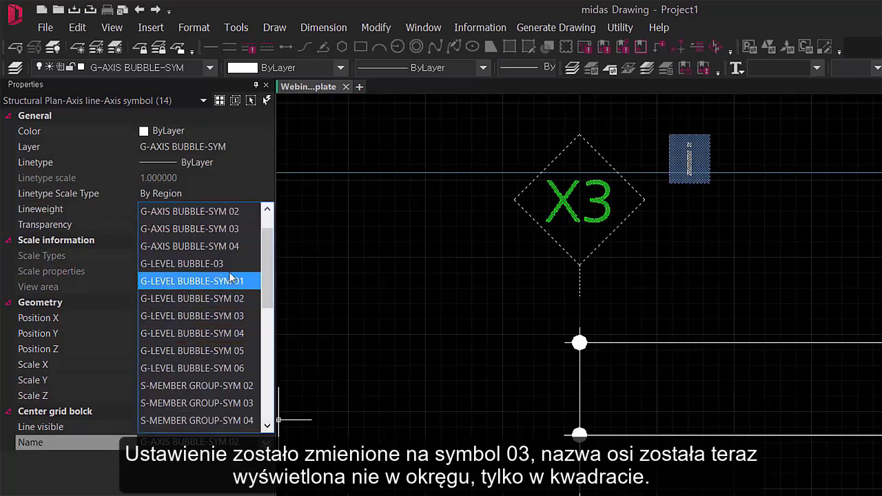
click(226, 233)
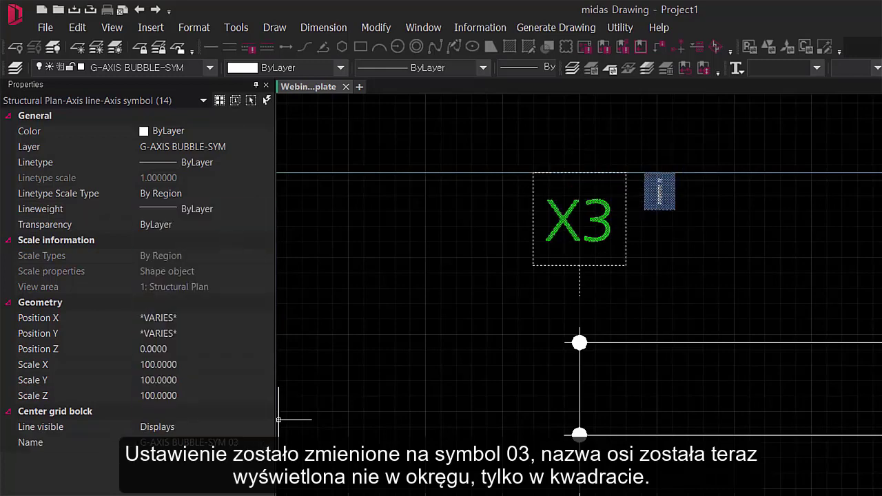
key(Escape)
scroll(630, 325, down, 5)
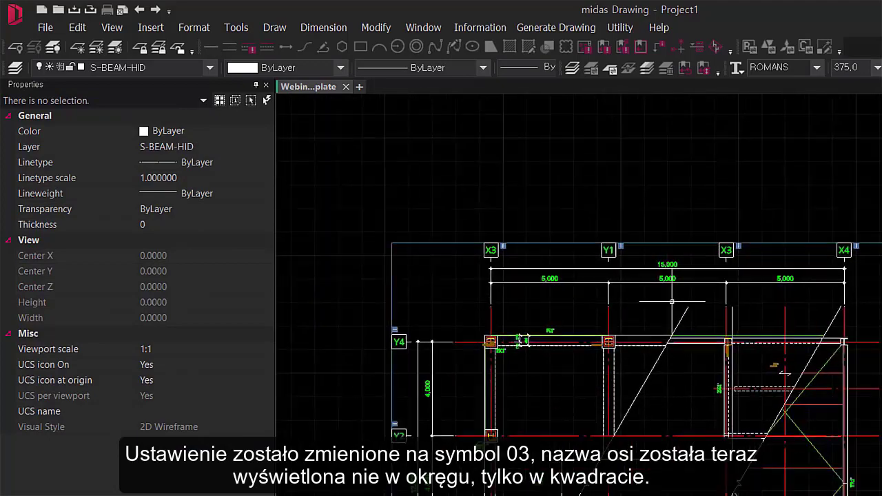
scroll(408, 390, up, 3)
scroll(382, 293, down, 3)
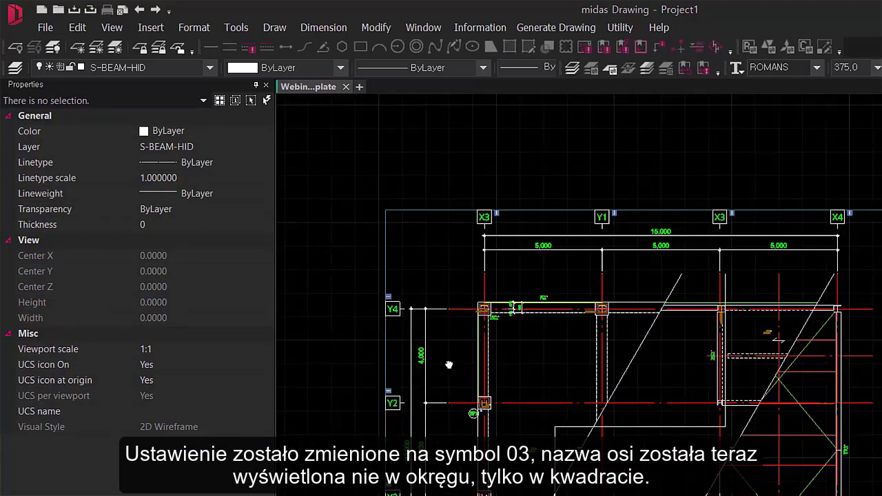
Select the vertical center grid dimension running between axes Y4 and Y2 of the Structural Plan
middle_drag(450, 378, 452, 333)
scroll(433, 310, up, 5)
mouse_move(453, 286)
middle_down()
mouse_move(503, 315)
mouse_move(518, 314)
middle_up()
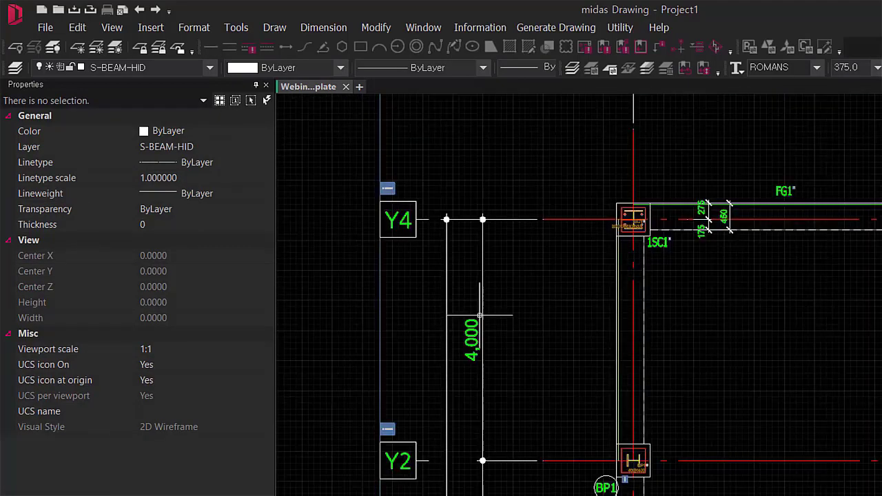
scroll(480, 315, up, 2)
click(483, 299)
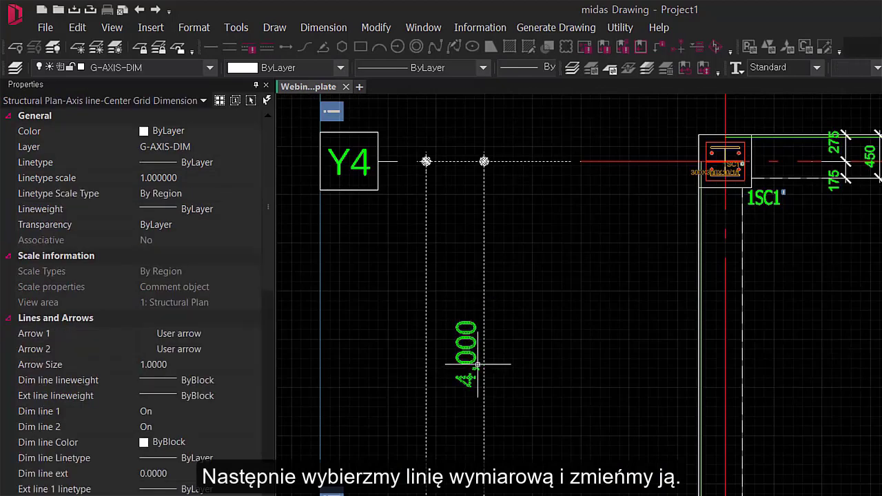
scroll(508, 361, down, 3)
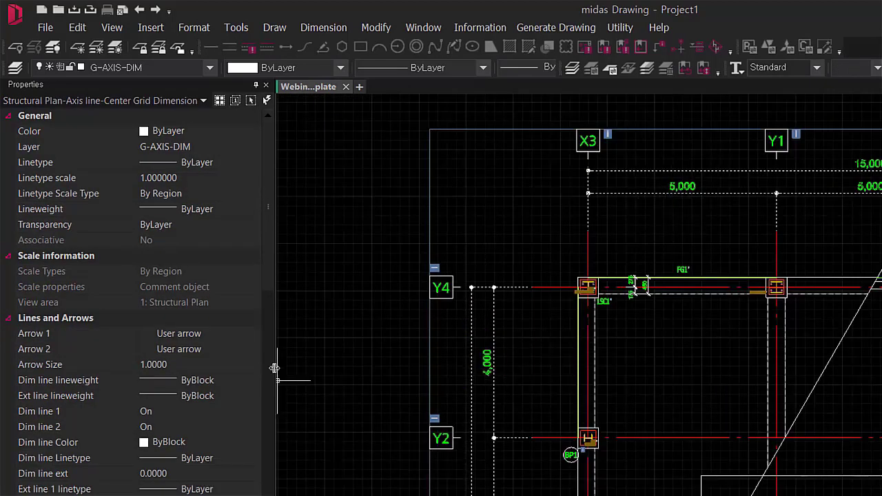
Examine the layer, linetype scale, linetype scale type and lineweight settings of the center grid dimensions
click(212, 148)
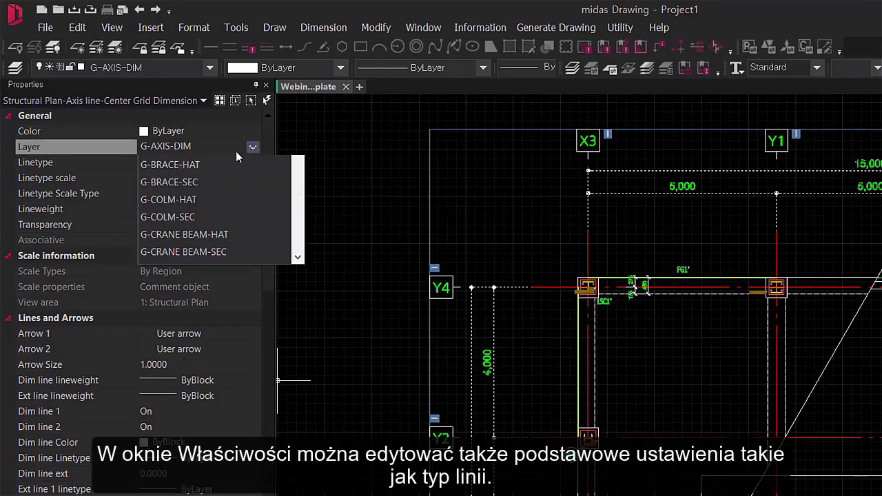
click(253, 149)
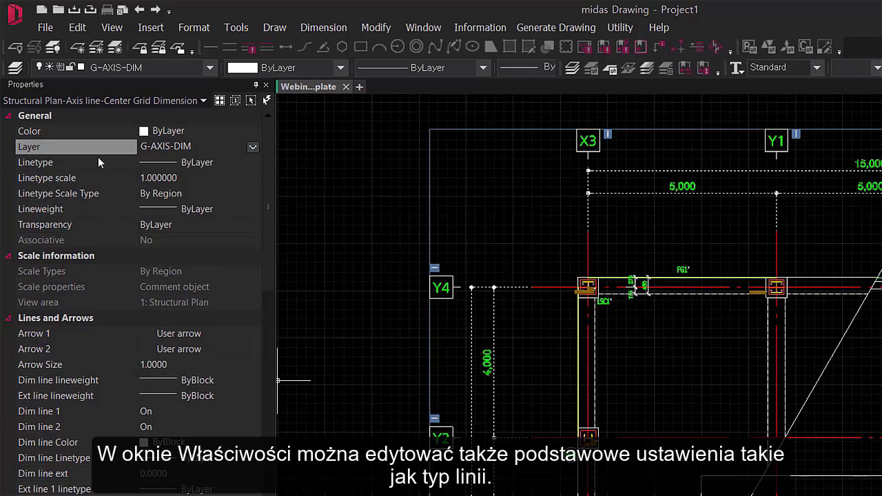
click(191, 180)
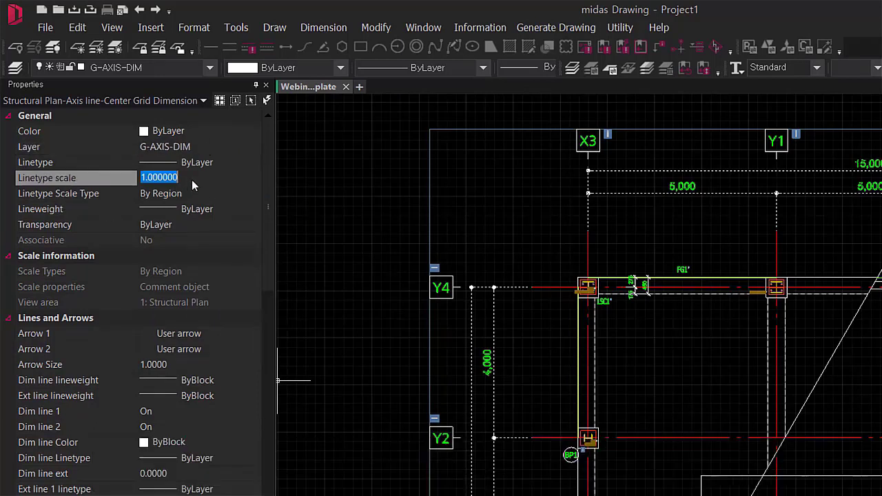
click(191, 196)
click(191, 196)
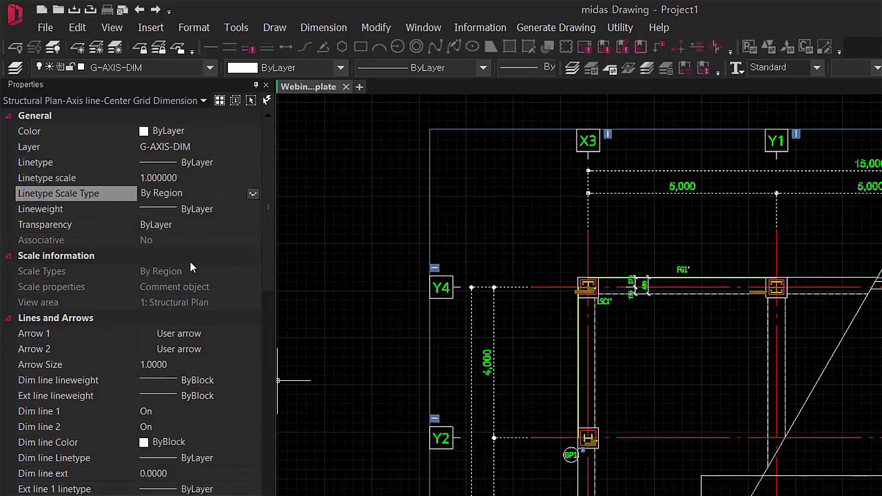
click(225, 209)
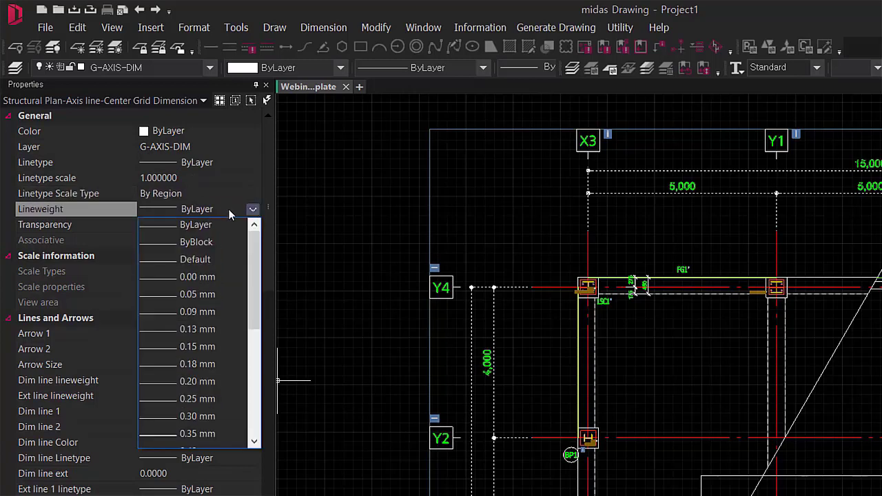
click(213, 433)
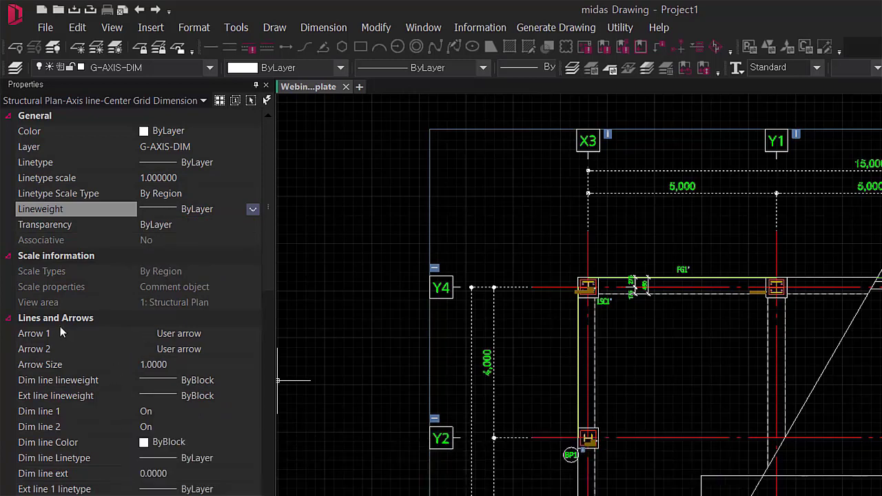
Set Arrow 1 and Arrow 2 of the center grid dimensions to Open 30, then deselect the dimensions
click(211, 334)
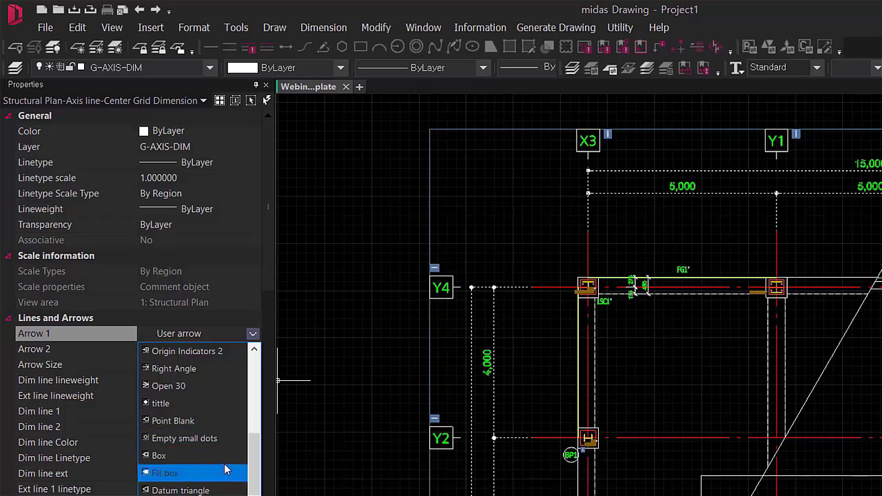
click(204, 386)
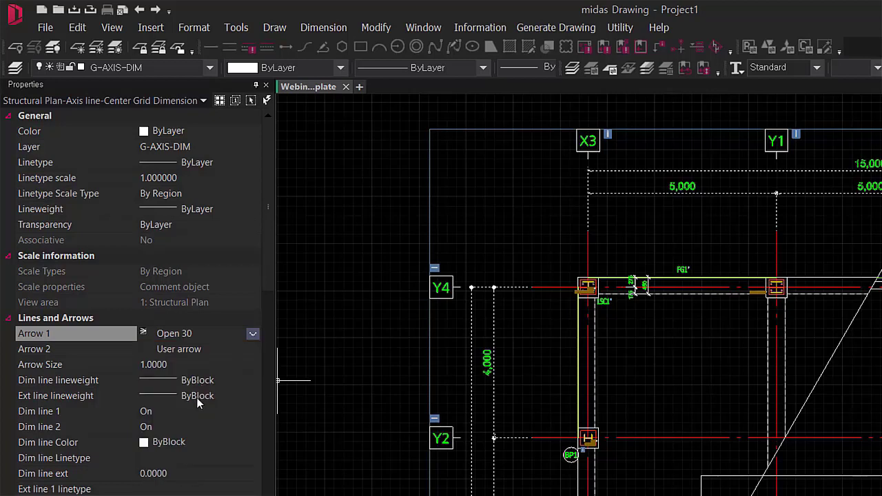
click(246, 352)
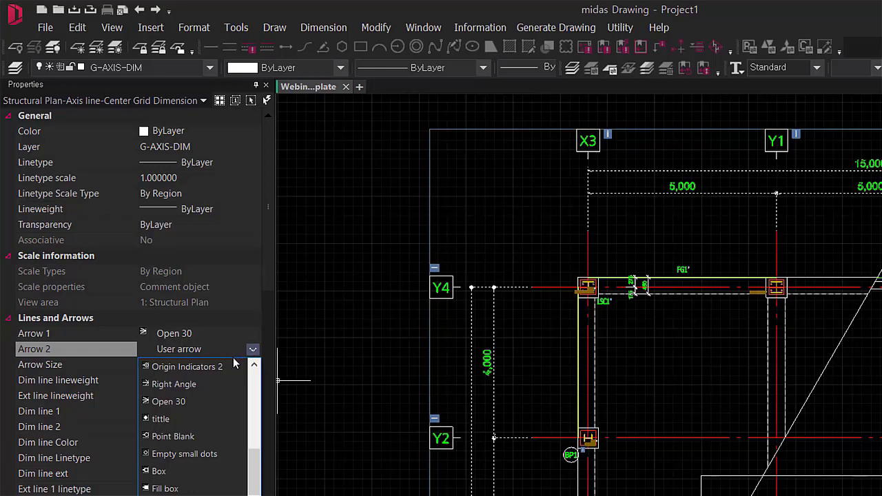
click(176, 401)
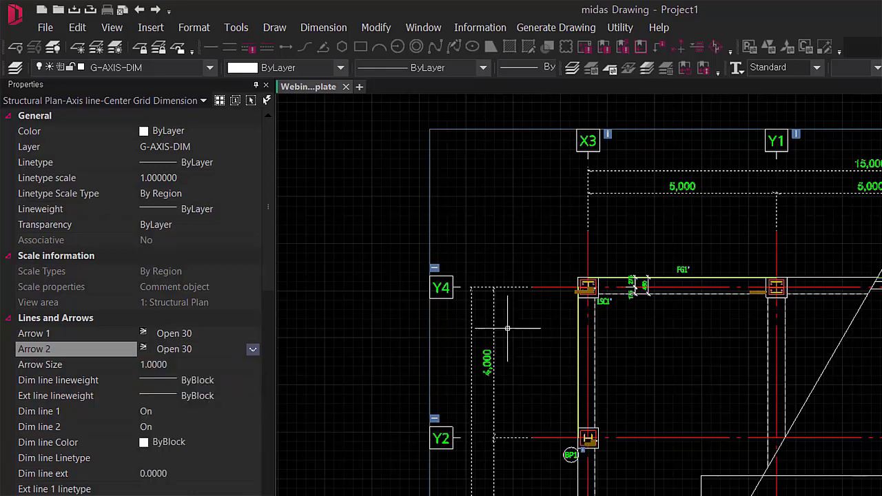
scroll(500, 321, up, 1)
key(Escape)
scroll(490, 326, up, 5)
scroll(479, 330, down, 8)
scroll(544, 412, up, 5)
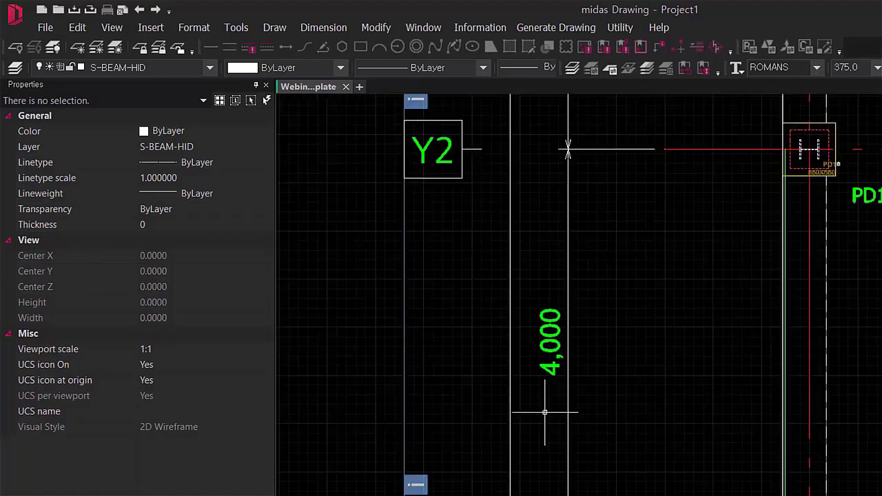
Undo the arrow style changes on the center grid dimensions
scroll(576, 365, down, 5)
scroll(496, 354, up, 5)
middle_drag(550, 287, 579, 264)
scroll(573, 352, down, 5)
scroll(584, 215, up, 5)
scroll(631, 282, down, 5)
scroll(628, 323, up, 5)
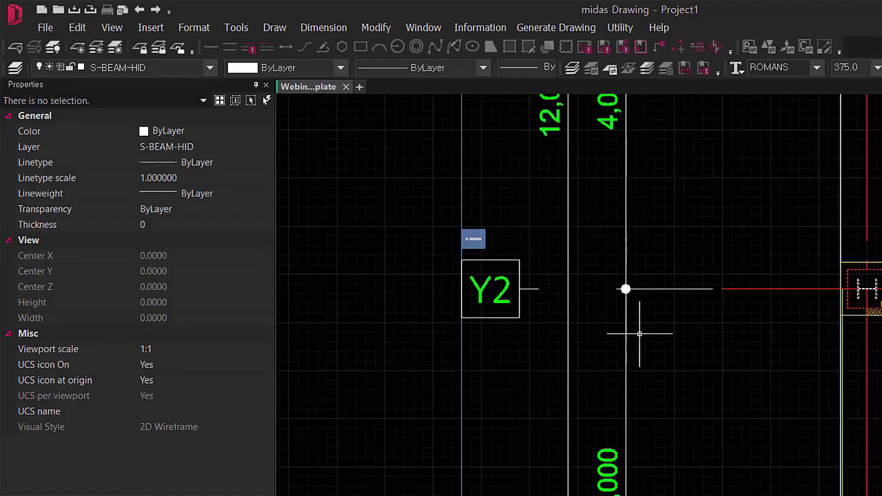
Select the vertical center grid dimension beside axis Y2 and review its Dim line 1 options and other line settings
click(625, 351)
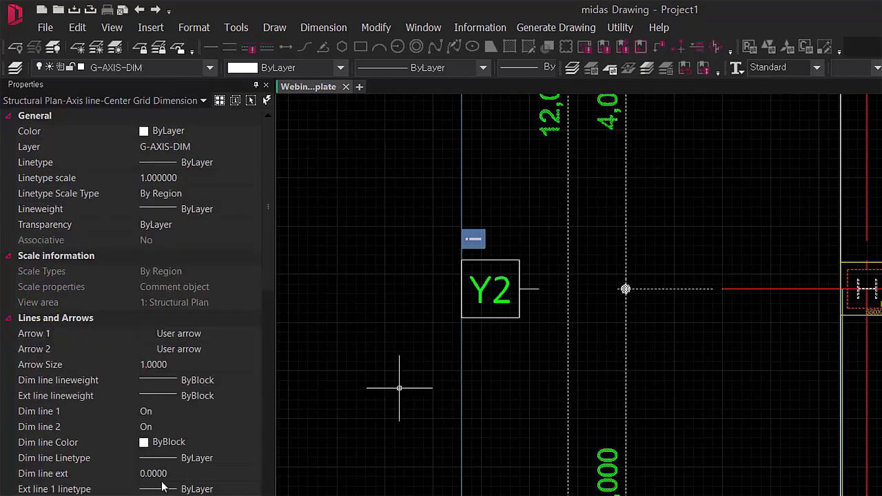
scroll(164, 486, down, 2)
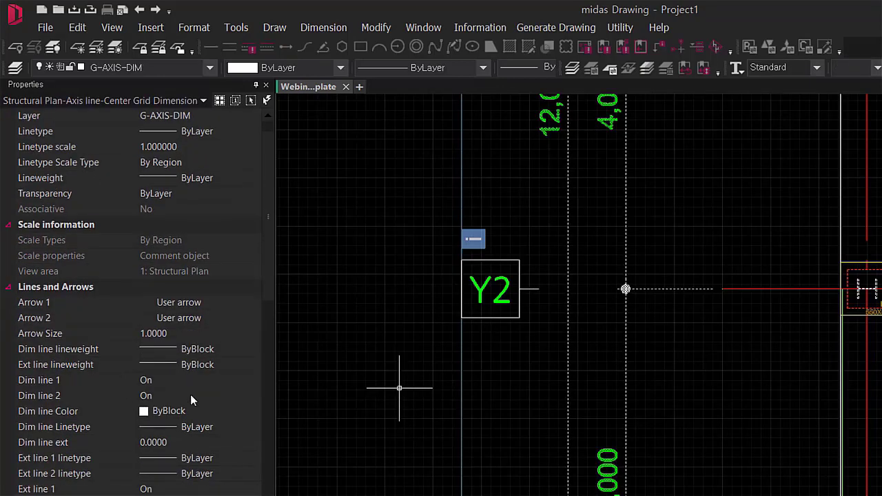
click(180, 379)
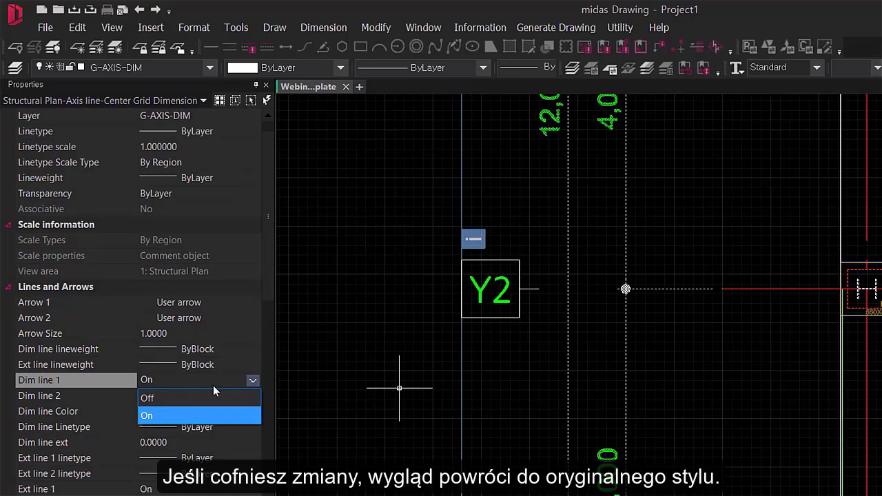
click(213, 385)
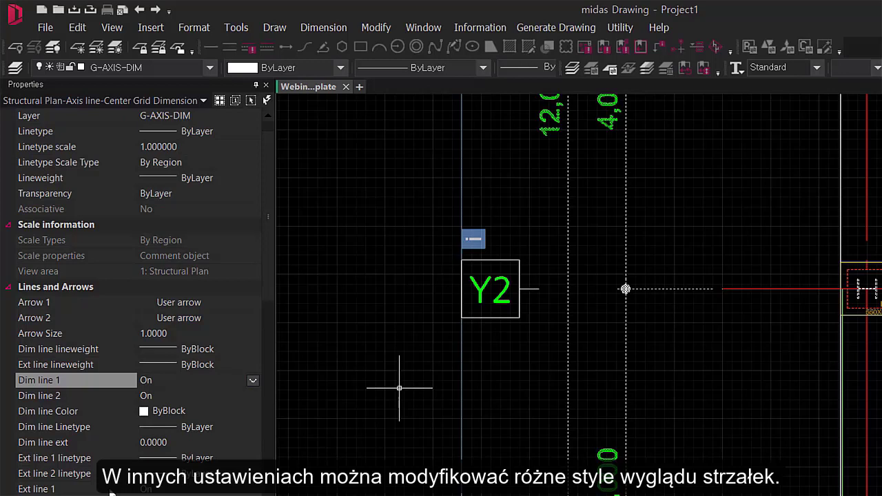
scroll(138, 304, down, 3)
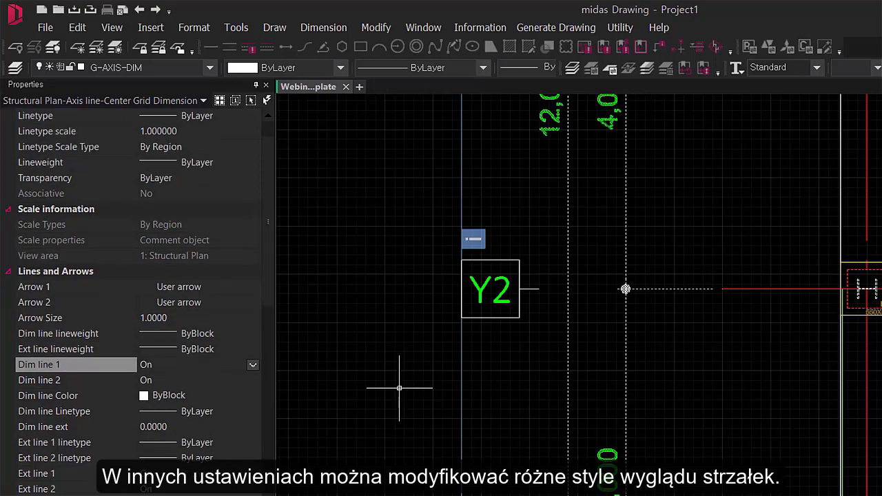
scroll(137, 345, down, 1)
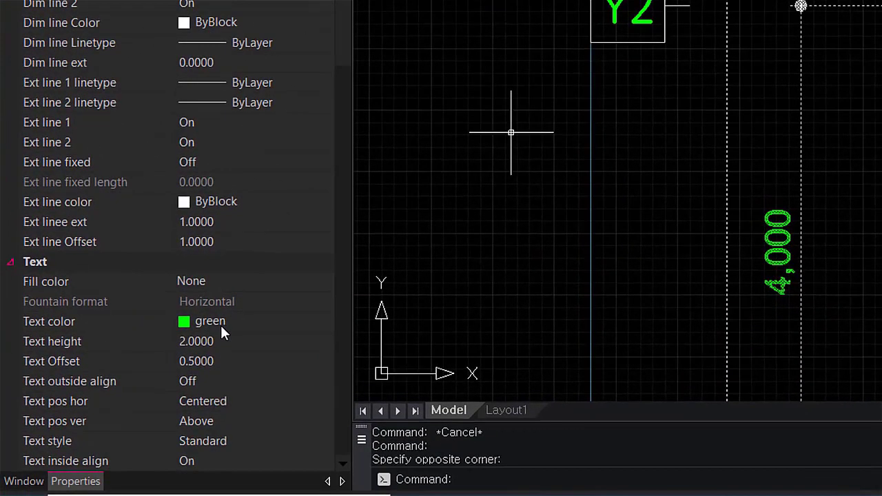
Set the text color of the center grid dimensions to blue
click(252, 318)
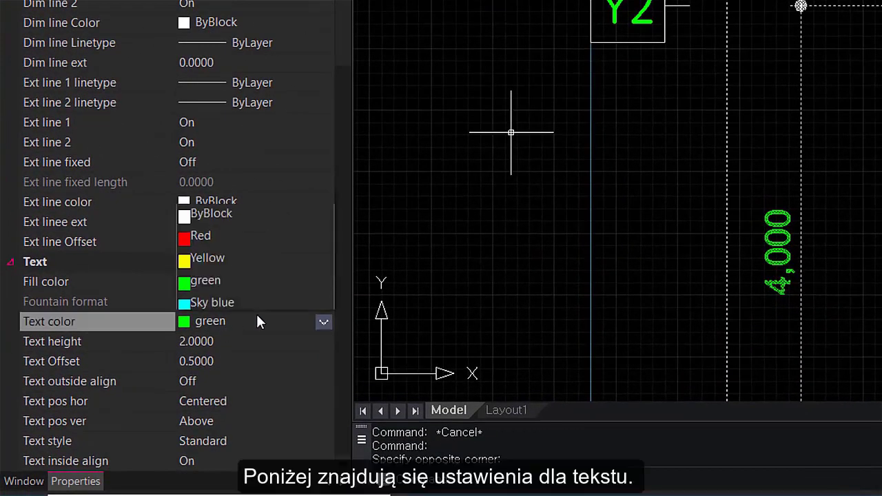
click(248, 229)
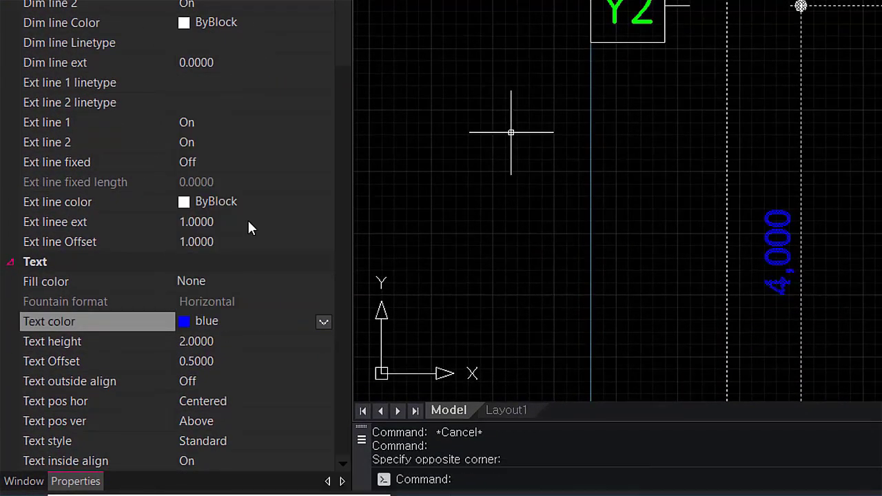
click(267, 325)
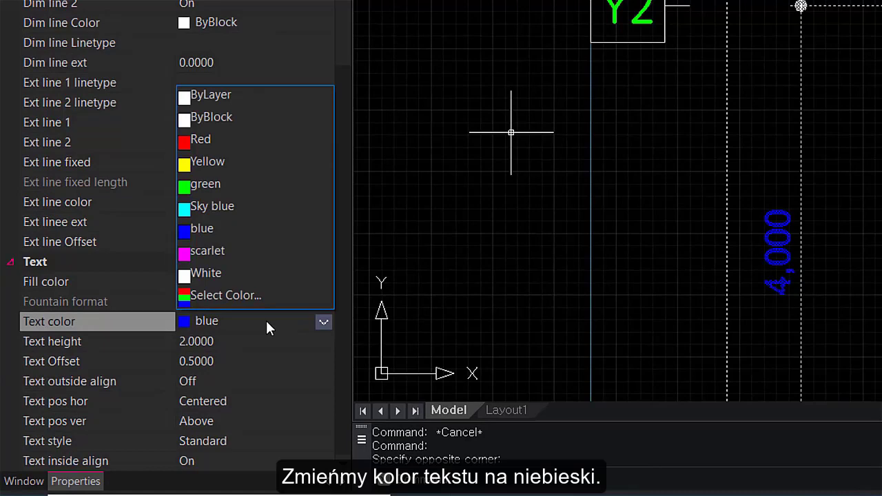
click(259, 229)
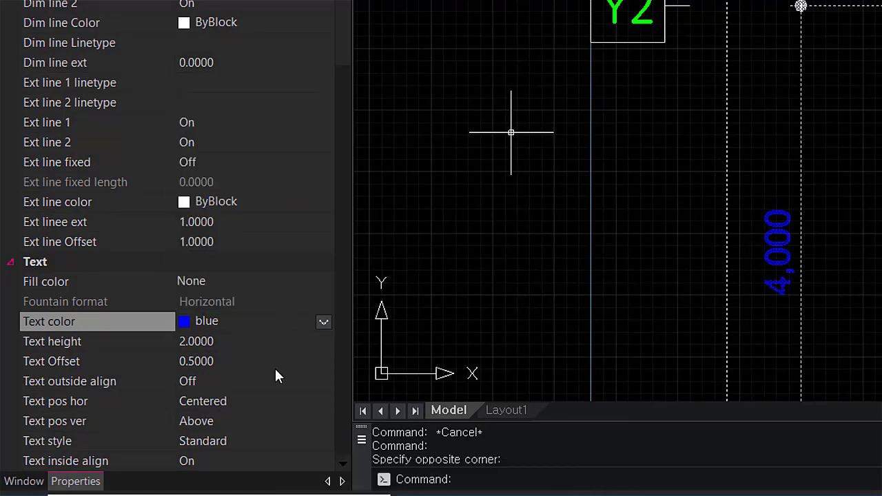
Set the text offset of the center grid dimensions to 2
click(245, 341)
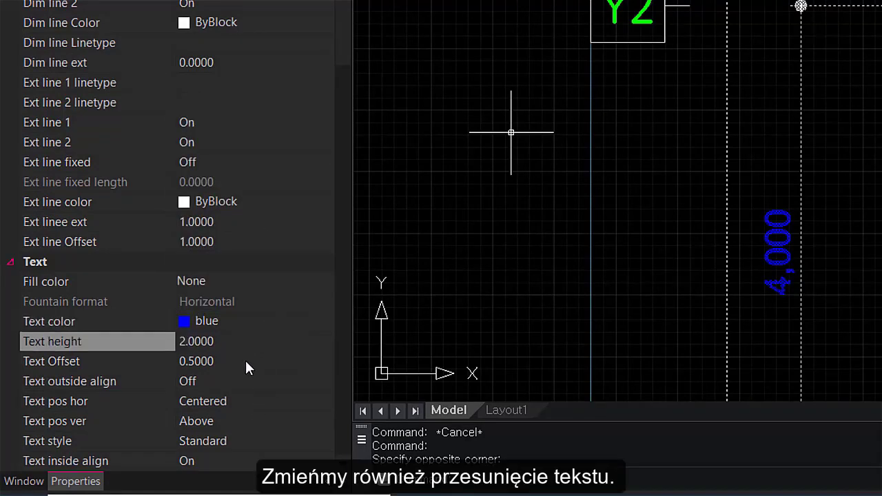
click(245, 362)
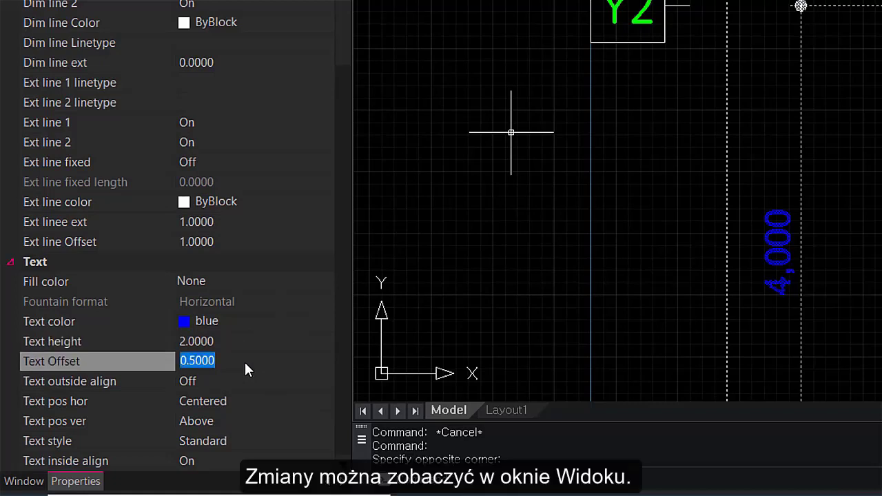
text(2)
click(251, 404)
click(389, 337)
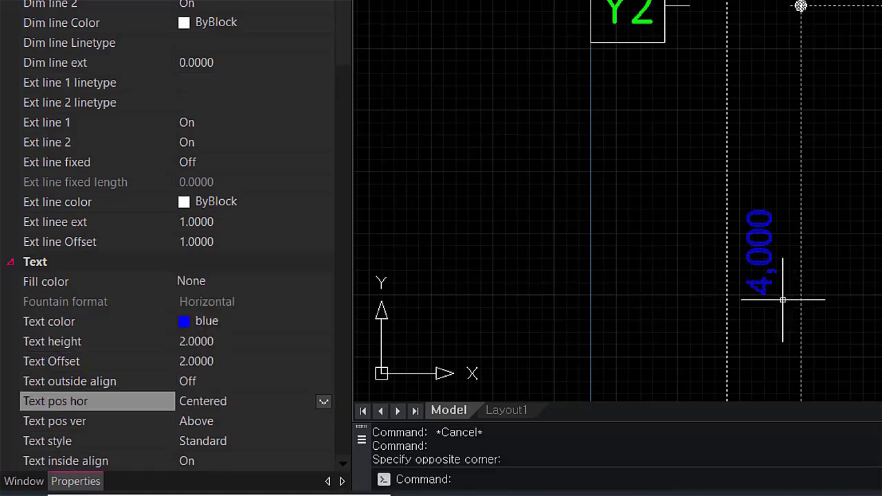
Set the text style of the center grid dimensions to ROMANS, and deselect them
scroll(185, 398, down, 2)
scroll(231, 417, down, 3)
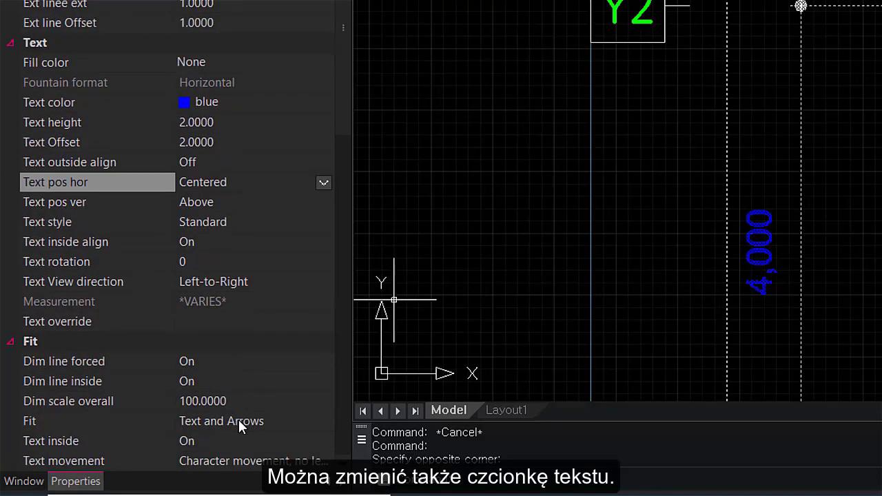
click(321, 222)
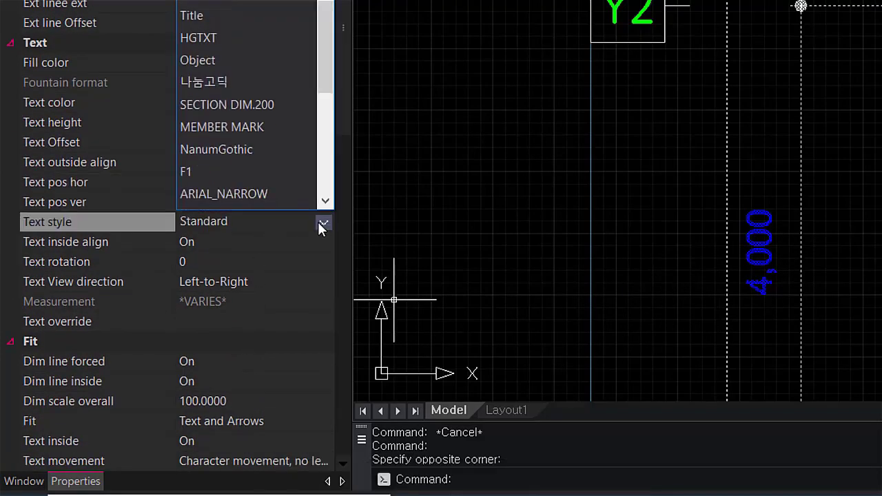
click(253, 2)
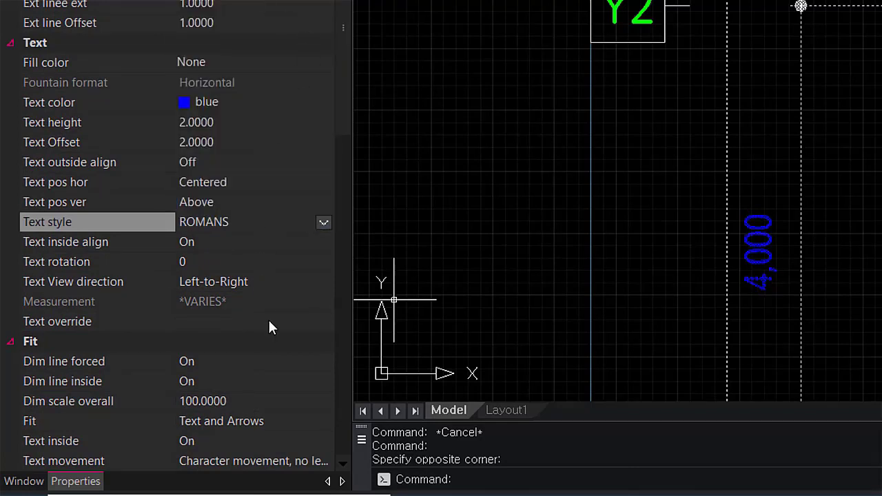
key(Escape)
key(Escape)
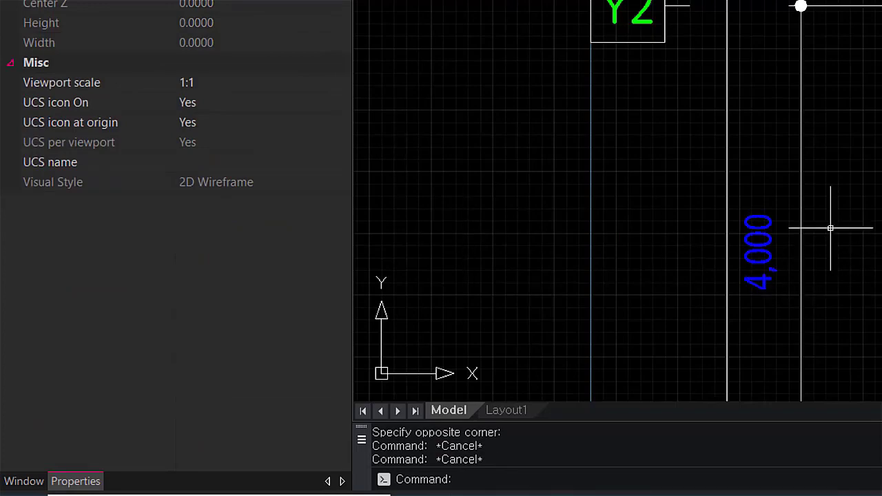
Select the vertical center grid dimension below axis Y2 and review its text, fit, unit and tolerance properties
drag(849, 246, 797, 211)
scroll(240, 433, down, 2)
scroll(239, 433, down, 7)
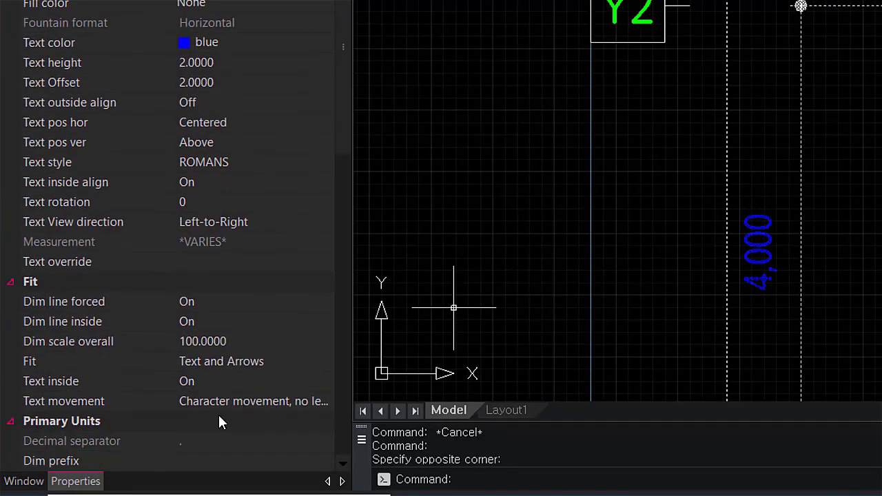
scroll(218, 413, down, 1)
scroll(218, 410, down, 1)
scroll(218, 421, down, 3)
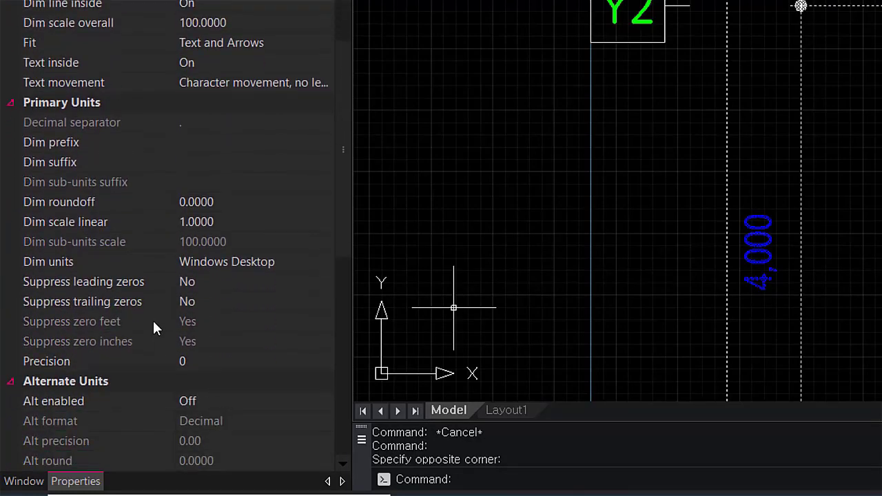
scroll(154, 327, down, 8)
scroll(160, 372, down, 3)
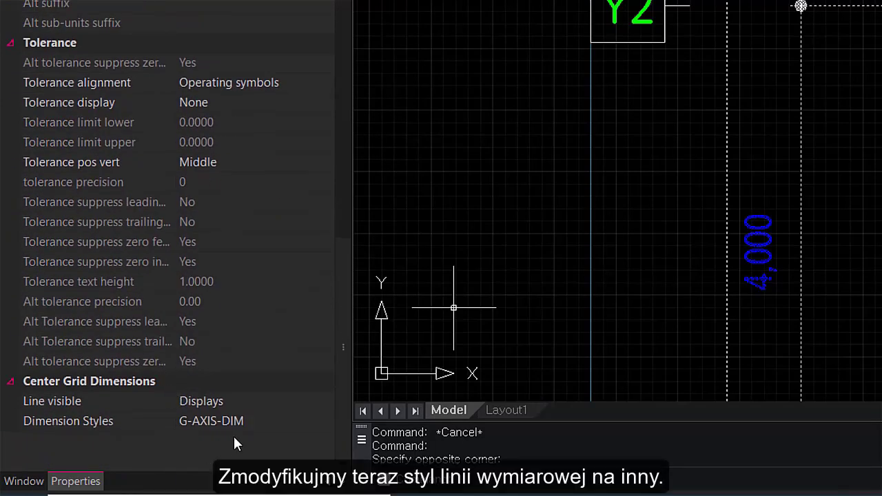
Set the dimension style of the center grid dimensions to G-PAD-DIM
click(285, 424)
click(323, 422)
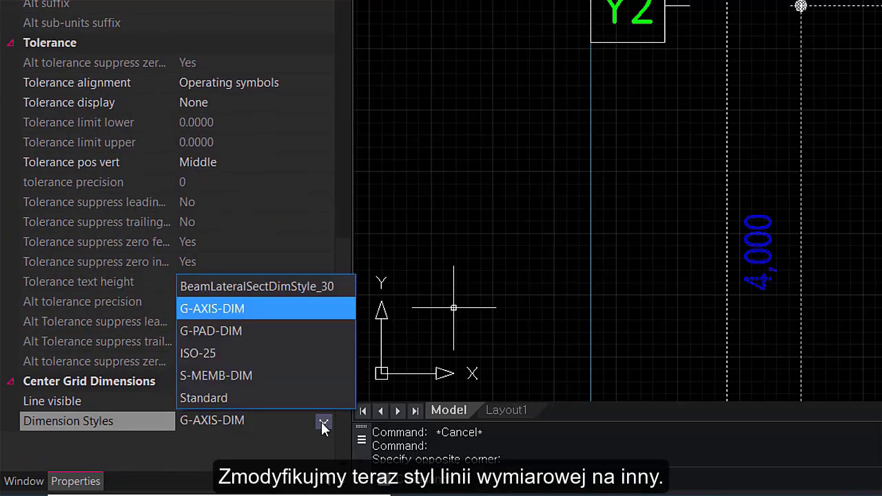
click(277, 332)
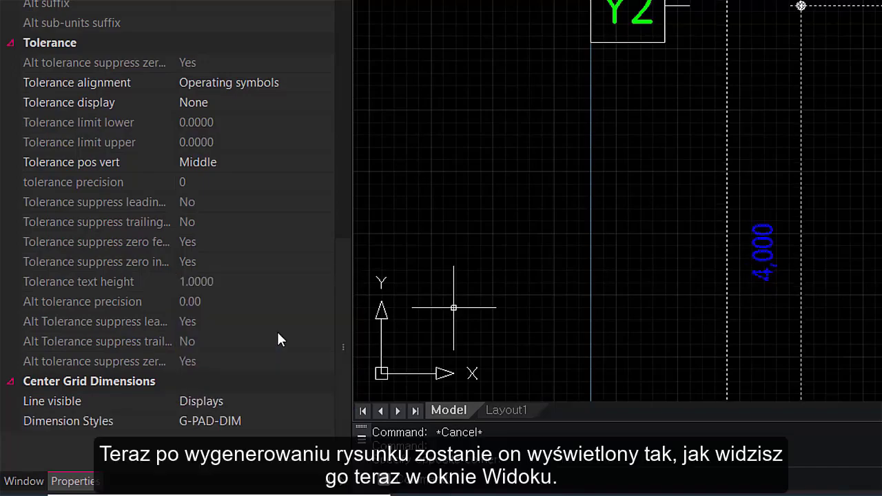
Set the dimension style of the center grid dimensions to S-MEMB-DIM, and deselect them
click(288, 419)
click(323, 422)
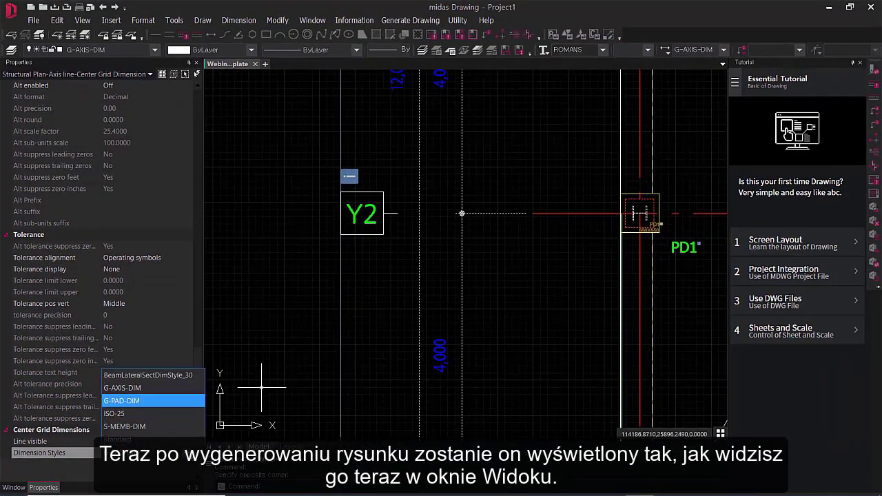
click(166, 425)
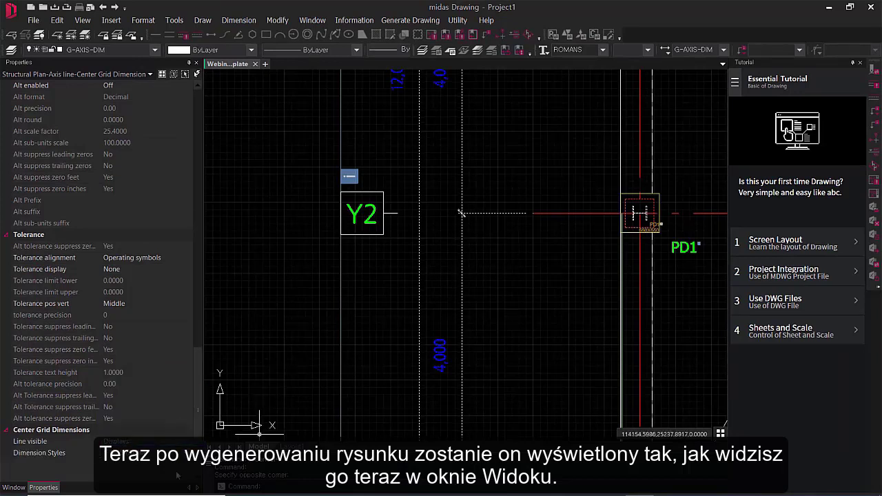
key(Escape)
key(Escape)
key(Escape)
Go back to the Gable Frame Structure drawing, saving the changes to the Webinar Template
scroll(475, 287, down, 3)
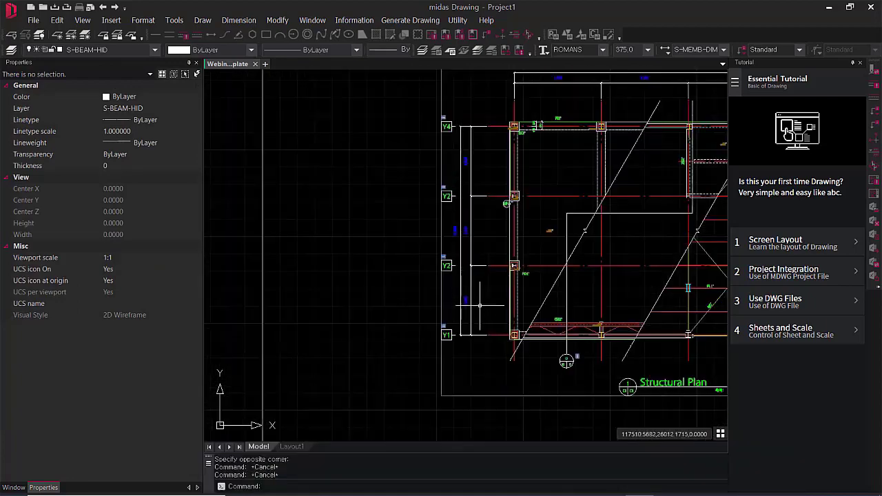
middle_drag(480, 297, 477, 296)
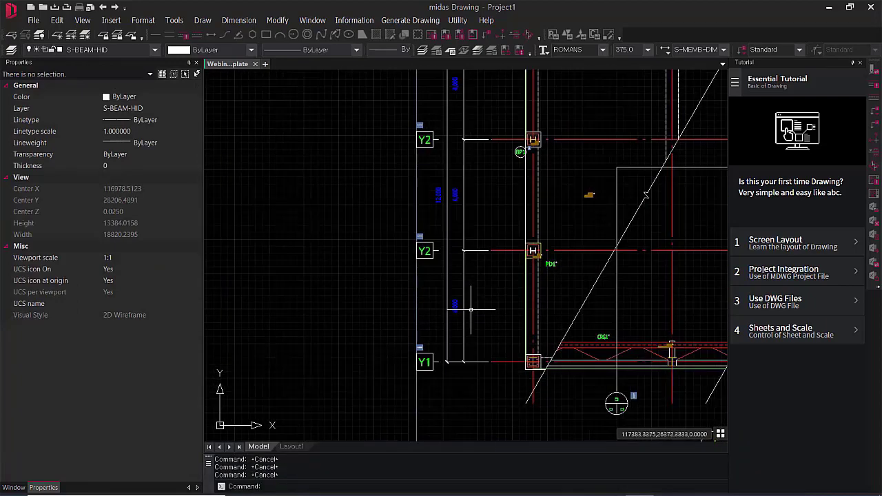
scroll(467, 334, down, 1)
scroll(467, 334, down, 3)
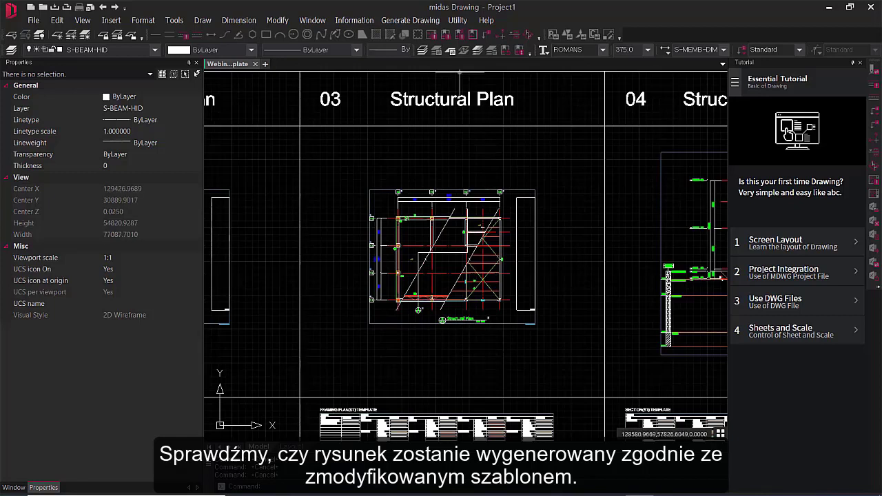
click(14, 487)
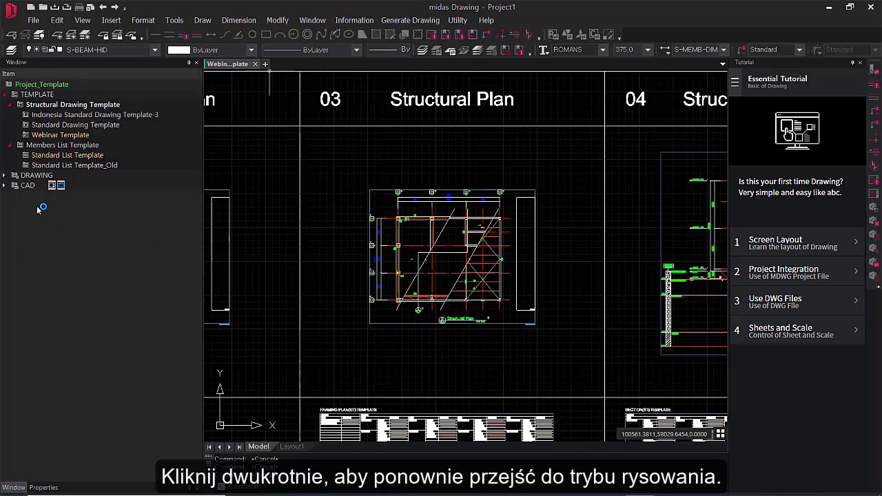
click(5, 177)
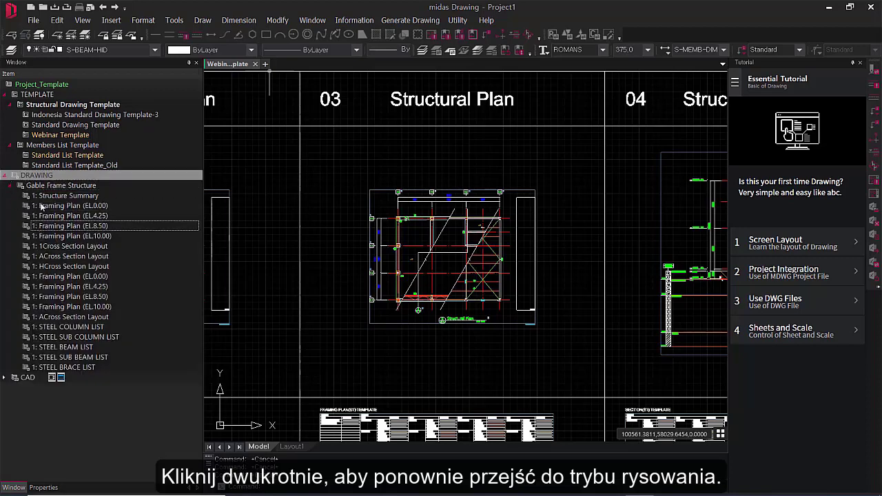
double_click(76, 188)
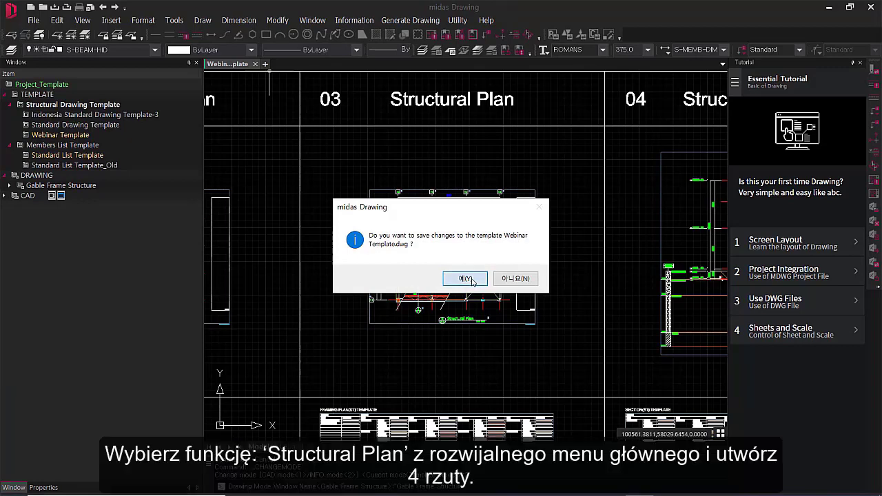
click(466, 279)
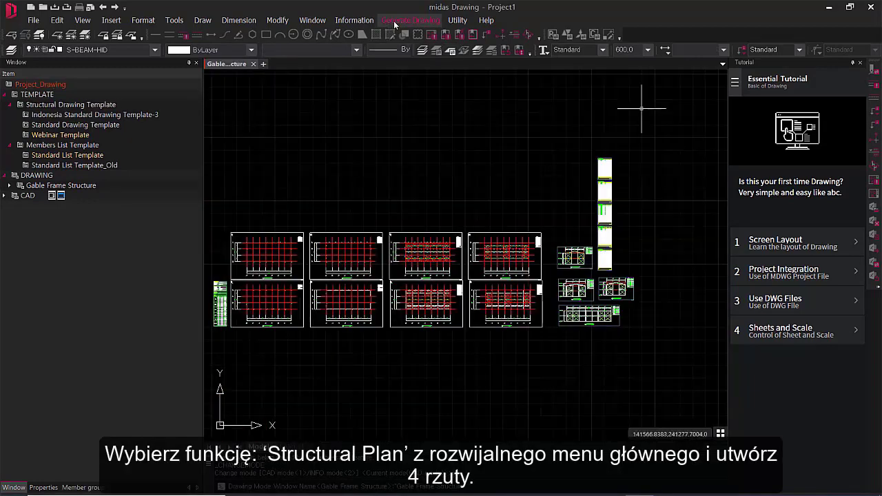
Generate structural plans for EL.0.00, EL.4.25, EL.8.50 and EL.10.00, and place them above the existing framing plans
click(398, 21)
click(430, 225)
click(667, 343)
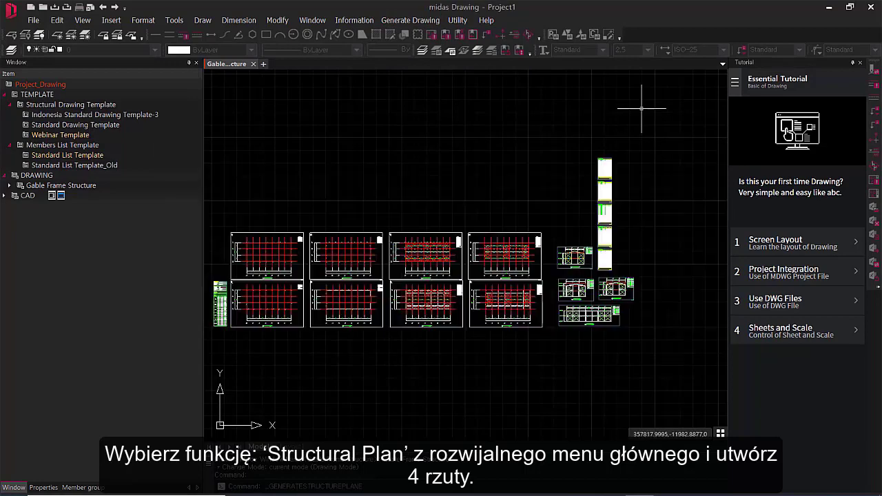
click(242, 219)
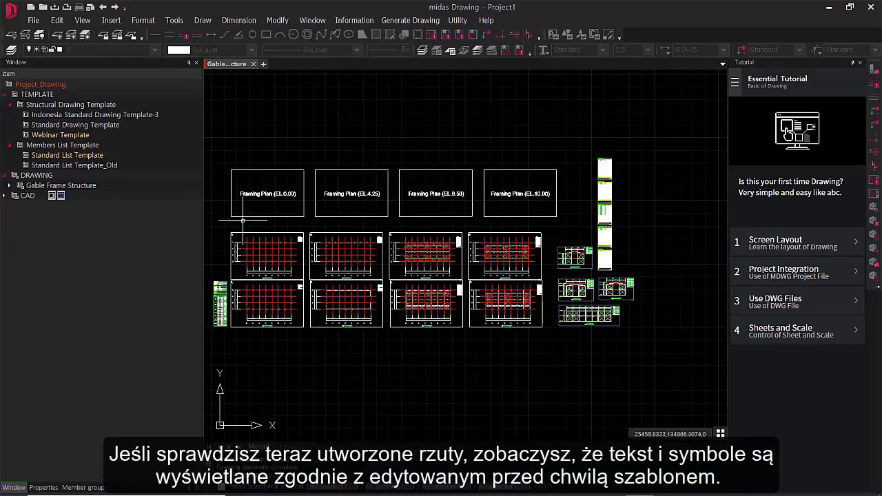
Examine the axis symbols, dimension lines and dimension text in the newly generated framing plans, including EL.8.50 and EL.10.00
scroll(433, 176, up, 10)
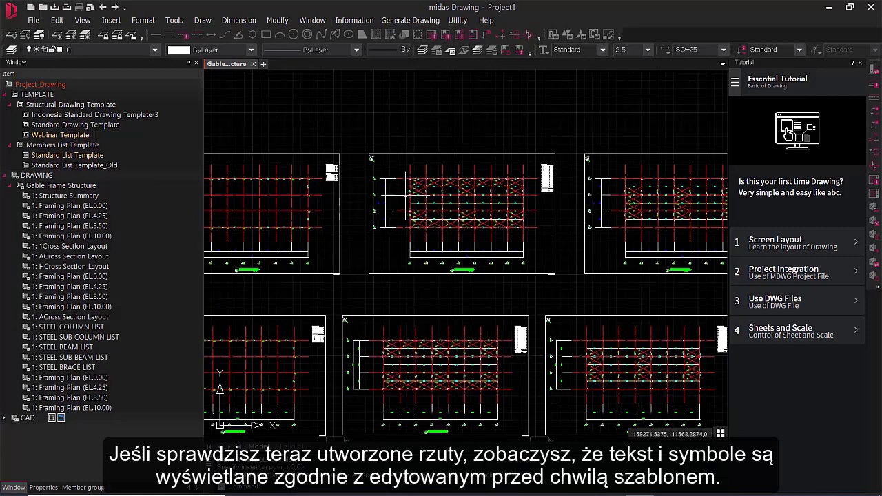
scroll(393, 211, down, 3)
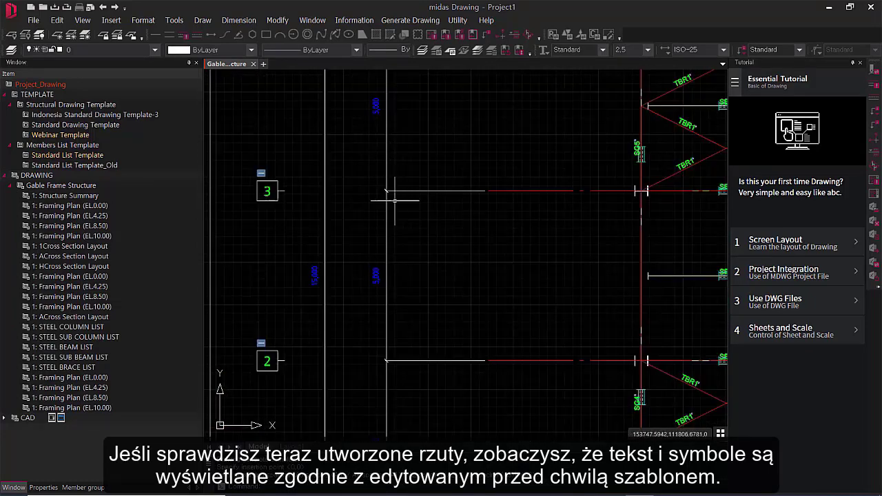
scroll(273, 200, up, 3)
scroll(295, 251, down, 8)
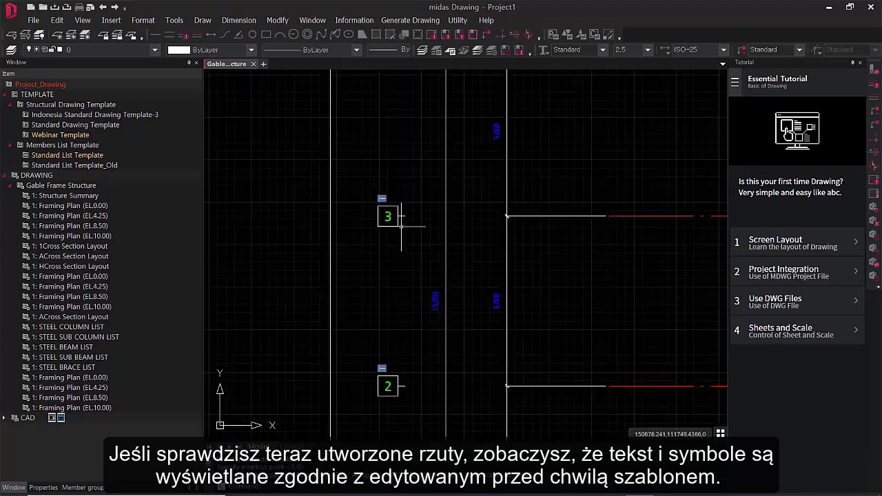
scroll(386, 331, up, 8)
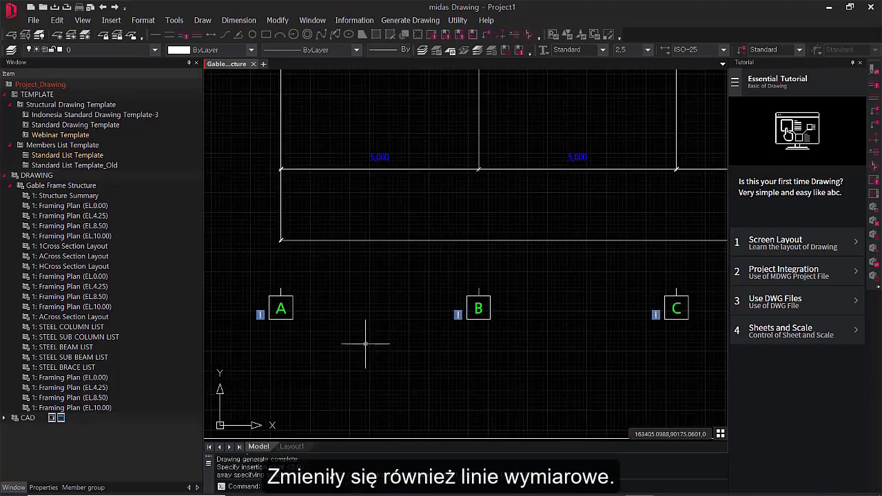
scroll(347, 333, down, 6)
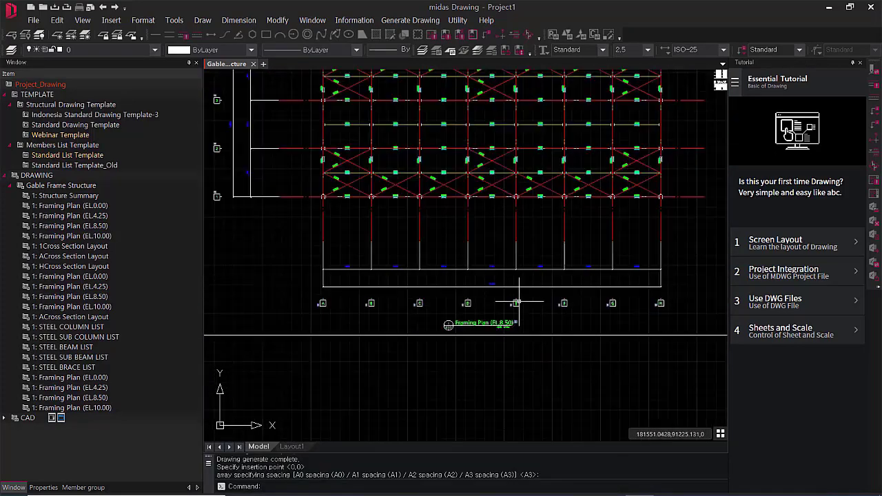
scroll(539, 293, up, 3)
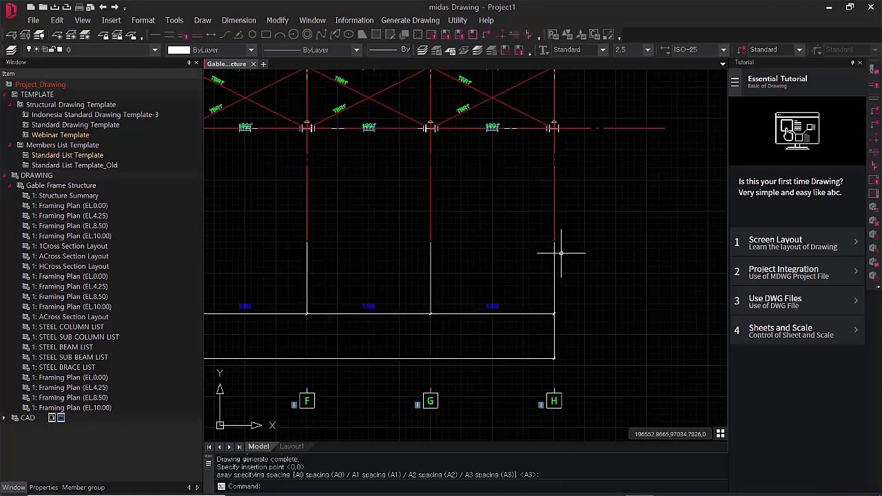
scroll(542, 310, down, 2)
scroll(531, 322, down, 2)
middle_drag(581, 289, 380, 330)
middle_drag(552, 338, 369, 327)
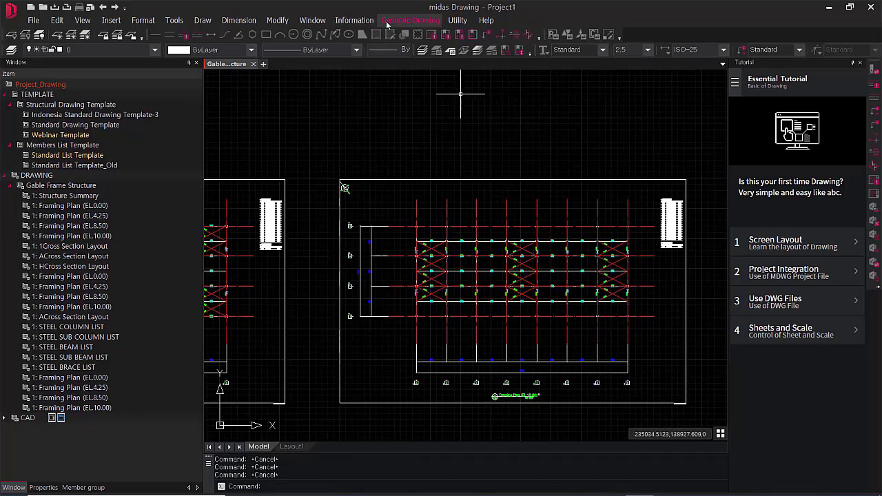
Reopen the Webinar Template and bring up its Structural Section sheet for inspection
double_click(81, 135)
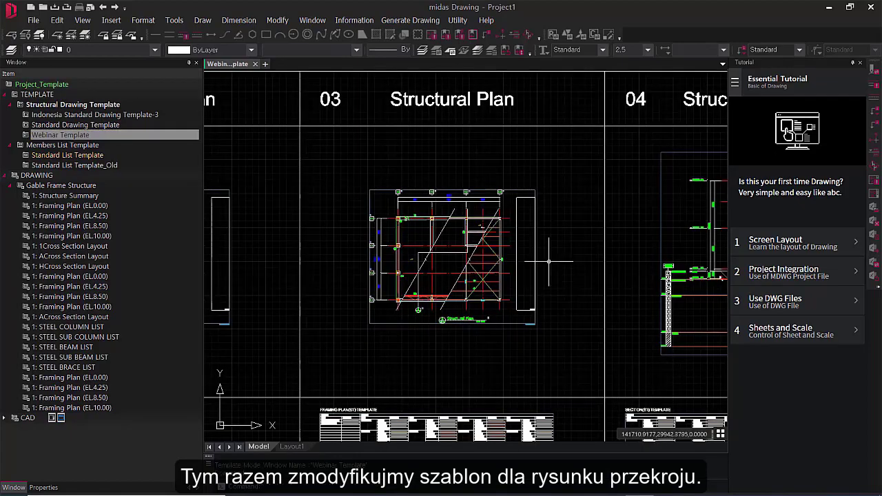
scroll(513, 217, up, 6)
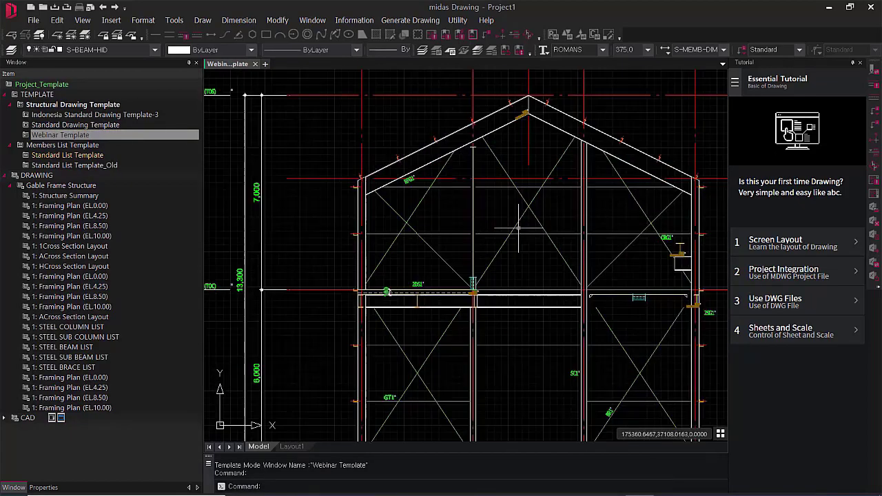
middle_drag(542, 201, 500, 240)
scroll(511, 283, down, 6)
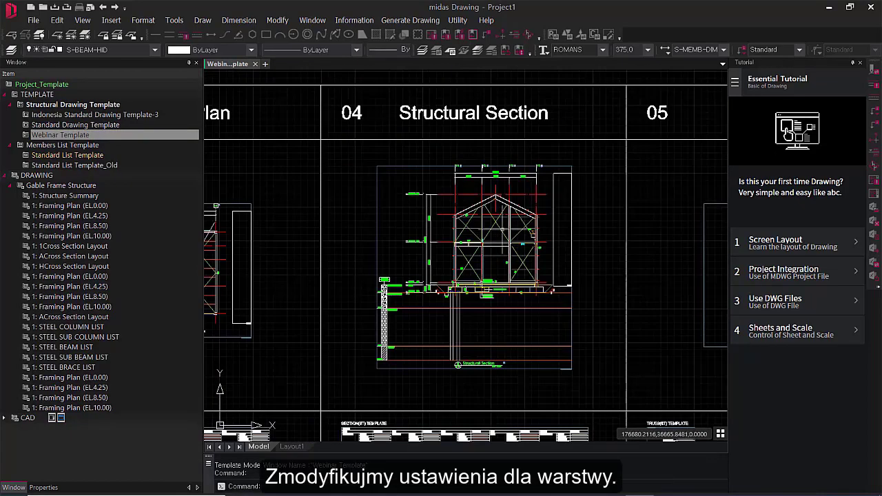
Examine the SECTION(ST) TEMPLATE table's line types for Column(ST), Beam(ST), Brace and Rib Plate
middle_drag(476, 424, 507, 315)
scroll(452, 344, up, 3)
scroll(307, 300, up, 7)
middle_drag(441, 313, 464, 285)
scroll(464, 284, down, 3)
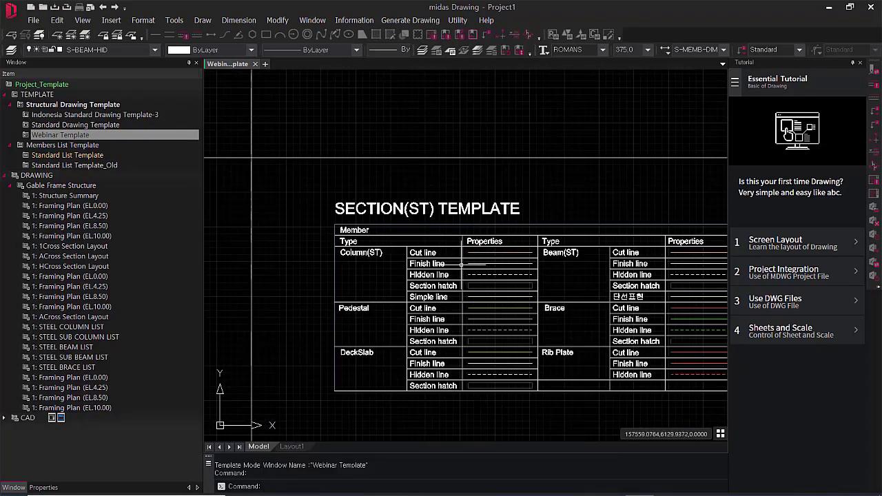
middle_drag(575, 349, 425, 352)
scroll(569, 283, up, 5)
scroll(551, 293, down, 3)
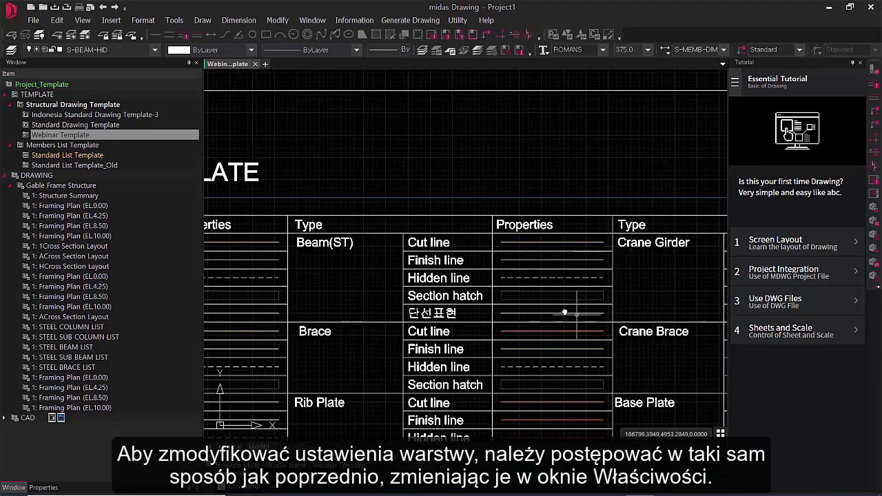
scroll(533, 314, down, 2)
scroll(491, 244, up, 4)
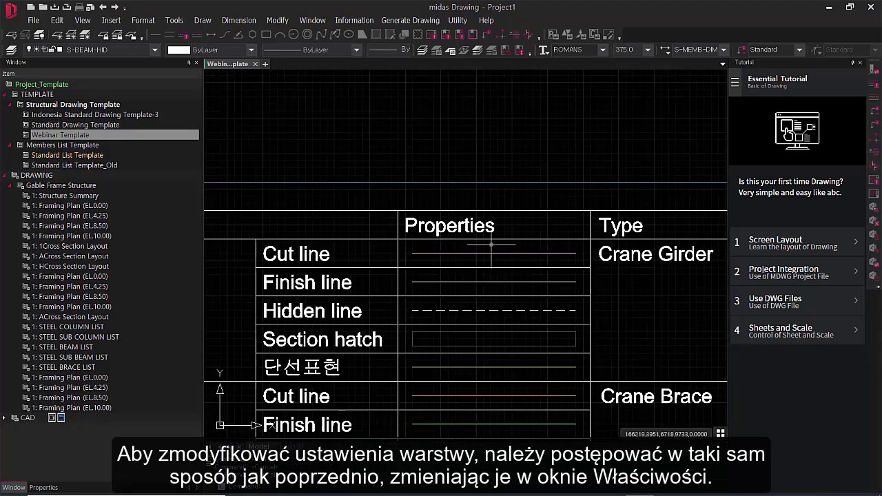
middle_drag(528, 323, 576, 235)
scroll(577, 240, down, 2)
scroll(558, 301, up, 2)
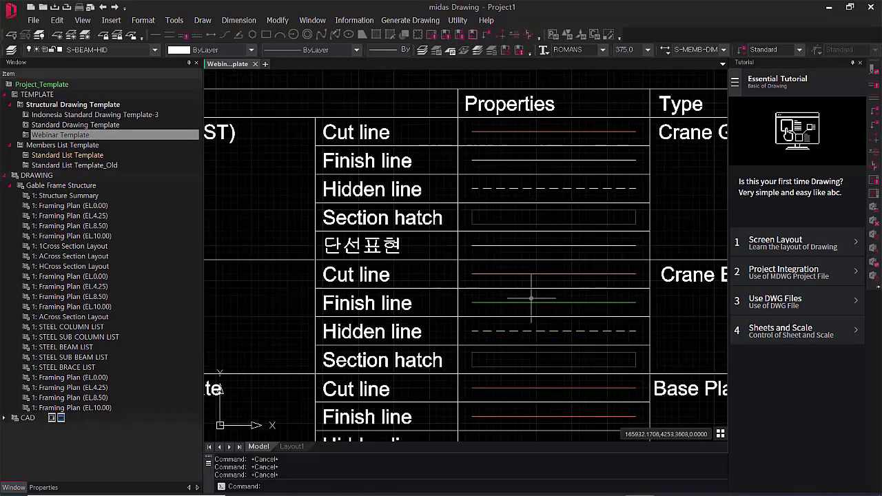
Check the properties of the Brace finish line in the section template table, and clear the selection
click(531, 301)
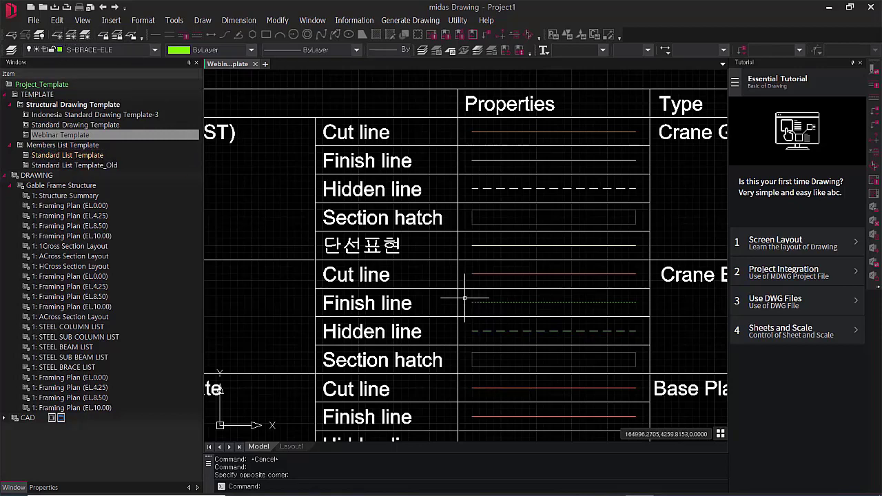
click(44, 488)
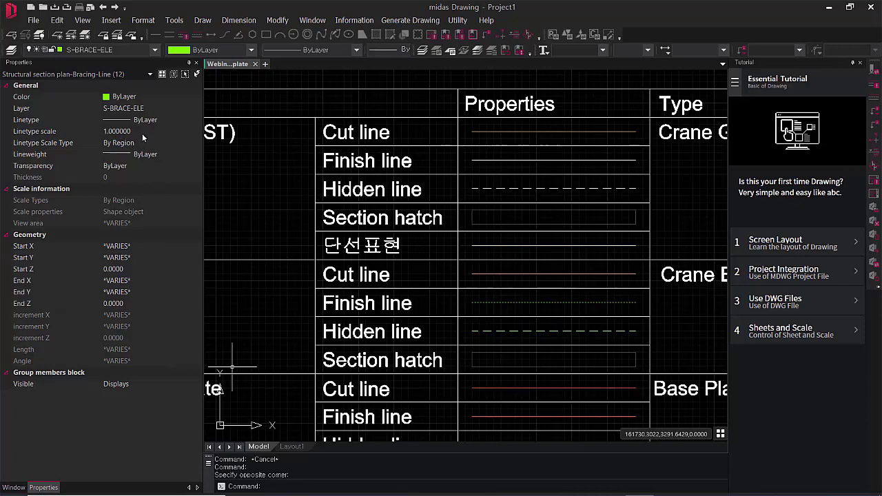
middle_drag(631, 304, 610, 283)
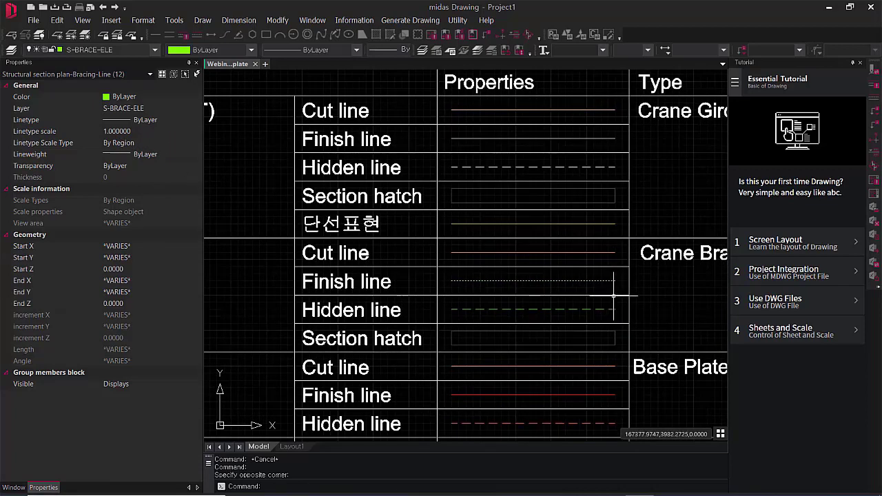
key(Escape)
key(Escape)
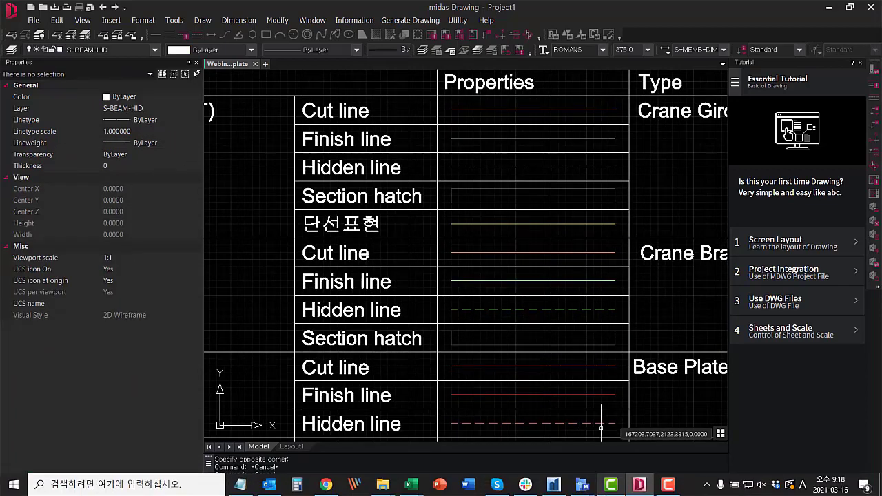
Switch to midas CAD and bring up the pen-setting layer table in the custom standards drawing
mouse_move(639, 485)
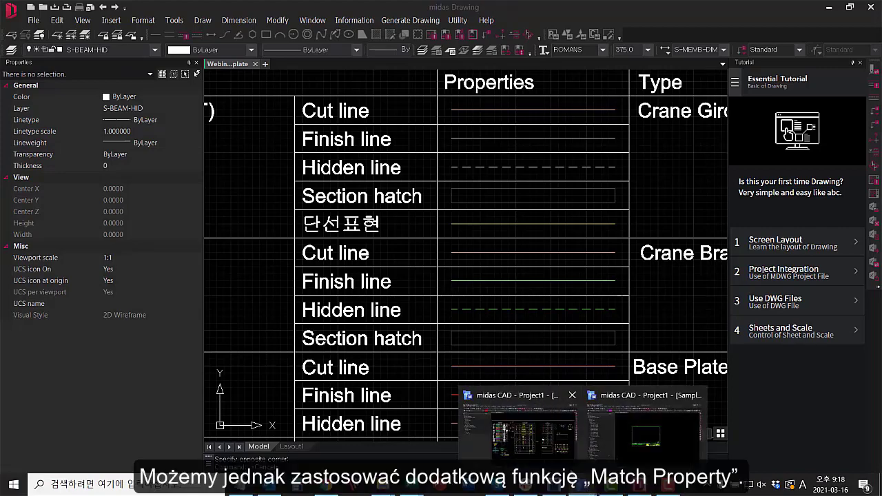
click(543, 442)
scroll(627, 426, down, 2)
scroll(858, 400, up, 2)
scroll(440, 282, up, 2)
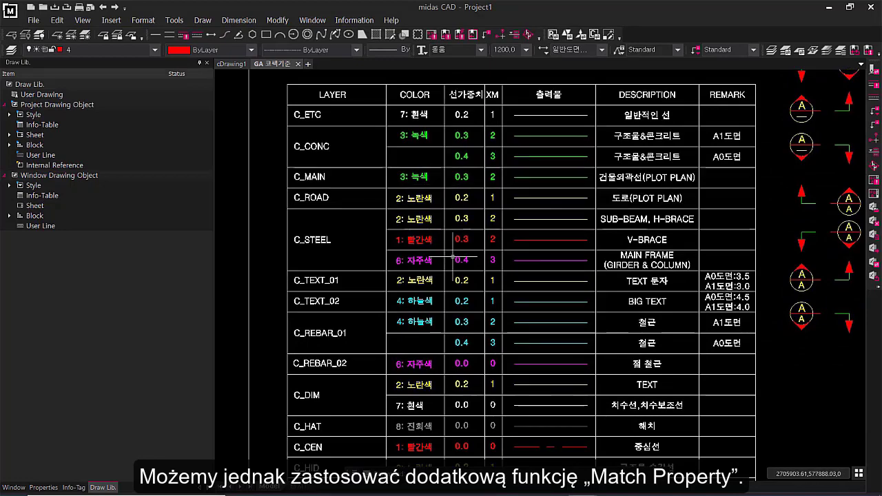
scroll(453, 255, down, 1)
middle_drag(467, 267, 453, 223)
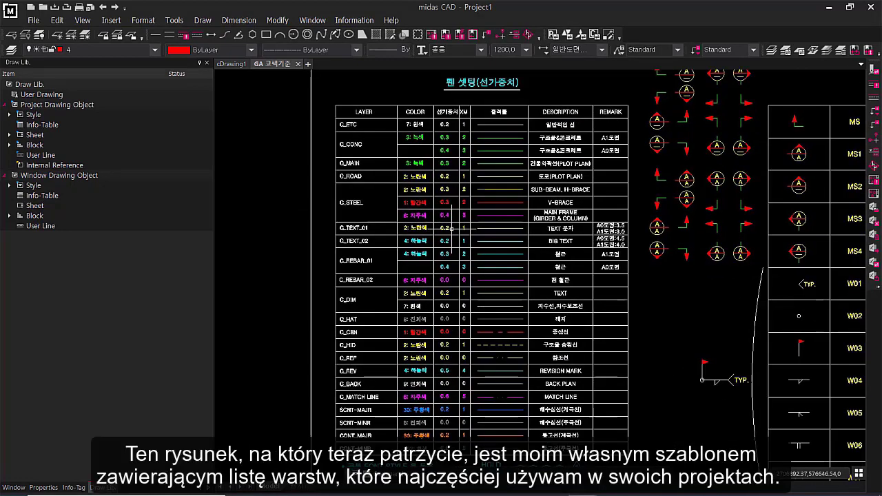
Copy the entire standards sheet with its layer table, symbols and detail tables
scroll(499, 365, down, 4)
middle_drag(572, 383, 495, 316)
scroll(459, 277, down, 2)
click(377, 203)
click(763, 388)
key(Escape)
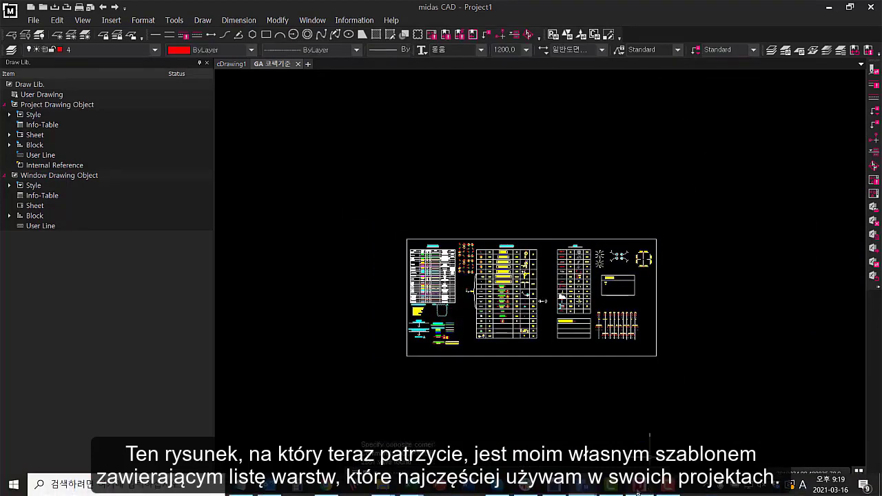
Switch to midas Drawing and paste the copied standards sheet below the Webinar Template at a view scale of 1:100
click(639, 490)
scroll(528, 347, down, 3)
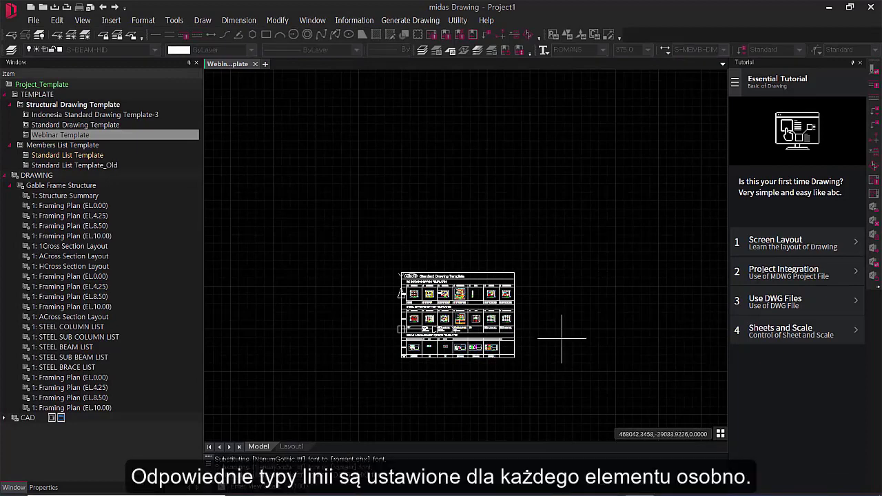
key(Return)
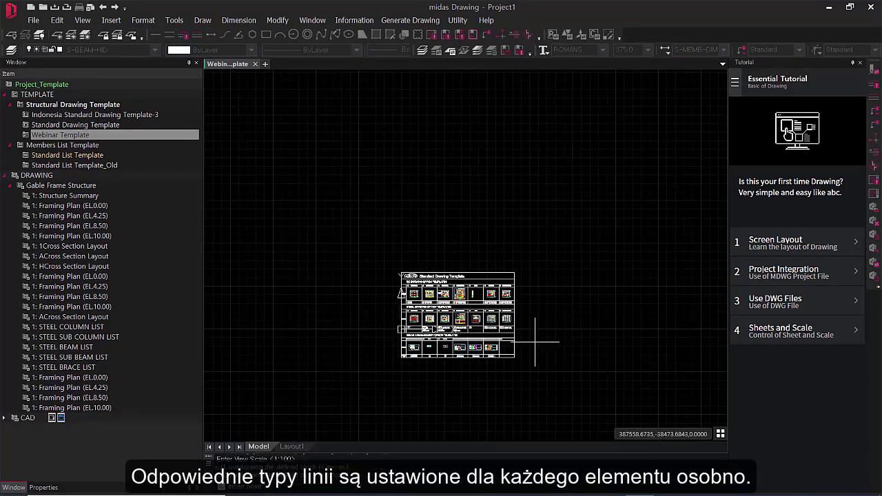
scroll(432, 307, up, 8)
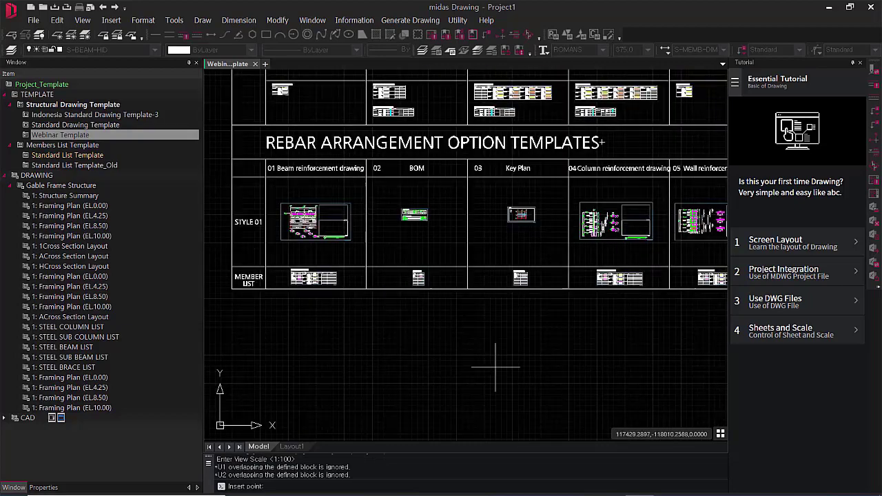
scroll(481, 392, down, 3)
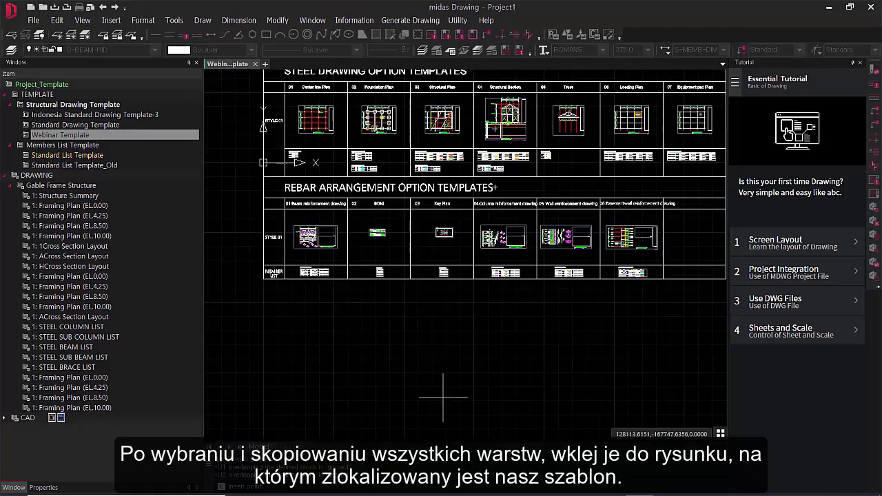
key(ctrl+v)
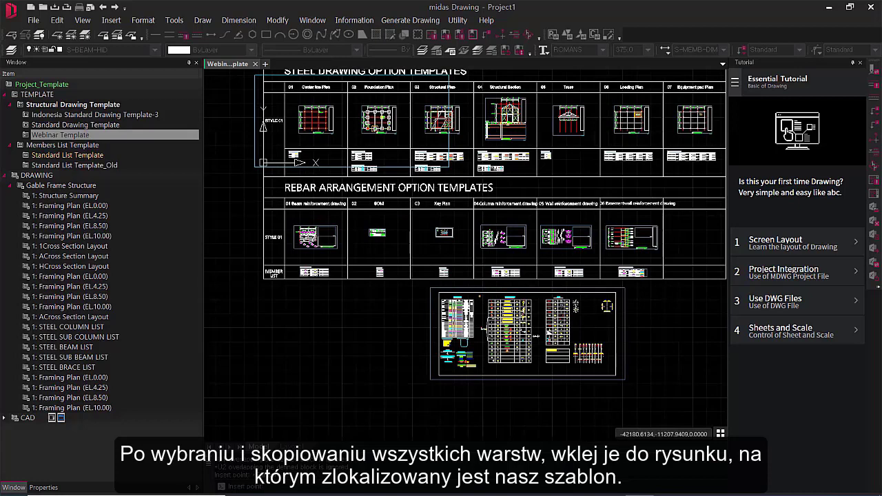
middle_drag(296, 117, 375, 283)
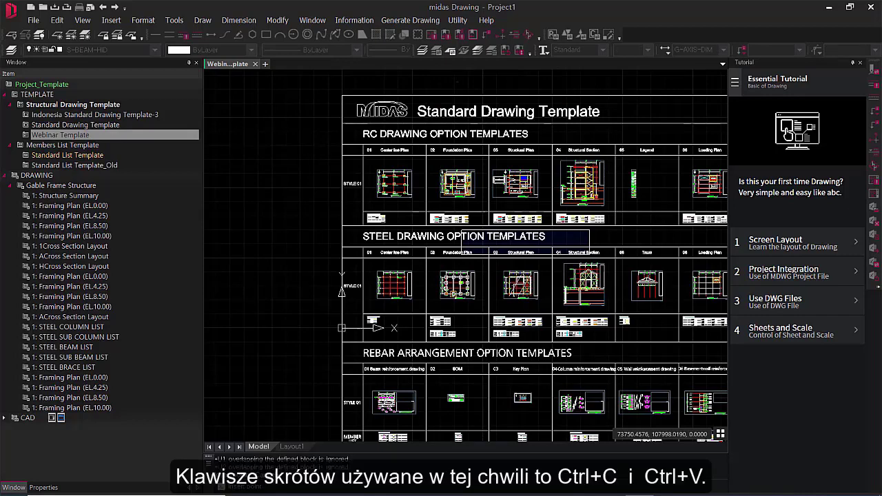
scroll(618, 297, down, 4)
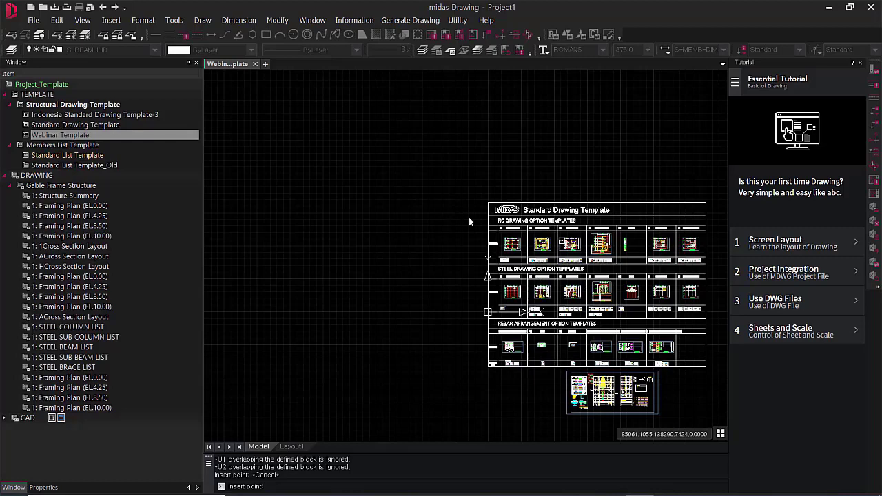
Examine the pasted layer table below the template, especially the C_STEEL line samples
text(z)
key(Return)
text(e)
key(Return)
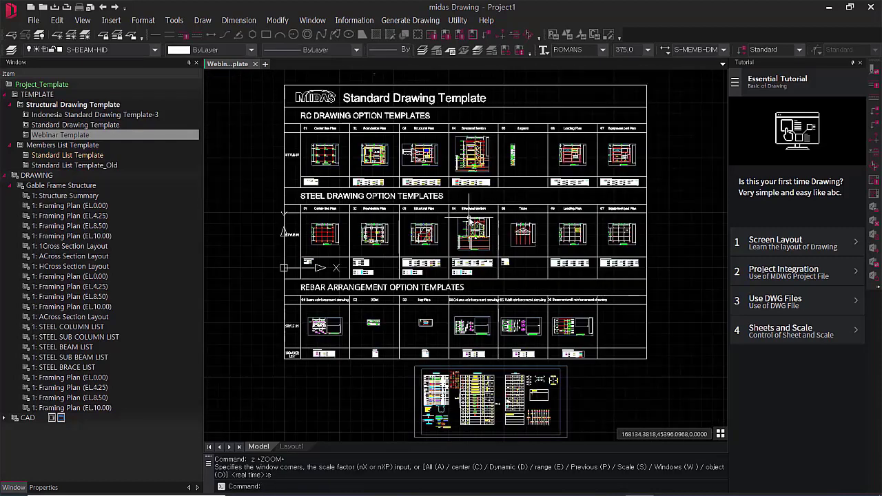
scroll(439, 397, up, 4)
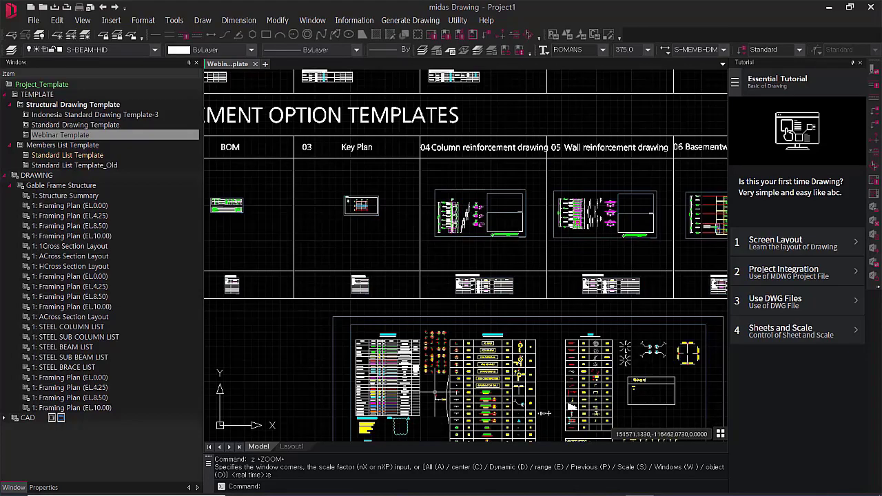
scroll(422, 354, up, 5)
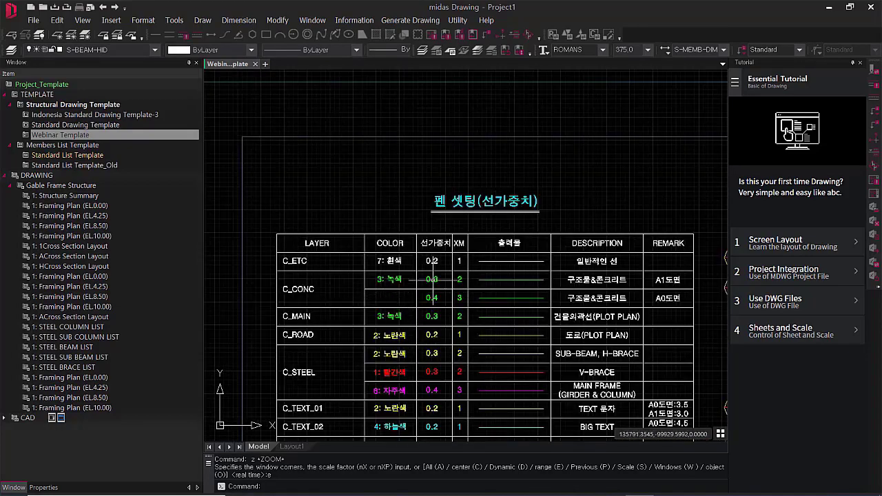
middle_drag(473, 321, 466, 250)
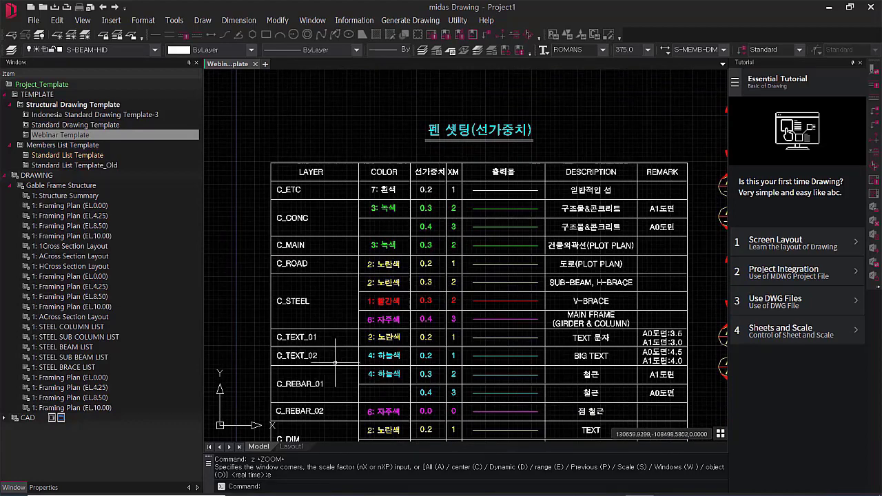
scroll(501, 290, up, 4)
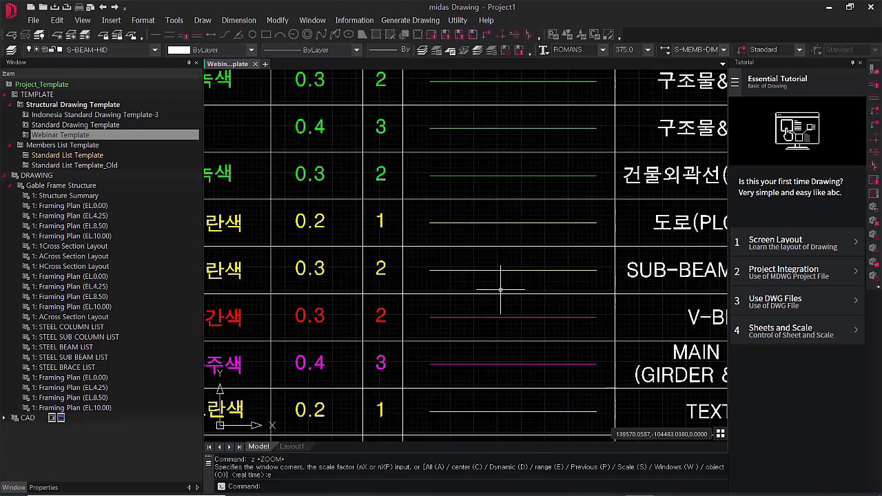
scroll(504, 289, down, 2)
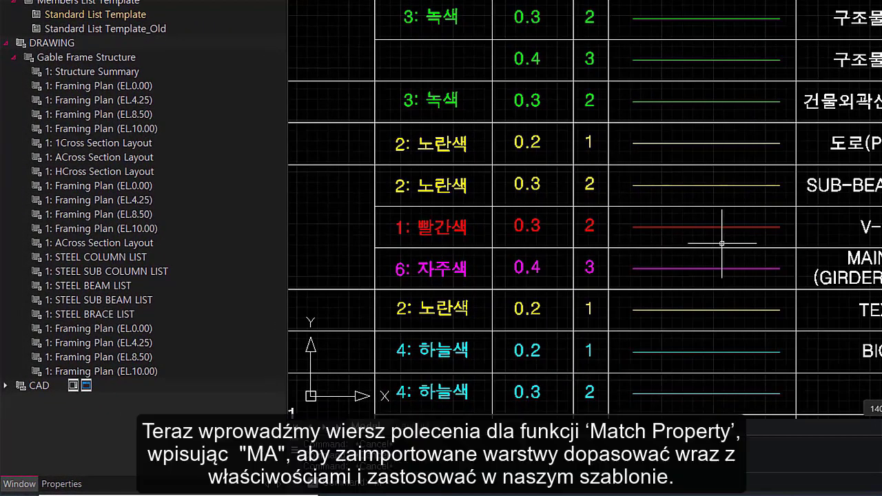
Match the upper middle column line in the steel Structural Section to the magenta MAIN FRAME line of C_STEEL
key(Return)
click(721, 269)
scroll(761, 173, down, 3)
middle_drag(761, 176, 667, 478)
scroll(757, 121, down, 2)
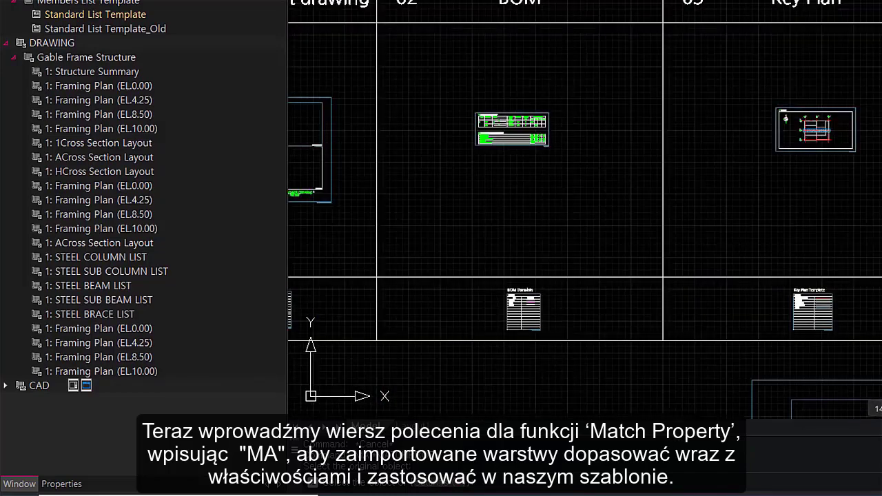
middle_drag(710, 161, 862, 231)
middle_drag(862, 116, 814, 420)
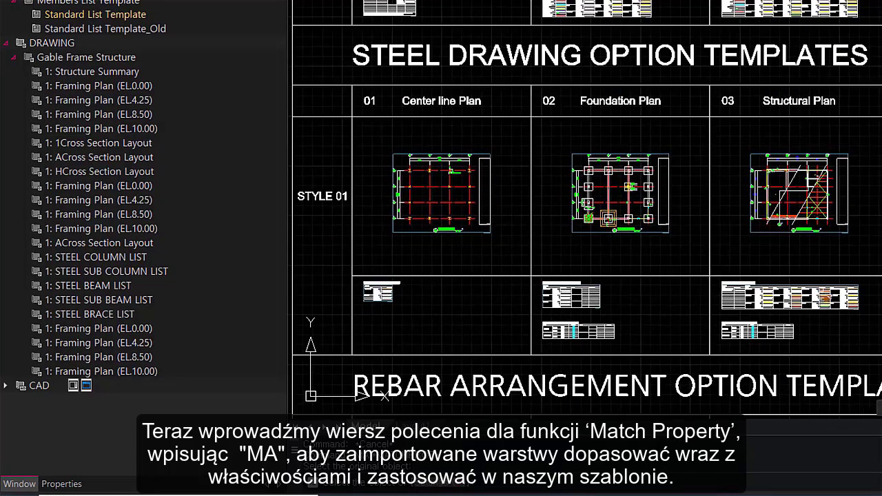
middle_drag(878, 279, 713, 278)
scroll(800, 265, up, 3)
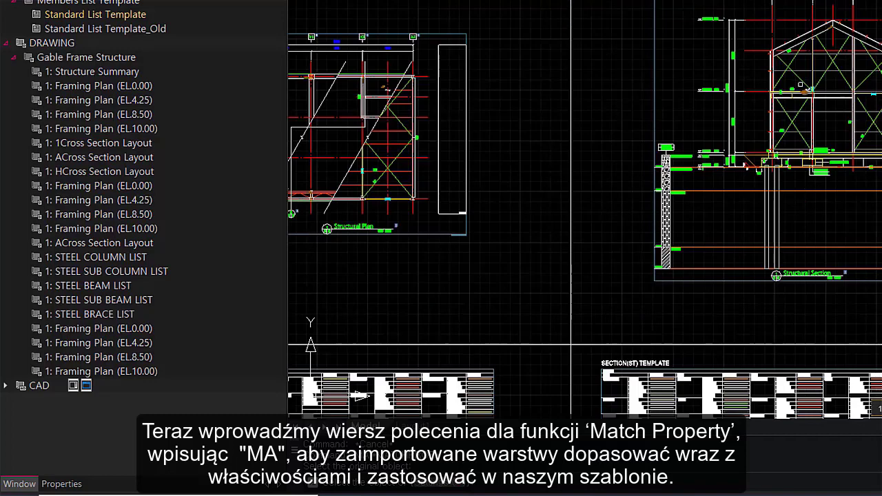
scroll(800, 125, up, 4)
middle_drag(812, 130, 704, 261)
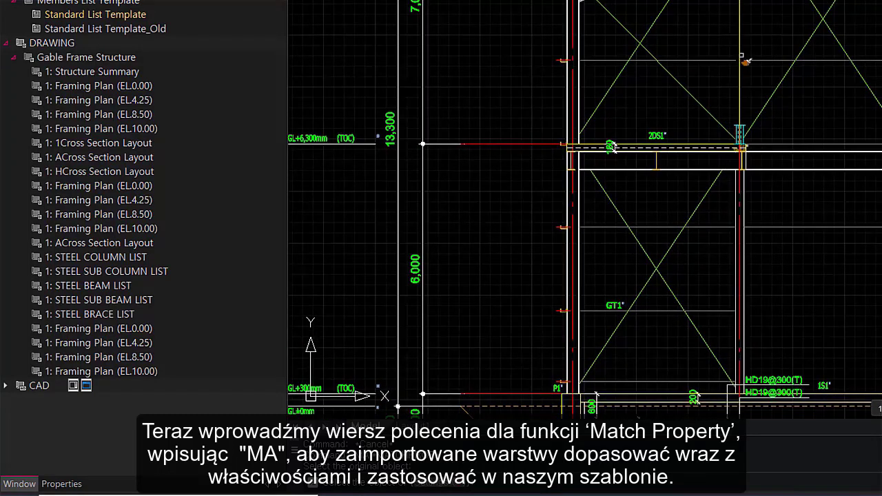
click(745, 87)
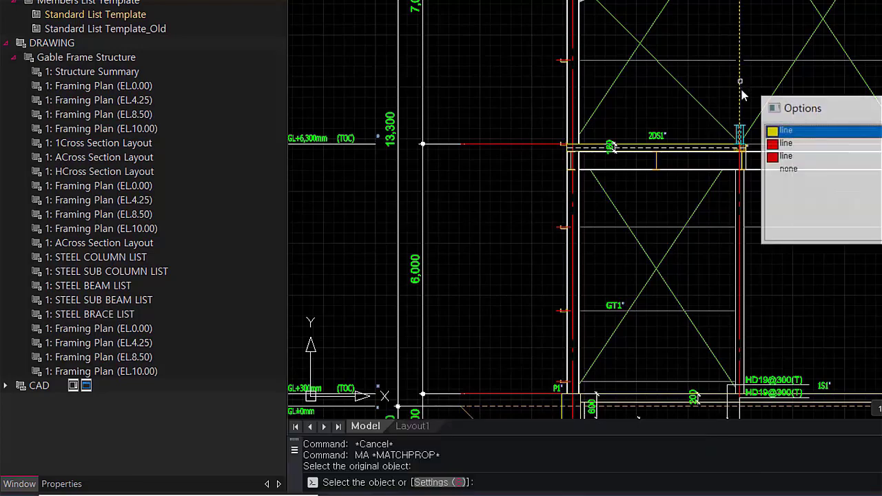
click(795, 137)
middle_drag(868, 108, 672, 195)
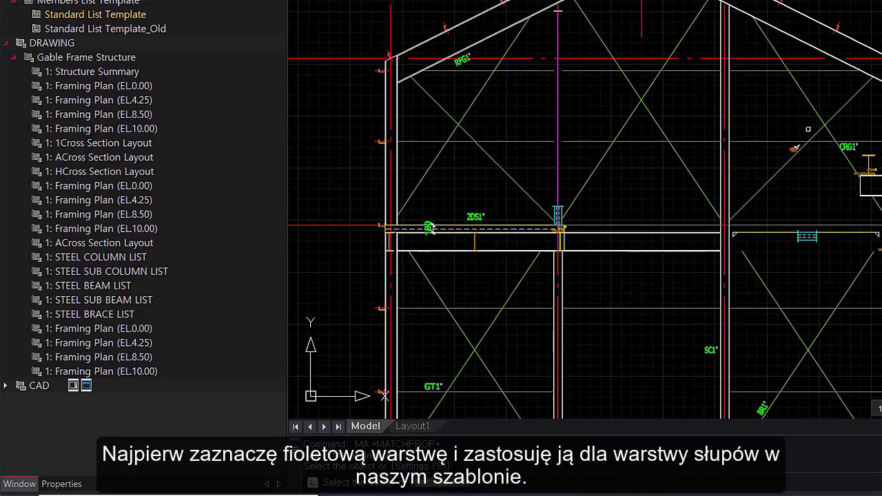
middle_drag(692, 217, 728, 82)
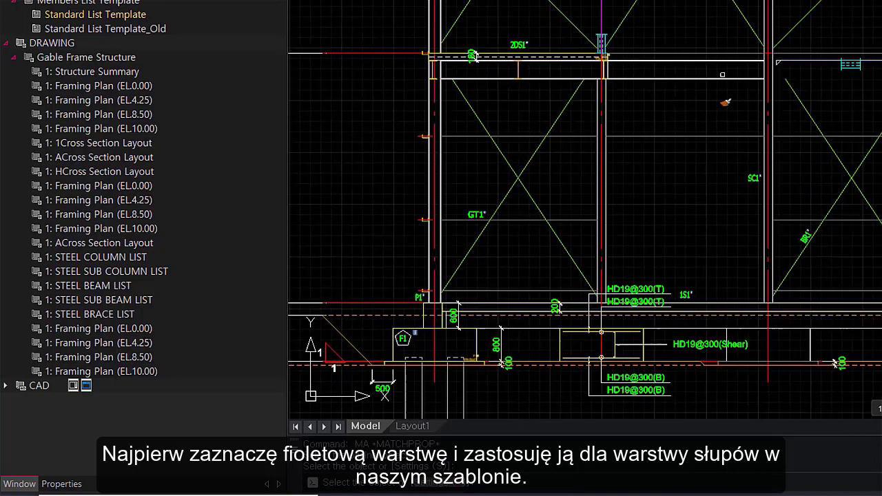
mouse_move(687, 131)
middle_down()
mouse_move(664, 255)
mouse_move(707, 186)
mouse_move(707, 98)
middle_up()
key(Escape)
key(Escape)
key(Escape)
Match the diagonal bracing line in the upper middle bay of the Structural Section to the yellow SUB-BEAM, H-BRACE line of C_STEEL
scroll(664, 218, down, 3)
middle_drag(682, 289, 730, 2)
middle_drag(648, 253, 643, 24)
middle_drag(704, 407, 761, 165)
scroll(743, 236, down, 8)
scroll(704, 323, up, 5)
scroll(775, 261, up, 3)
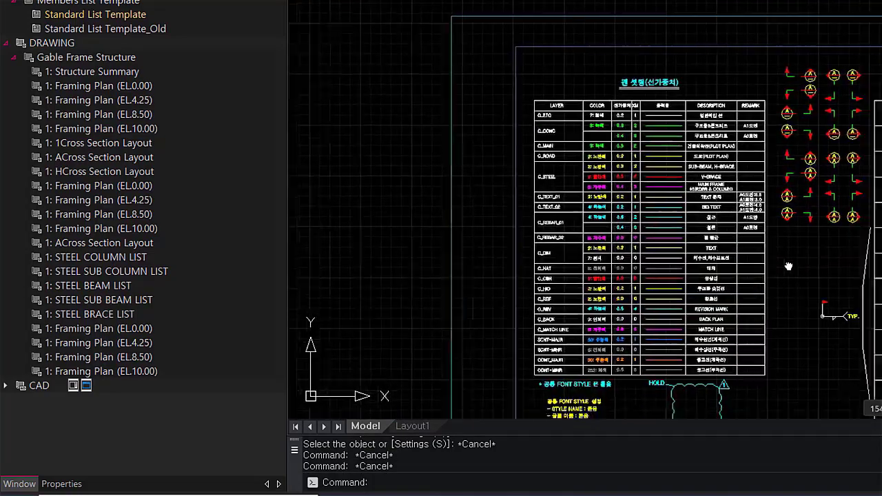
scroll(587, 255, up, 4)
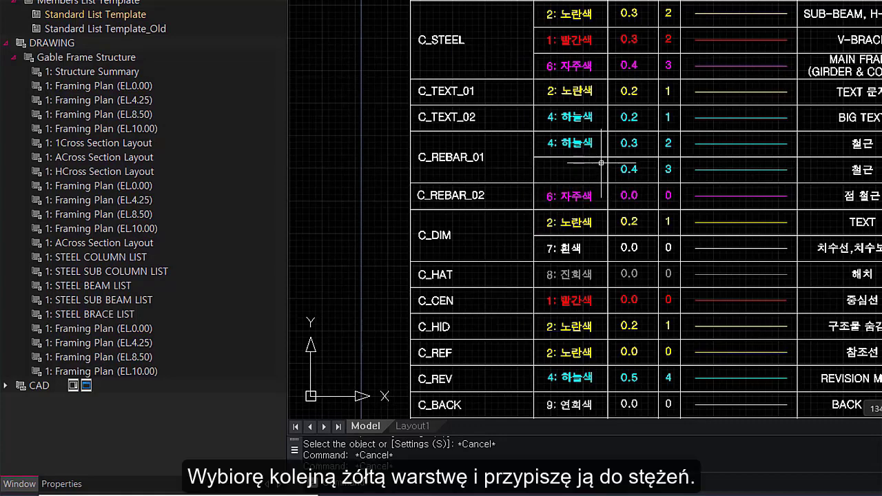
middle_drag(656, 53, 600, 109)
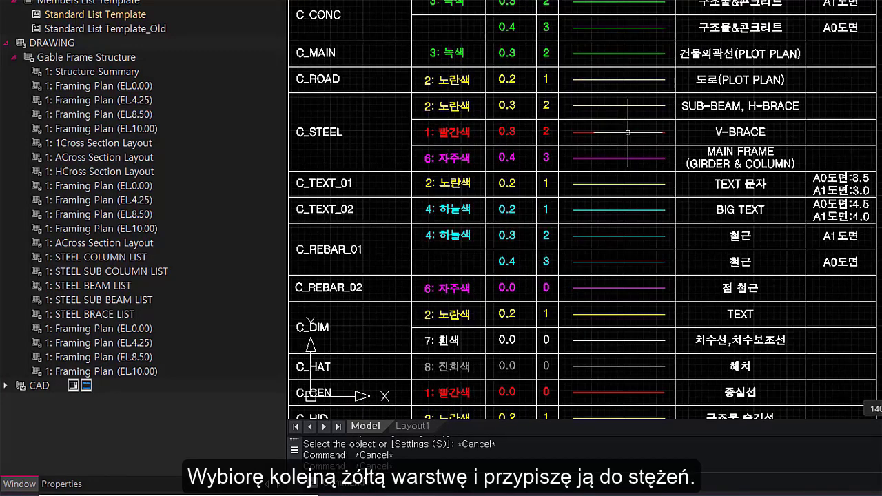
scroll(629, 131, up, 2)
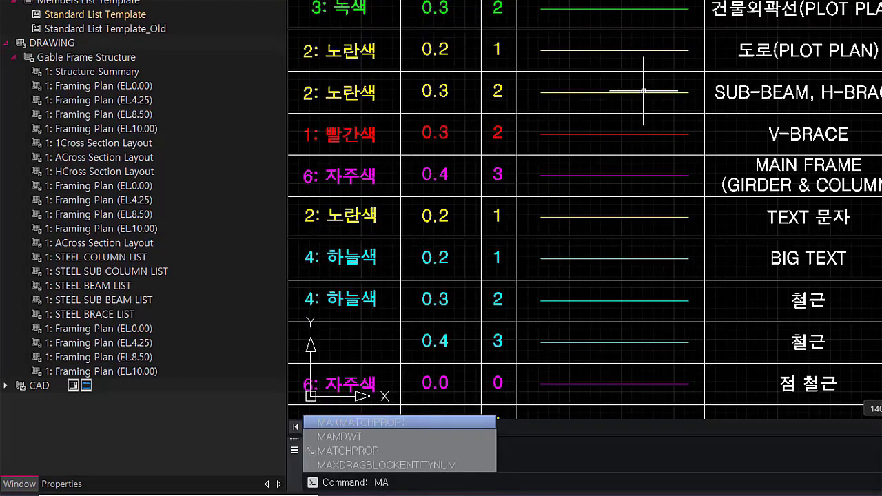
key(Escape)
key(Escape)
key(Escape)
text(ma)
key(Return)
click(664, 92)
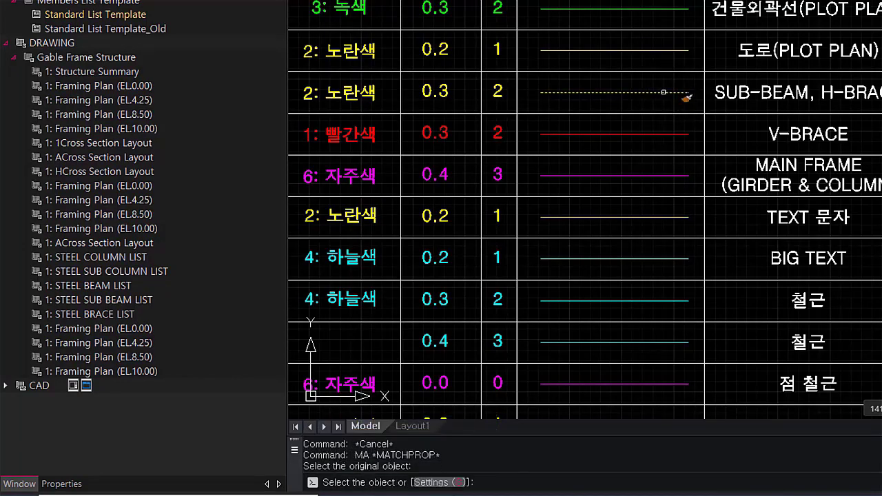
scroll(670, 89, down, 6)
scroll(705, 133, up, 6)
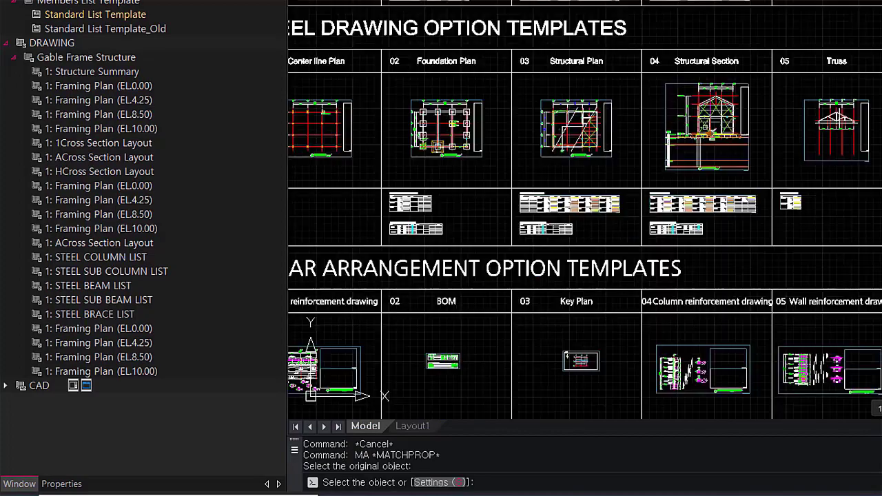
scroll(727, 103, up, 8)
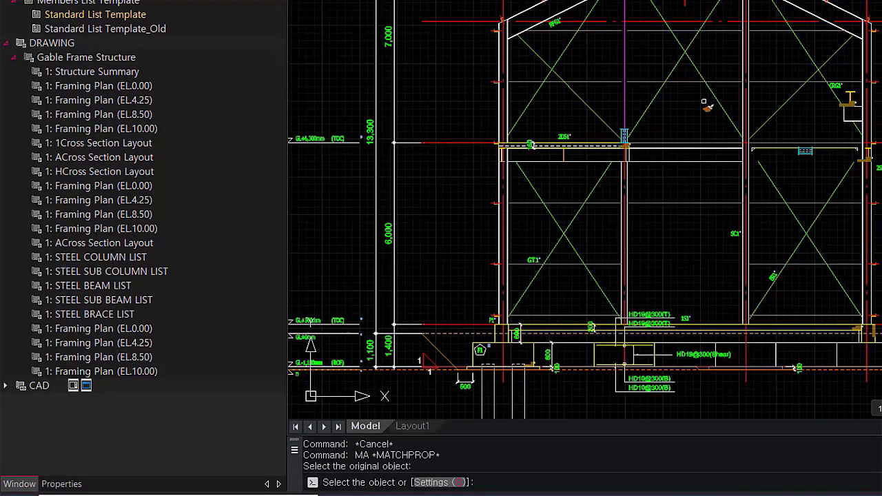
click(721, 95)
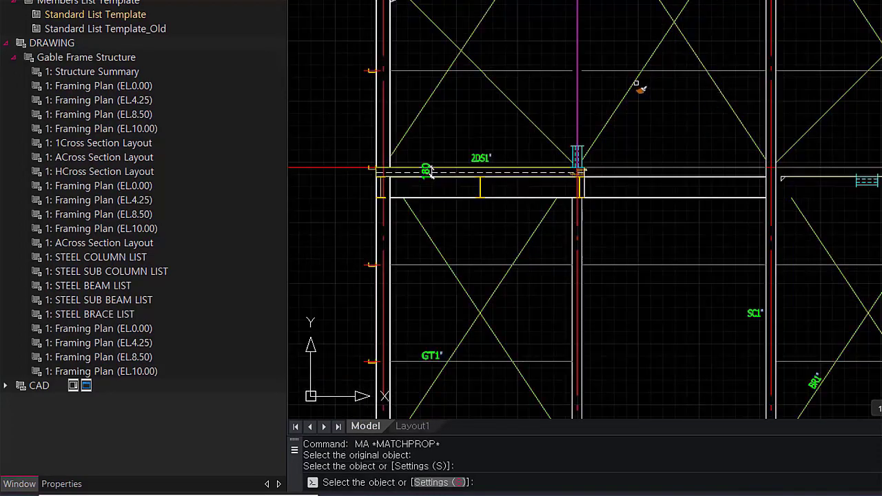
scroll(650, 98, down, 2)
key(Escape)
key(Escape)
Change the grid axis bubbles above the Structural Section to the diamond symbol G-AXIS BUBBLE-SYM 02
scroll(568, 131, up, 2)
scroll(567, 131, down, 4)
scroll(470, 45, up, 5)
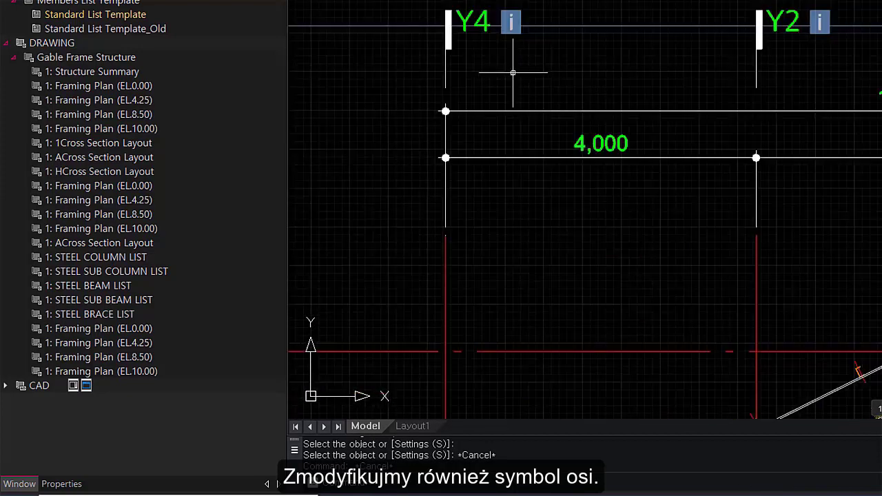
click(470, 44)
click(437, 39)
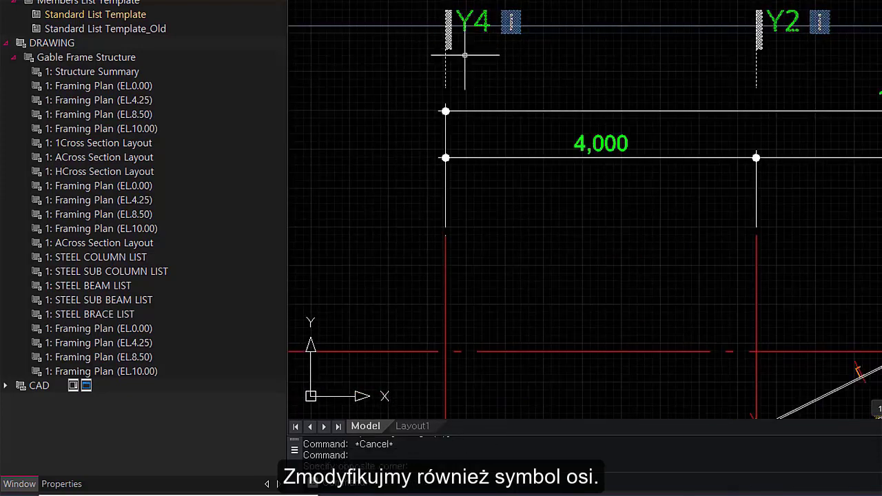
click(69, 484)
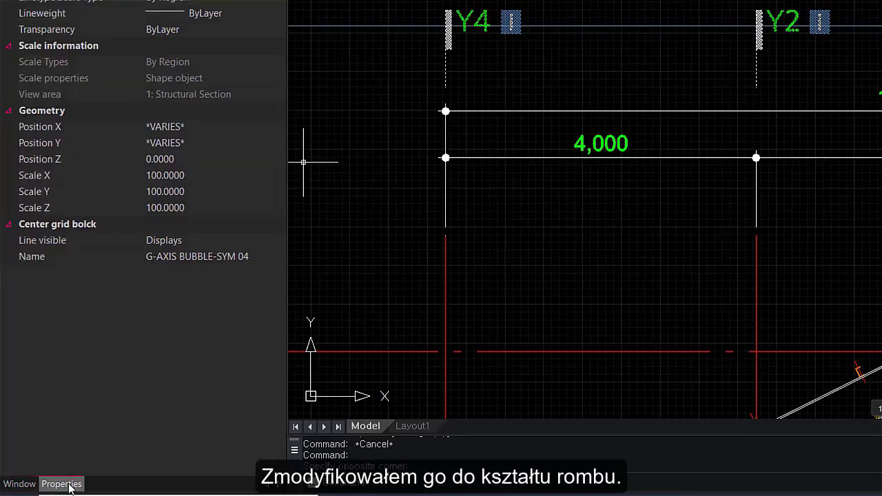
click(257, 255)
click(277, 259)
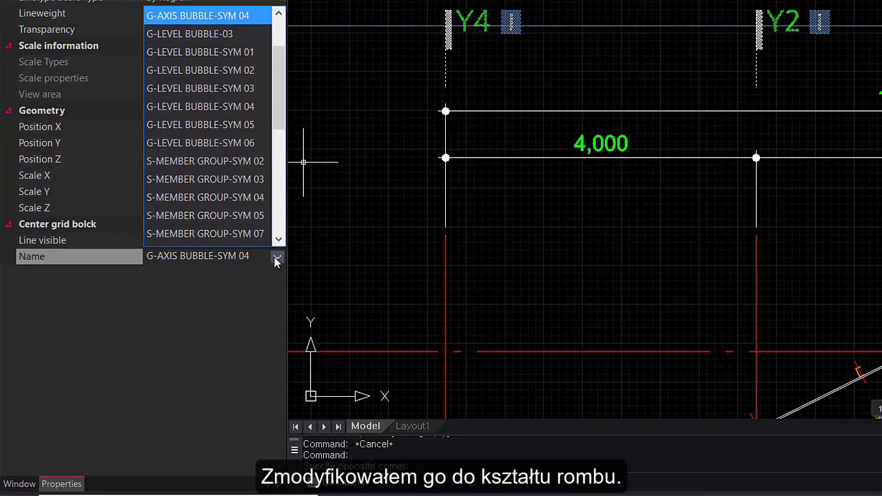
scroll(237, 69, down, 1)
scroll(235, 76, up, 3)
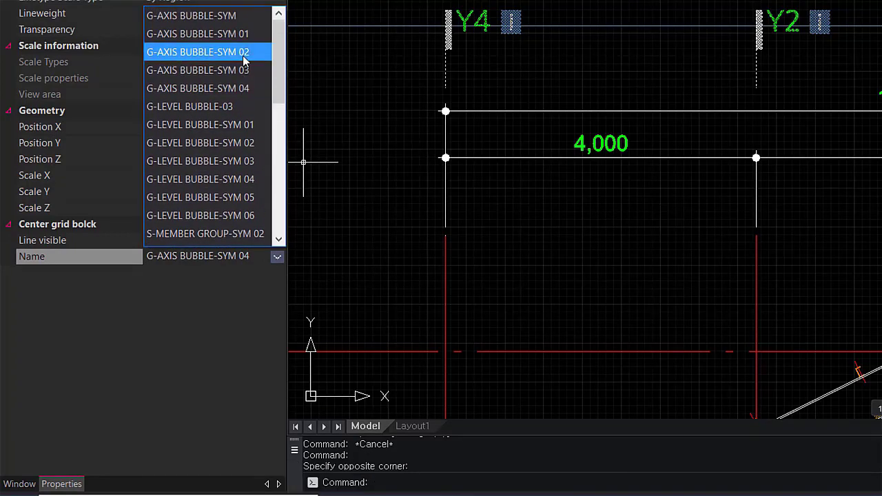
click(243, 52)
key(Escape)
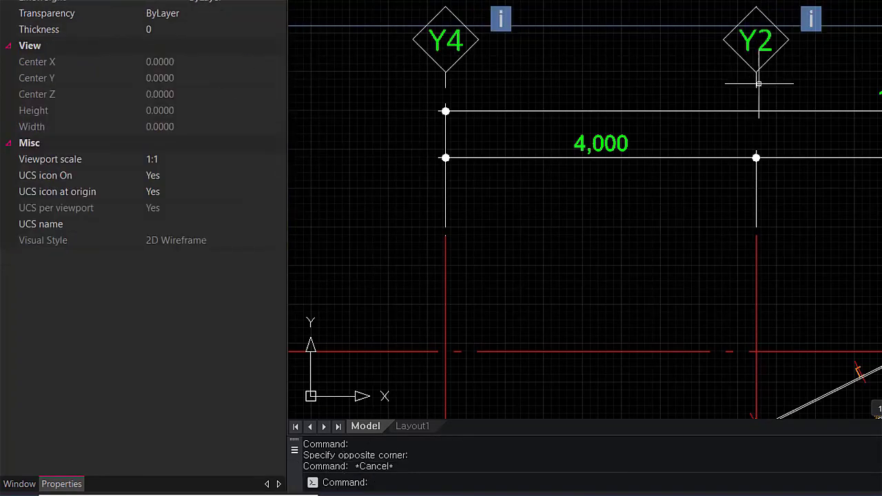
Change the level marks beside the Structural Section to the symbol G-LEVEL BUBBLE-SYM 01
scroll(755, 80, down, 4)
scroll(730, 153, down, 1)
middle_drag(728, 183, 723, 78)
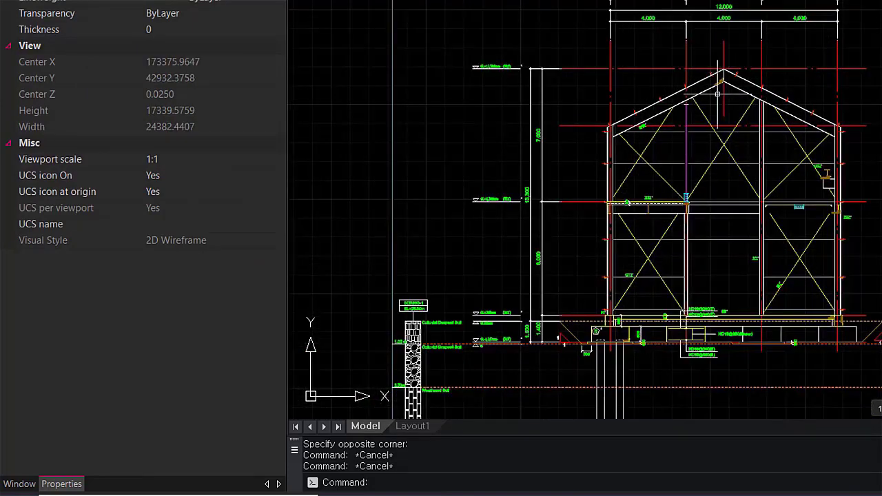
scroll(508, 202, up, 5)
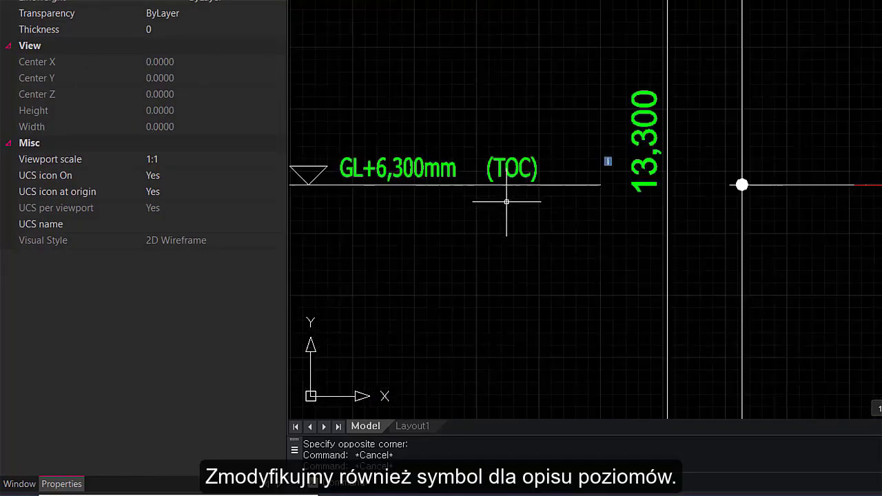
middle_drag(448, 211, 568, 222)
click(523, 182)
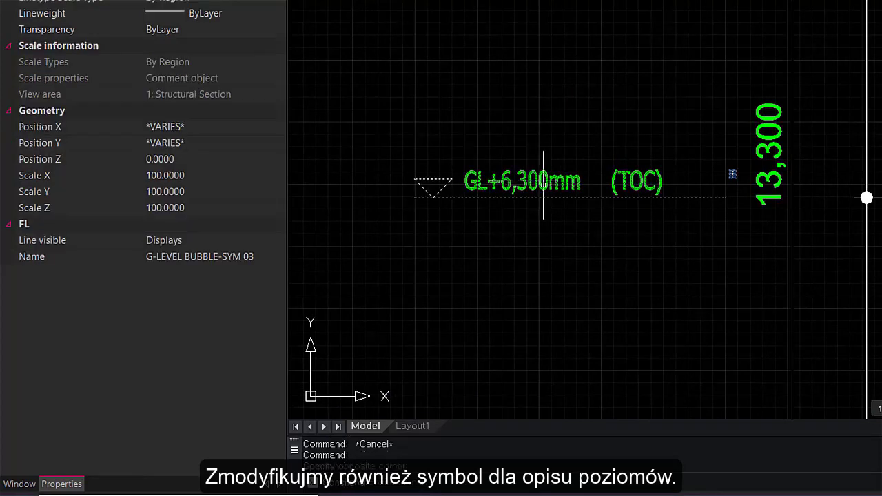
click(268, 256)
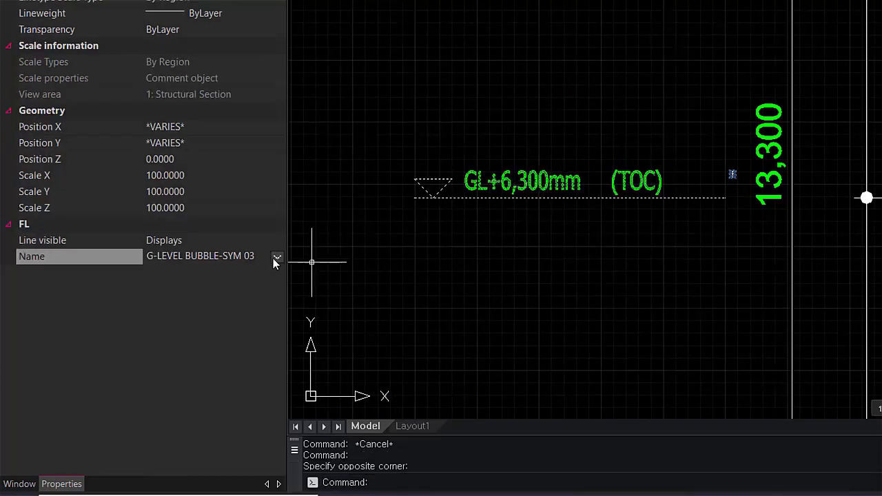
click(277, 259)
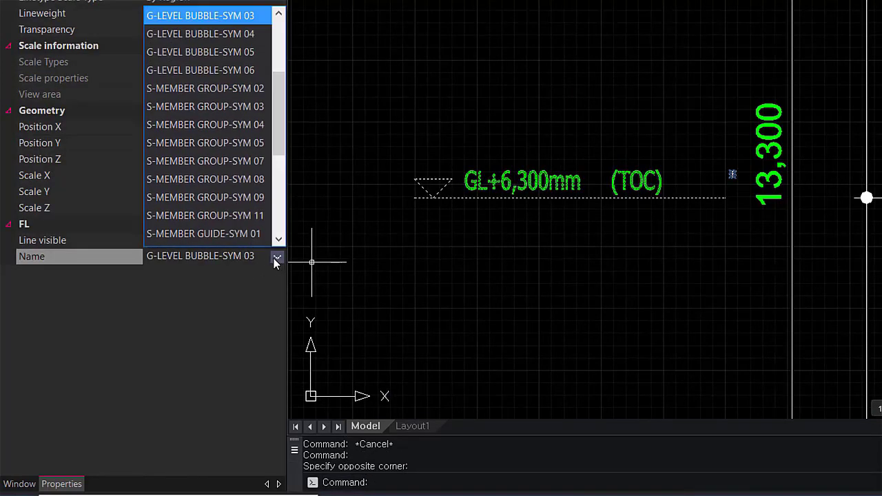
scroll(235, 213, down, 1)
scroll(229, 96, up, 3)
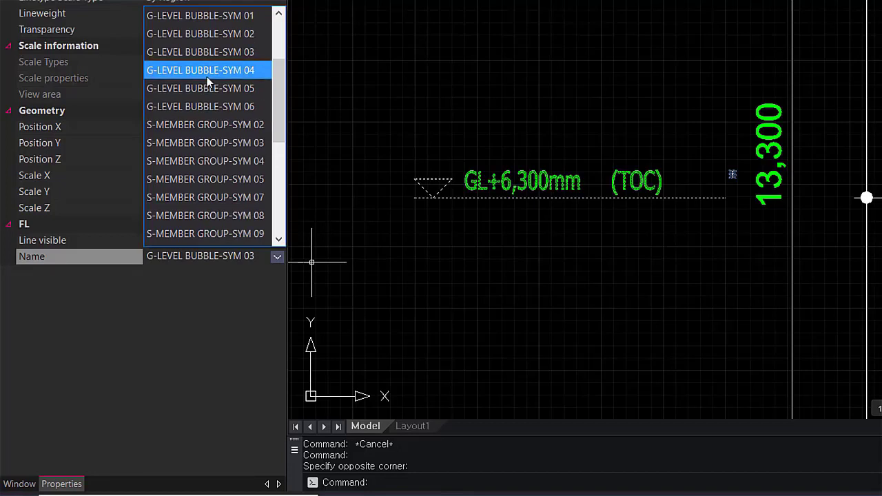
scroll(214, 79, up, 1)
click(231, 77)
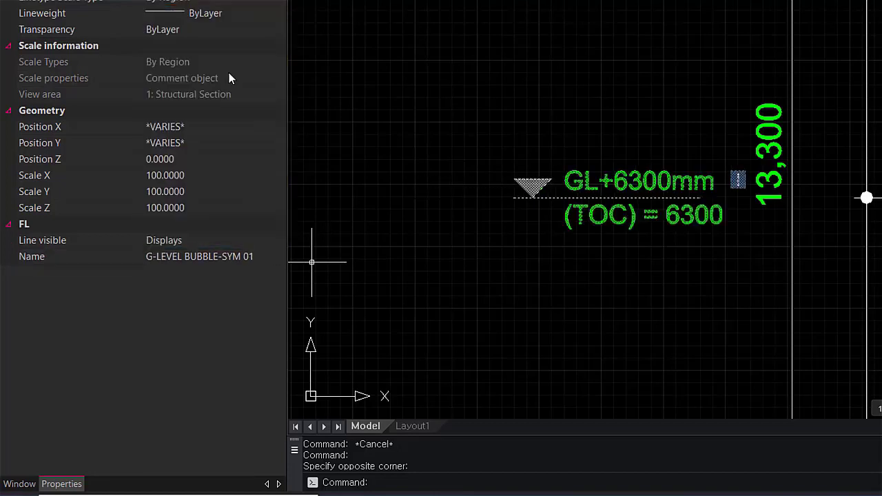
middle_drag(633, 261, 597, 241)
click(627, 224)
click(658, 244)
key(Escape)
scroll(683, 231, down, 6)
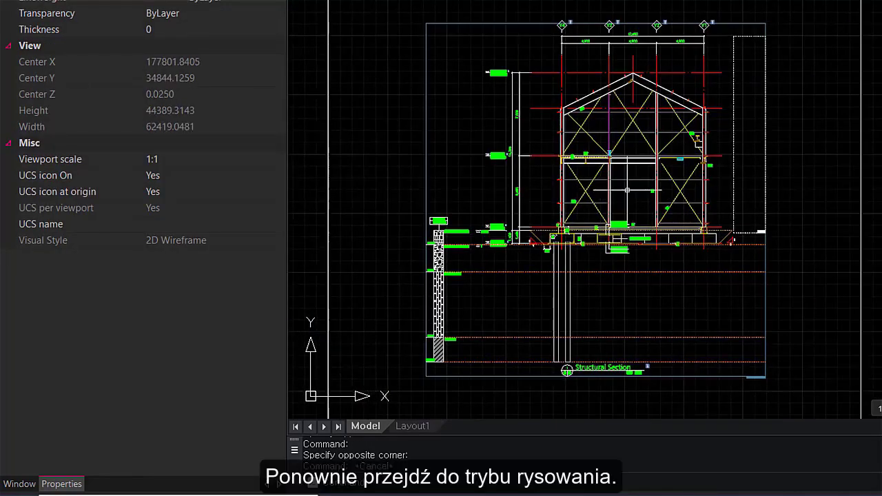
Return to the Gable Frame Structure drawing mode, saving the changes to Webinar Template.dwg
click(28, 483)
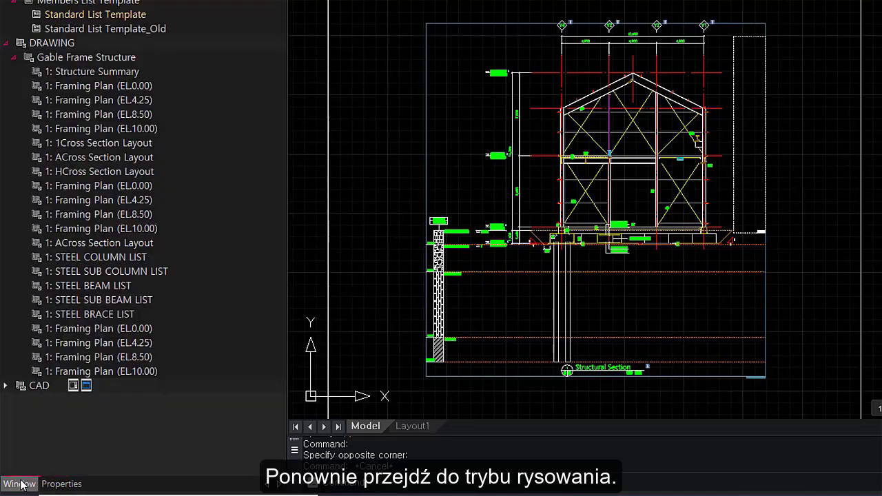
double_click(100, 40)
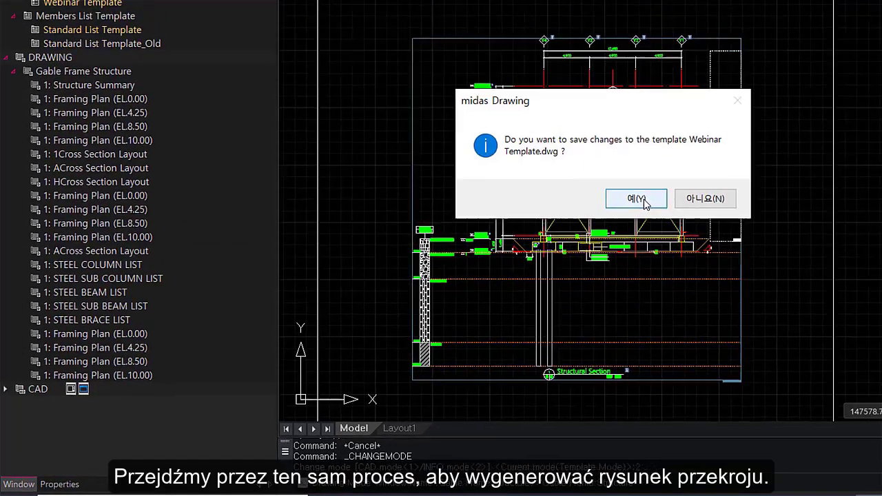
click(679, 196)
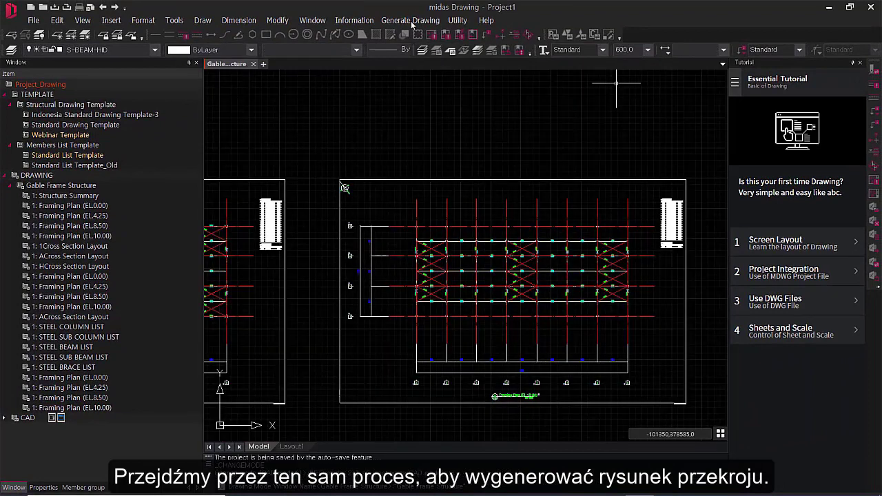
Generate a structural section along the lowest horizontal grid line of the framing plan and place it beside the existing long cross section
click(411, 21)
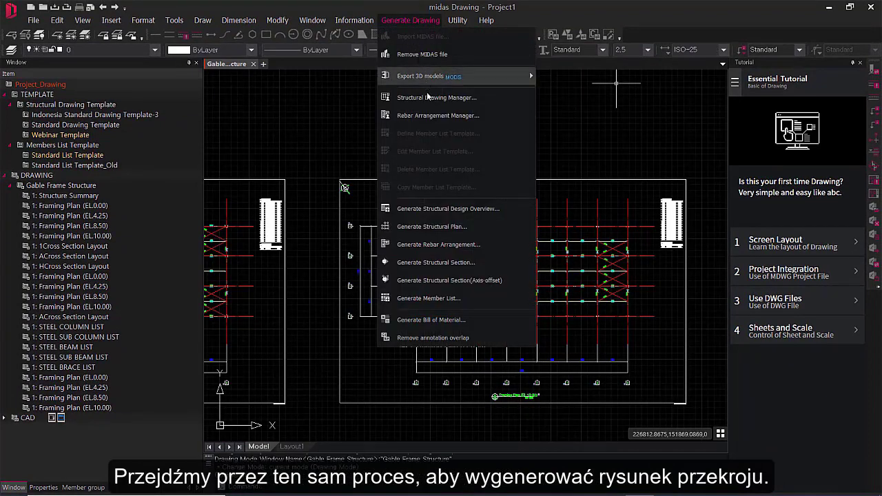
click(472, 262)
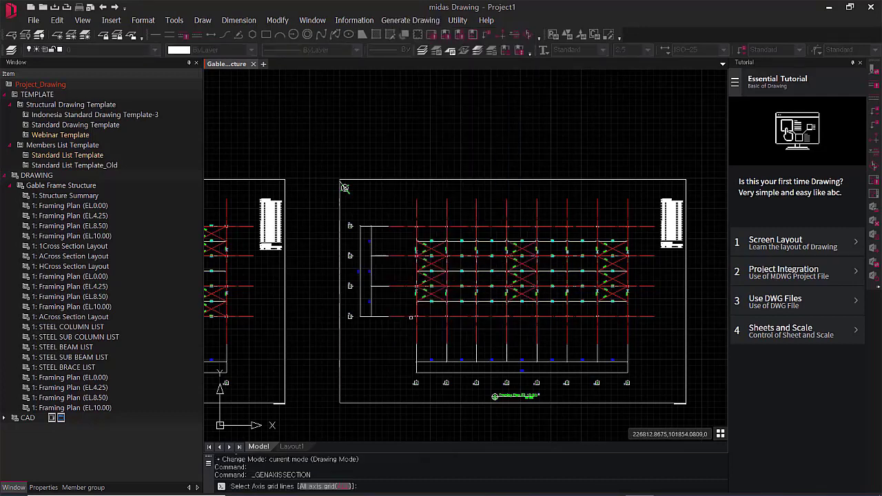
click(408, 318)
click(406, 314)
key(Return)
click(408, 331)
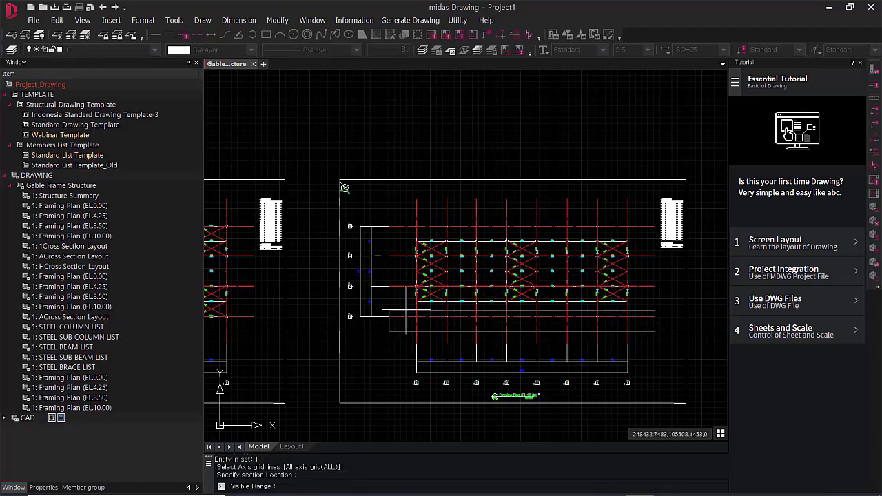
click(344, 188)
scroll(551, 311, down, 5)
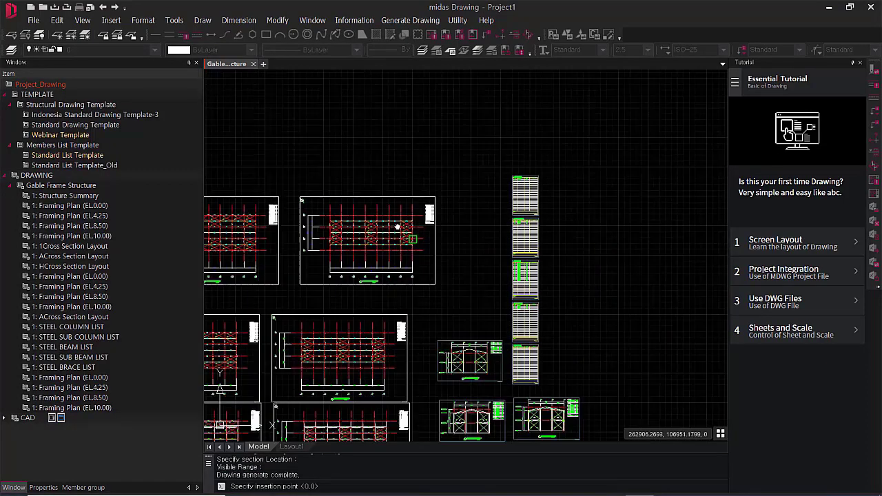
scroll(533, 339, up, 3)
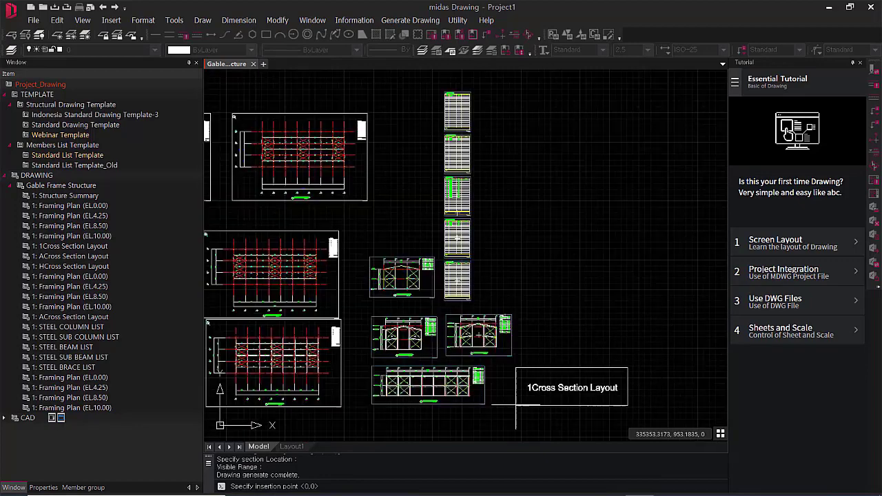
scroll(588, 379, up, 8)
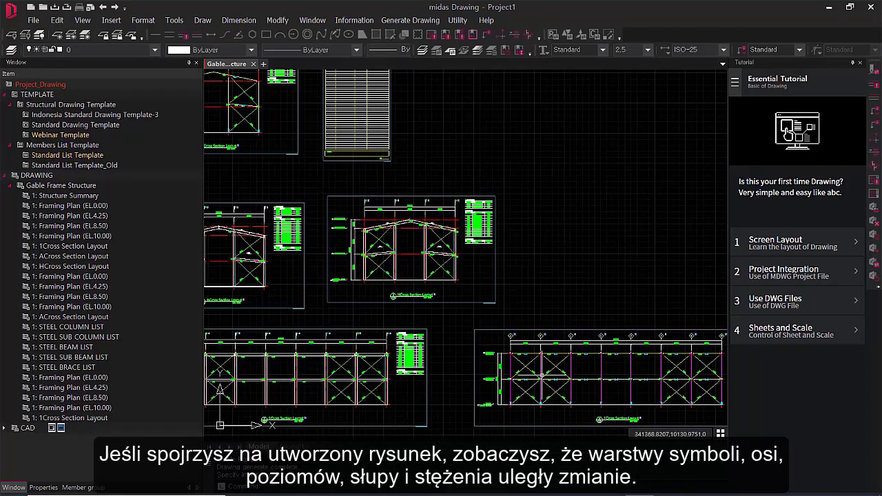
Examine the axis bubbles, level marks, columns and braces in the newly generated 1Cross Section Layout
scroll(531, 345, down, 7)
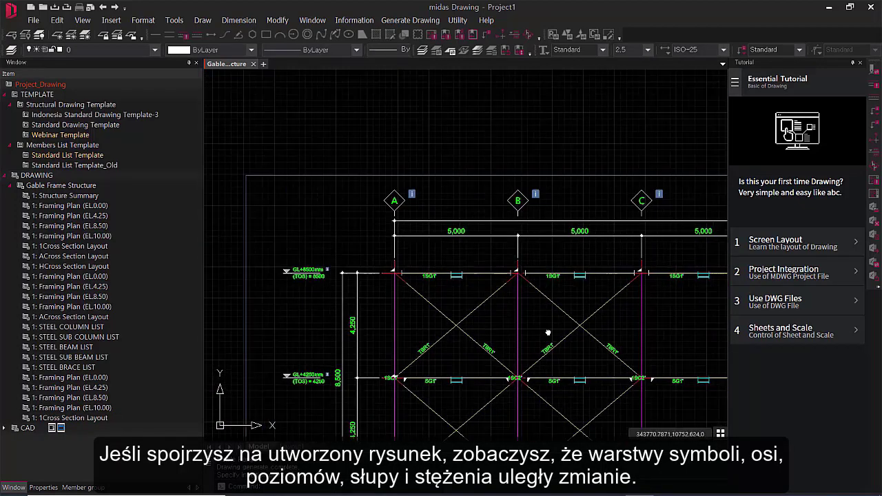
scroll(412, 242, up, 6)
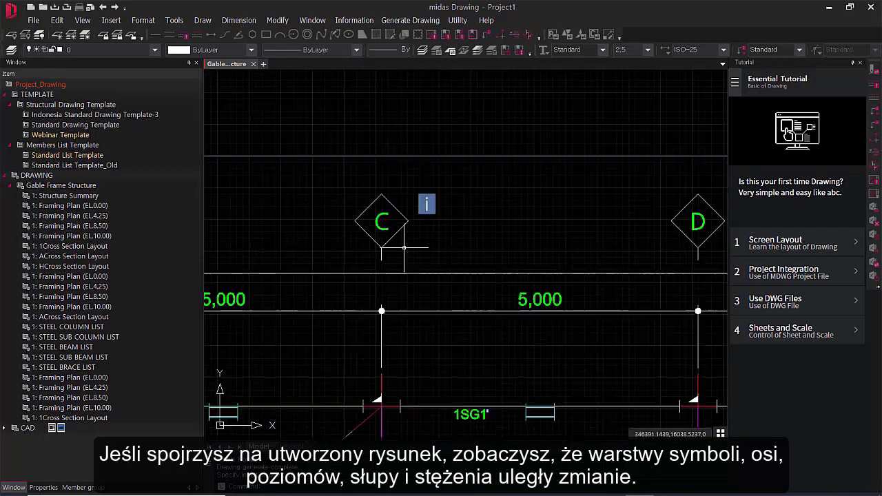
scroll(372, 243, down, 4)
middle_drag(366, 258, 632, 233)
scroll(355, 348, up, 2)
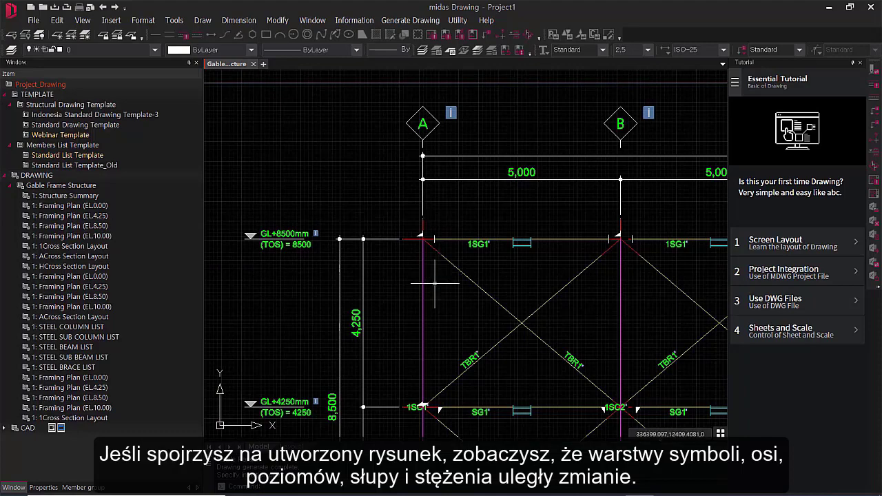
middle_drag(561, 249, 489, 250)
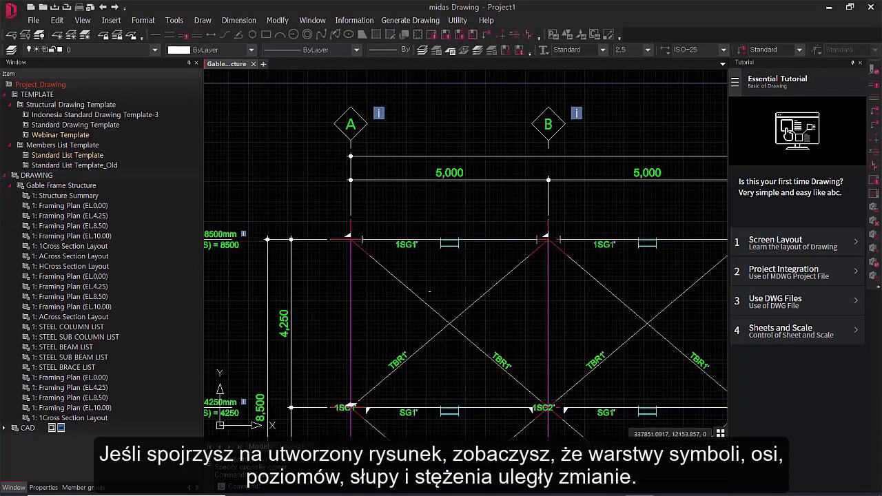
Switch the Structural Section display from single to double line in the Structural Drawing Manager and apply the setting
scroll(504, 290, down, 5)
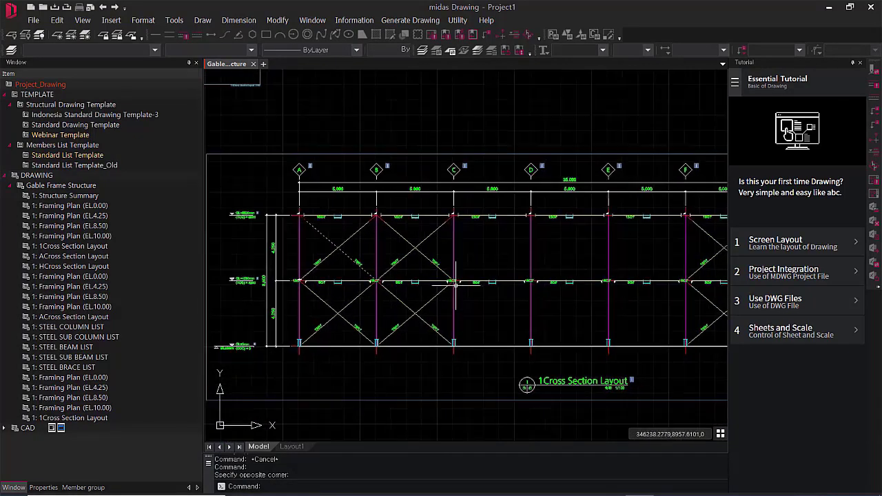
scroll(629, 288, up, 3)
scroll(621, 282, down, 3)
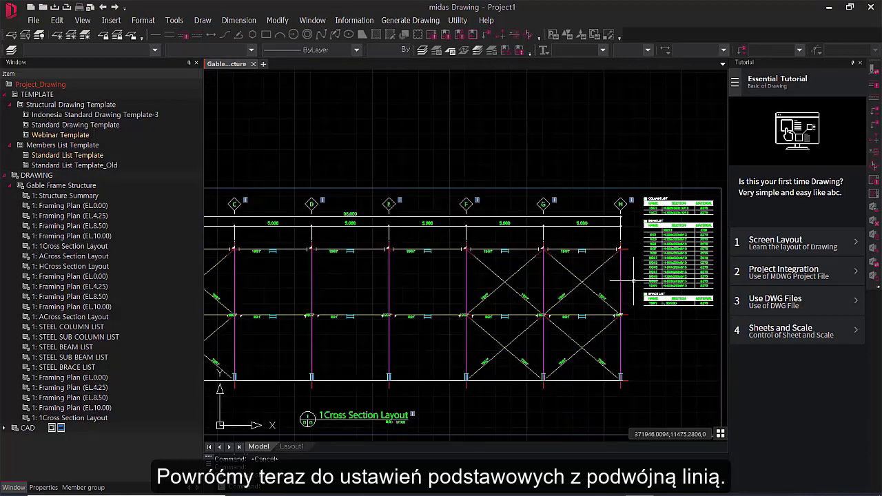
click(413, 20)
click(427, 101)
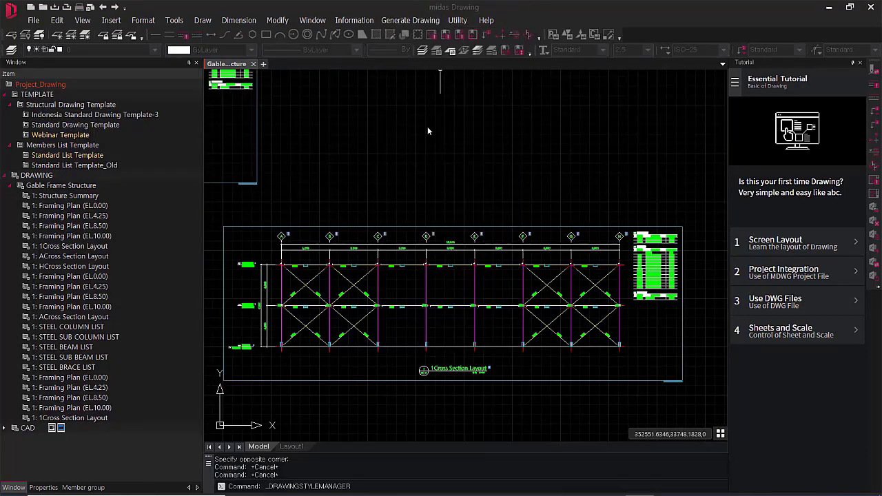
click(233, 181)
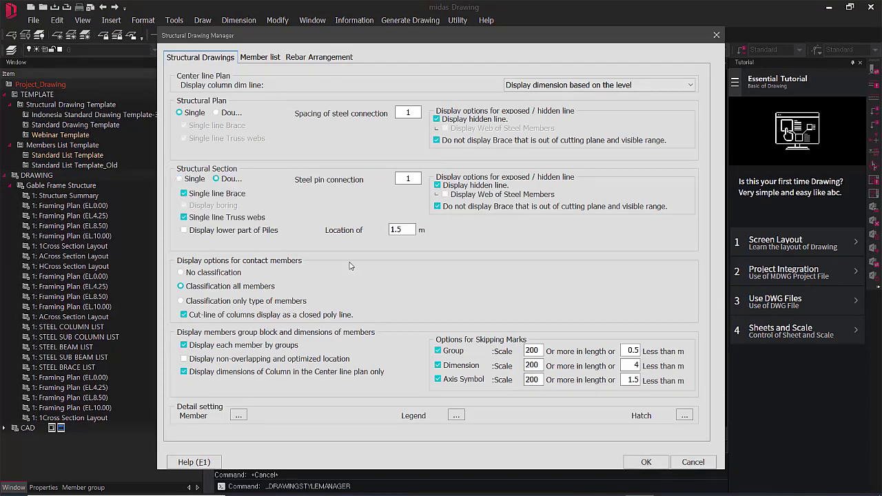
click(646, 463)
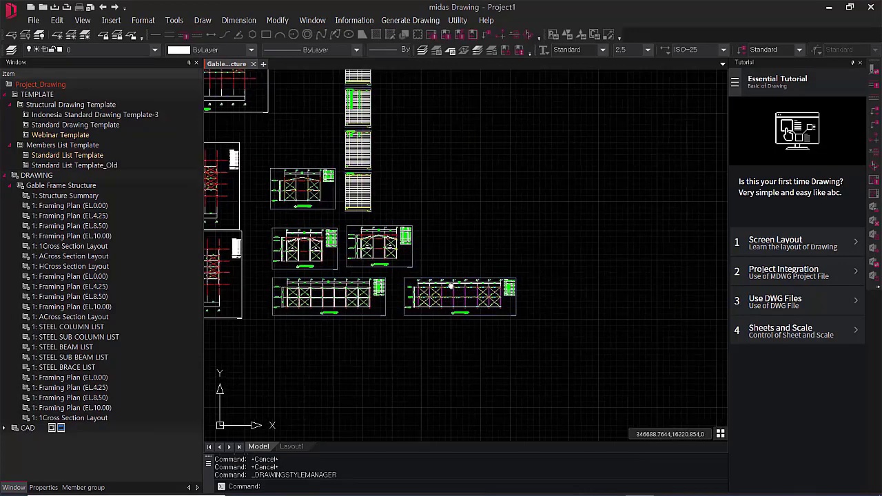
Generate another structural section along the framing plan's lowest horizontal grid line and place it below the existing double-line 1Cross Section Layout
scroll(444, 190, up, 4)
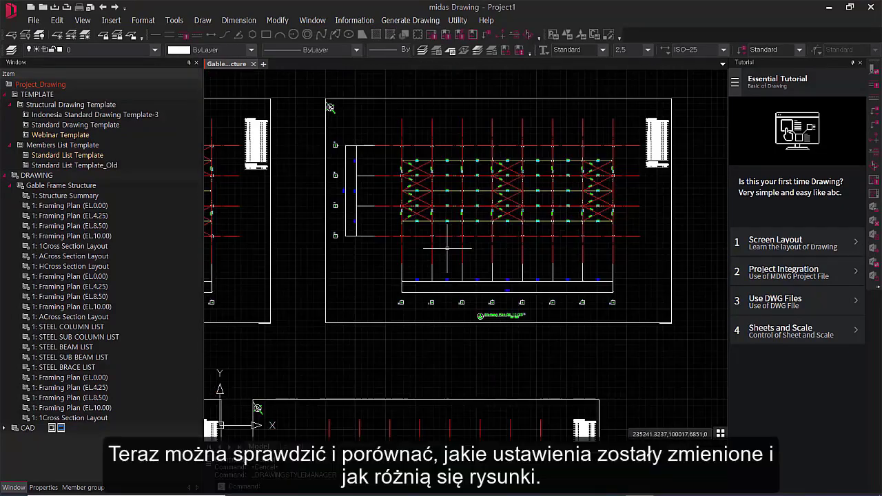
click(411, 20)
click(479, 280)
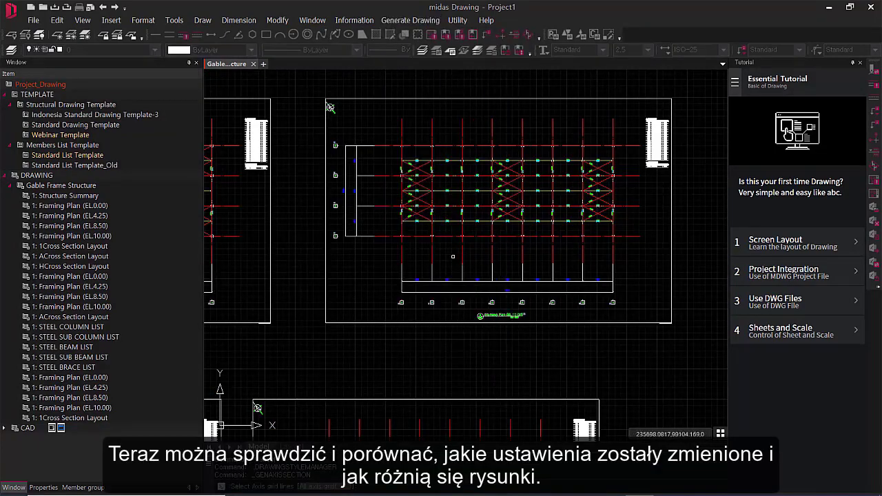
click(390, 237)
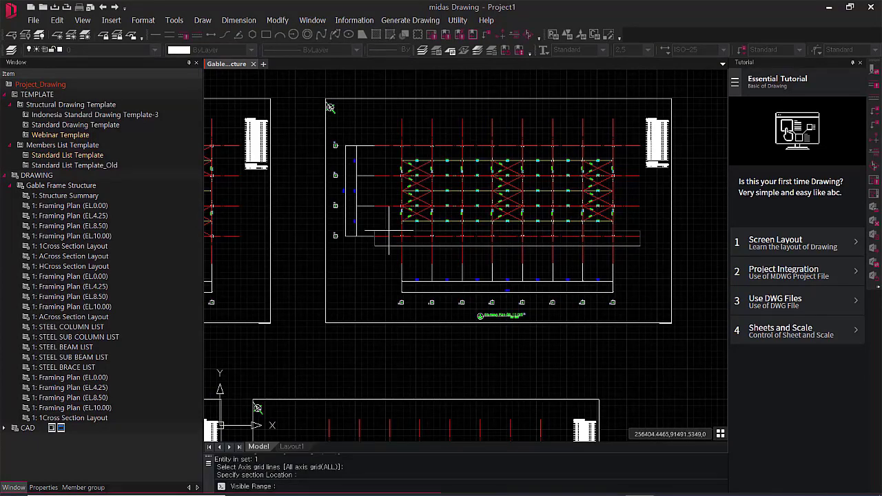
click(389, 230)
scroll(579, 326, down, 5)
middle_drag(710, 386, 463, 235)
scroll(504, 282, up, 4)
mouse_move(541, 304)
middle_down()
mouse_move(607, 209)
mouse_move(647, 183)
middle_up()
middle_drag(232, 353, 317, 349)
click(330, 342)
Examine the columns, beams and braces in the new double-line section and compare it with the neighbouring cross sections
scroll(369, 298, up, 3)
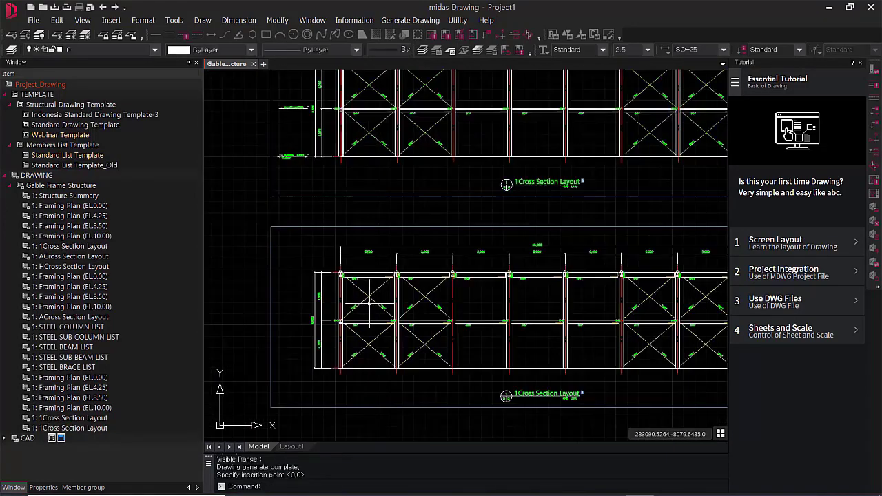
scroll(345, 296, up, 2)
scroll(346, 296, down, 4)
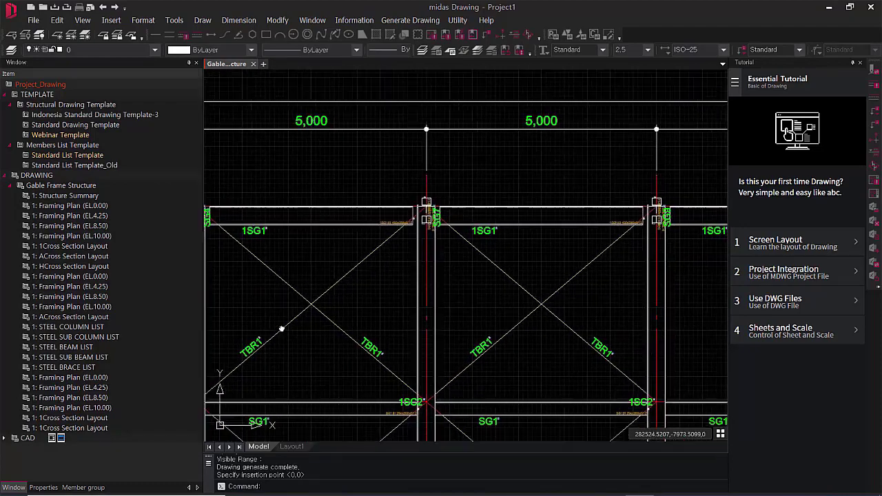
scroll(329, 318, down, 5)
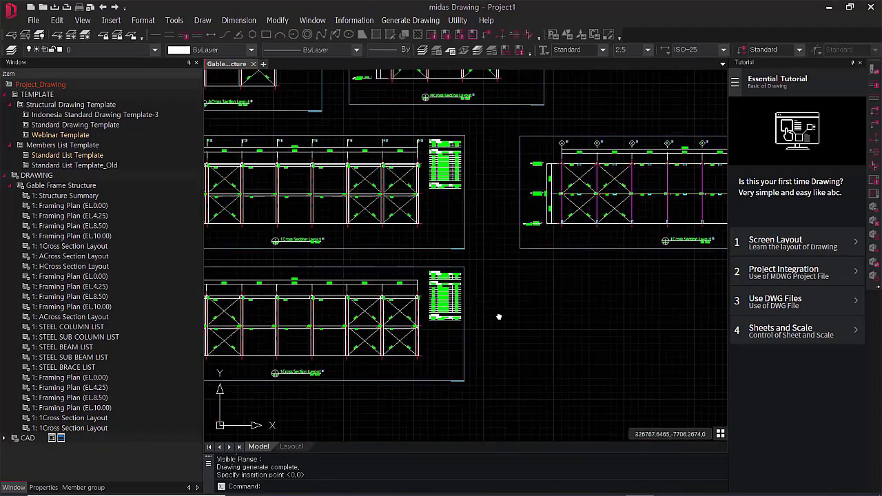
scroll(586, 294, down, 2)
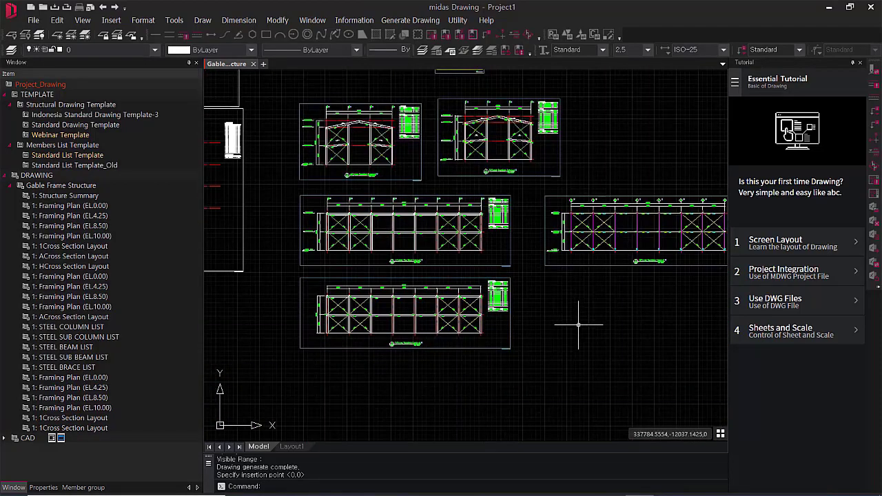